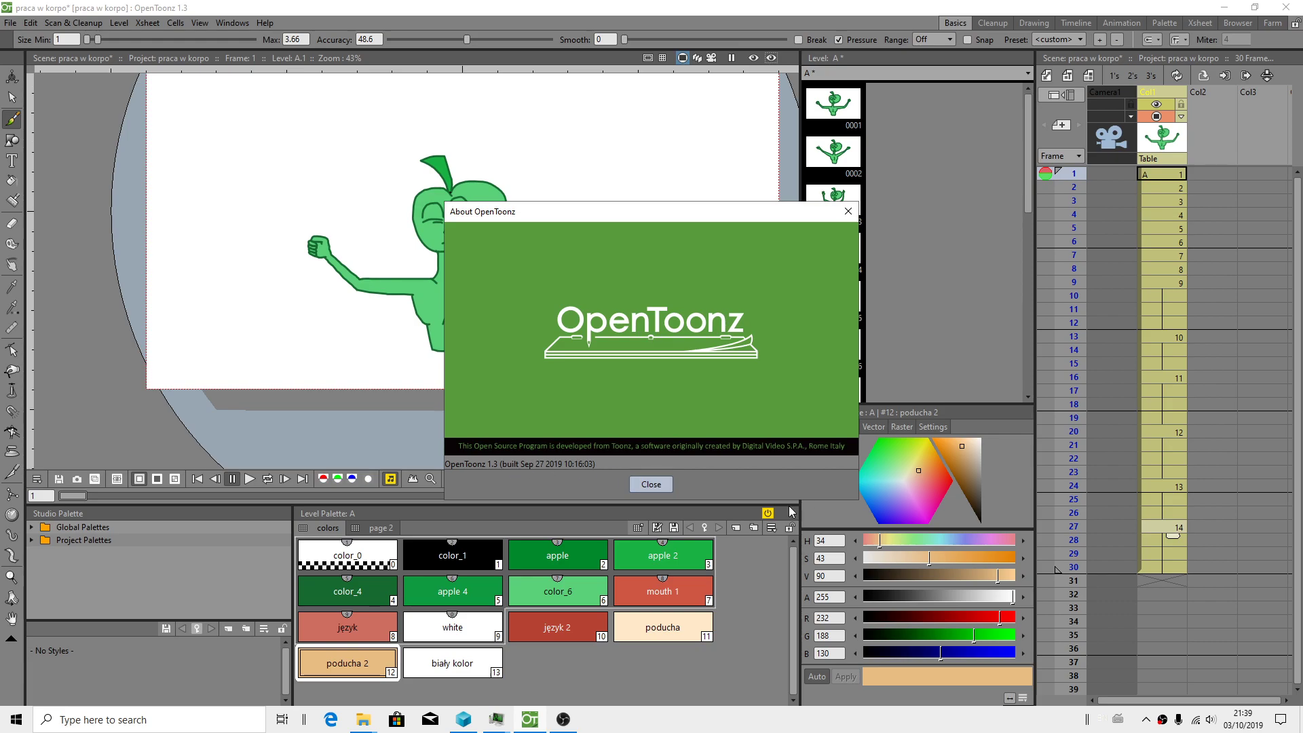
Step: Close the About OpenToonz window
click(651, 484)
click(265, 23)
click(275, 62)
key(Escape)
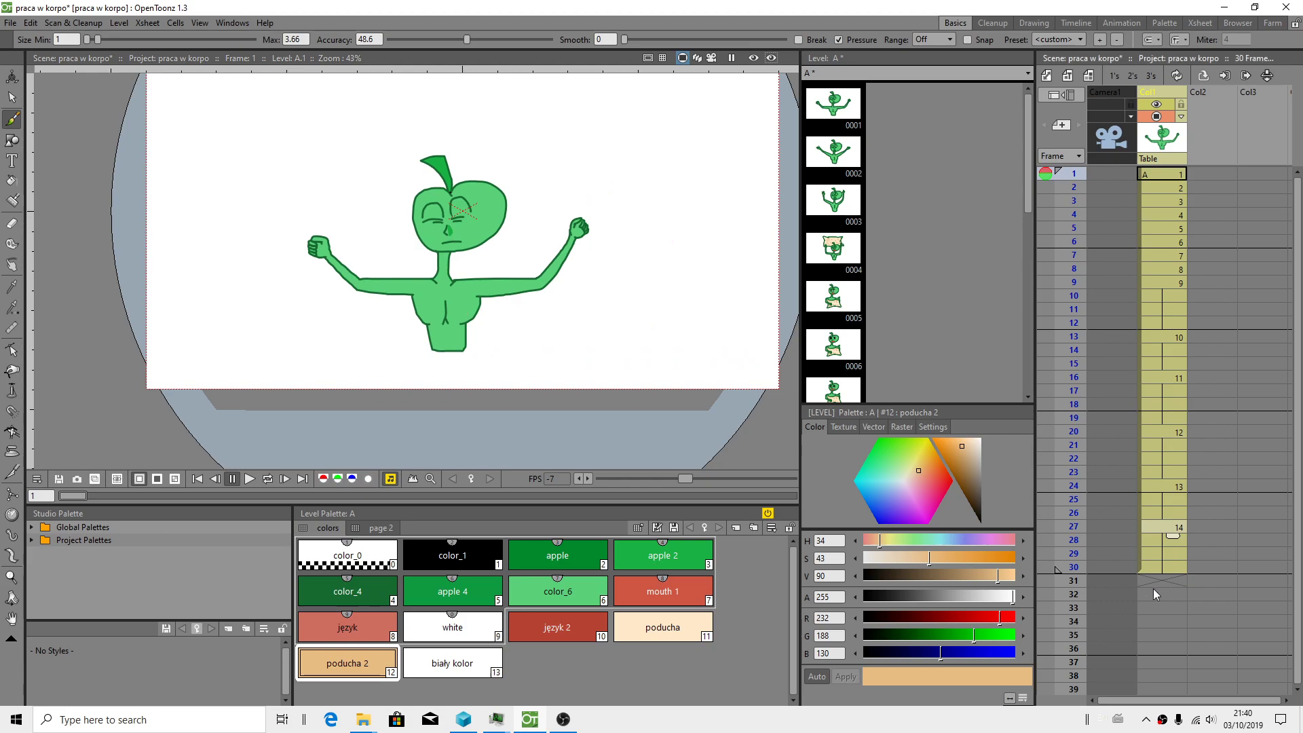
Step: With frame 1 current, add a relative onion skin marker at frame 30 to overlay the last drawing
click(1154, 568)
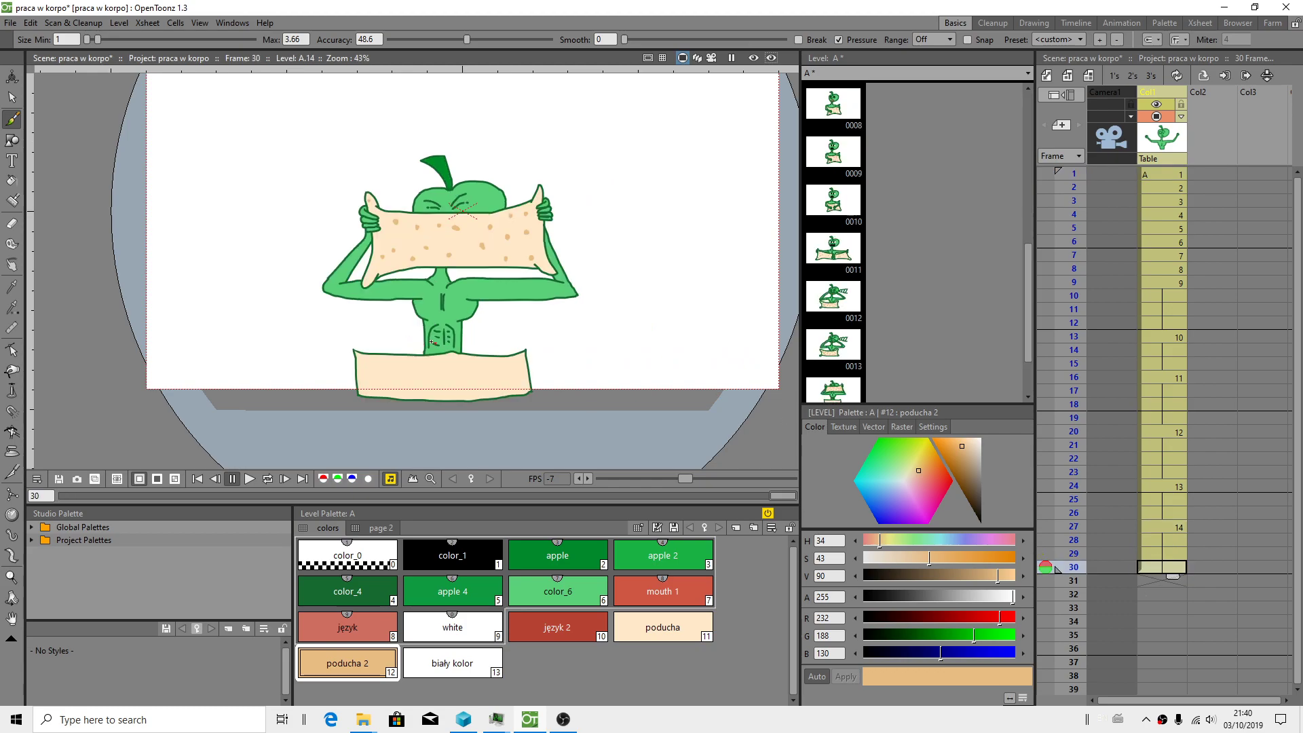
click(1082, 175)
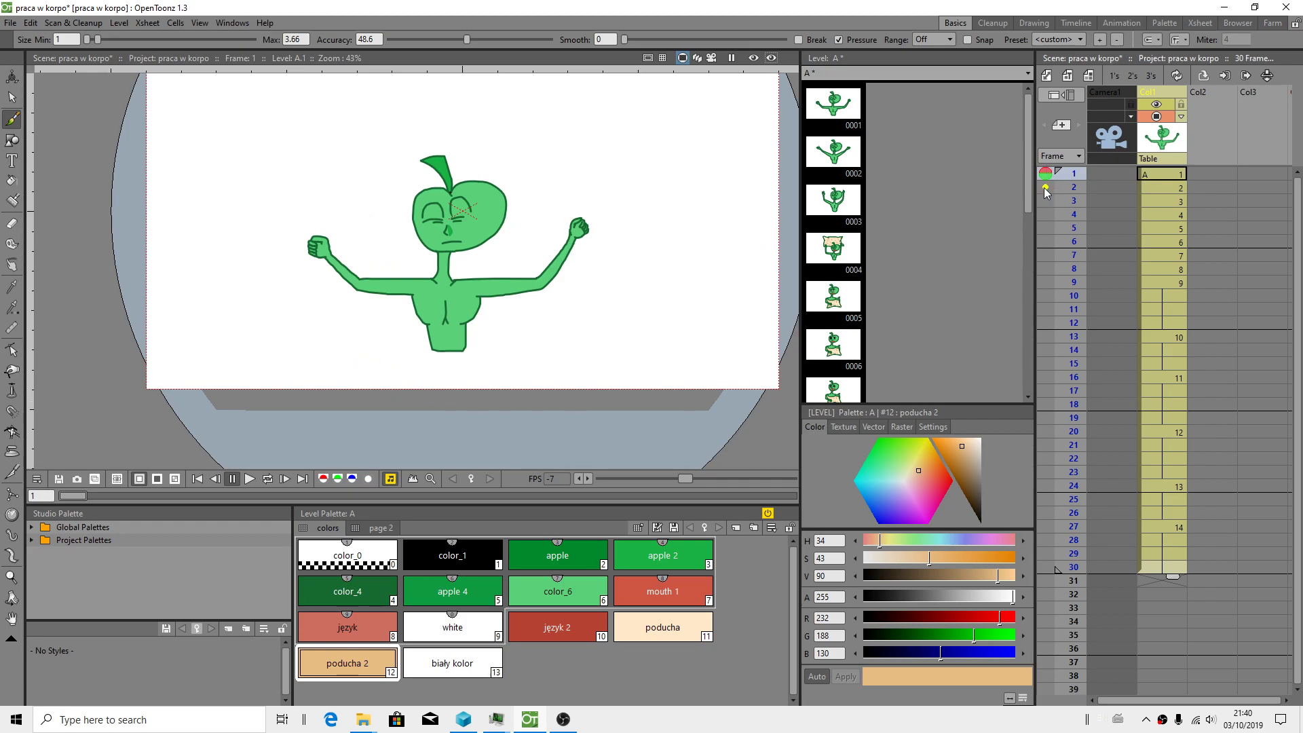
click(1040, 567)
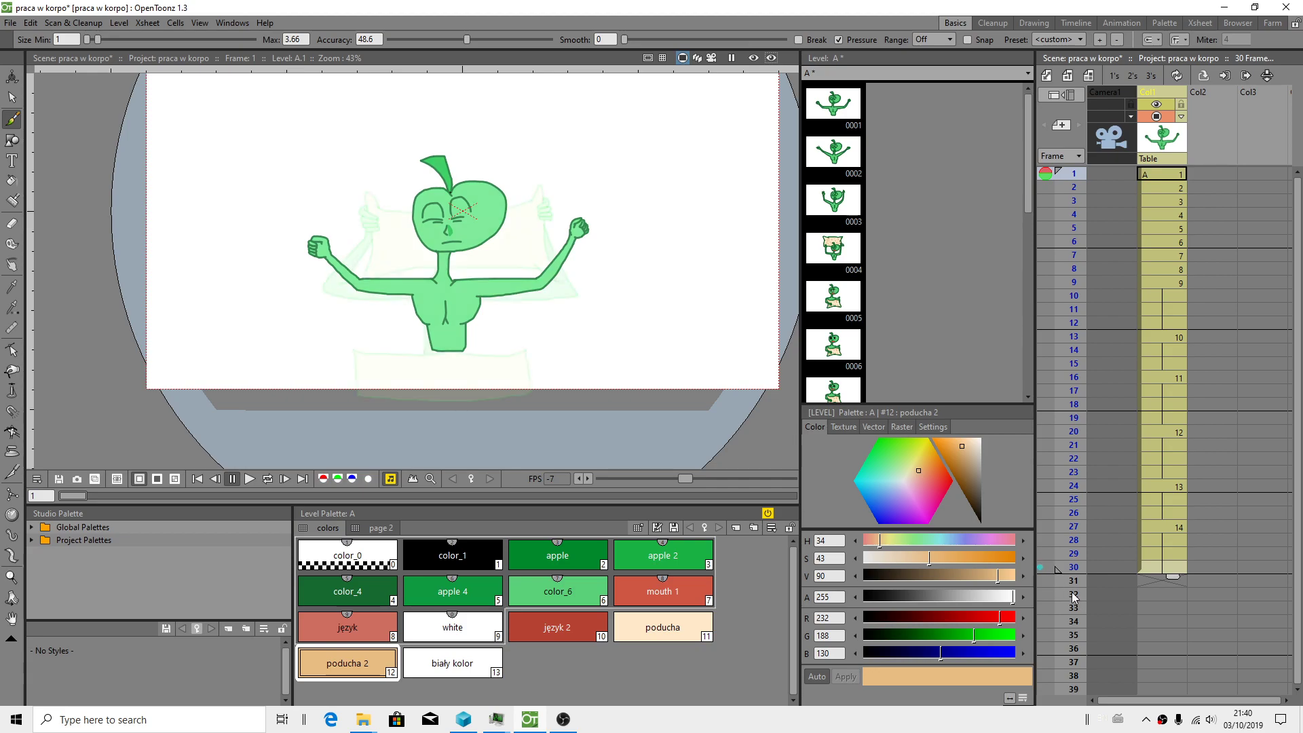
click(1041, 553)
click(1045, 567)
click(1045, 568)
Step: Check how the onion skin behaves on frames 2 and 5, then inspect the overlay on frame 1
click(1071, 187)
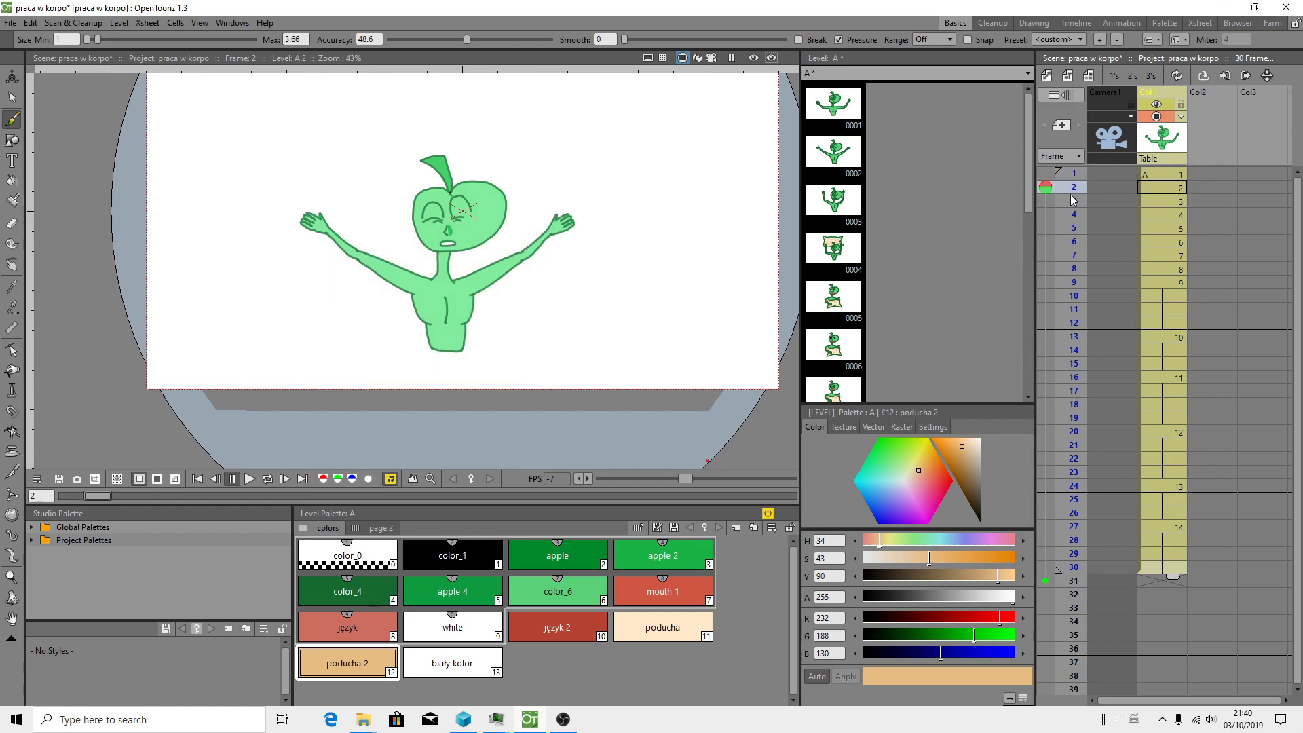
click(1066, 227)
click(1076, 175)
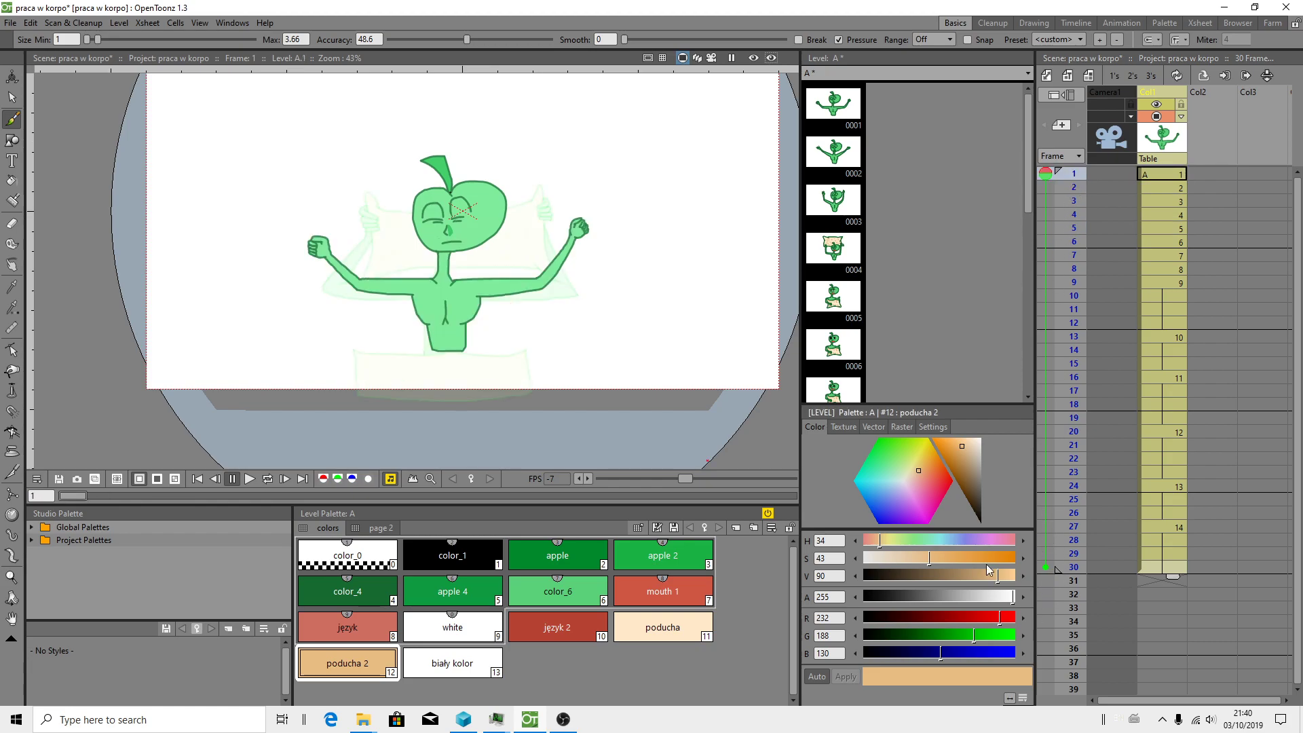
scroll(450, 370, up, 4)
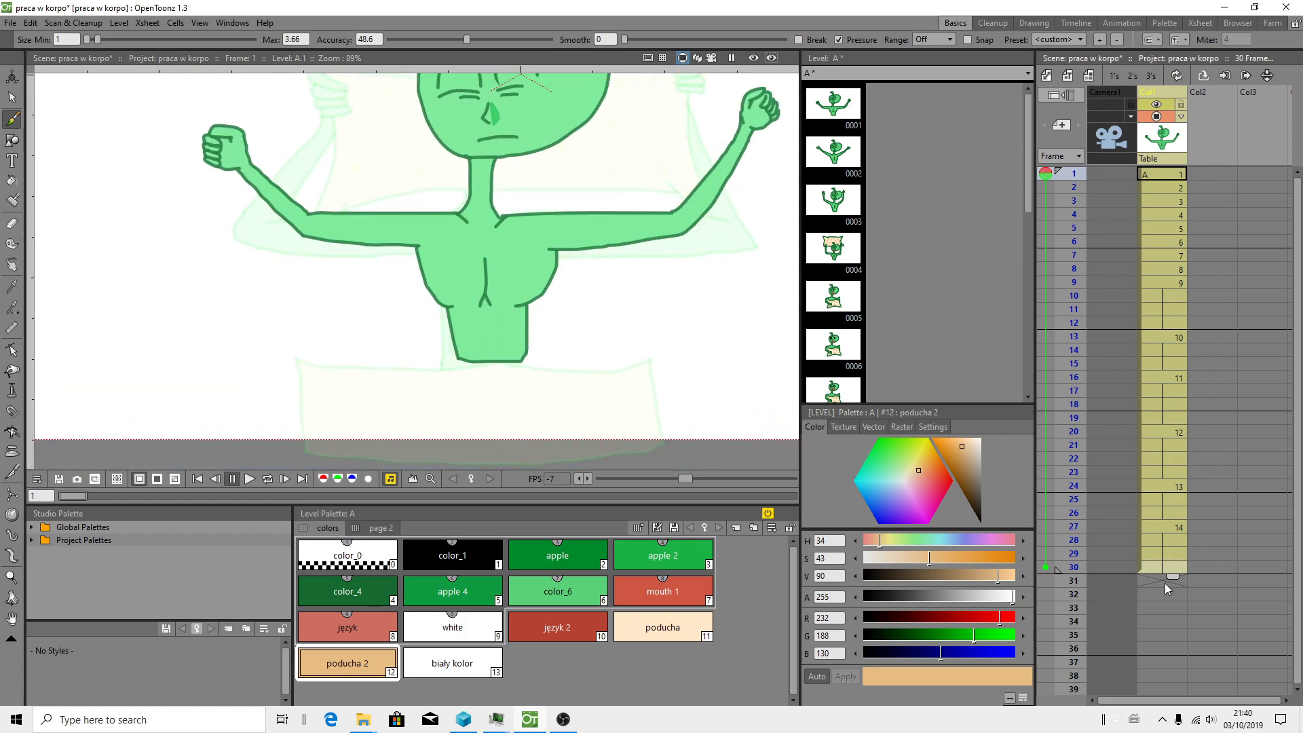
scroll(573, 182, down, 5)
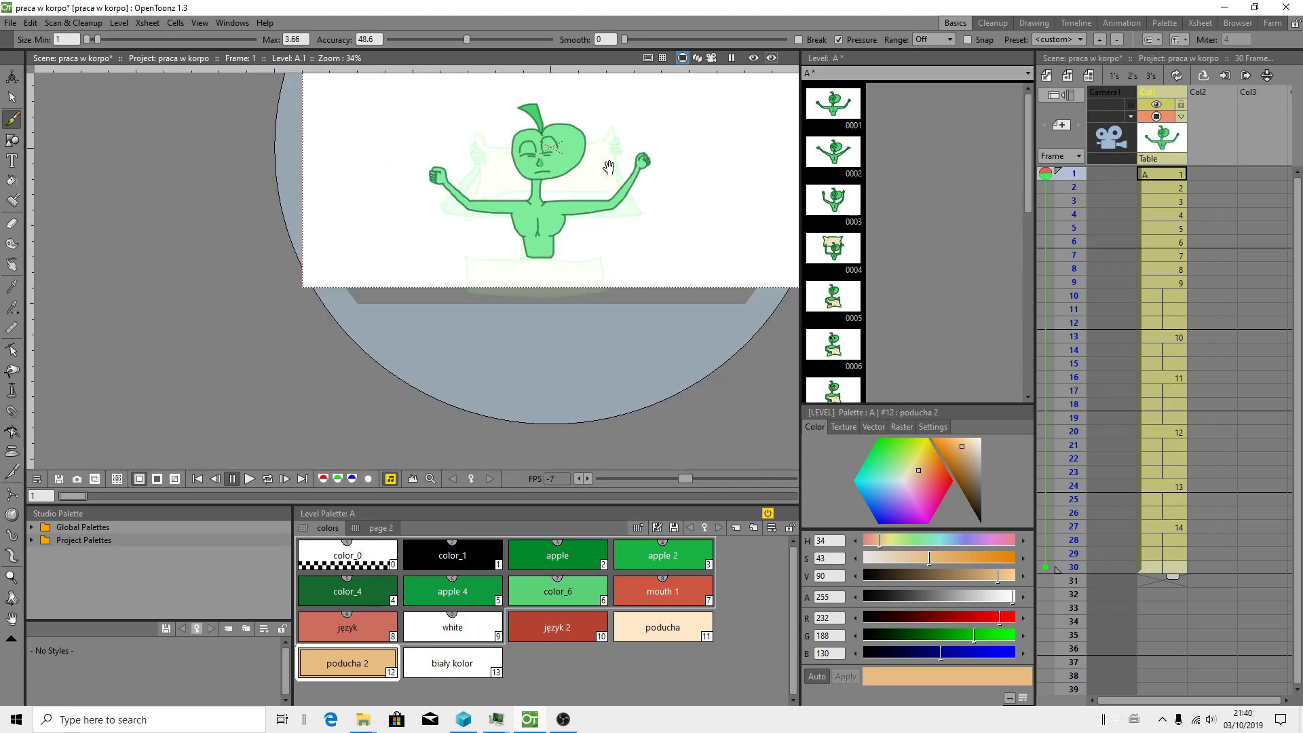
scroll(495, 209, up, 4)
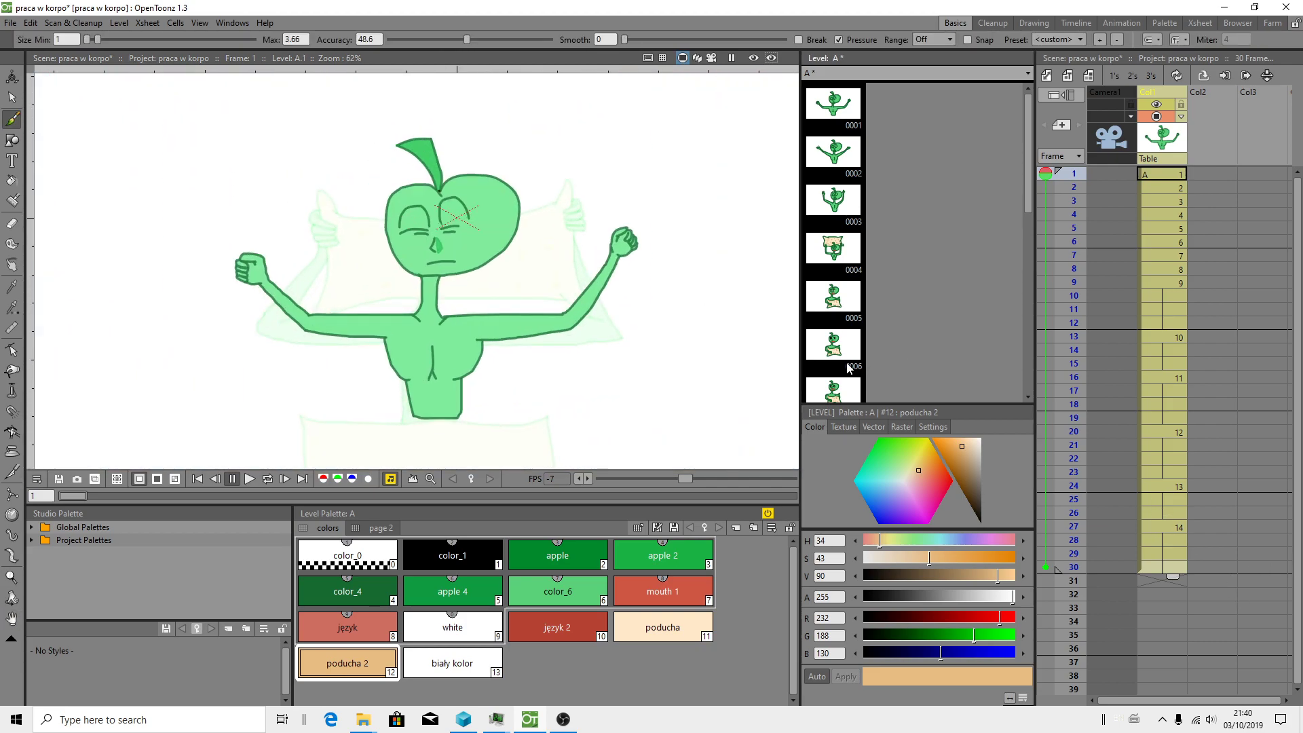
Step: Examine the held drawing on frames 28 to 30, then return to frame 1
click(1045, 458)
click(1158, 541)
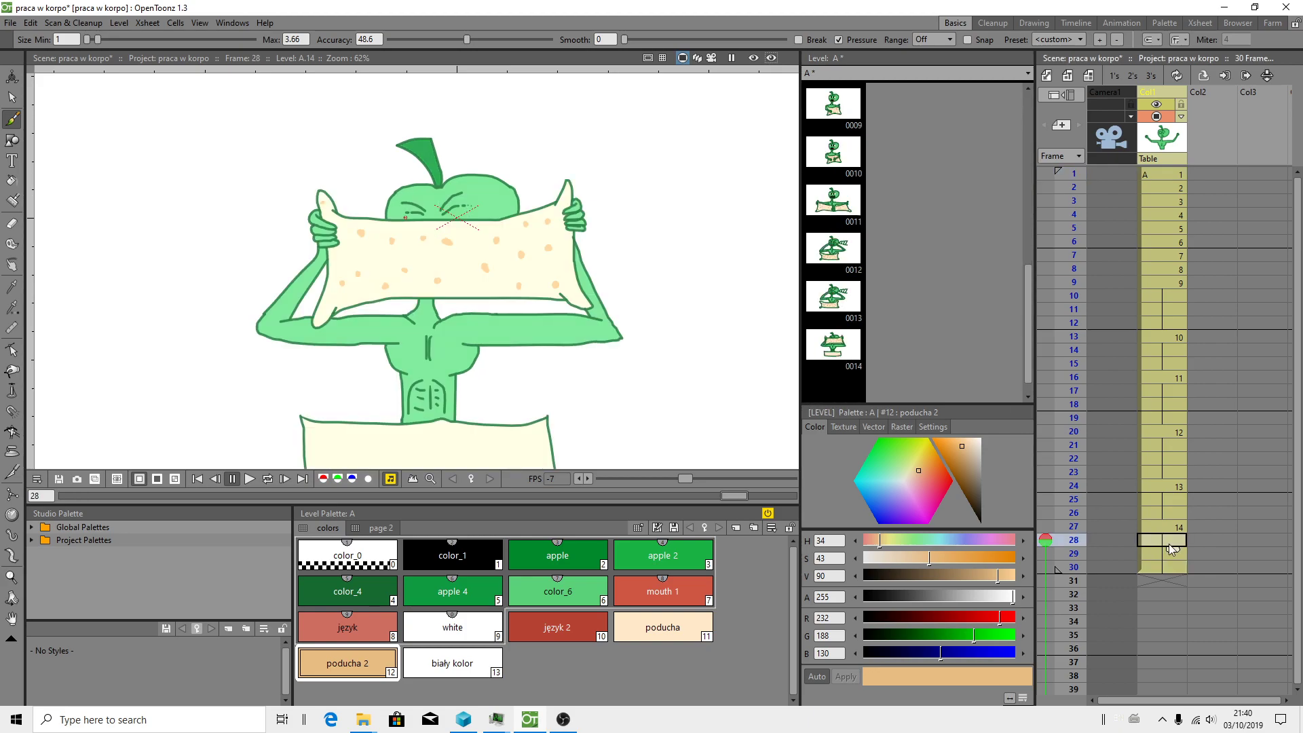
click(1160, 553)
click(1162, 565)
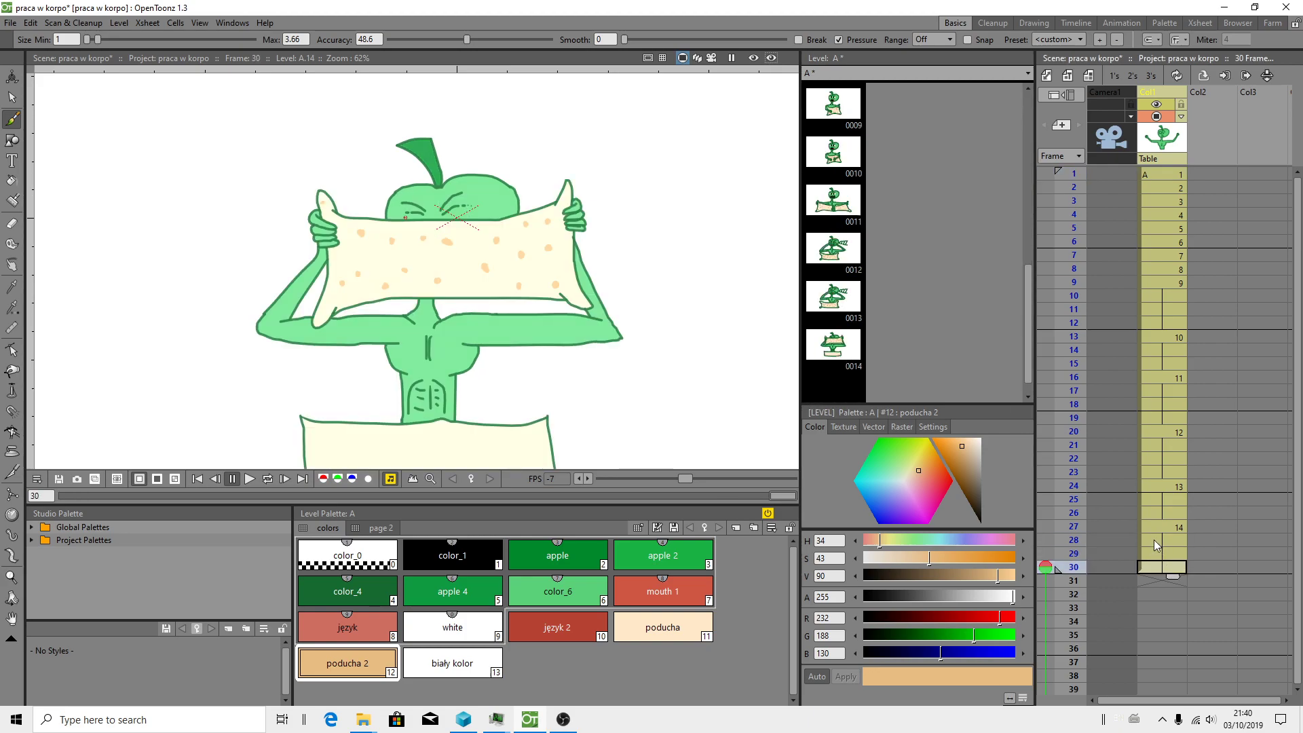
click(1154, 540)
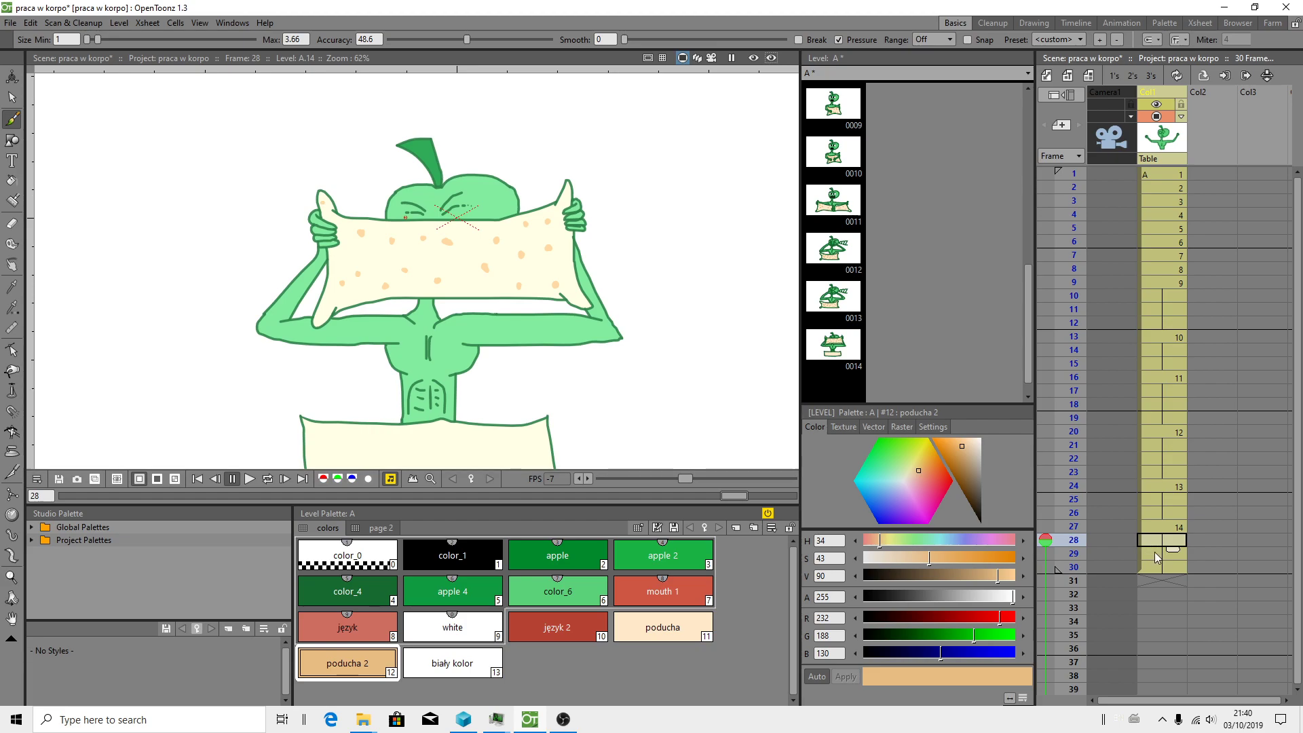
click(1152, 553)
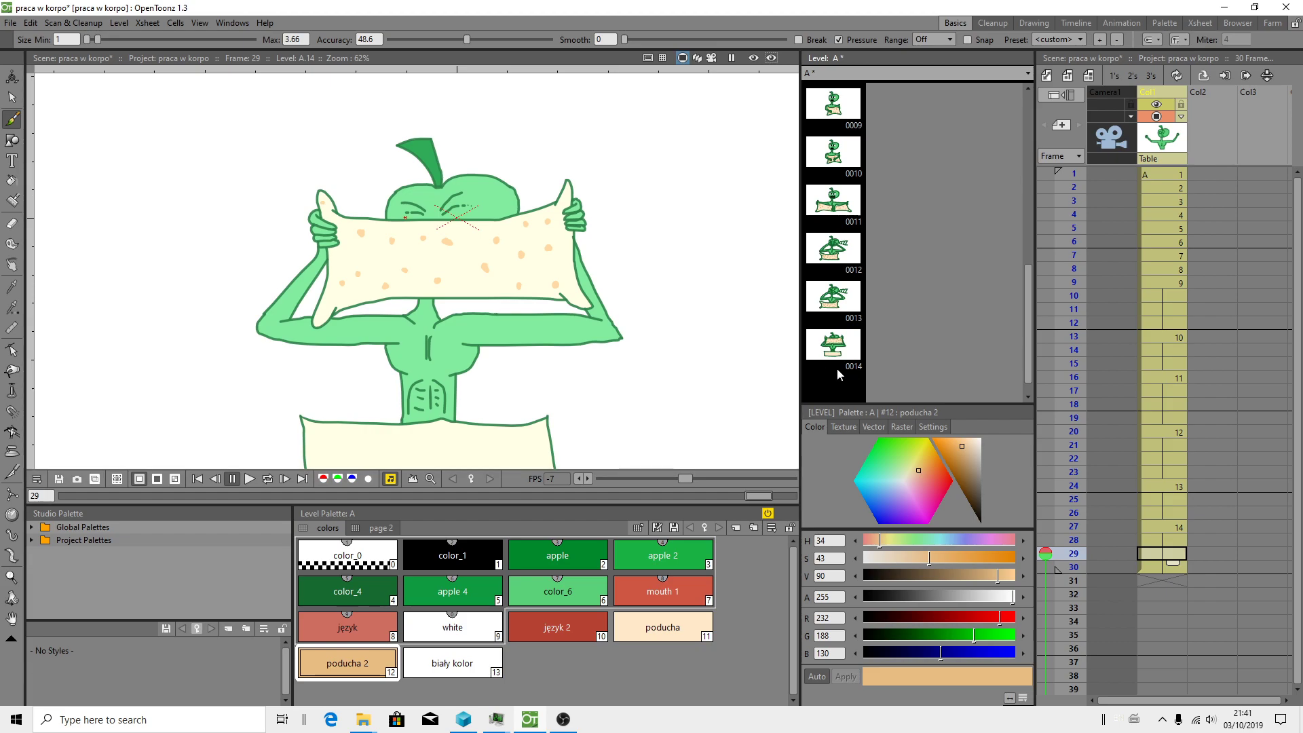
click(1146, 566)
click(1155, 174)
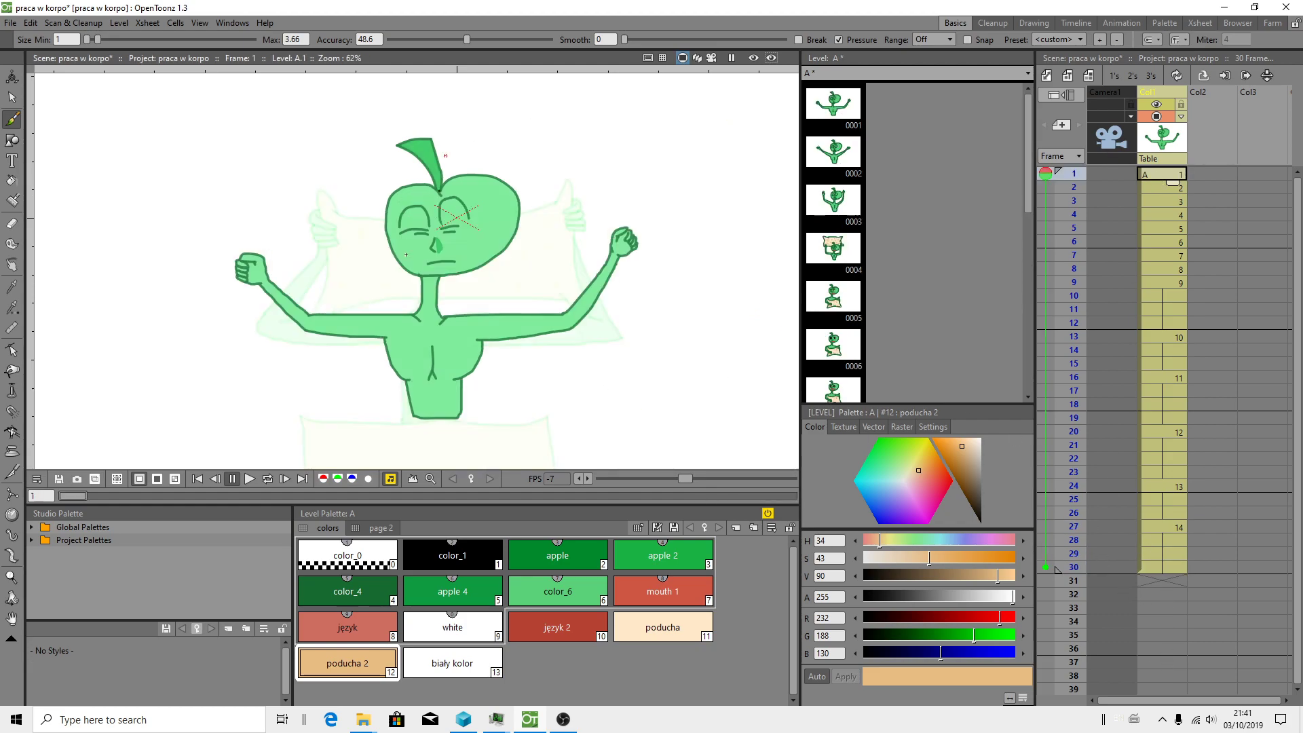
Step: Set the onion skin paper thickness to 95 in the preferences
click(10, 23)
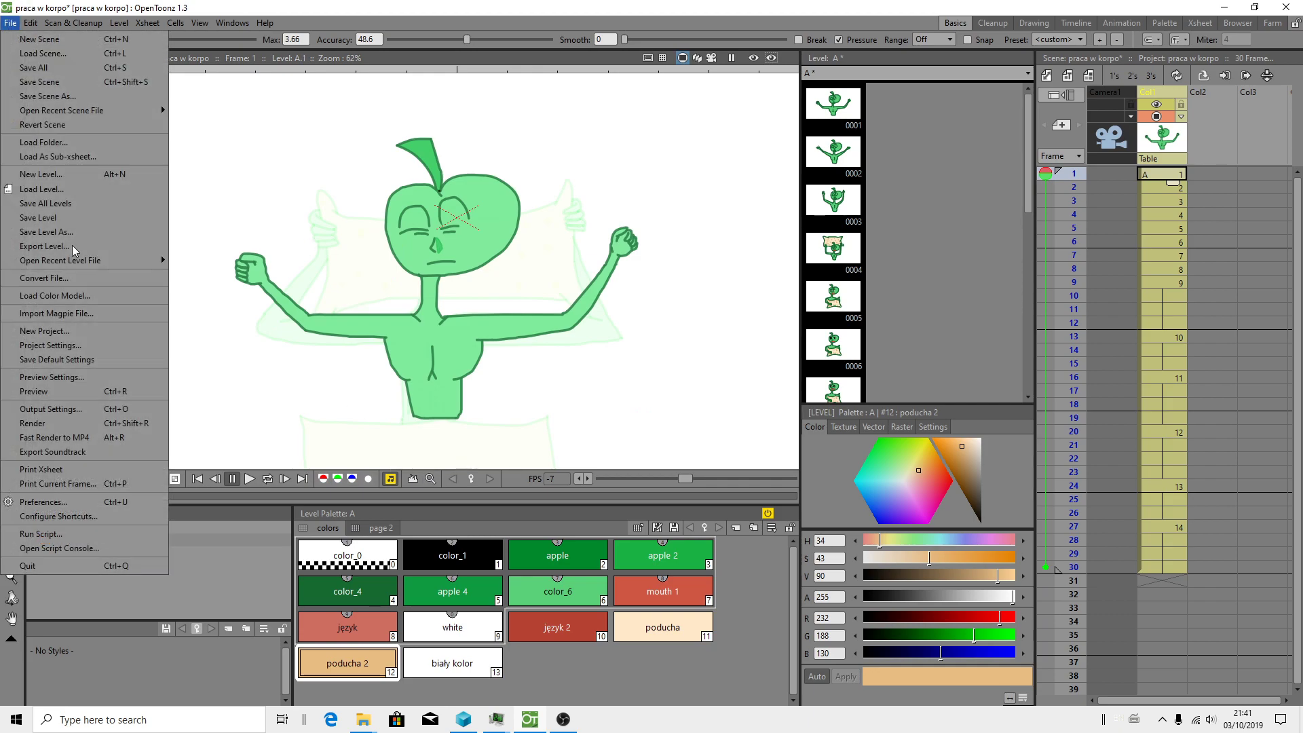
click(54, 502)
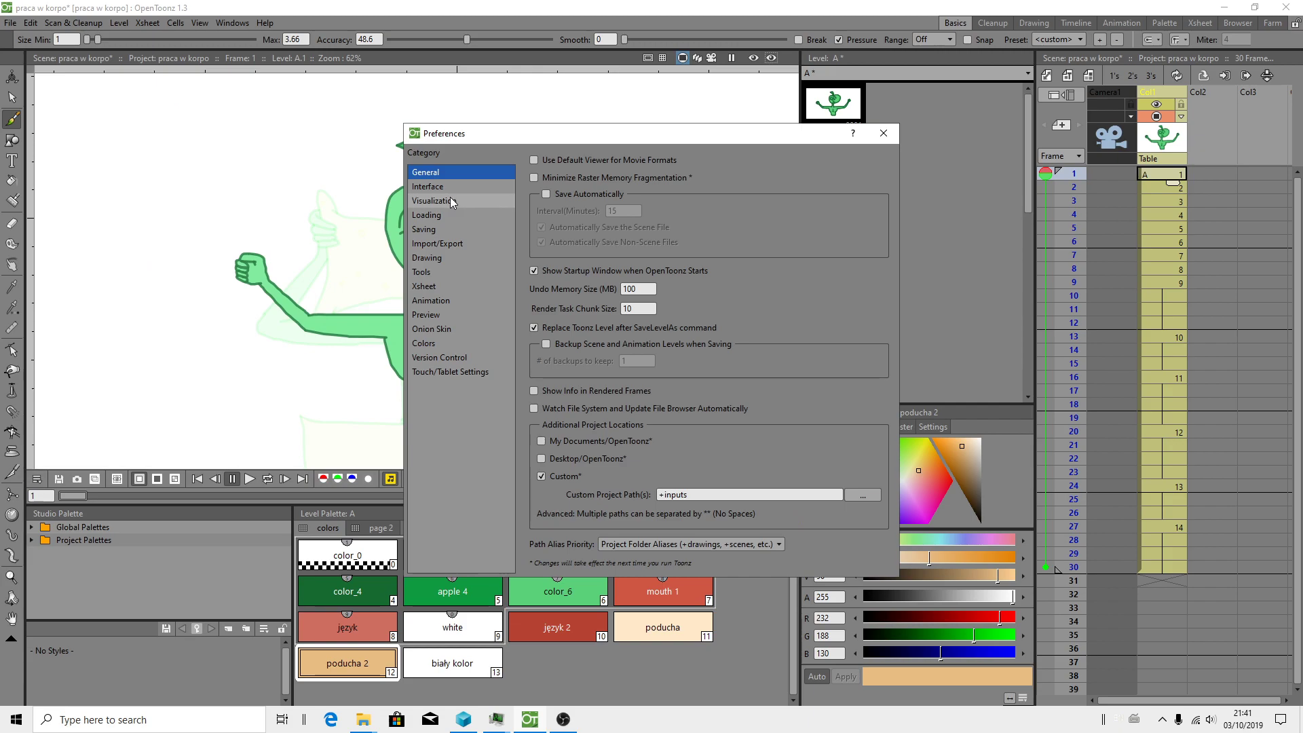
click(438, 330)
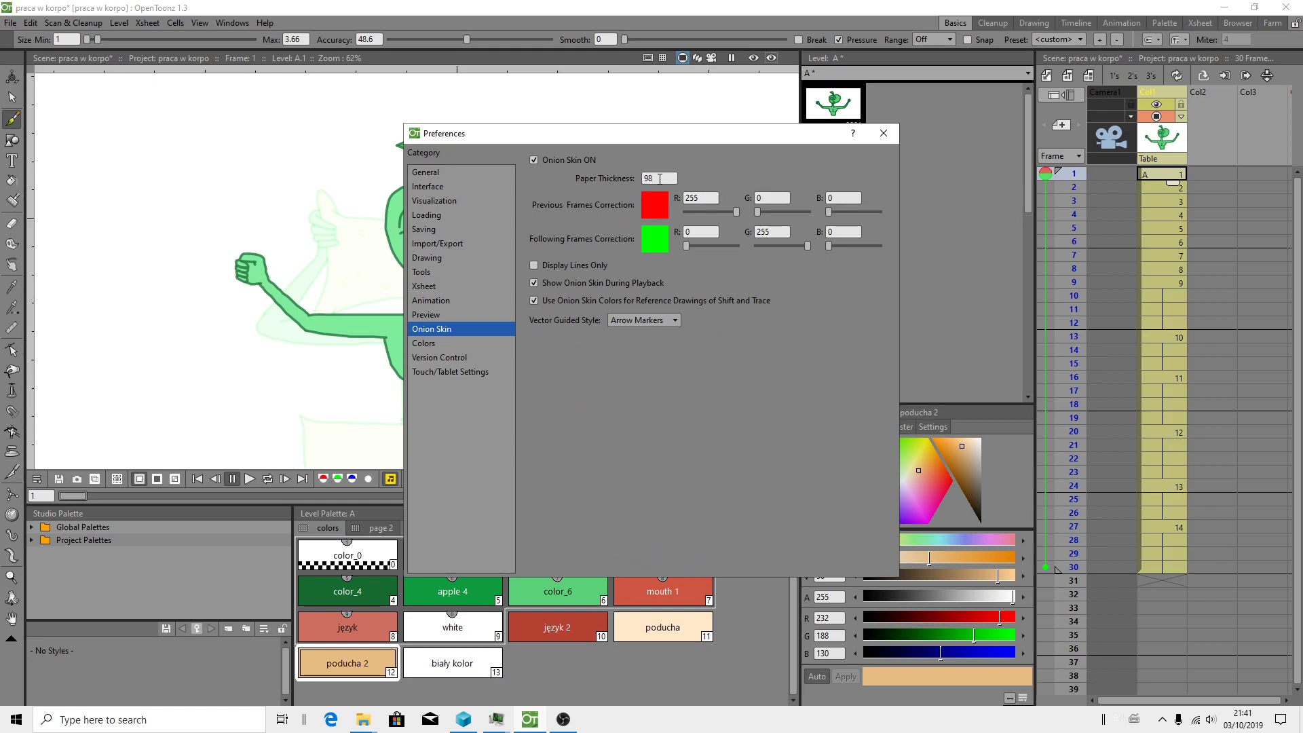
click(675, 178)
text(95)
key(Return)
Step: Change the onion skin's following frames correction colour to red (R 255, G 0, B 4) and close the preferences
click(650, 246)
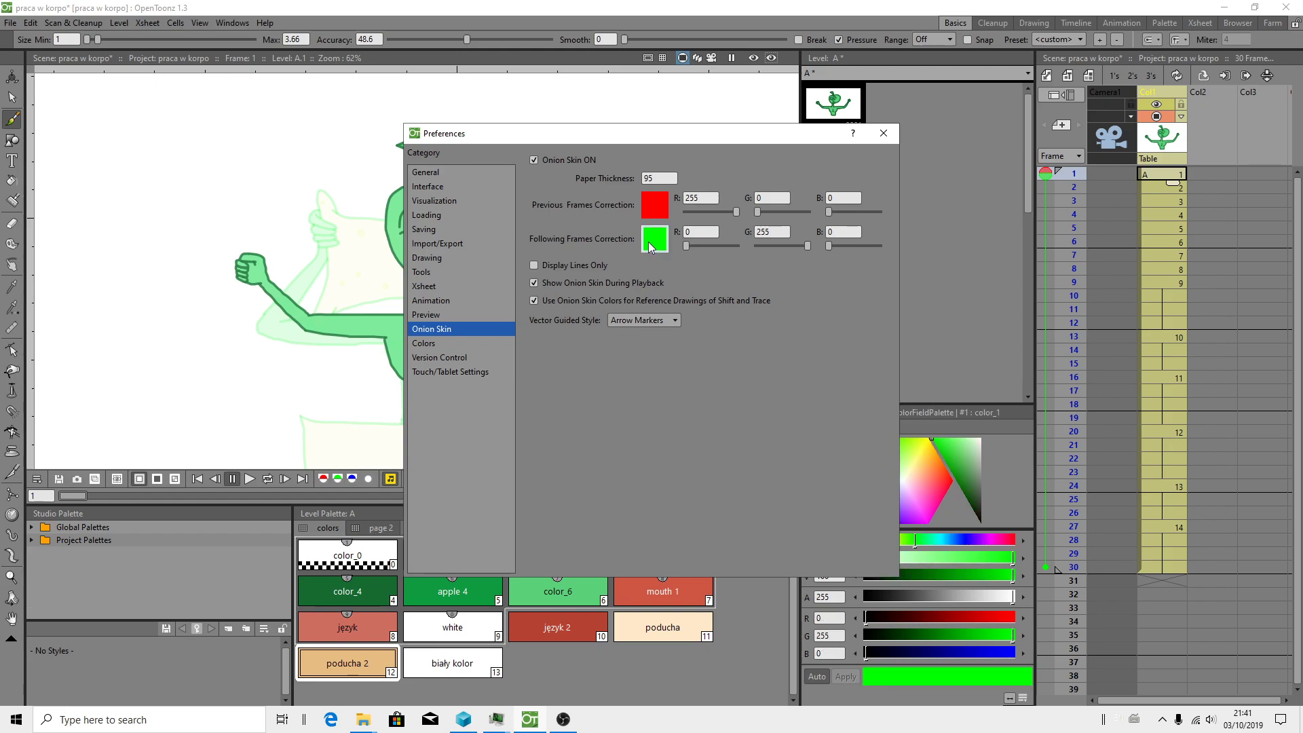
click(650, 246)
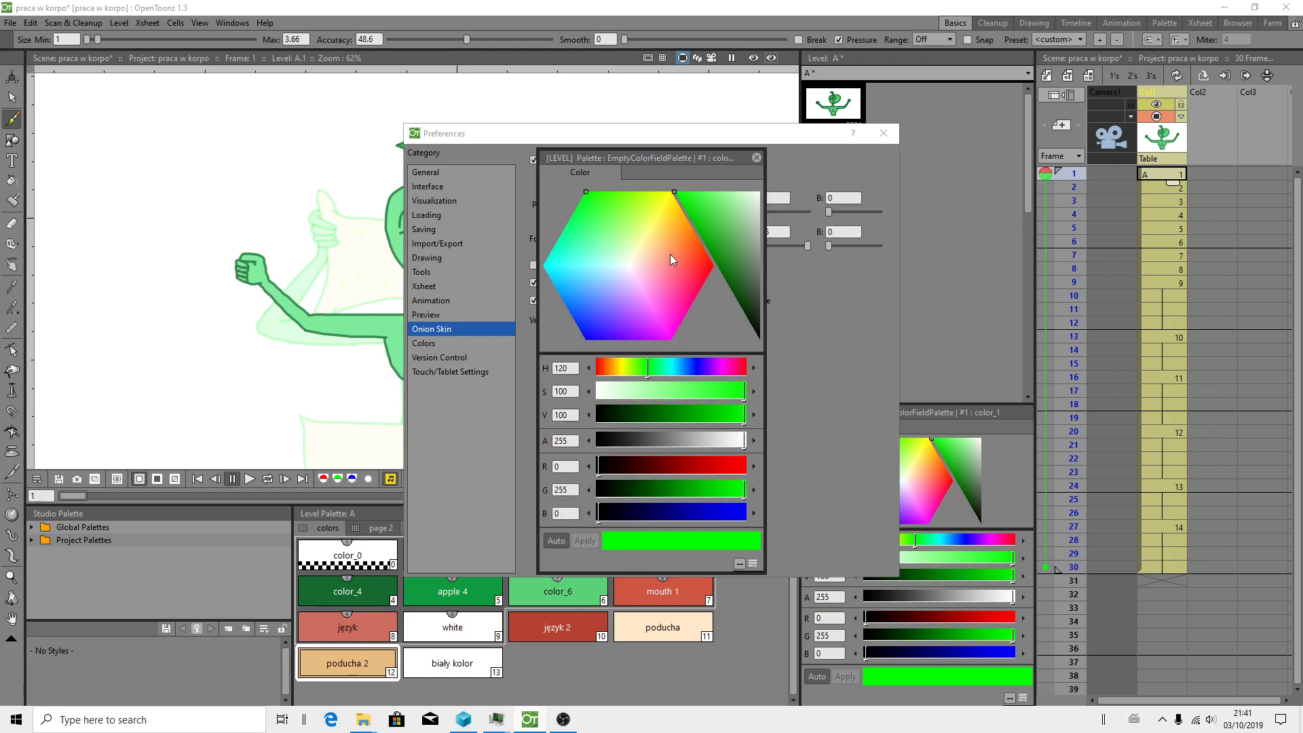
click(662, 239)
drag(666, 240, 716, 262)
click(675, 190)
mouse_move(672, 197)
mouse_down()
mouse_move(661, 187)
mouse_move(718, 267)
mouse_move(664, 186)
mouse_up()
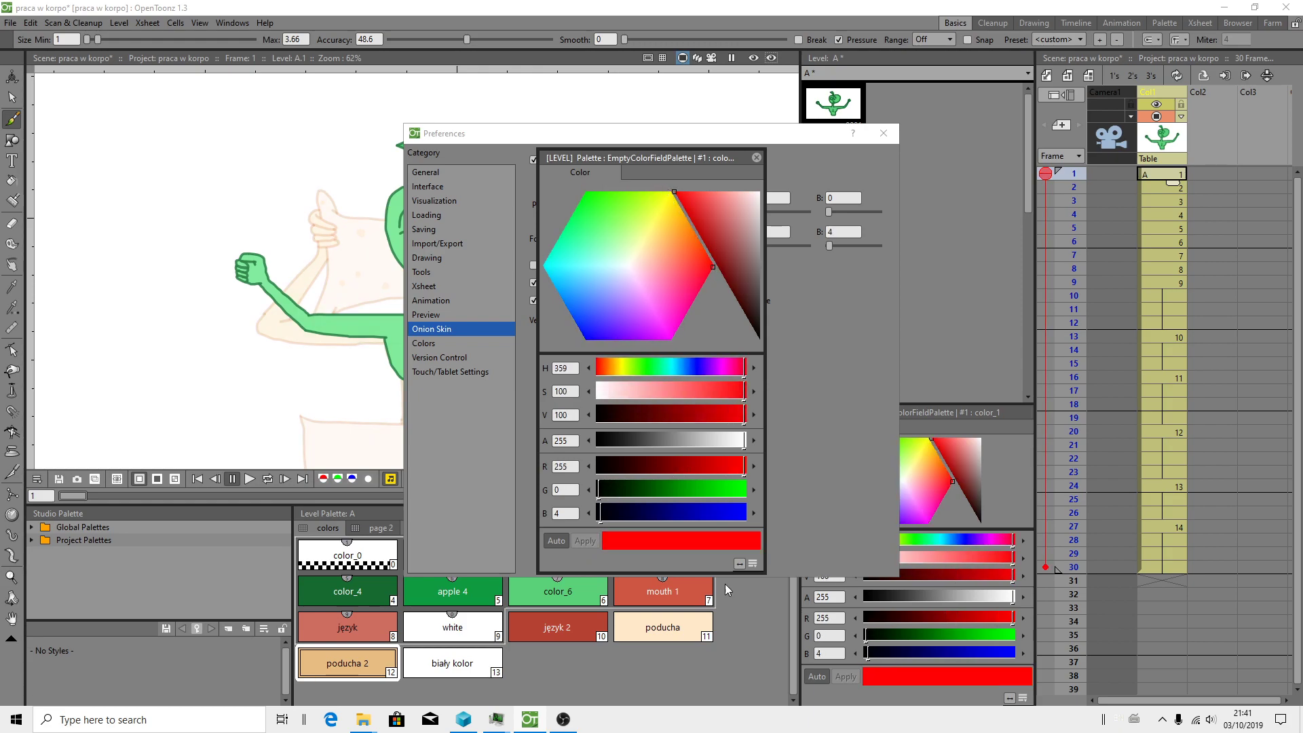
click(757, 157)
click(883, 133)
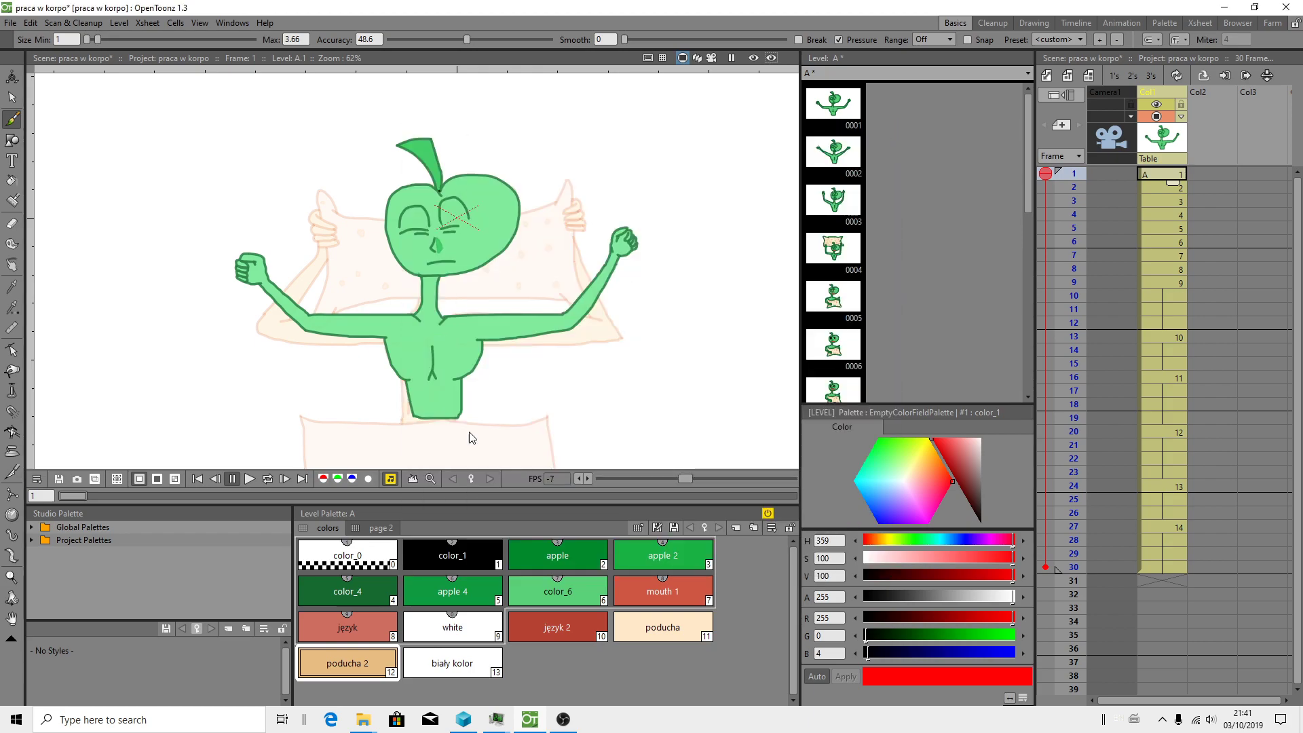
Step: Switch to Process Hacker's System Information window and examine the per-core CPU usage graphs
mouse_move(563, 718)
click(573, 610)
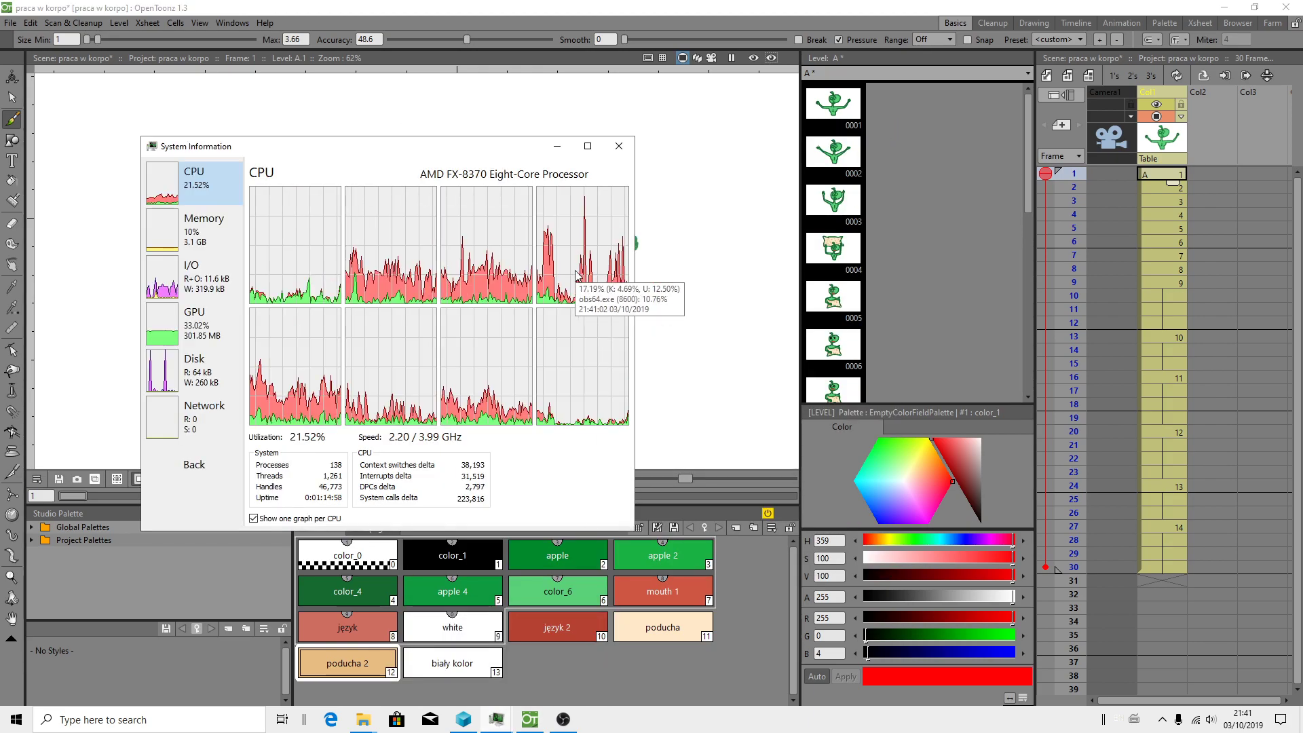
click(557, 146)
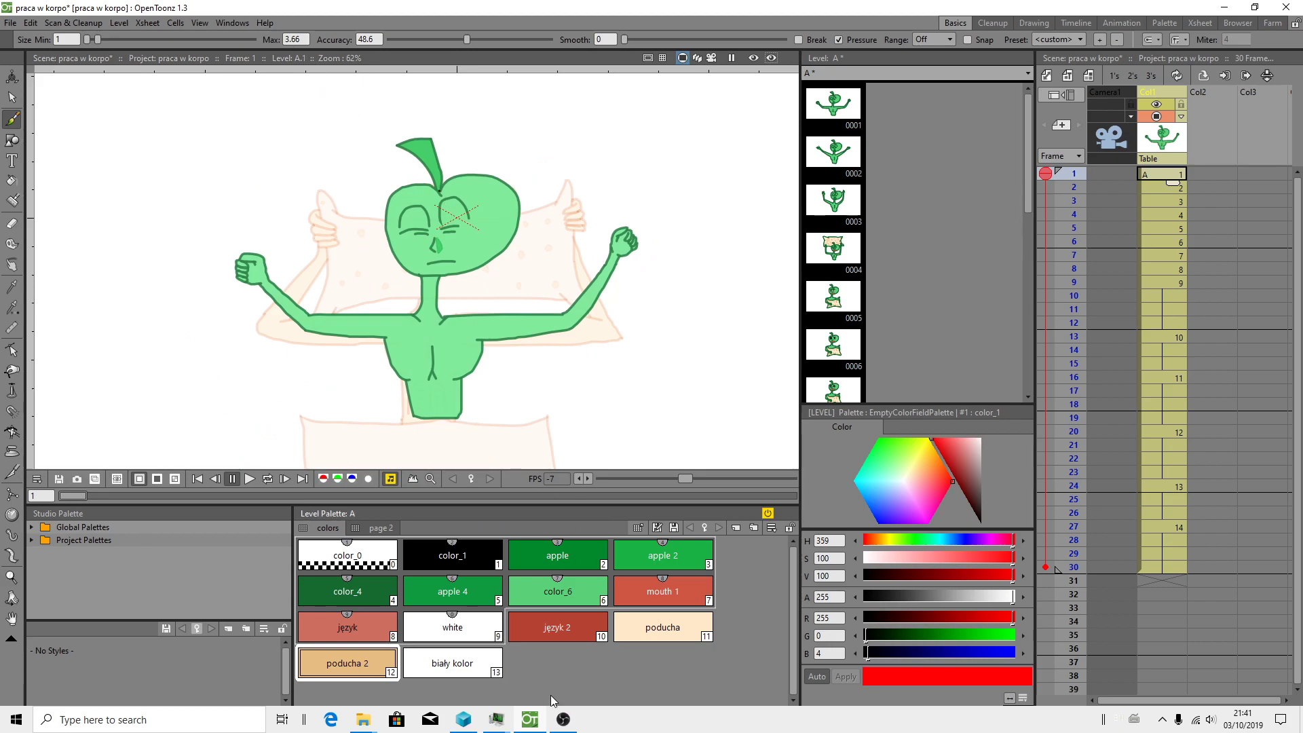
mouse_move(563, 718)
click(574, 645)
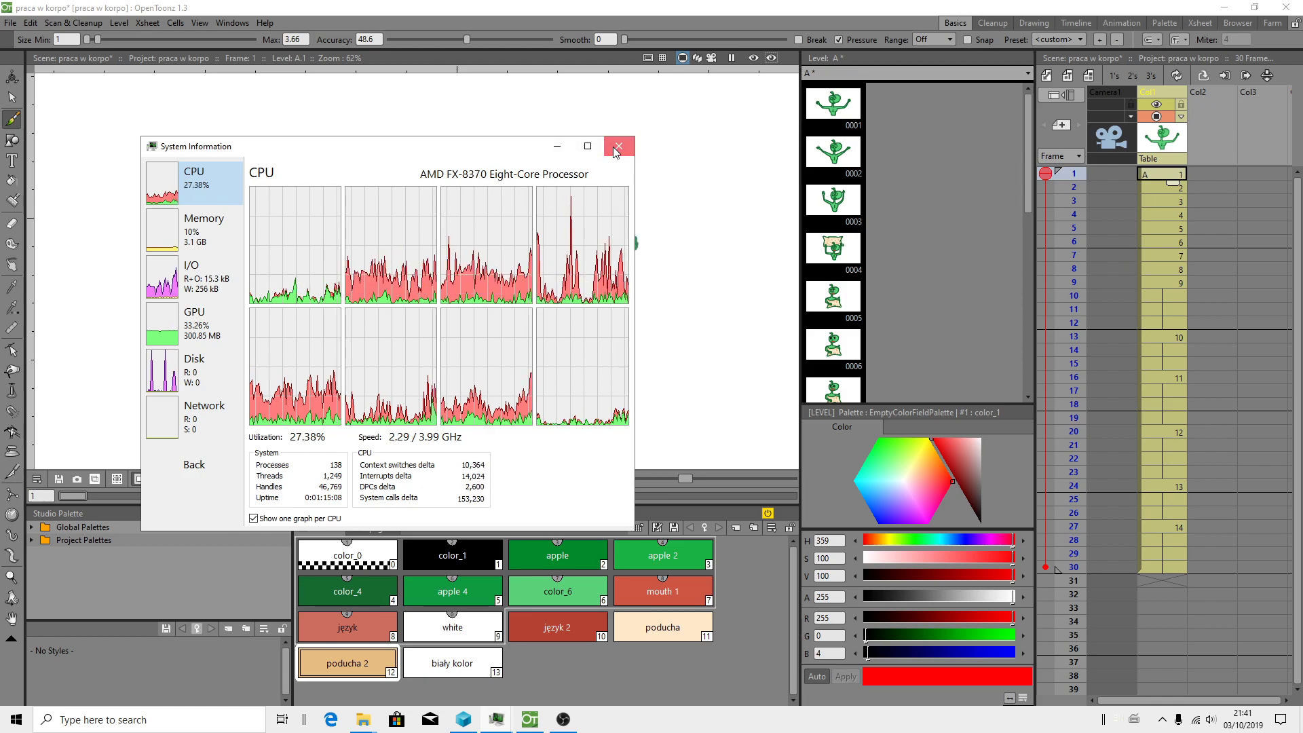
click(556, 145)
Step: In the Process Hacker process list, view the CPU affinity settings of OpenToonz.exe and leave them without applying changes
right_click(598, 720)
click(647, 663)
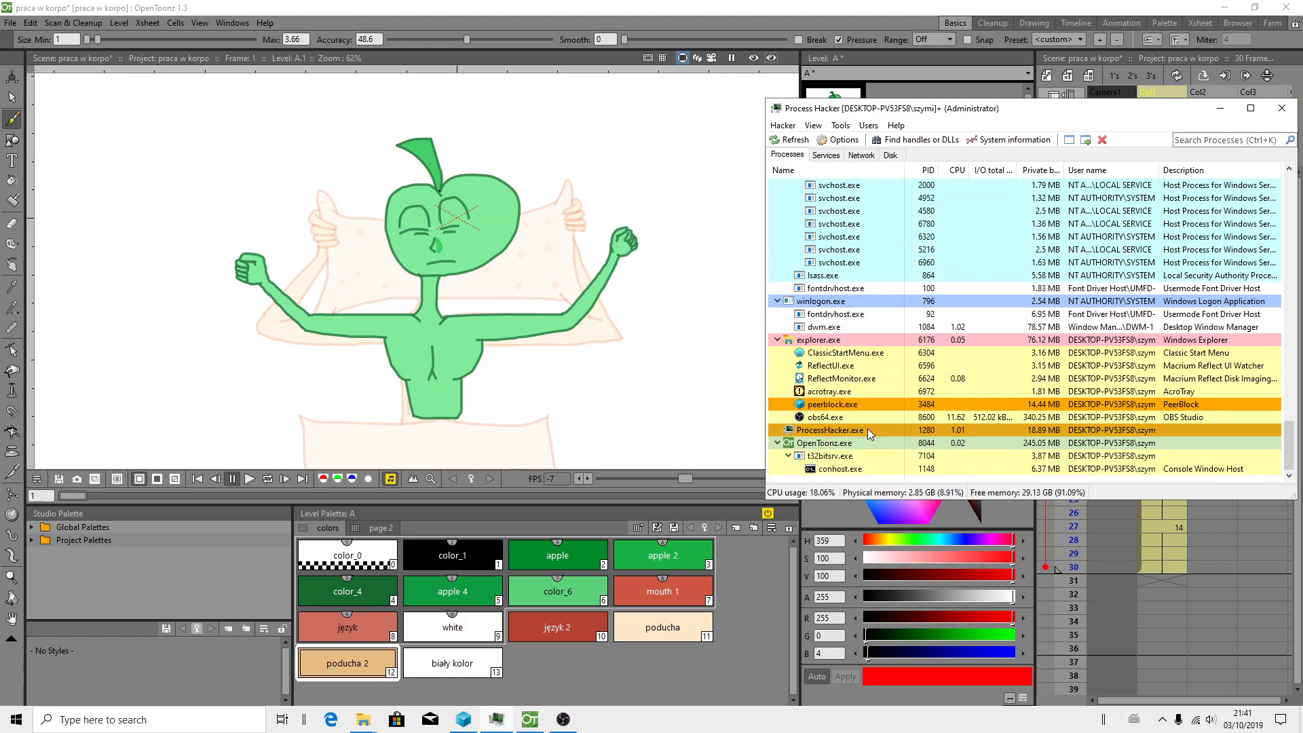
right_click(833, 459)
click(834, 460)
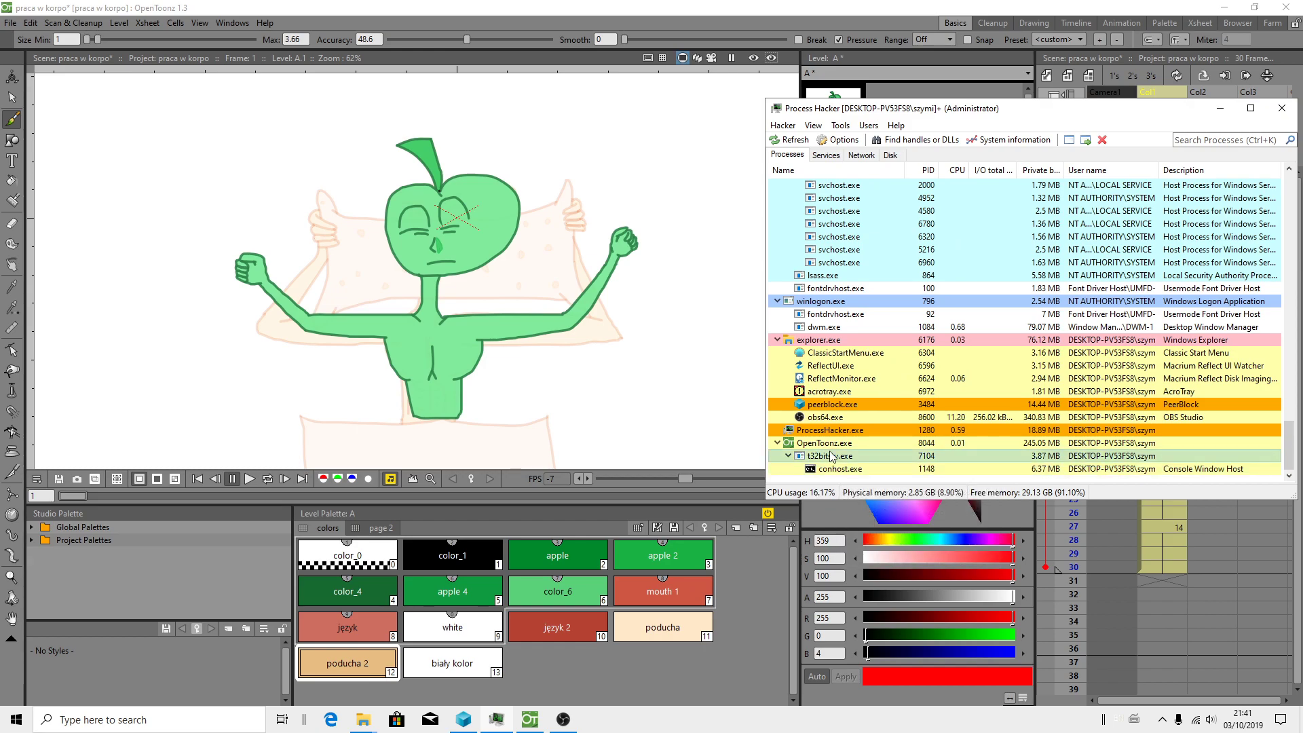
right_click(832, 456)
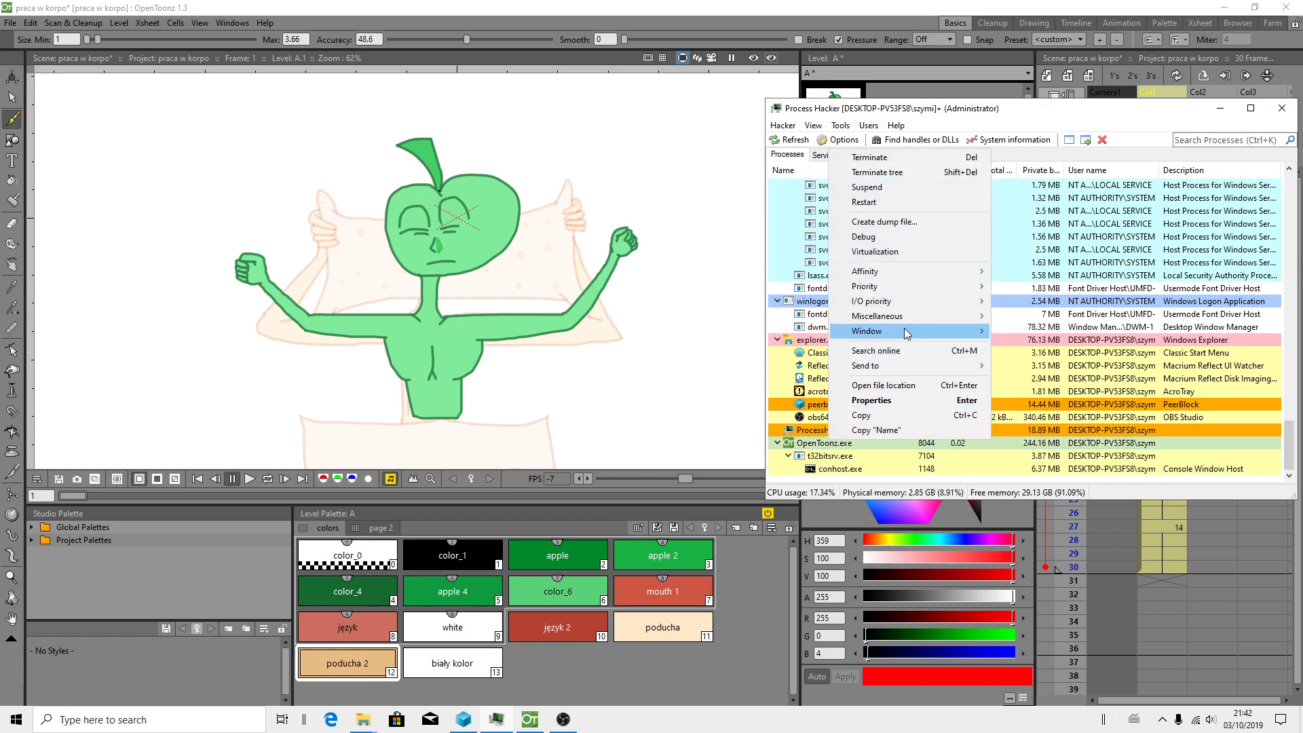
mouse_move(908, 280)
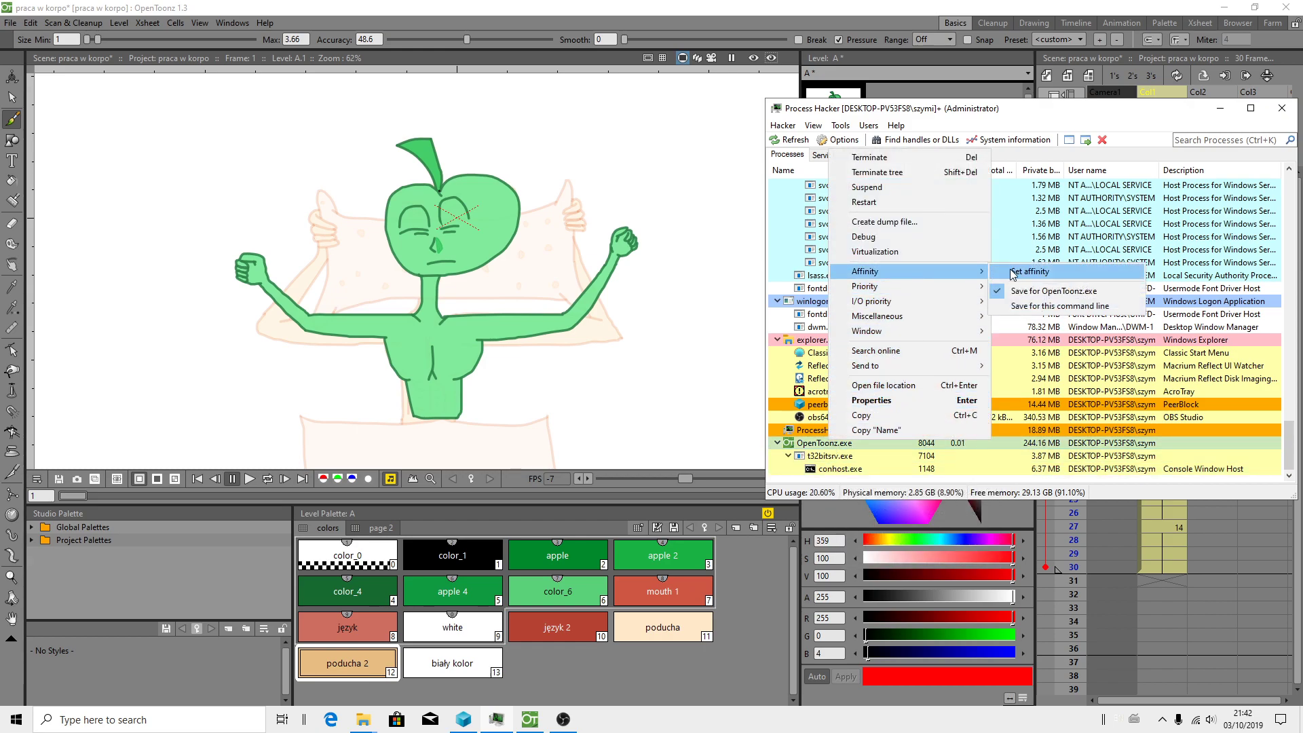
click(1028, 271)
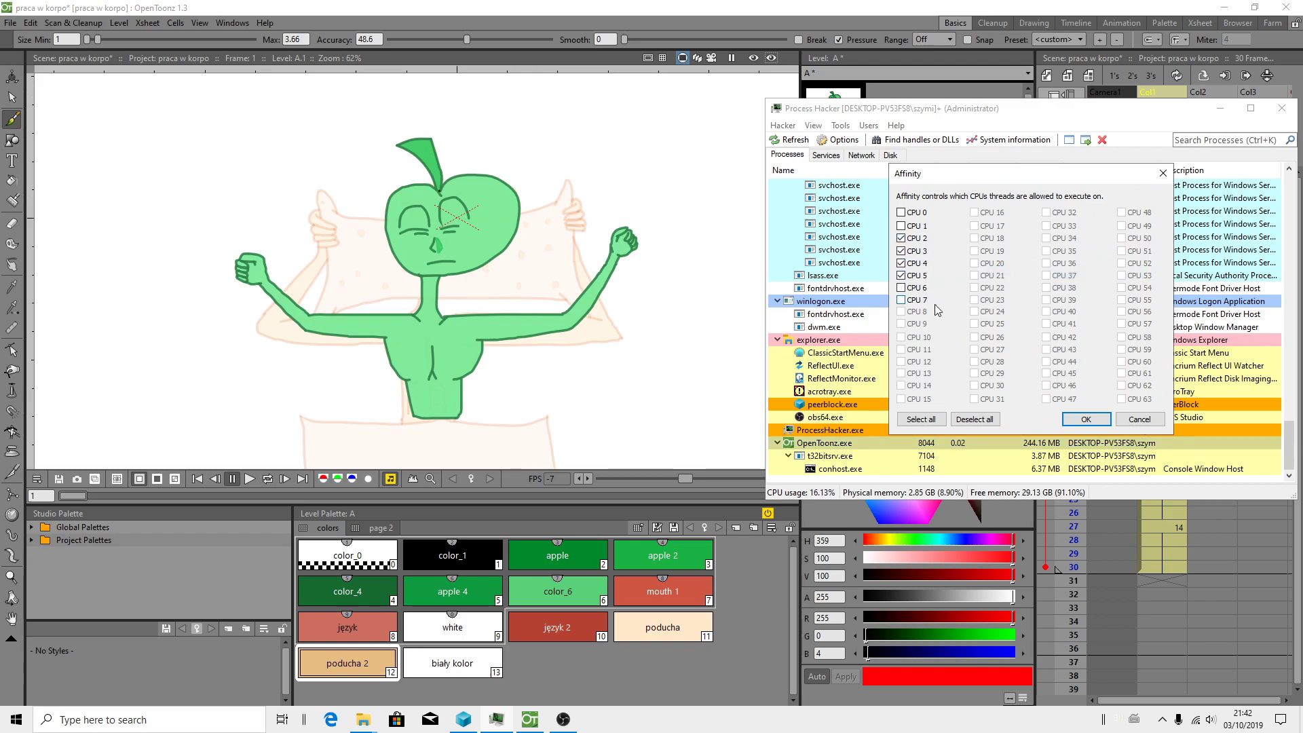
click(1140, 418)
Step: View the per-core CPU graphs in the System Information window again and close it
click(1024, 143)
mouse_move(474, 268)
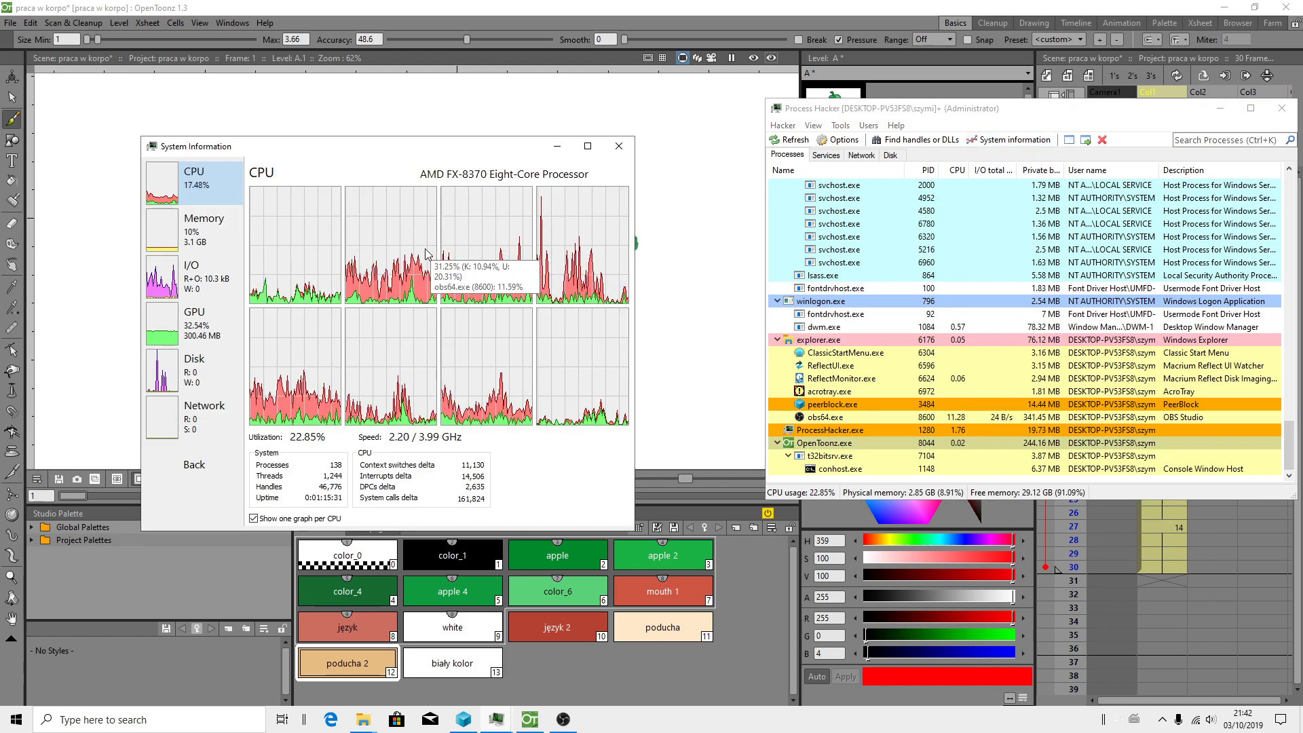
click(617, 146)
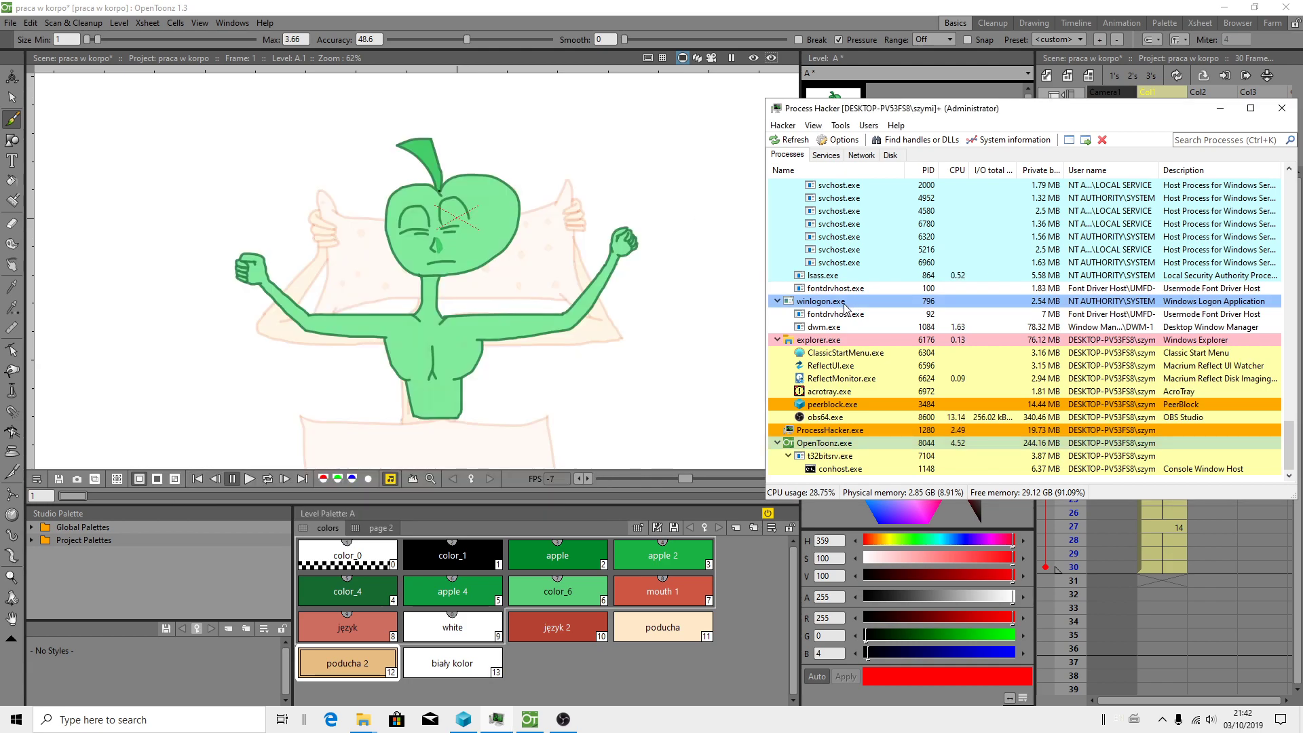
Step: Review the saved affinity option for OpenToonz.exe and minimize Process Hacker to return to OpenToonz
right_click(818, 445)
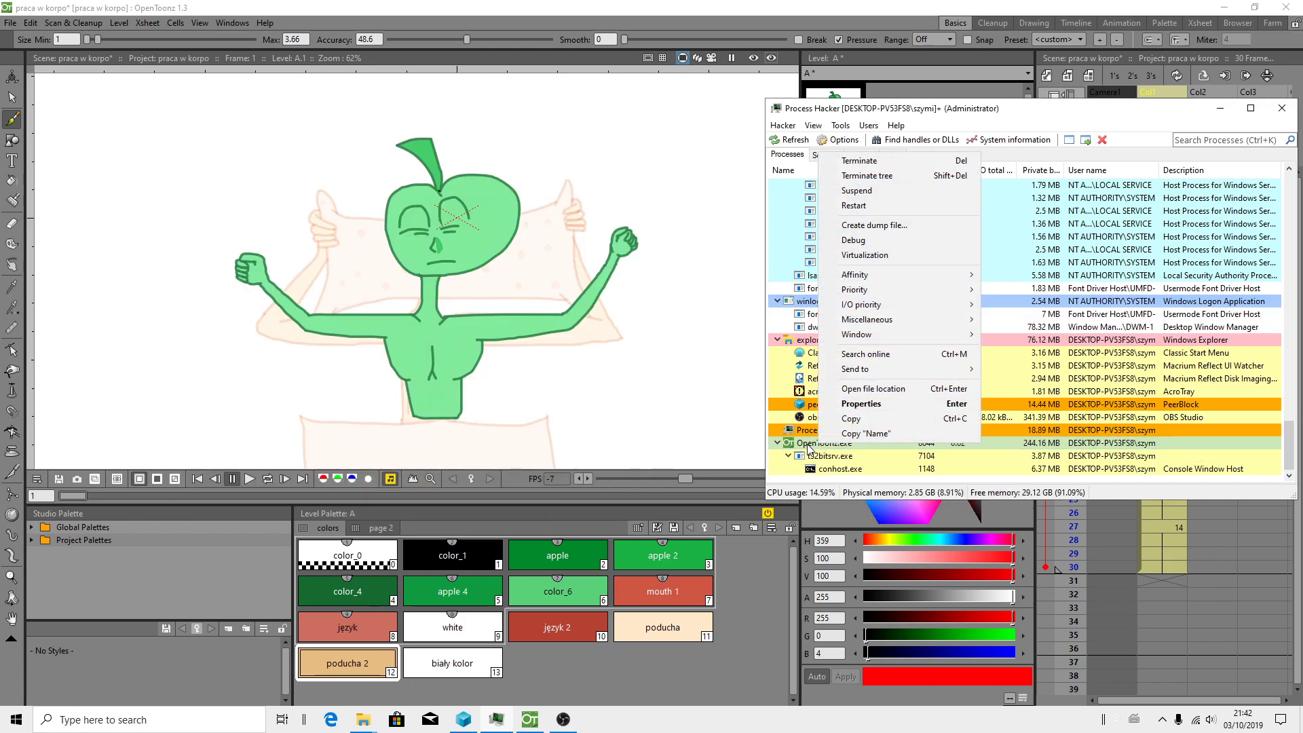
mouse_move(891, 279)
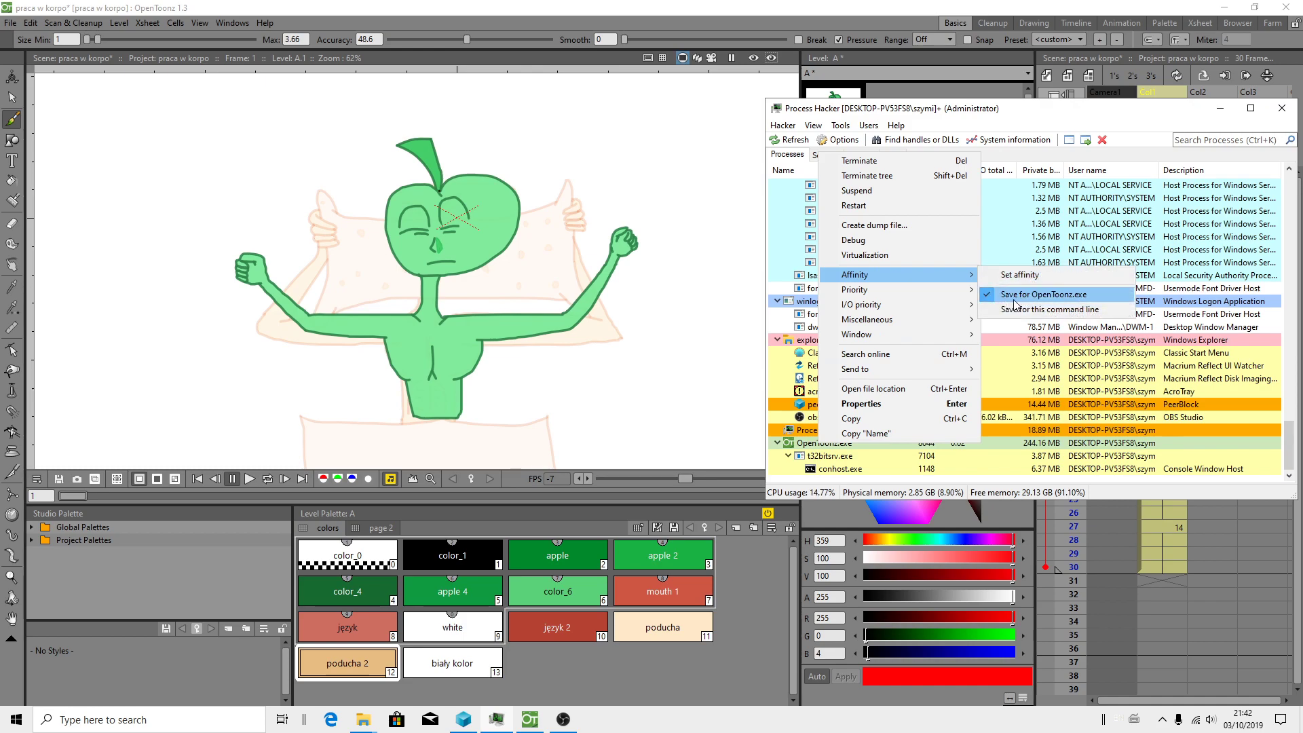
click(823, 453)
click(842, 469)
click(1219, 114)
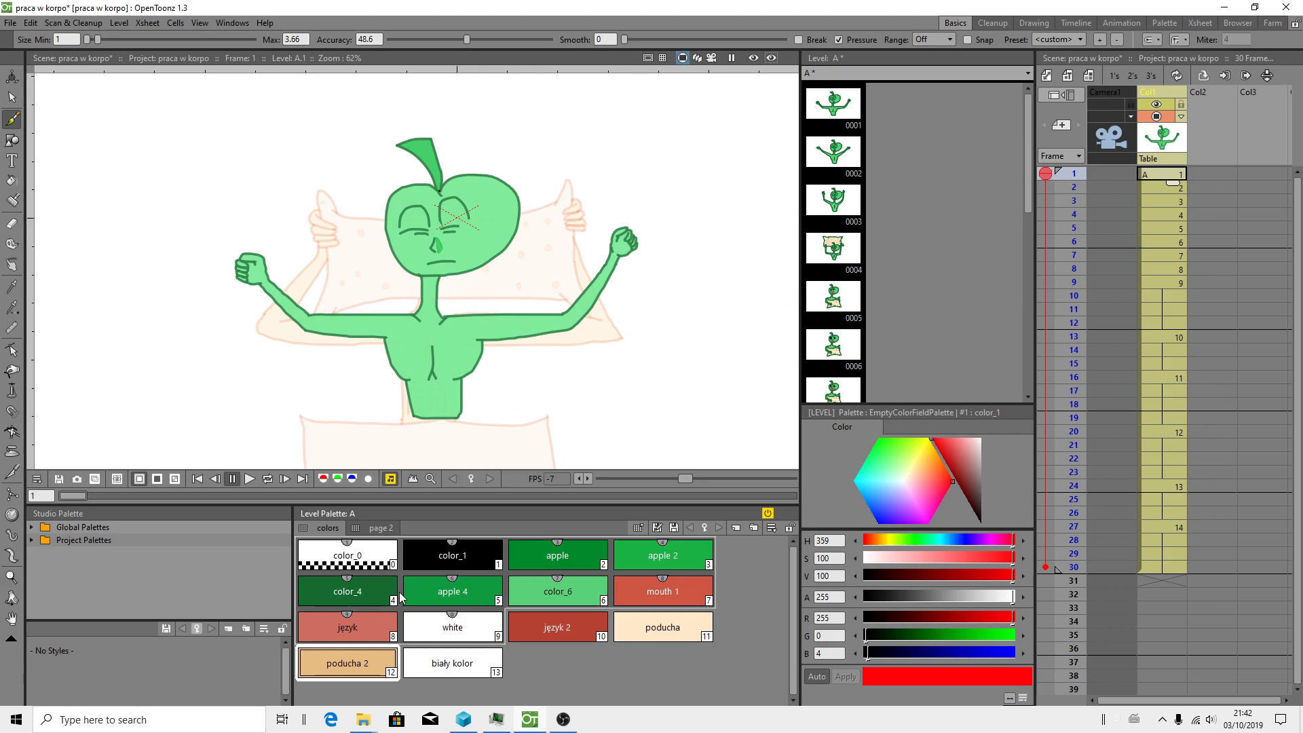
Step: On frame 1, draw a closed rectangular outline with color_4 below the character's torso, tracing the onion-skinned shape
click(364, 601)
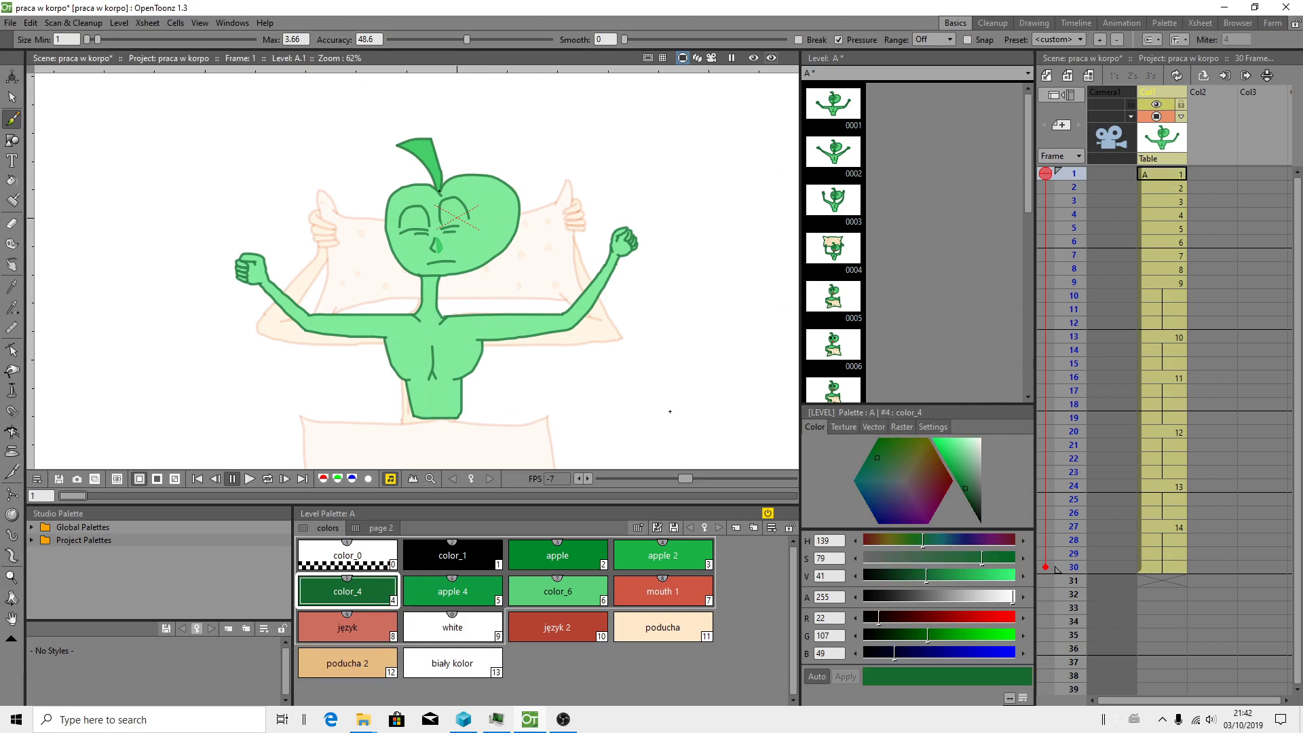
scroll(371, 391, up, 2)
key(space)
drag(454, 418, 437, 370)
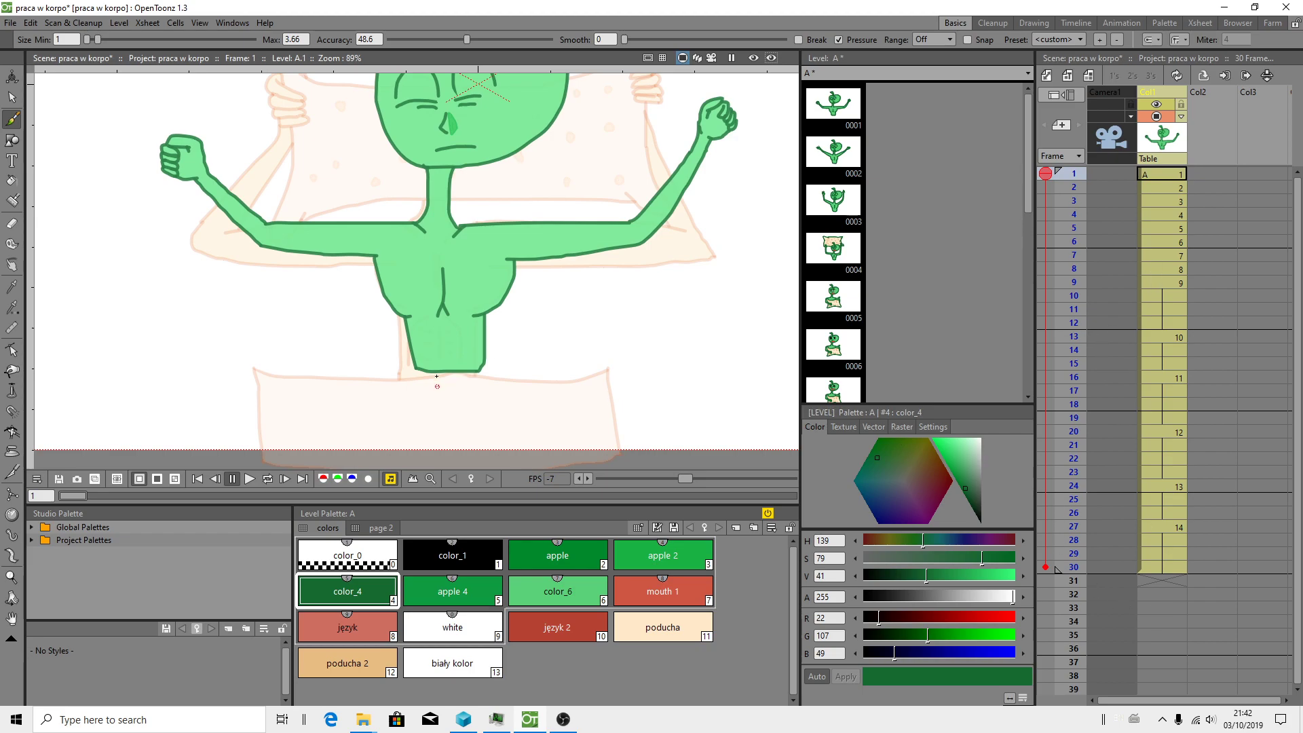
mouse_move(394, 368)
mouse_down()
mouse_move(251, 362)
mouse_move(261, 421)
mouse_move(332, 466)
mouse_move(614, 469)
mouse_up()
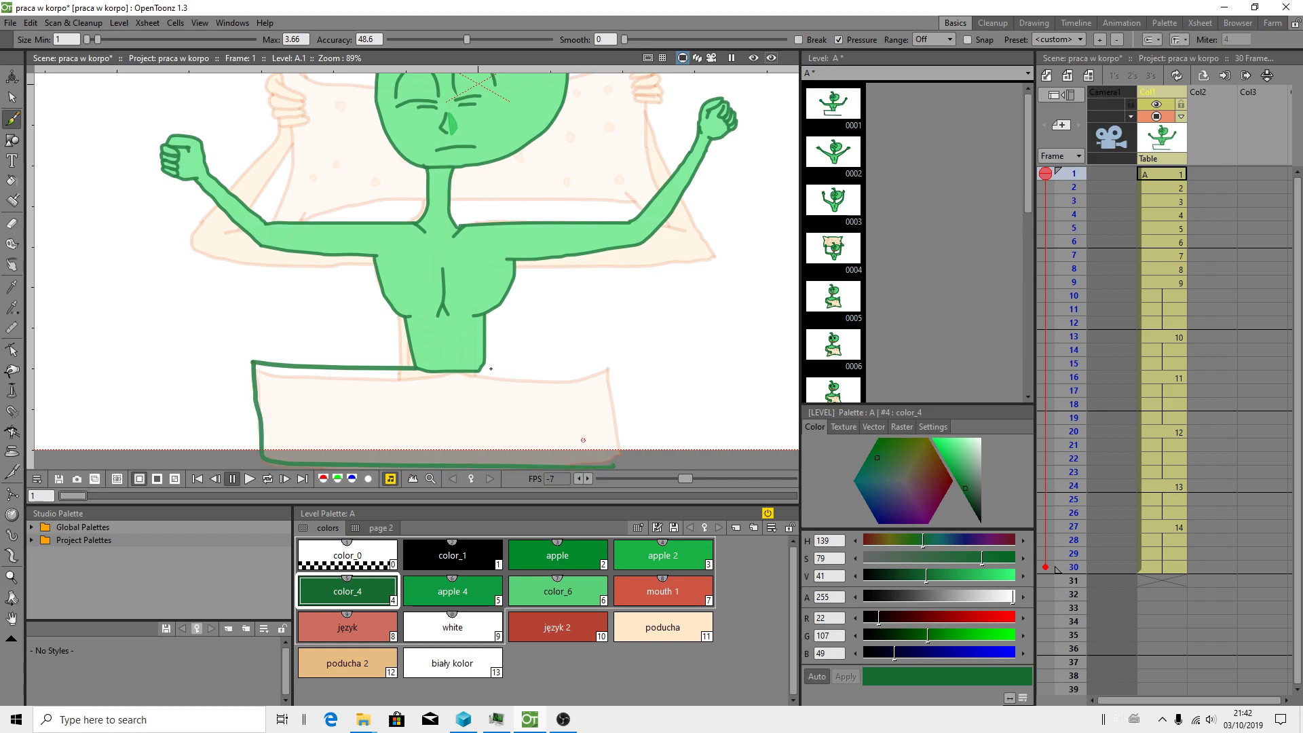
mouse_move(504, 373)
mouse_down()
mouse_move(612, 352)
mouse_move(608, 436)
mouse_up()
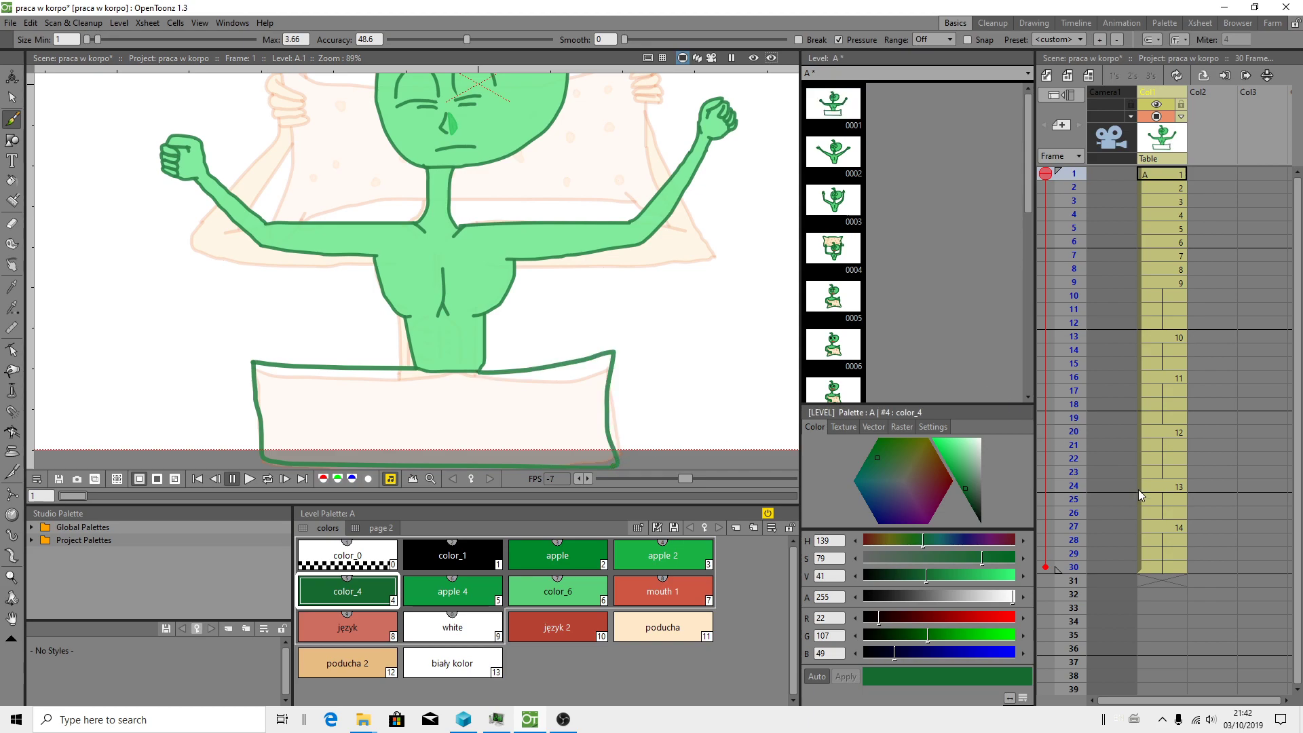
Step: Fill the new rectangle on frame 1 with the poducha color and remove the onion skin marker from frame 30
scroll(1157, 532, down, 3)
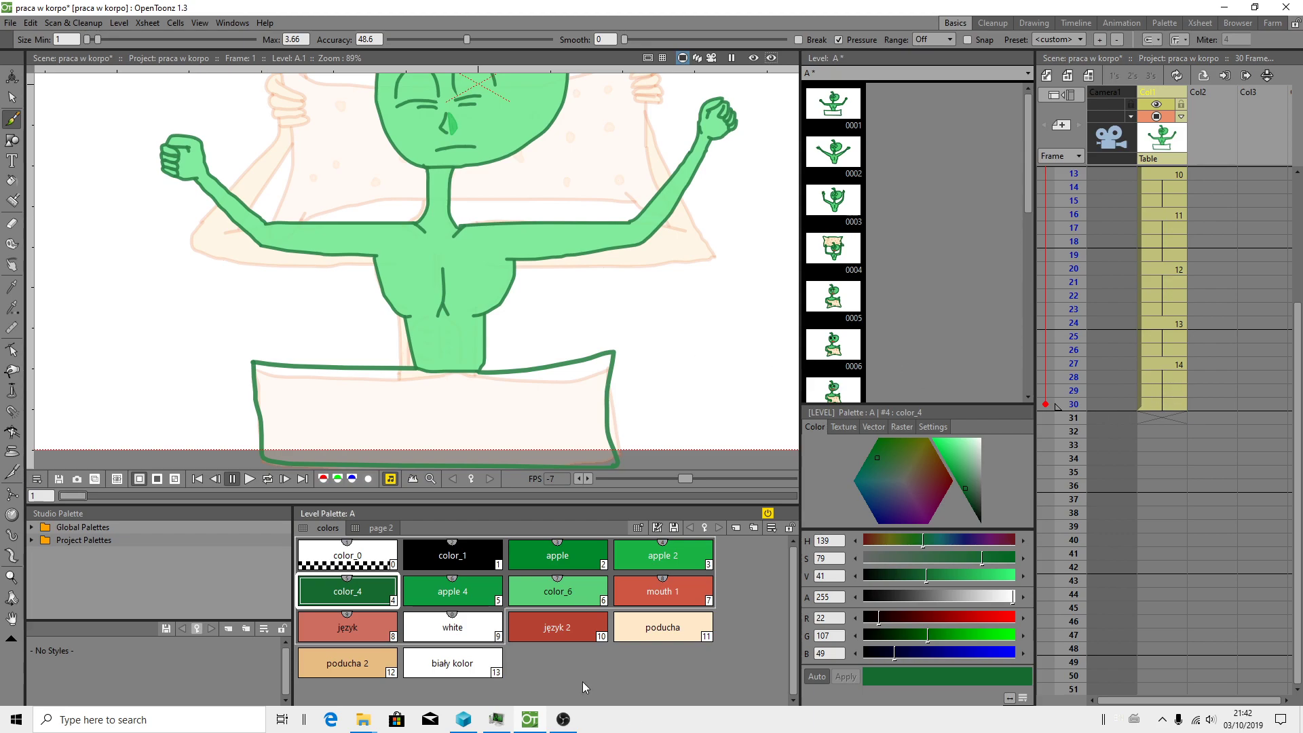
click(637, 626)
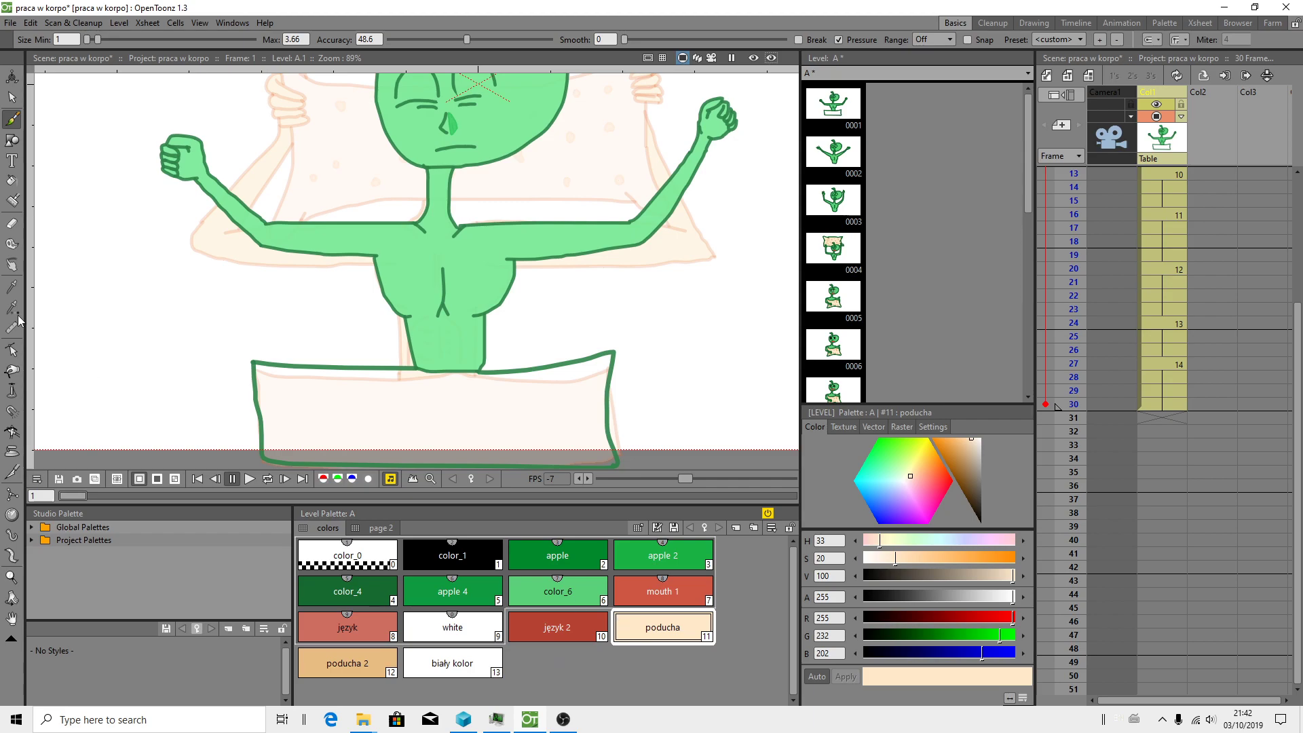
click(11, 180)
click(416, 410)
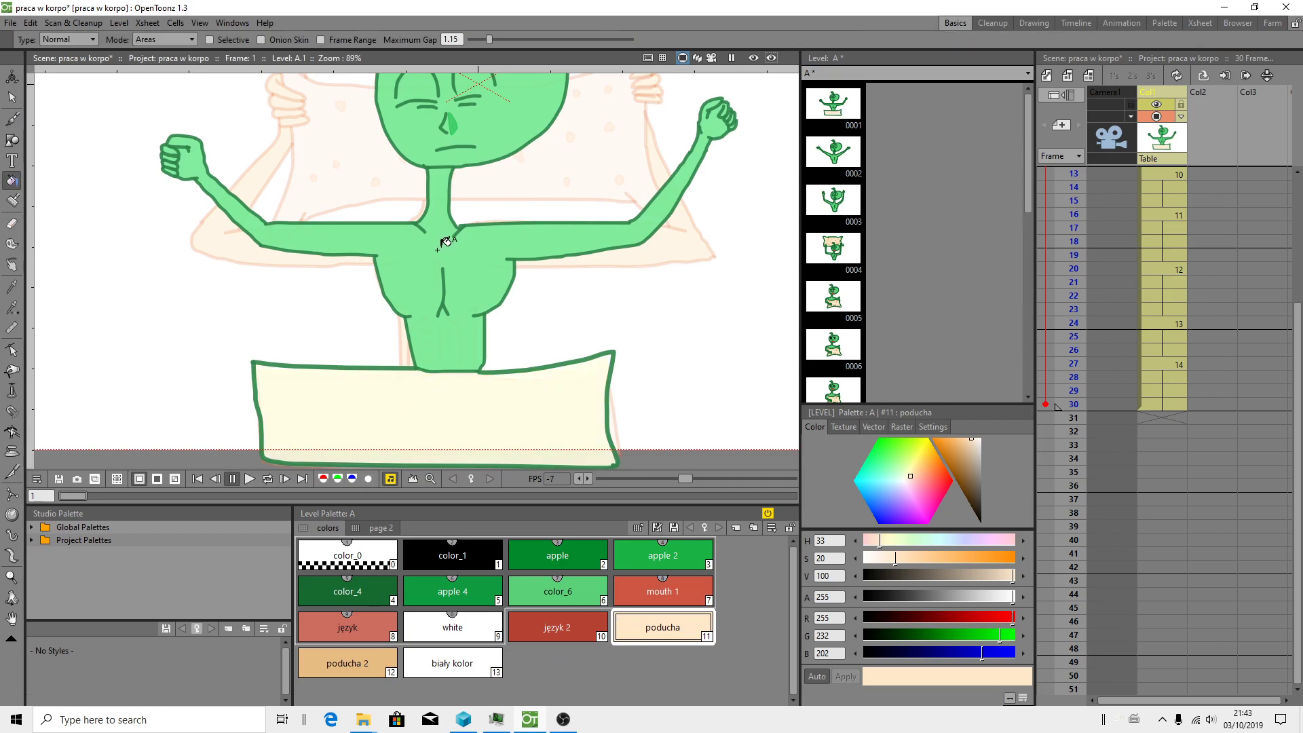
scroll(442, 257, down, 2)
scroll(1056, 305, up, 4)
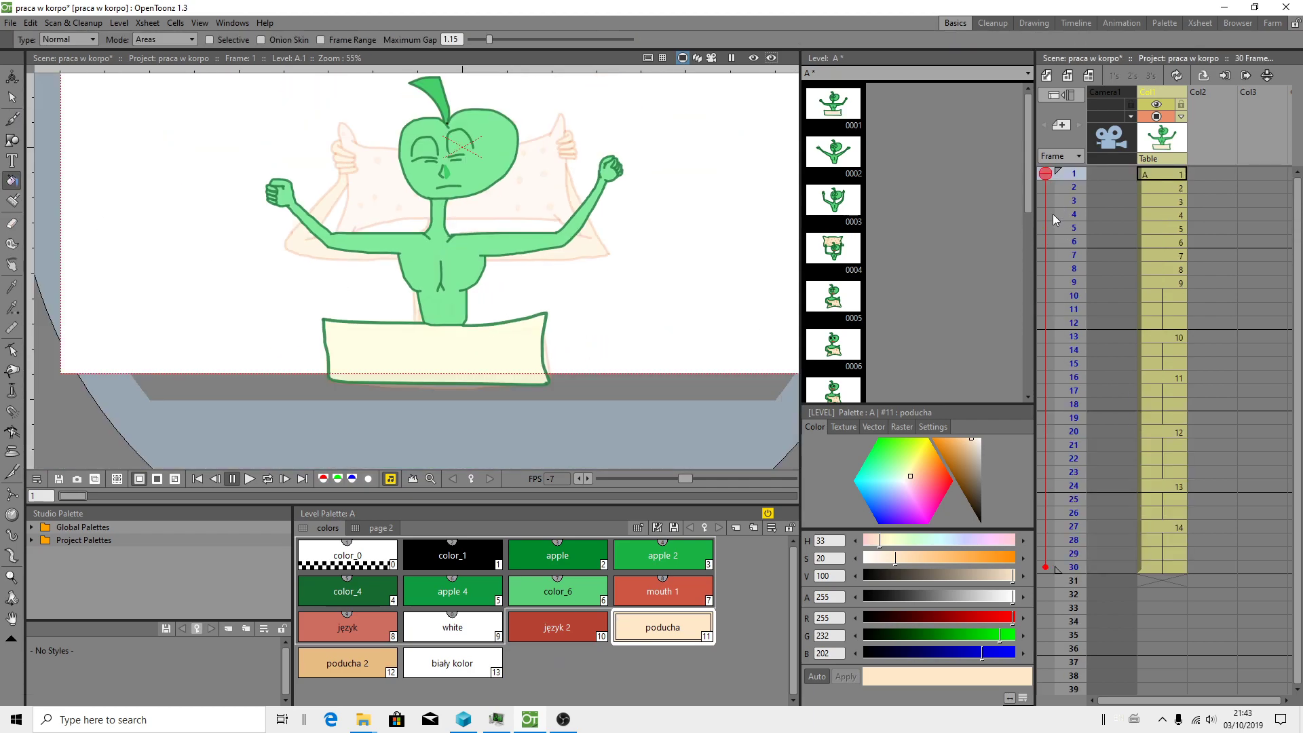
click(1046, 567)
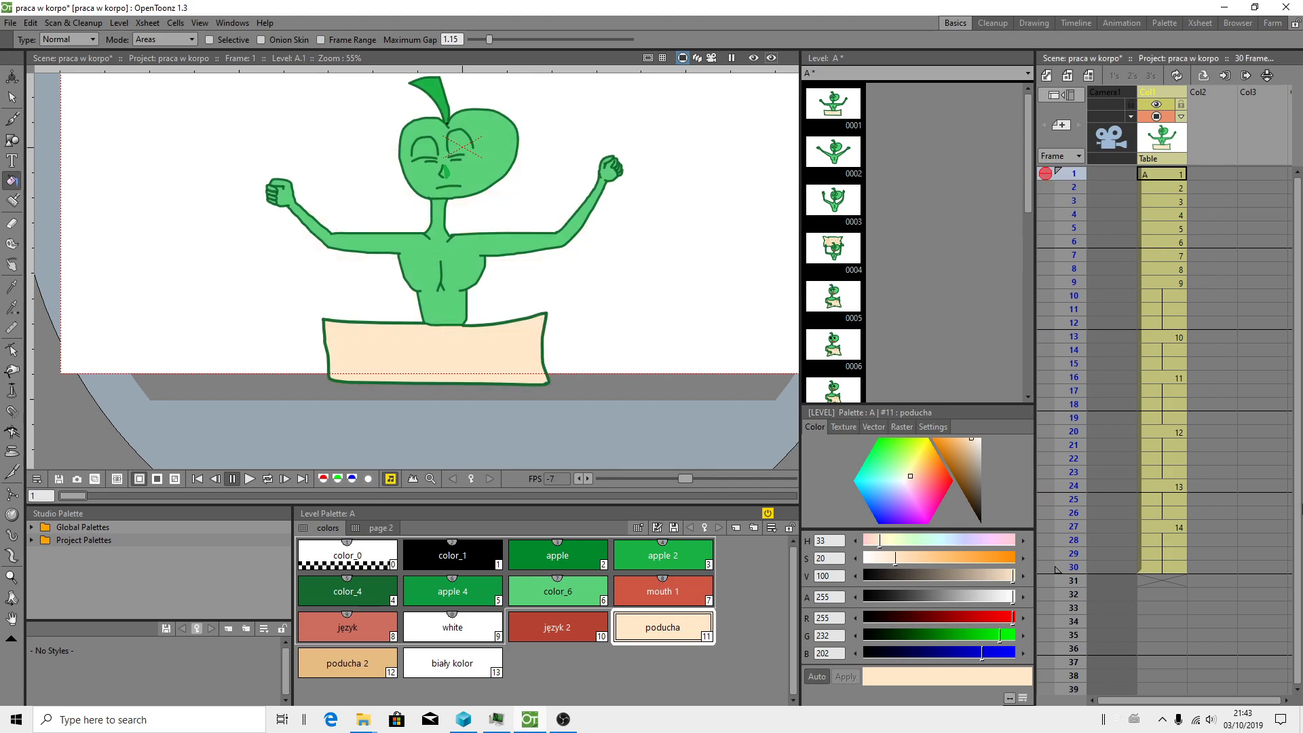
Step: Copy drawing 14 in the level strip and paste it as new drawing 15
scroll(834, 271, down, 5)
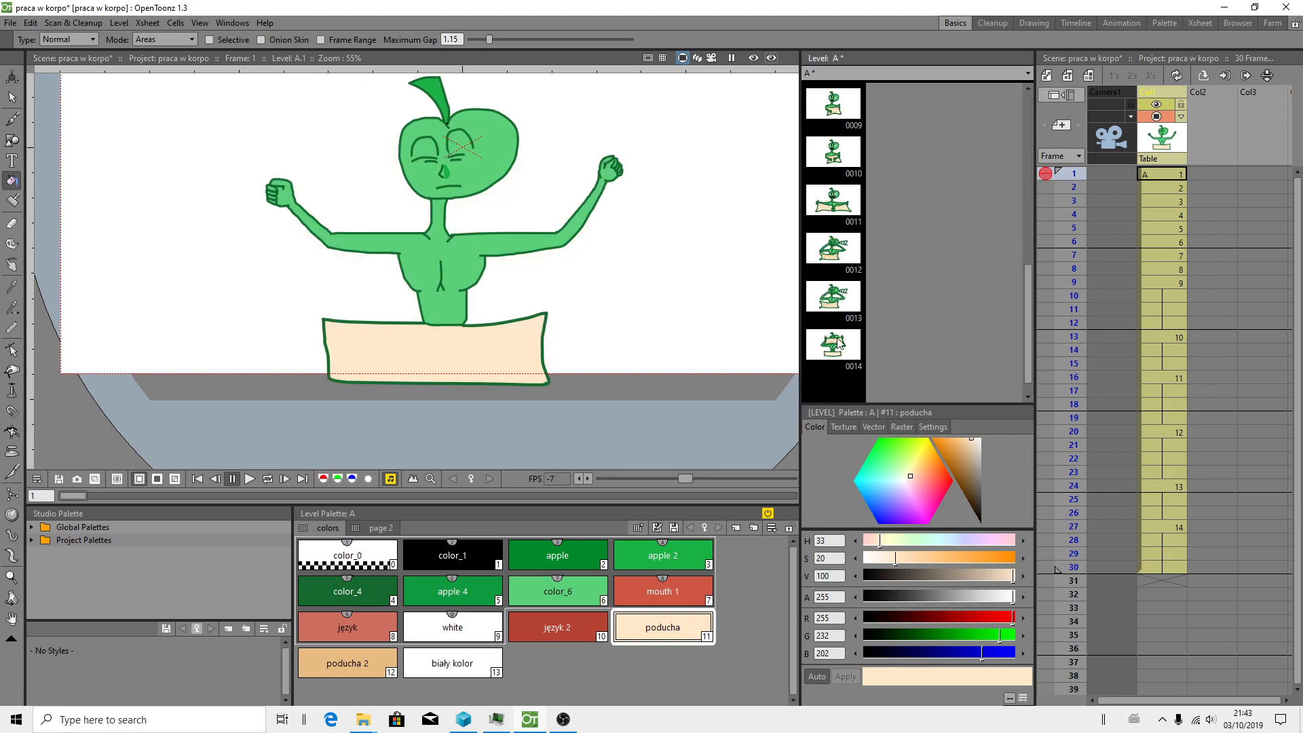
click(833, 346)
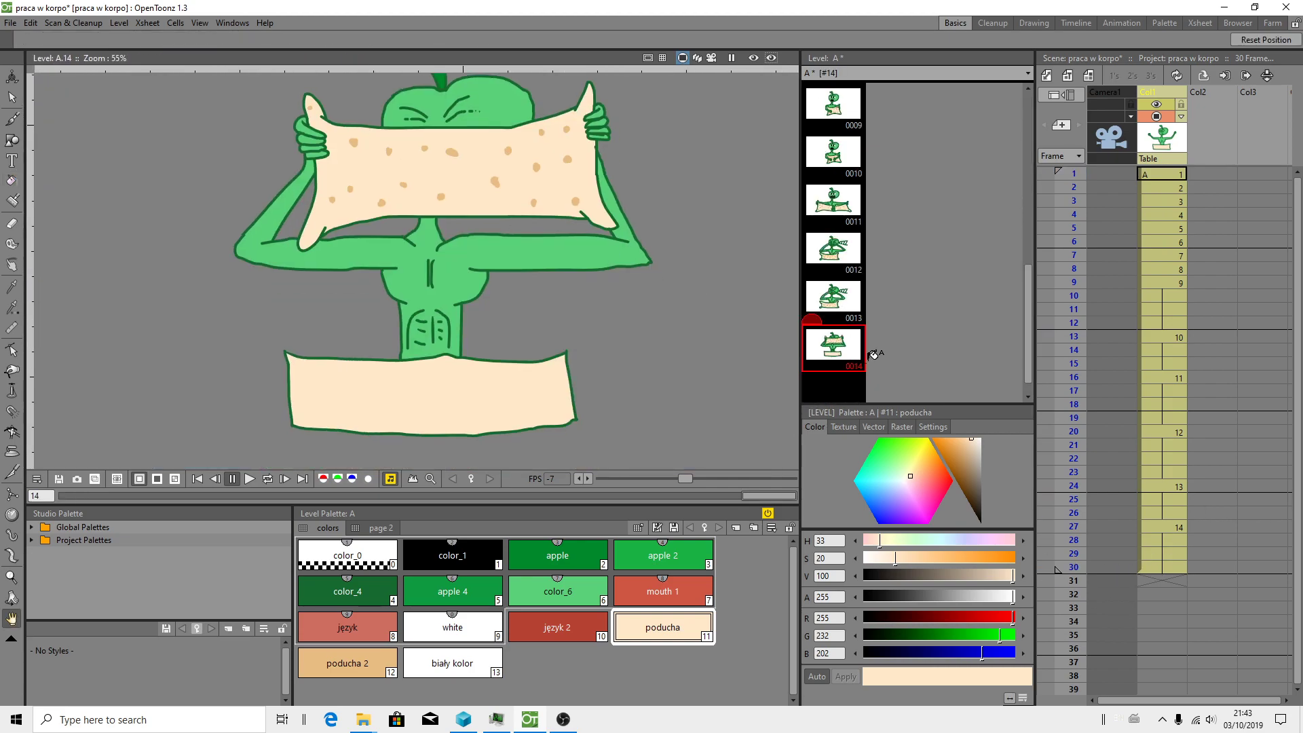
click(814, 301)
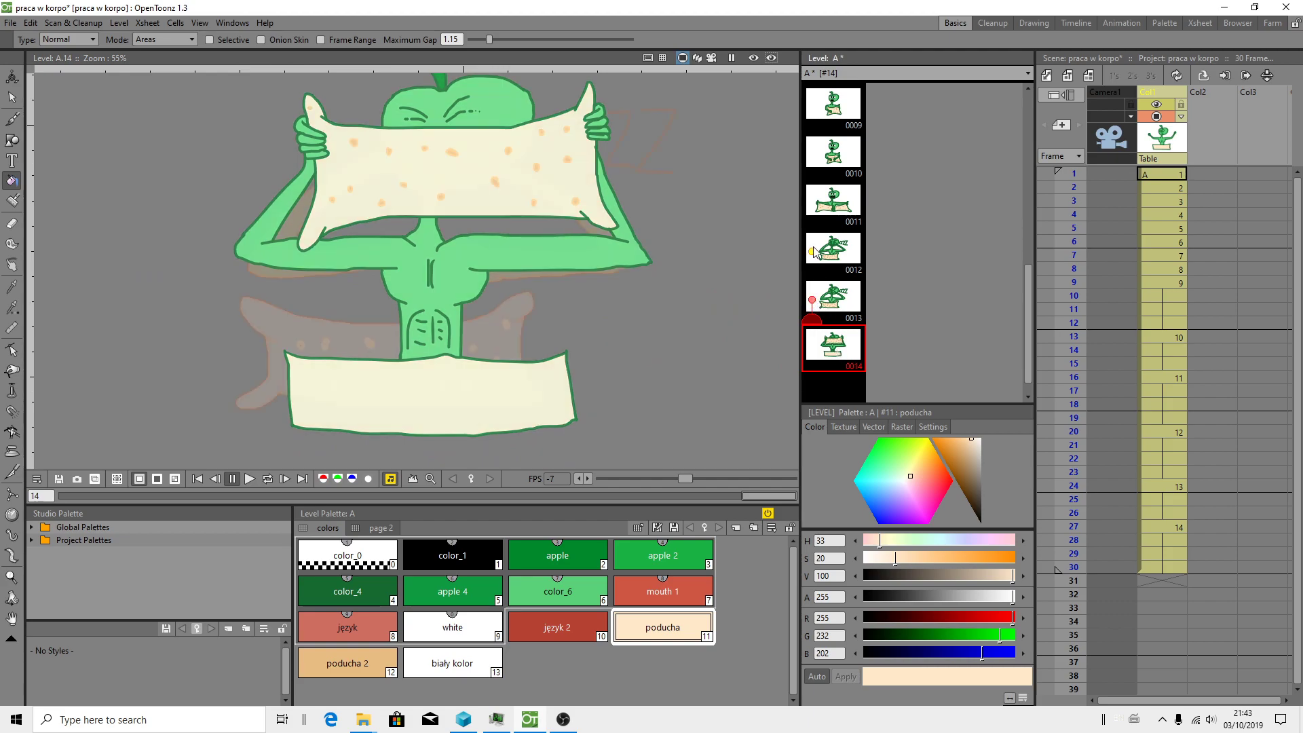
click(813, 300)
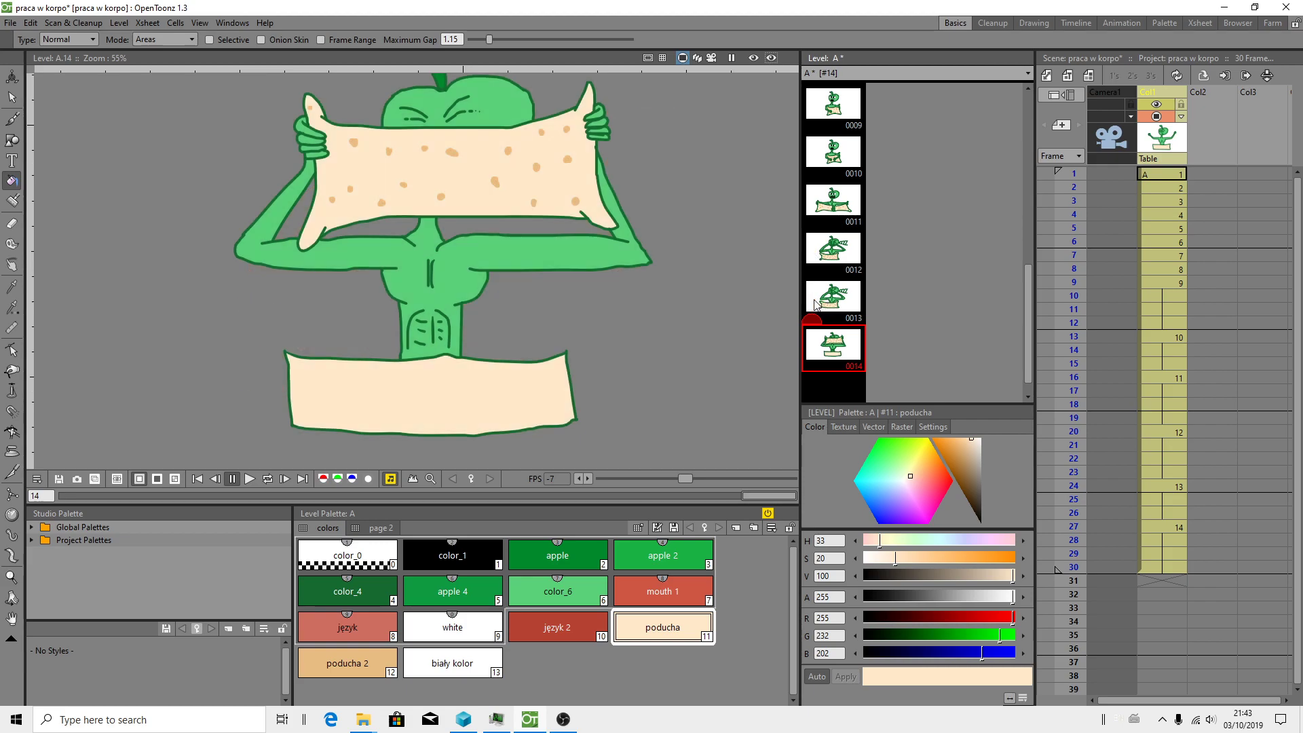
right_click(834, 346)
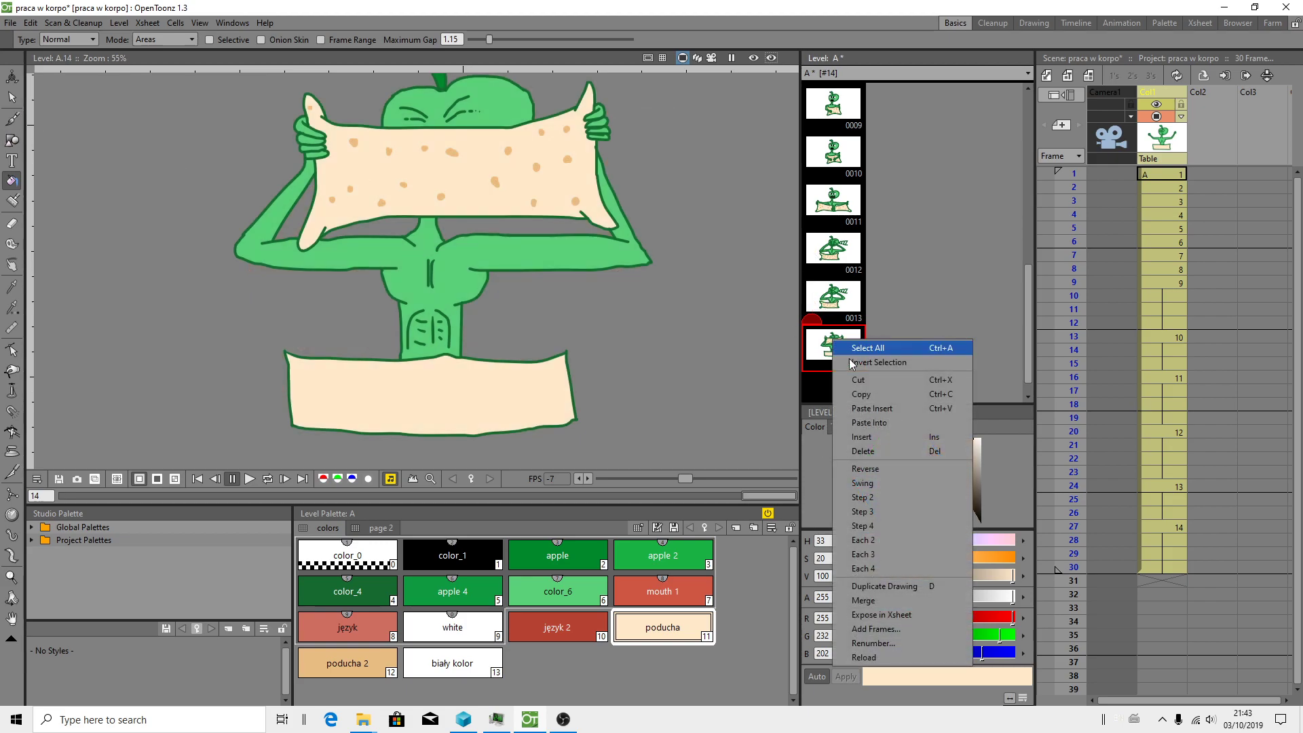
click(835, 387)
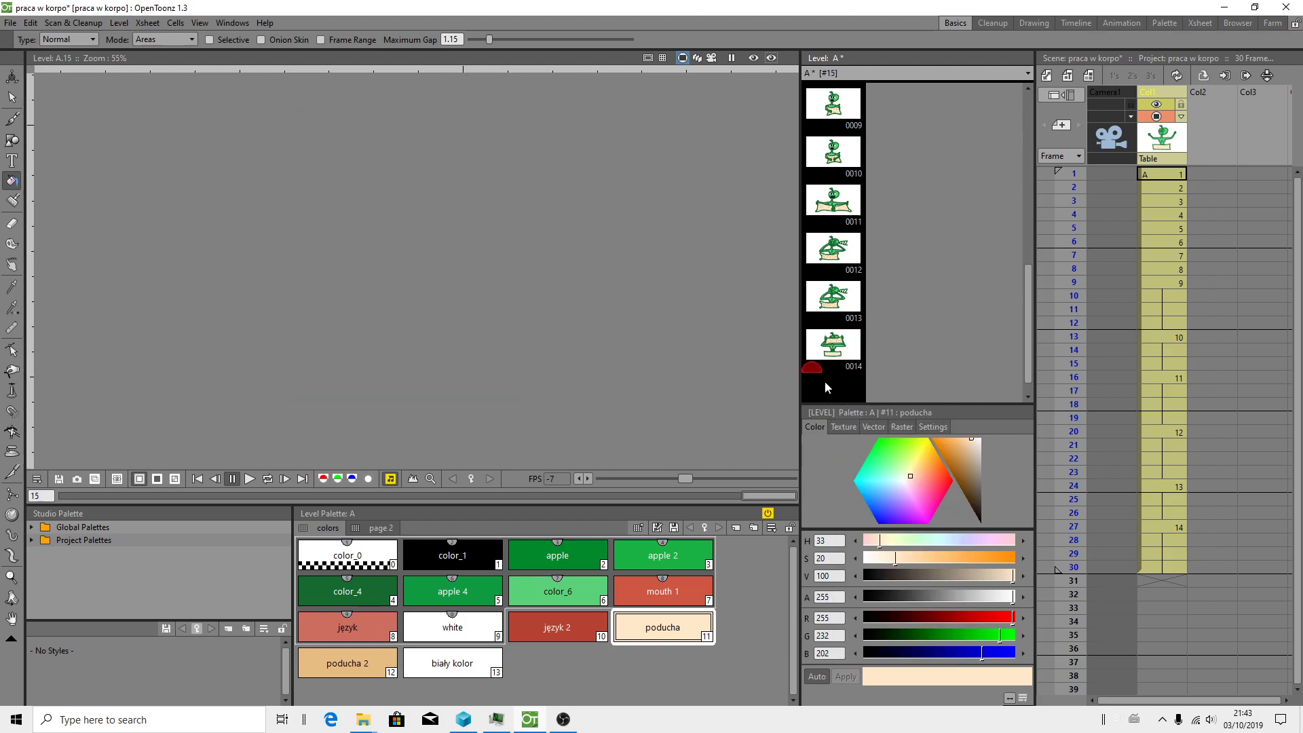
right_click(834, 385)
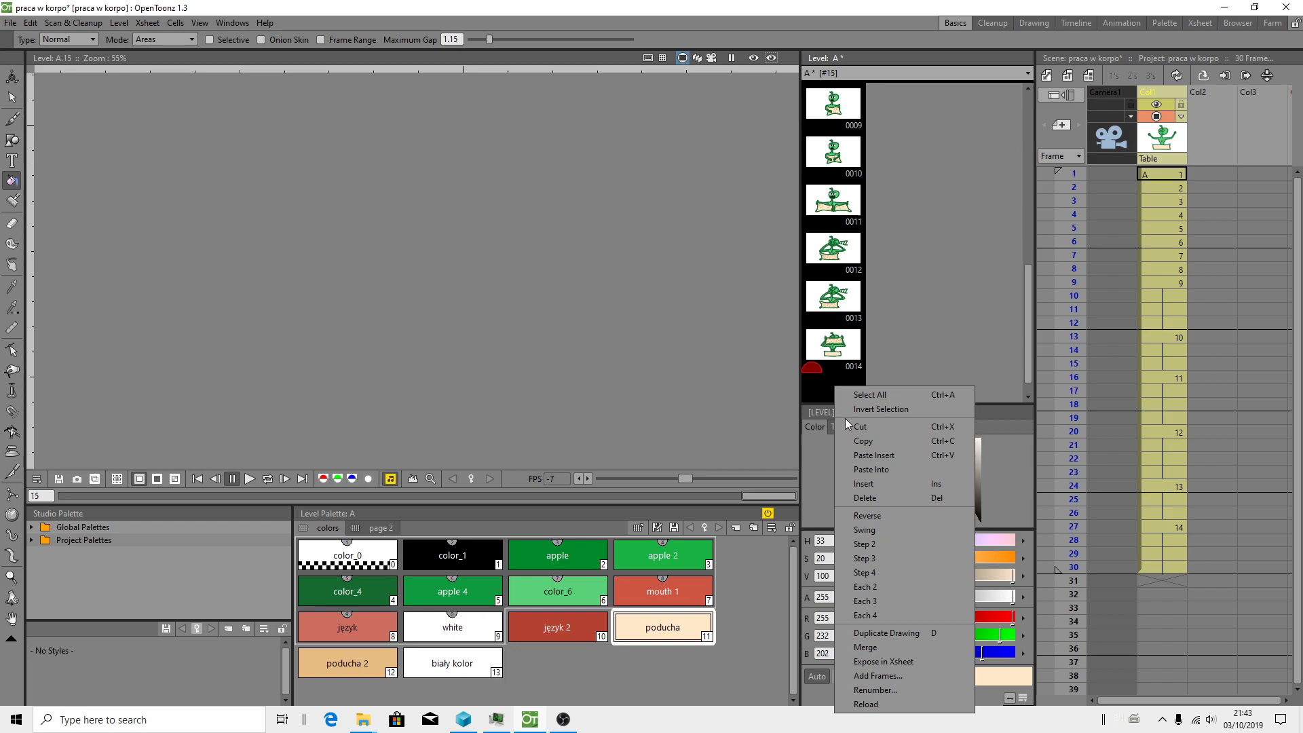
click(882, 455)
Step: Expose drawing 15 in frames 31 to 33 of the first Xsheet column
mouse_move(834, 394)
mouse_down()
mouse_move(1076, 505)
mouse_move(1129, 573)
mouse_move(1157, 582)
mouse_up()
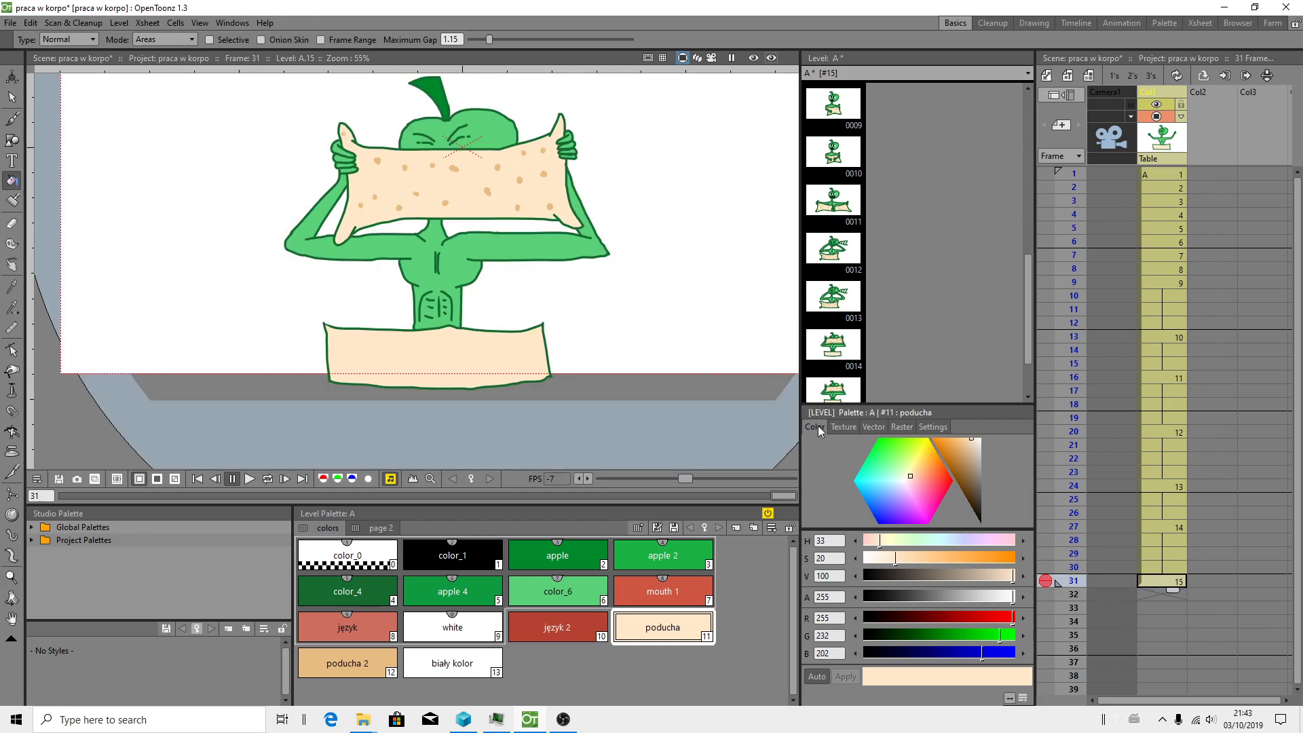
click(831, 393)
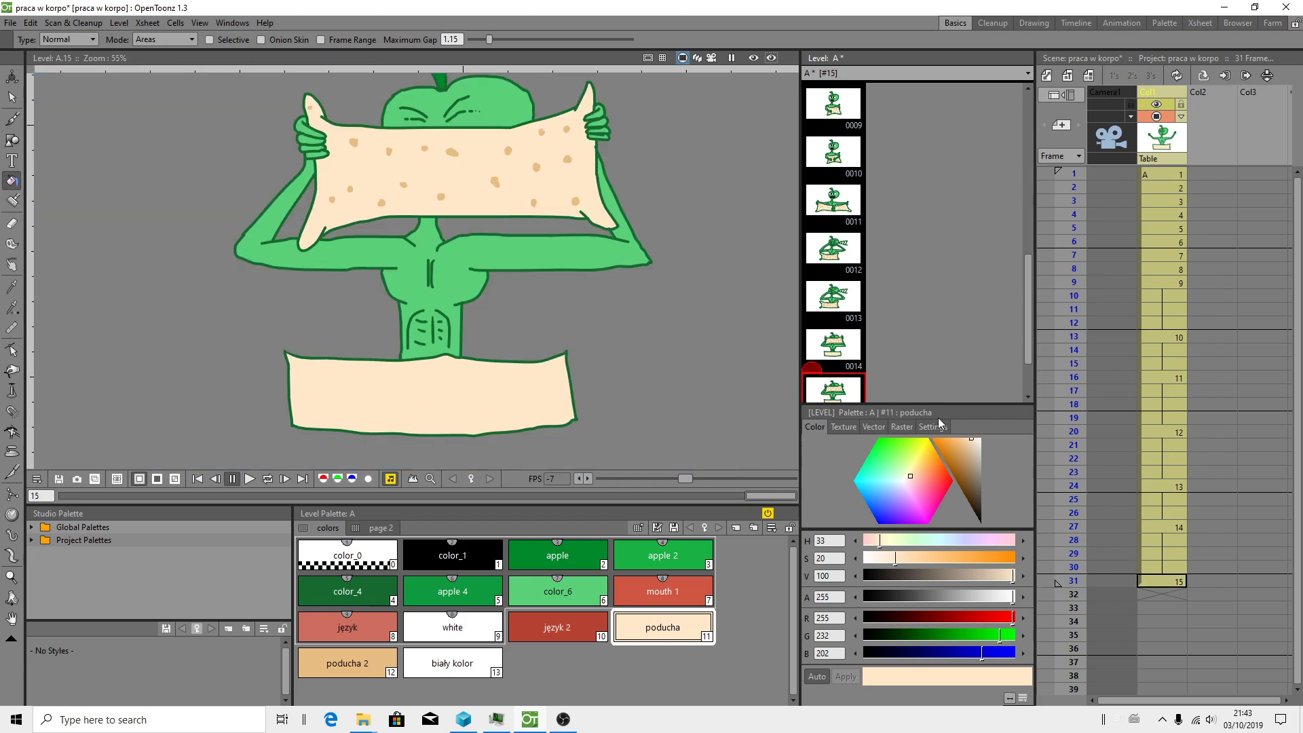
drag(845, 394, 1154, 595)
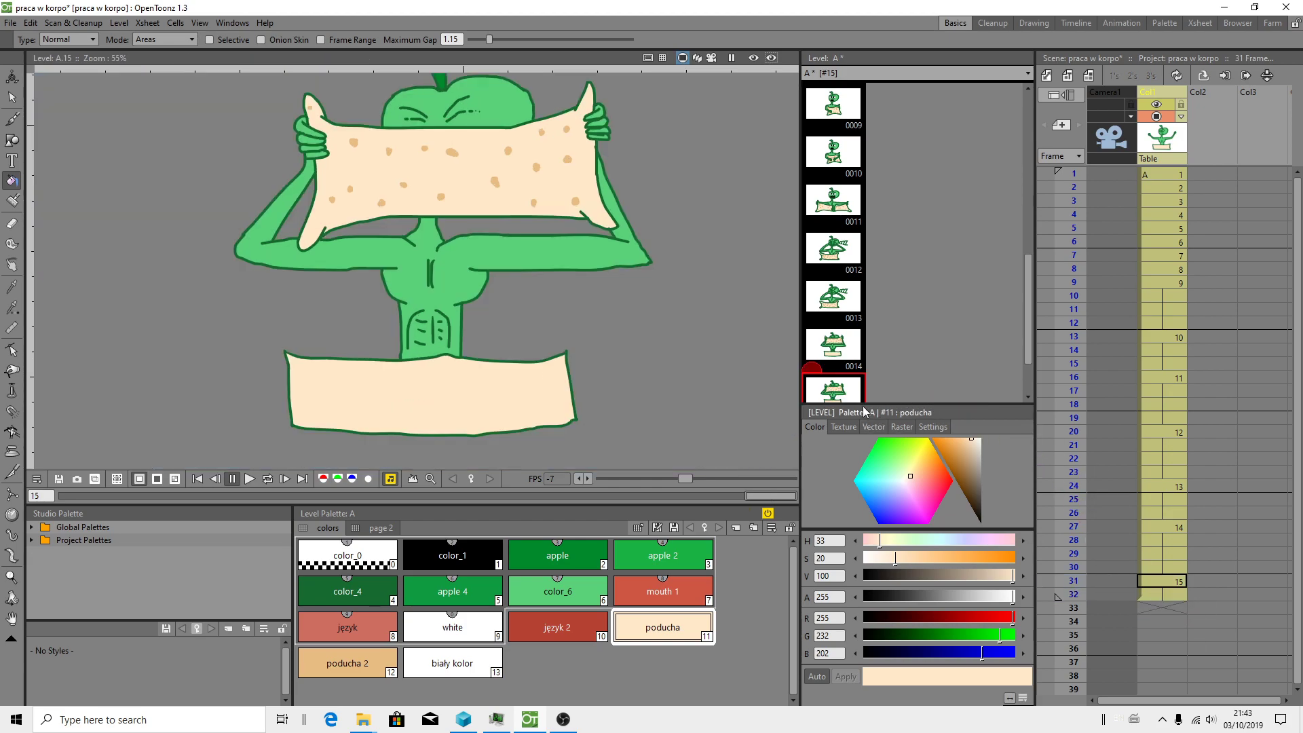
click(1162, 607)
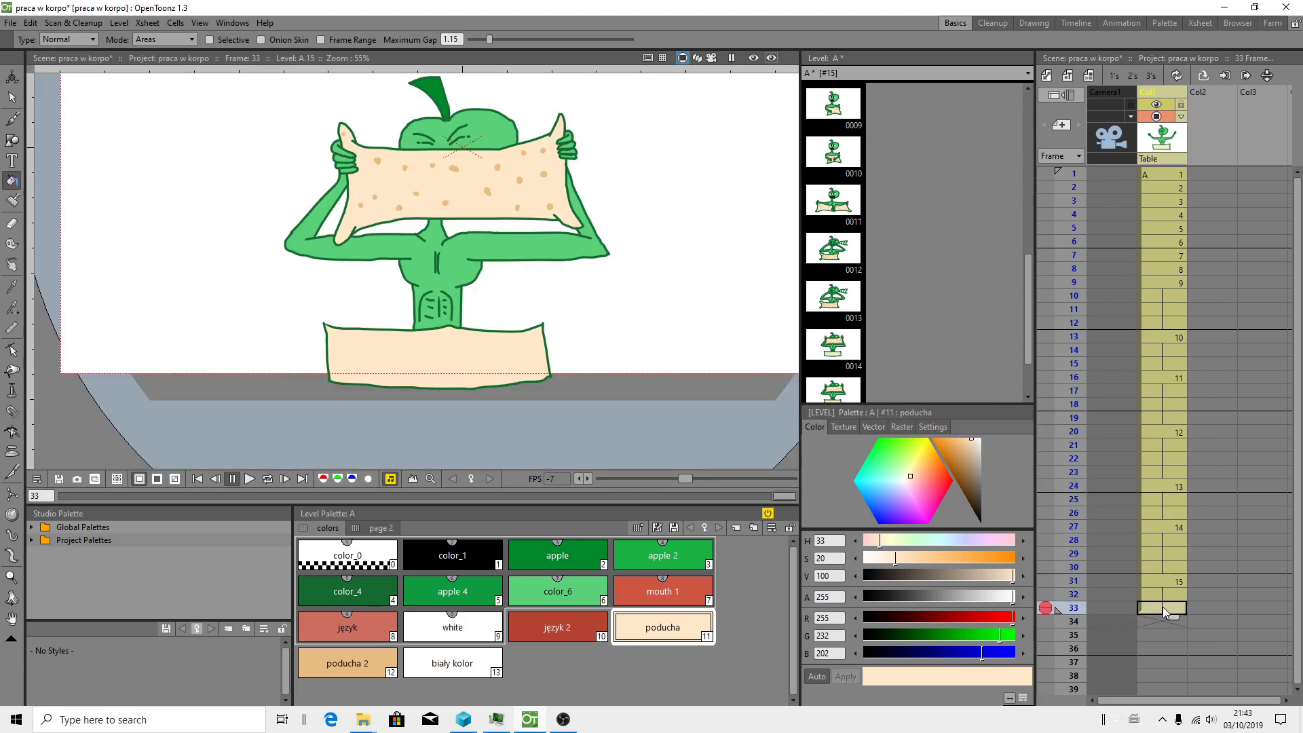
Step: Draw a diagonal test stroke with color_4 on frame 33 and undo it
click(12, 119)
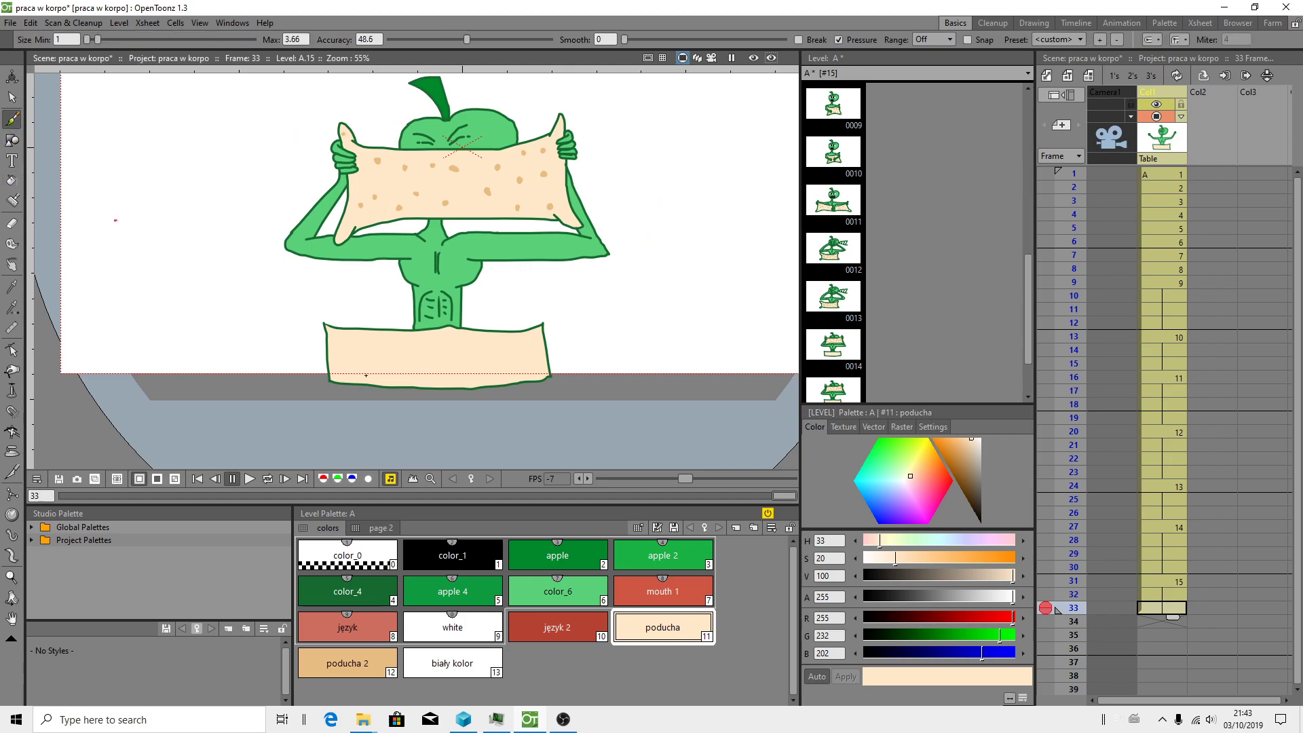
click(314, 595)
drag(274, 195, 466, 279)
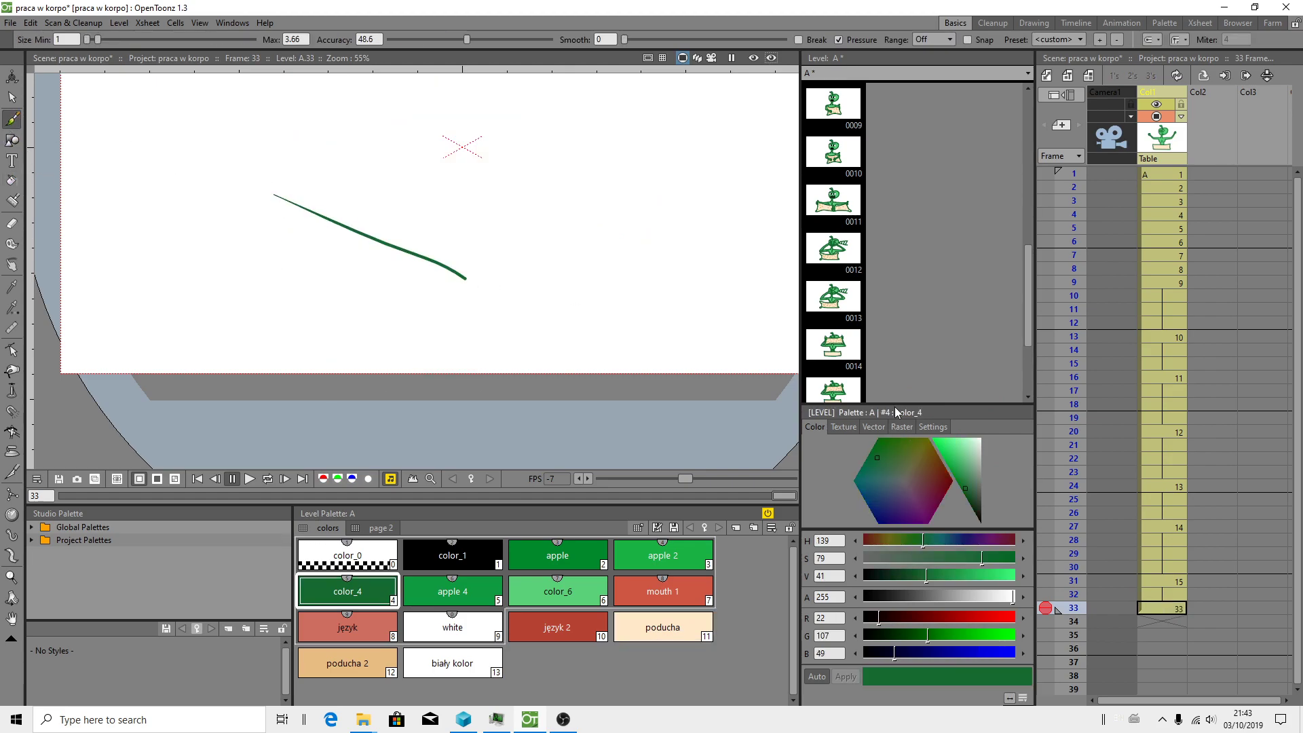
key(ctrl+z)
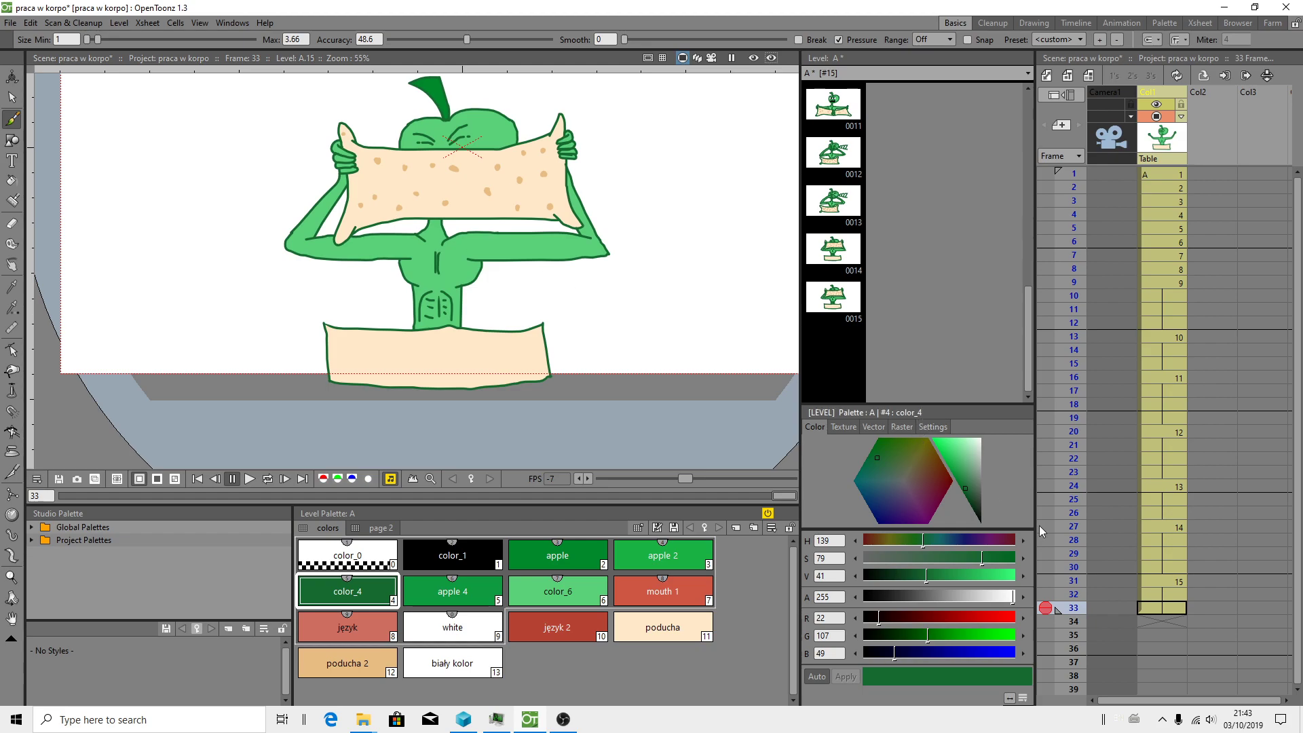
Step: On frame 31, turn on onion skin for frame 30 and erase the head, hands and upper pillow outline with a 32.6 eraser
click(1157, 582)
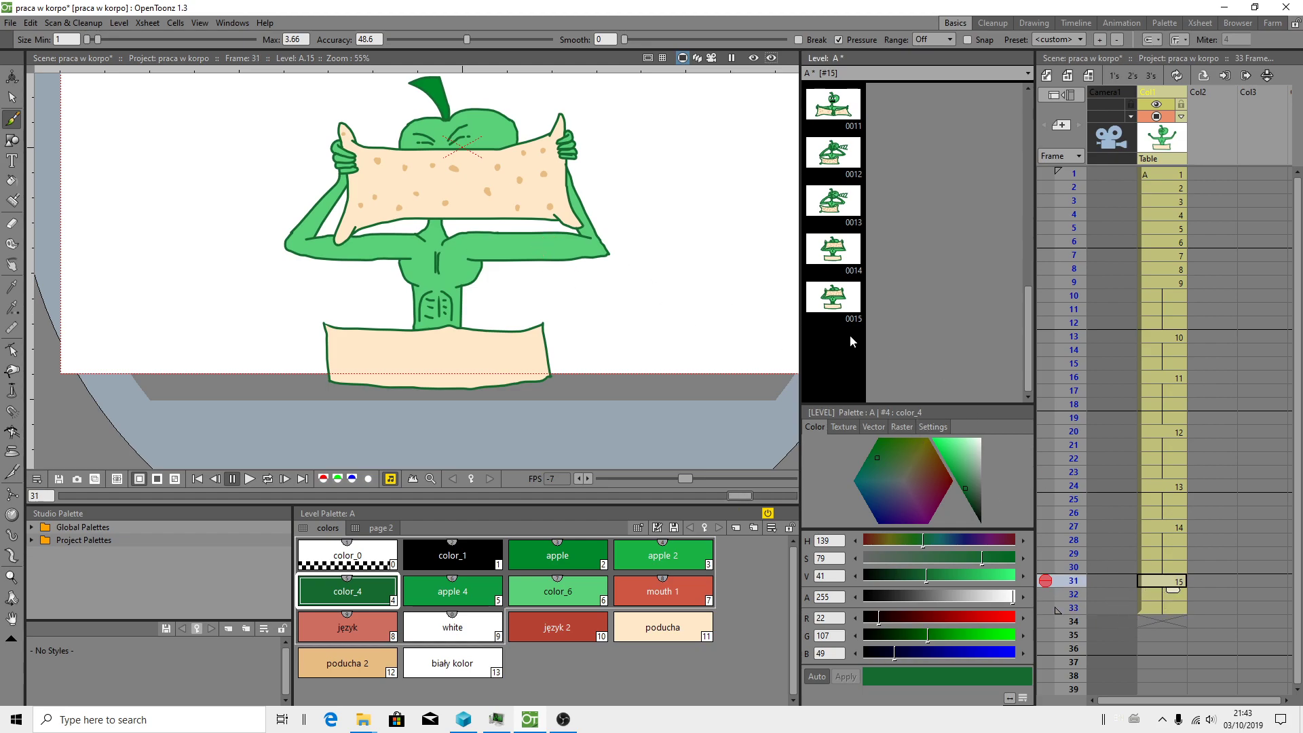
click(1045, 568)
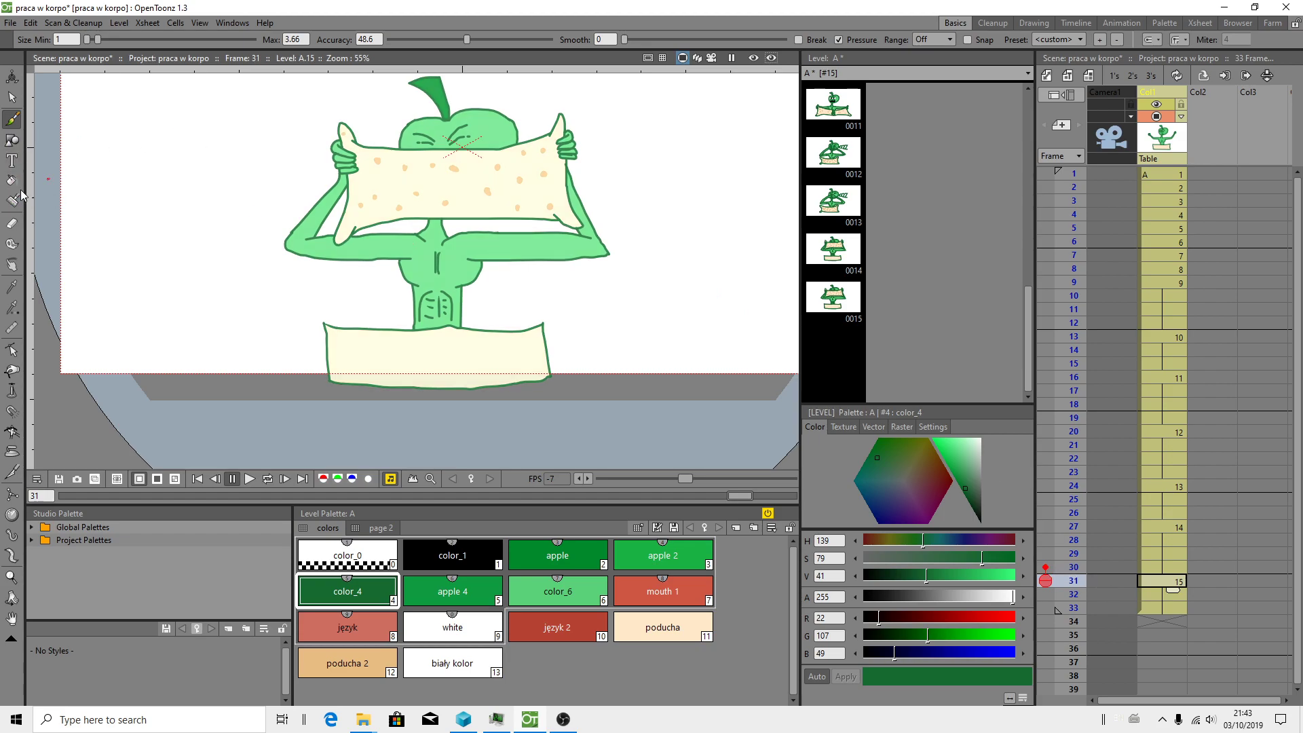
click(12, 223)
scroll(359, 144, up, 3)
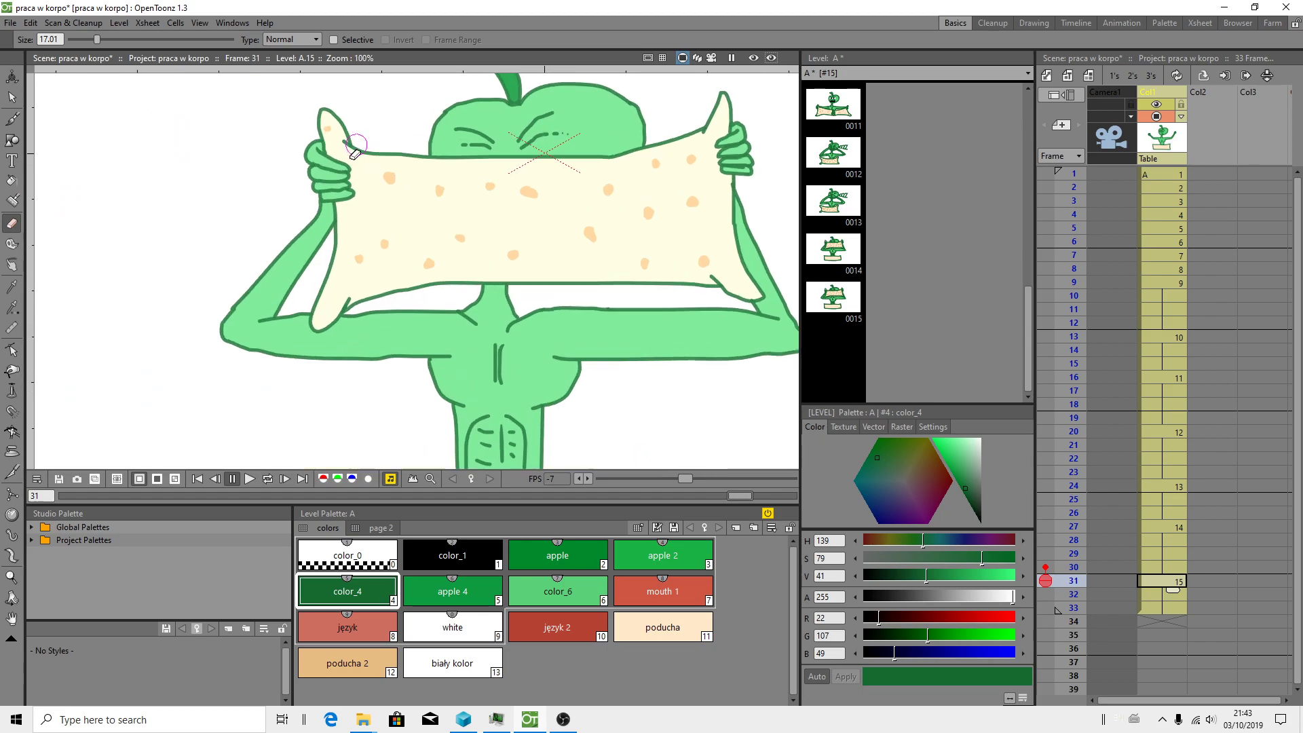
key(space)
mouse_move(355, 167)
mouse_down()
mouse_move(315, 256)
mouse_move(297, 236)
mouse_up()
drag(95, 41, 122, 39)
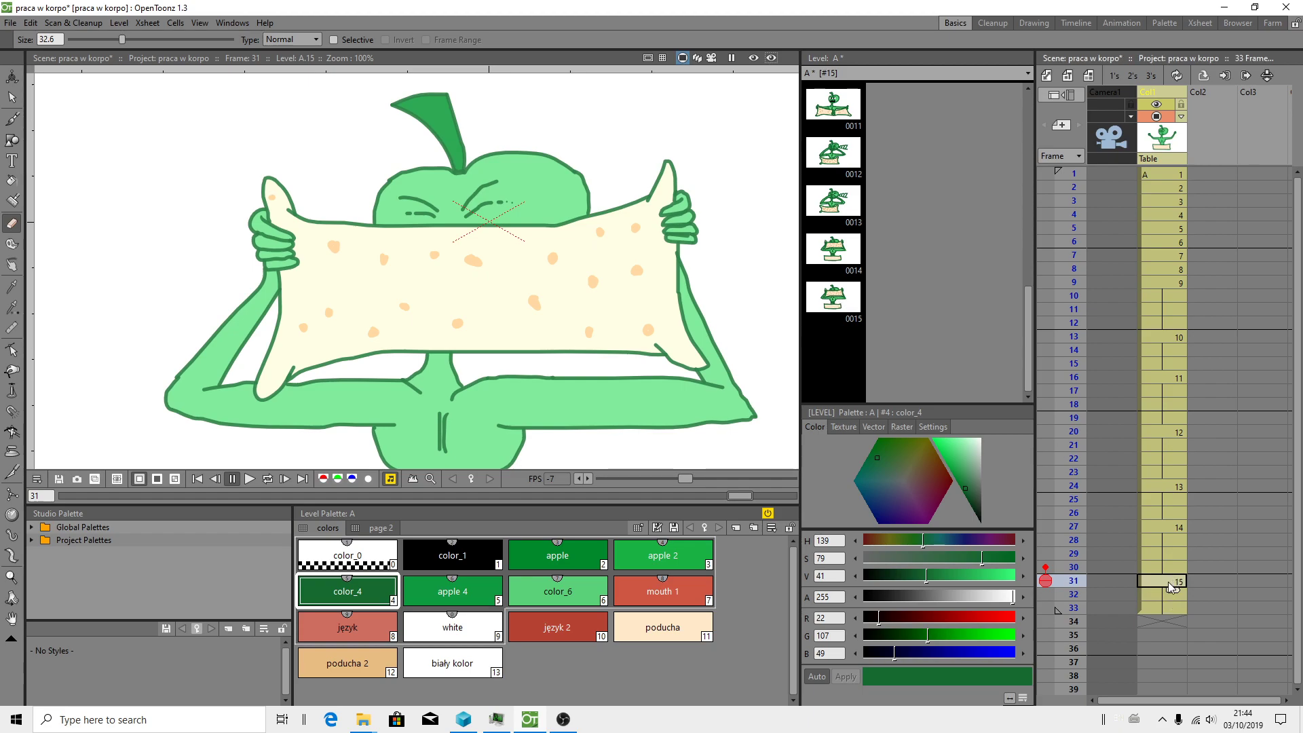
mouse_move(360, 221)
mouse_down()
mouse_move(268, 202)
mouse_move(263, 247)
mouse_move(264, 217)
mouse_move(289, 254)
mouse_move(293, 233)
mouse_move(266, 182)
mouse_move(335, 228)
mouse_move(274, 239)
mouse_move(258, 265)
mouse_move(272, 284)
mouse_move(401, 235)
mouse_move(371, 225)
mouse_move(360, 229)
mouse_move(584, 213)
mouse_move(399, 195)
mouse_move(504, 218)
mouse_move(485, 188)
mouse_move(424, 211)
mouse_move(381, 202)
mouse_move(372, 194)
mouse_move(464, 164)
mouse_move(392, 102)
mouse_move(412, 92)
mouse_move(480, 155)
mouse_move(547, 161)
mouse_move(591, 184)
mouse_move(610, 213)
mouse_move(665, 175)
mouse_move(684, 195)
mouse_move(673, 222)
mouse_move(675, 203)
mouse_move(692, 239)
mouse_up()
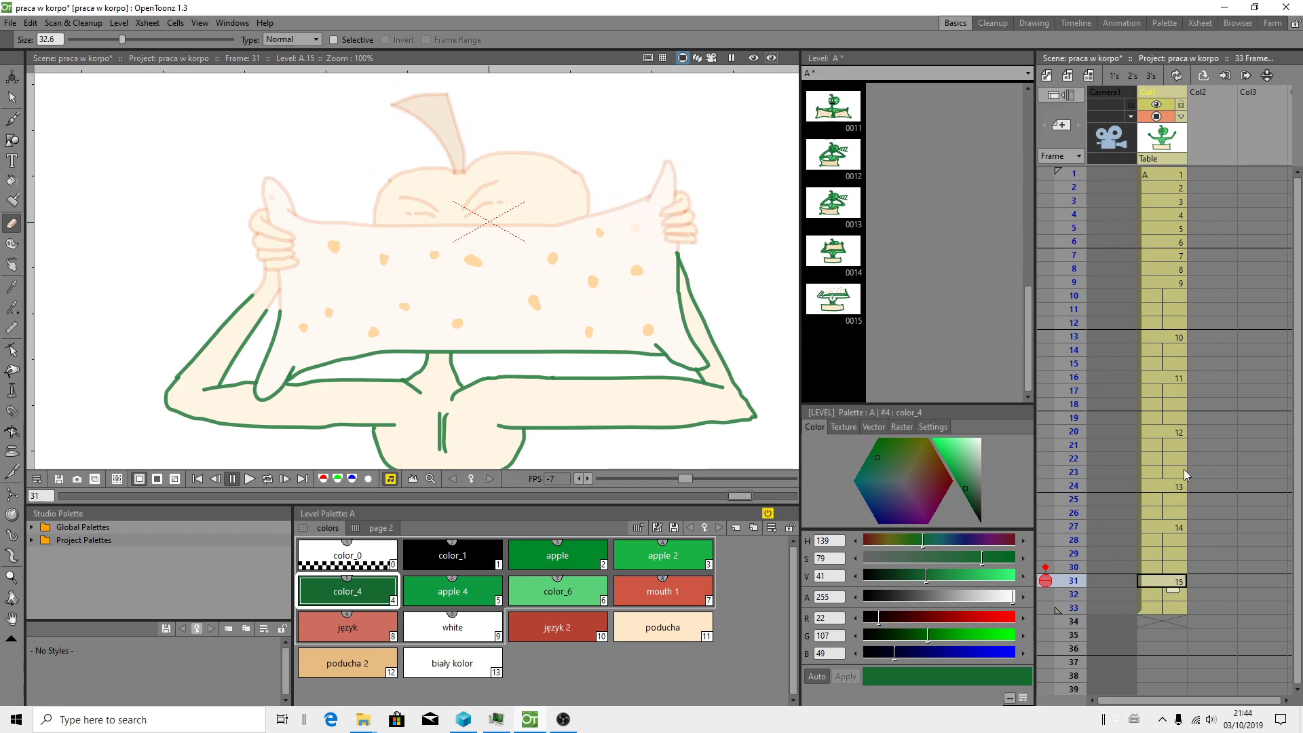
Step: Return to frame 1 and save the scene together with its level
click(1175, 175)
scroll(742, 319, down, 3)
click(12, 23)
click(44, 69)
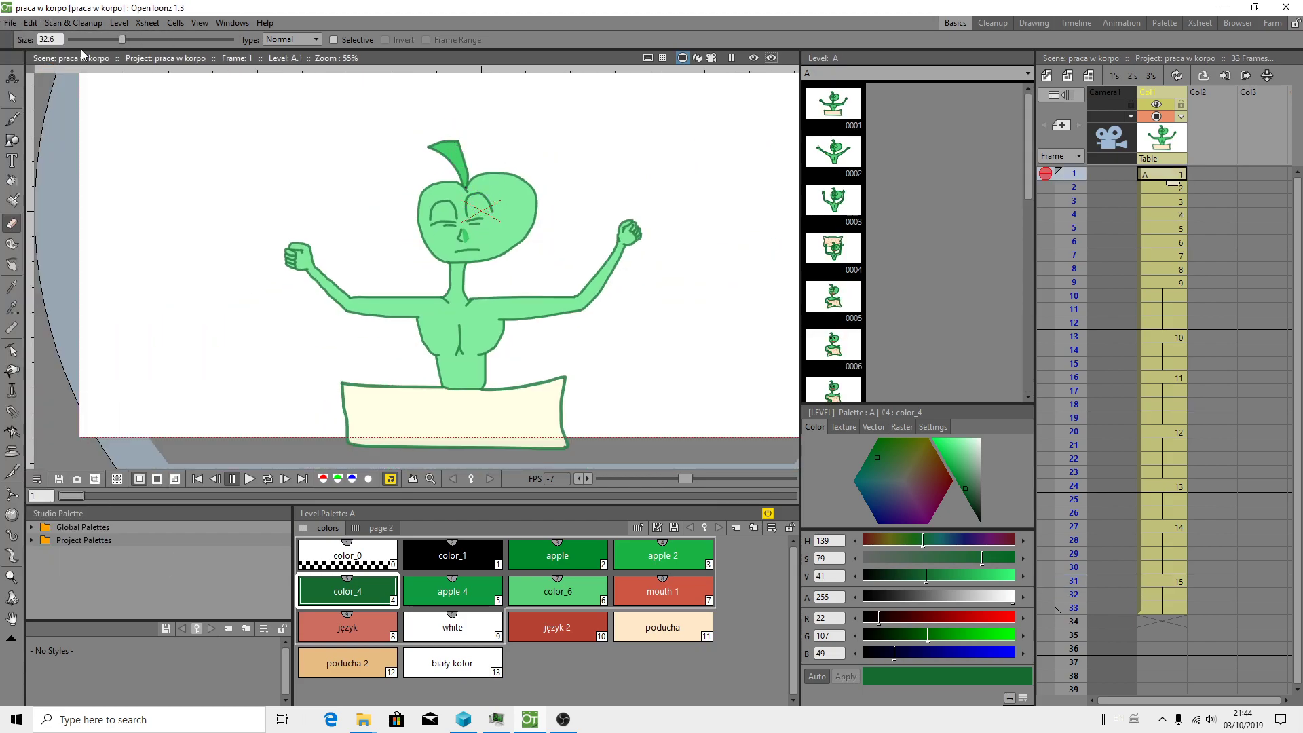
Step: Switch to File Explorer, examine the A.pli file and the praca w korpo project folder, and minimize the window
click(363, 721)
click(401, 669)
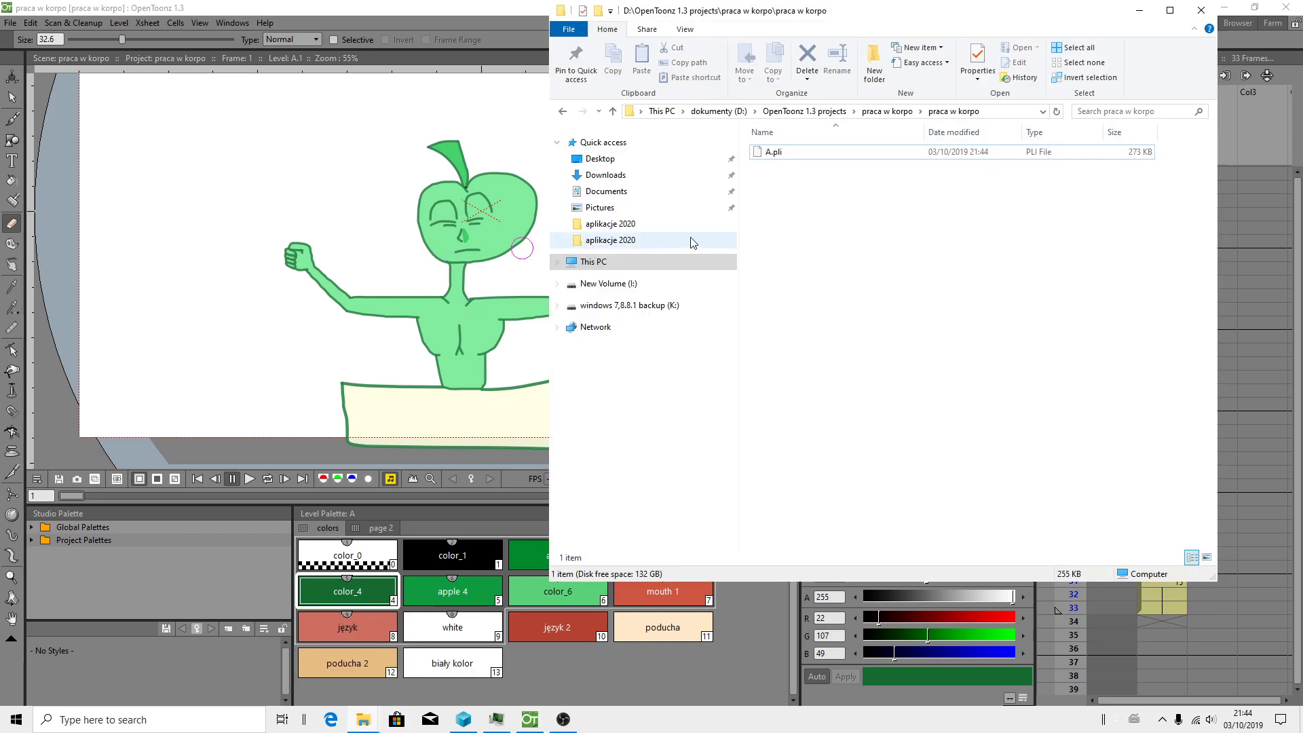
click(775, 155)
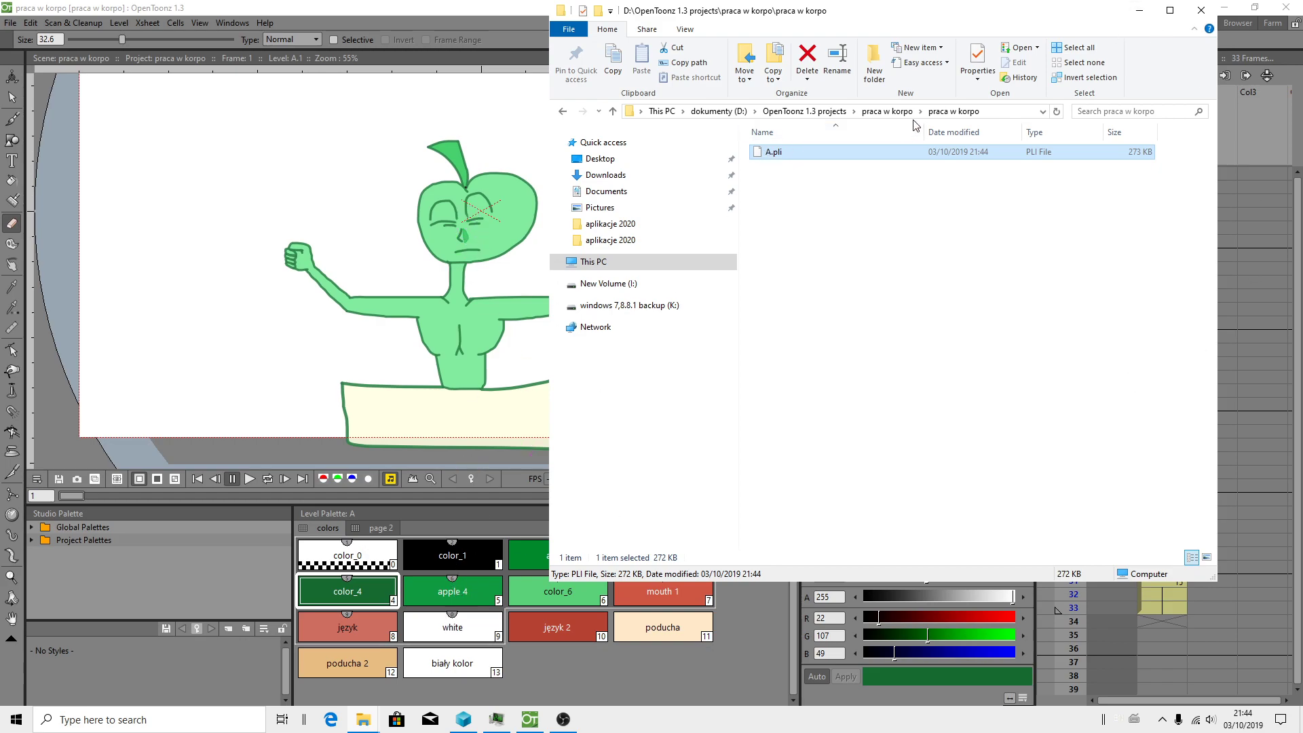
click(887, 111)
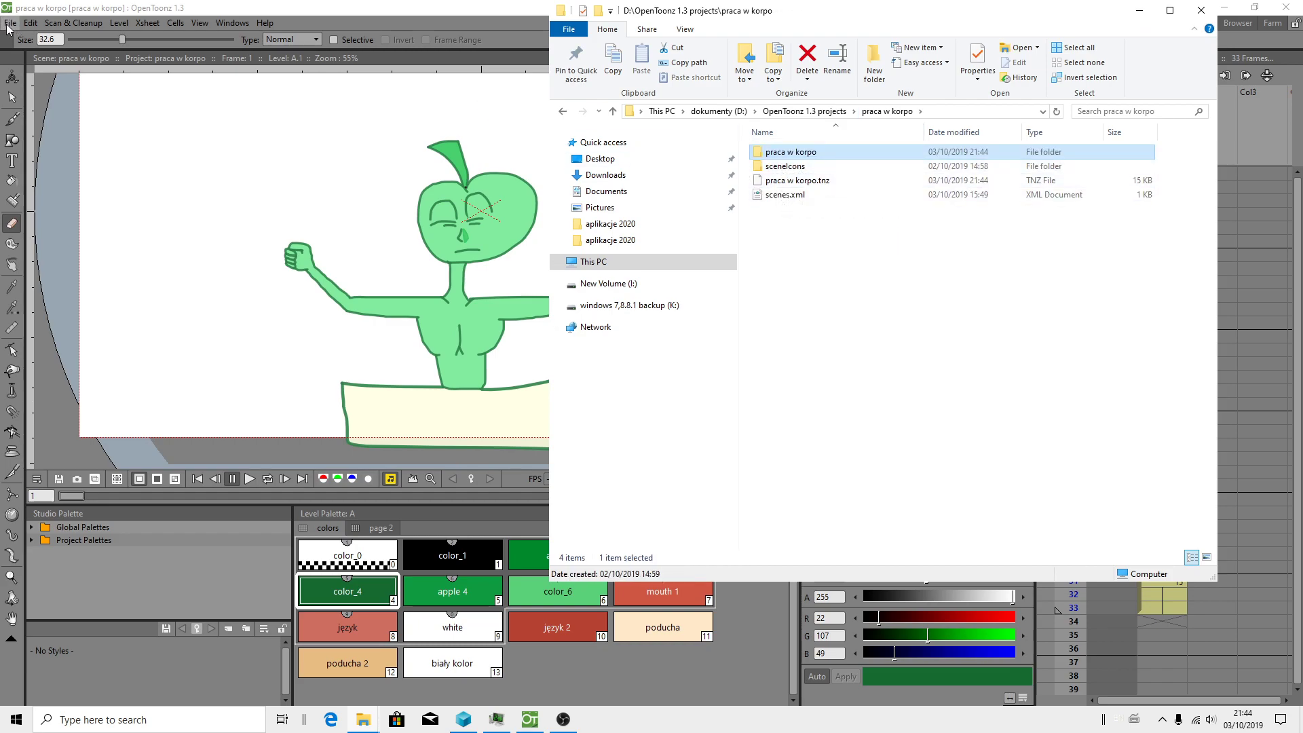
click(805, 111)
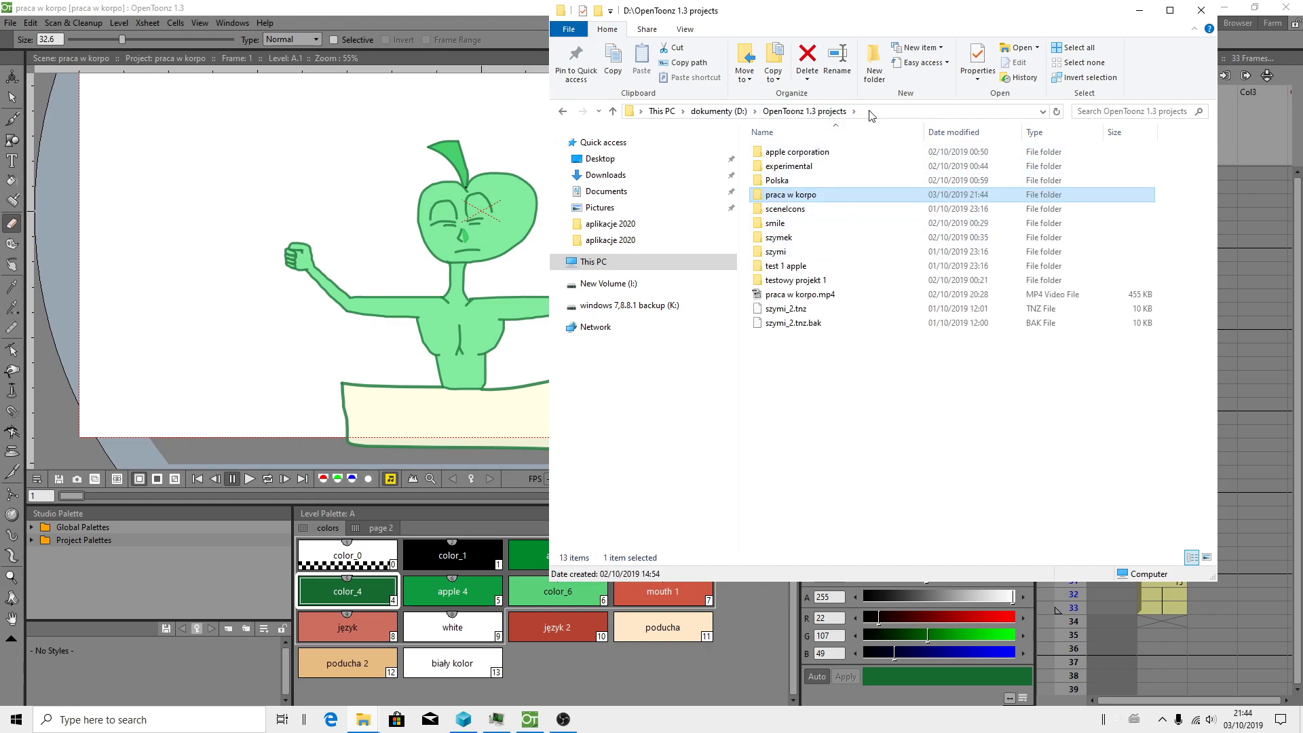
click(810, 481)
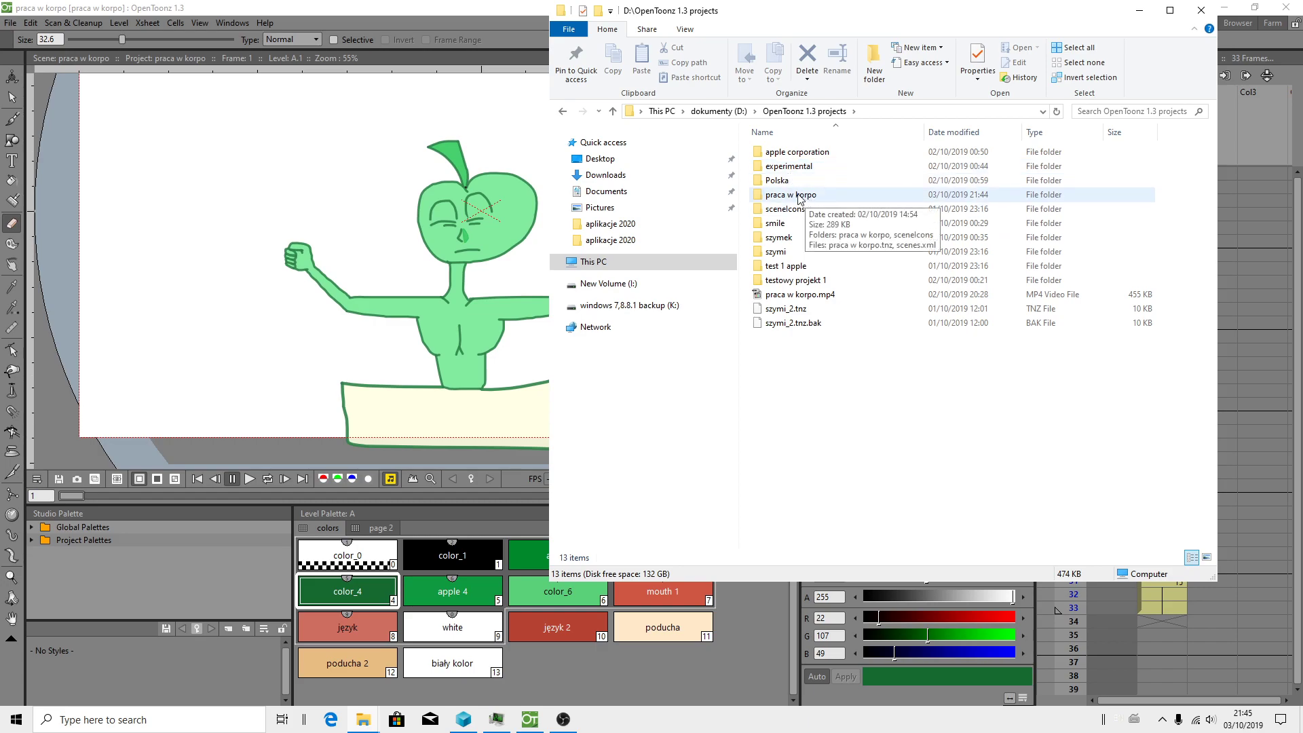
click(1140, 11)
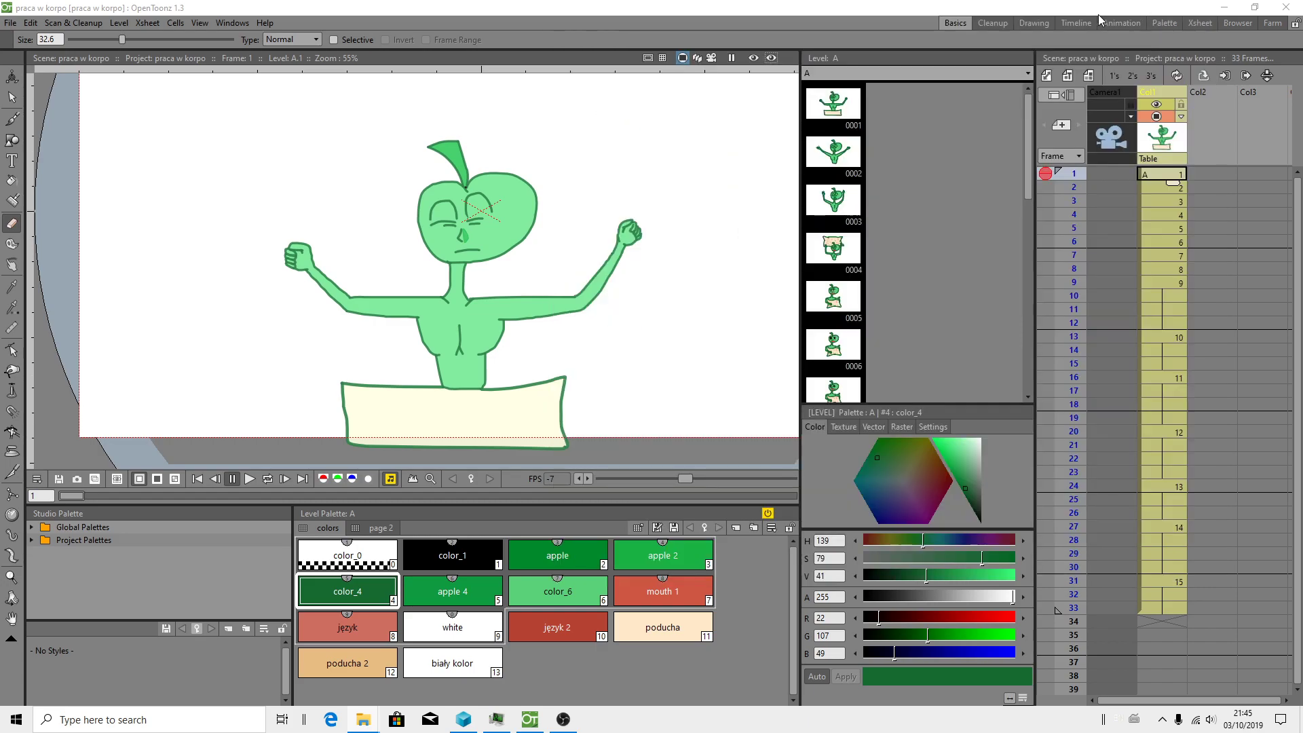
Step: Open the New Project dialog, examine its project name and folder settings, and close it without creating a project
click(11, 24)
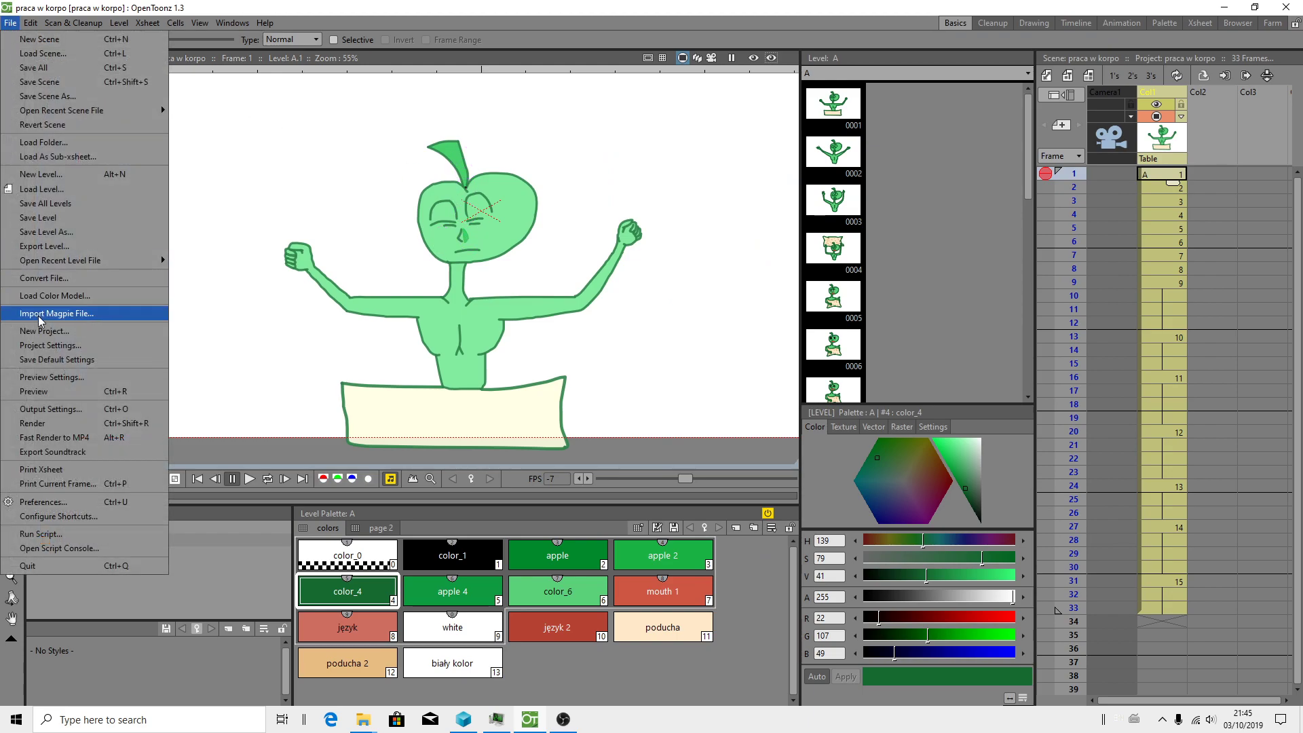
click(59, 339)
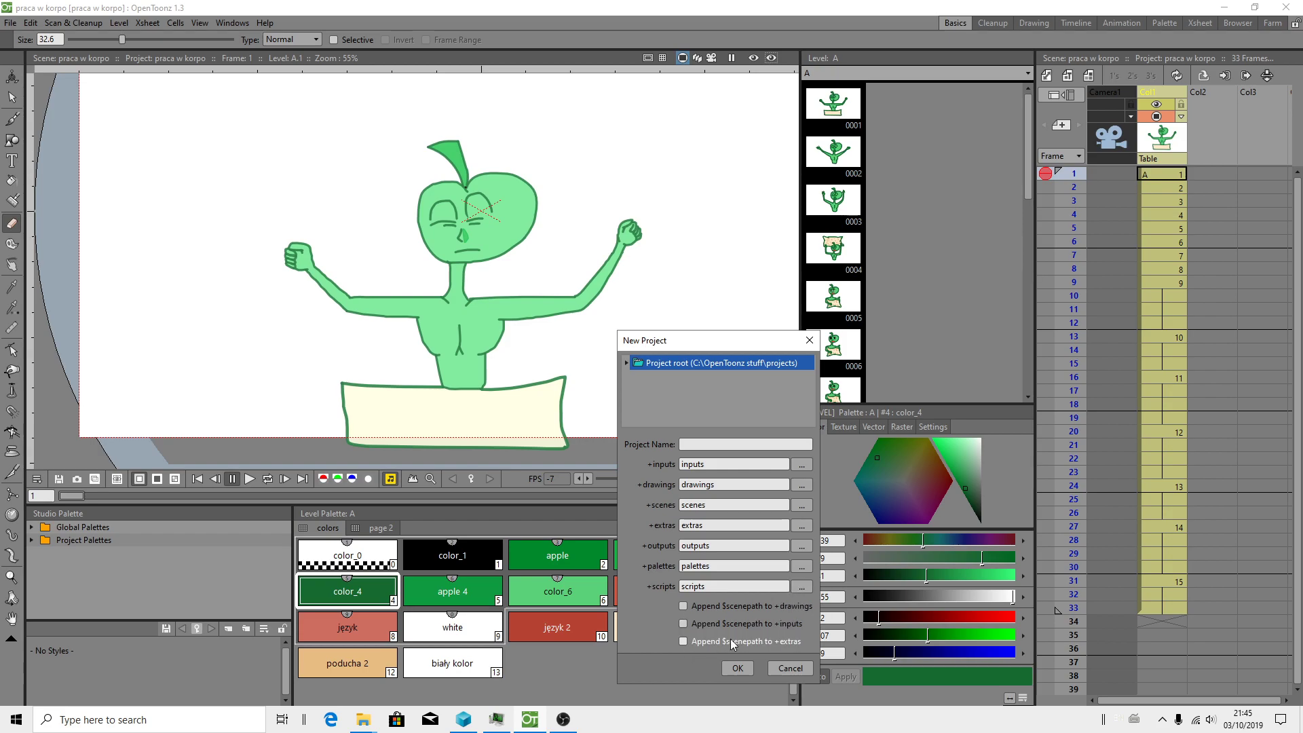
click(809, 340)
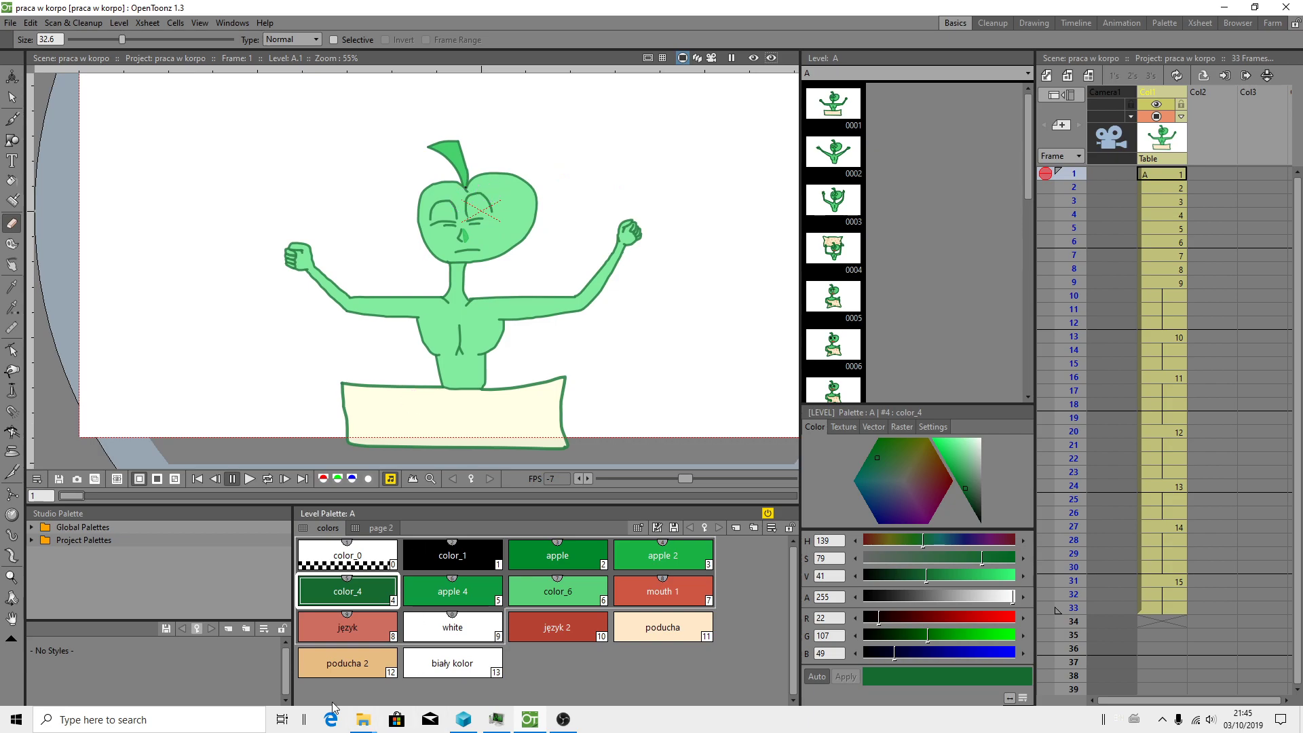
Step: Switch to File Explorer, look over the OpenToonz 1.3 projects folder, and minimize the window
mouse_move(365, 720)
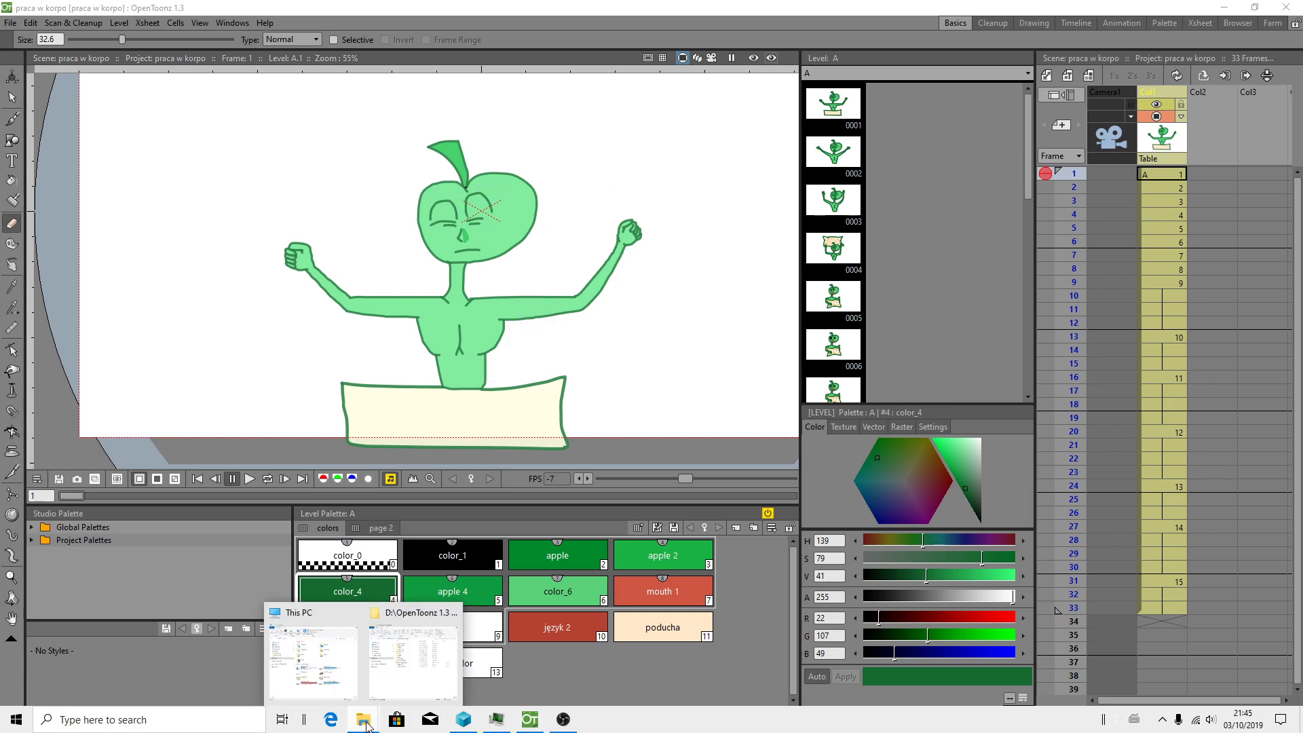
click(428, 665)
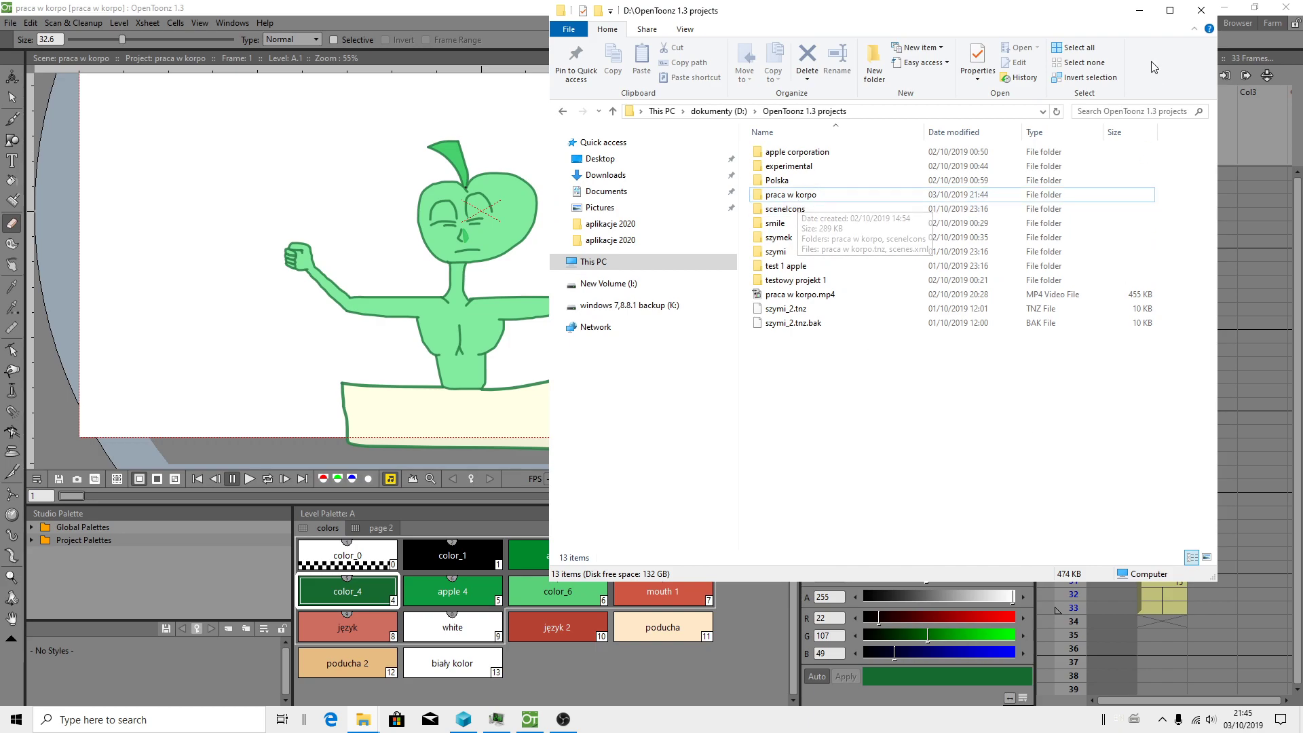
click(1140, 10)
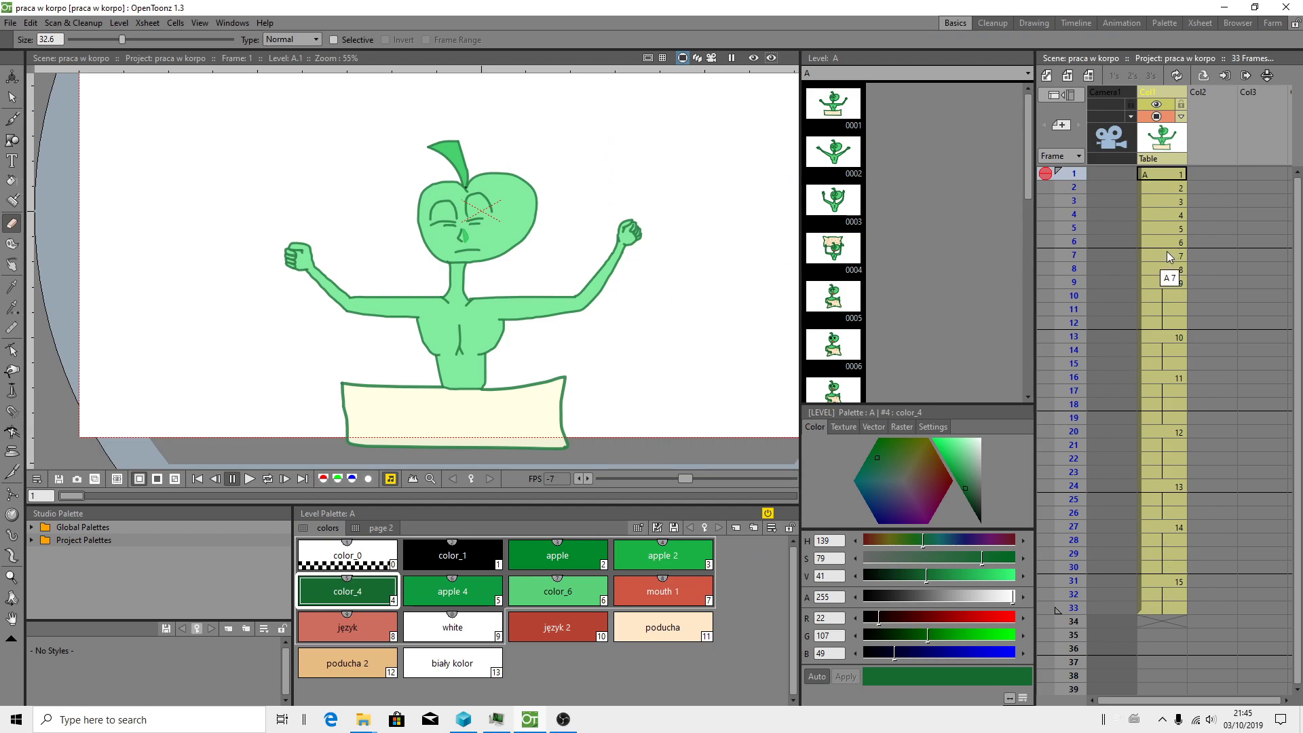
click(11, 23)
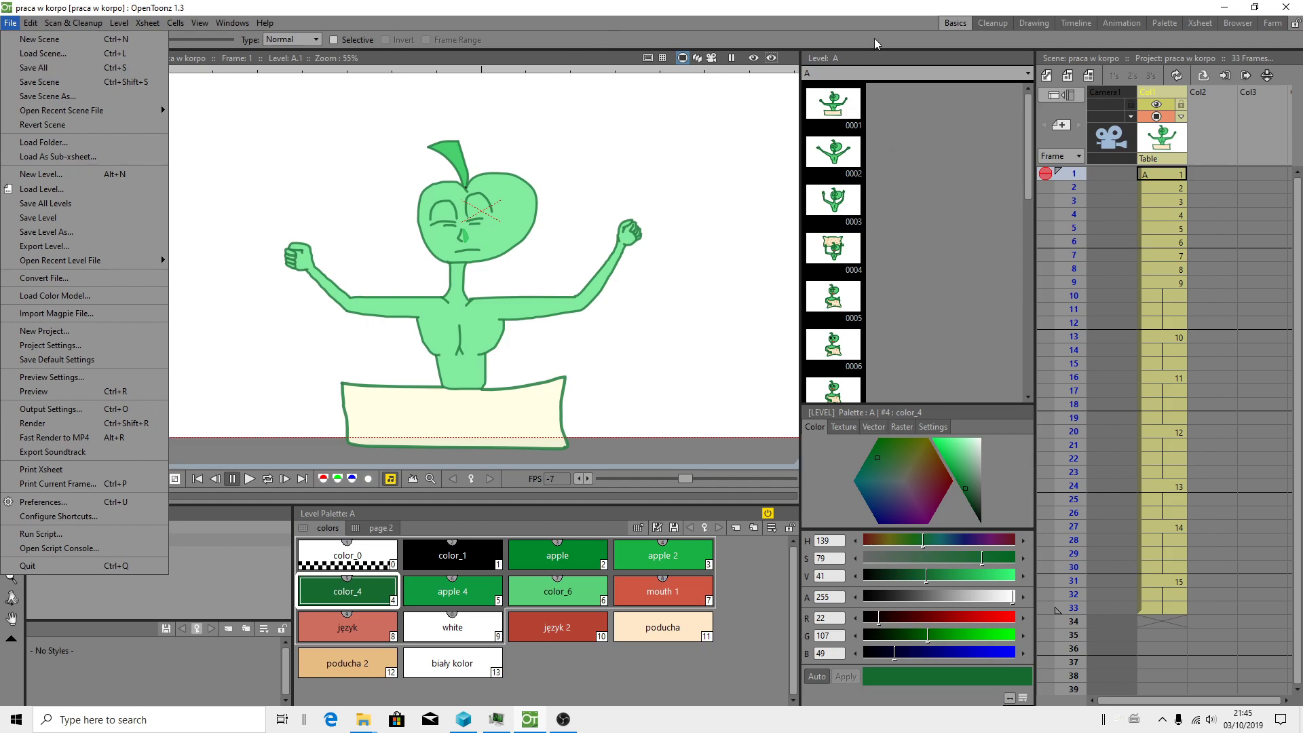
click(862, 140)
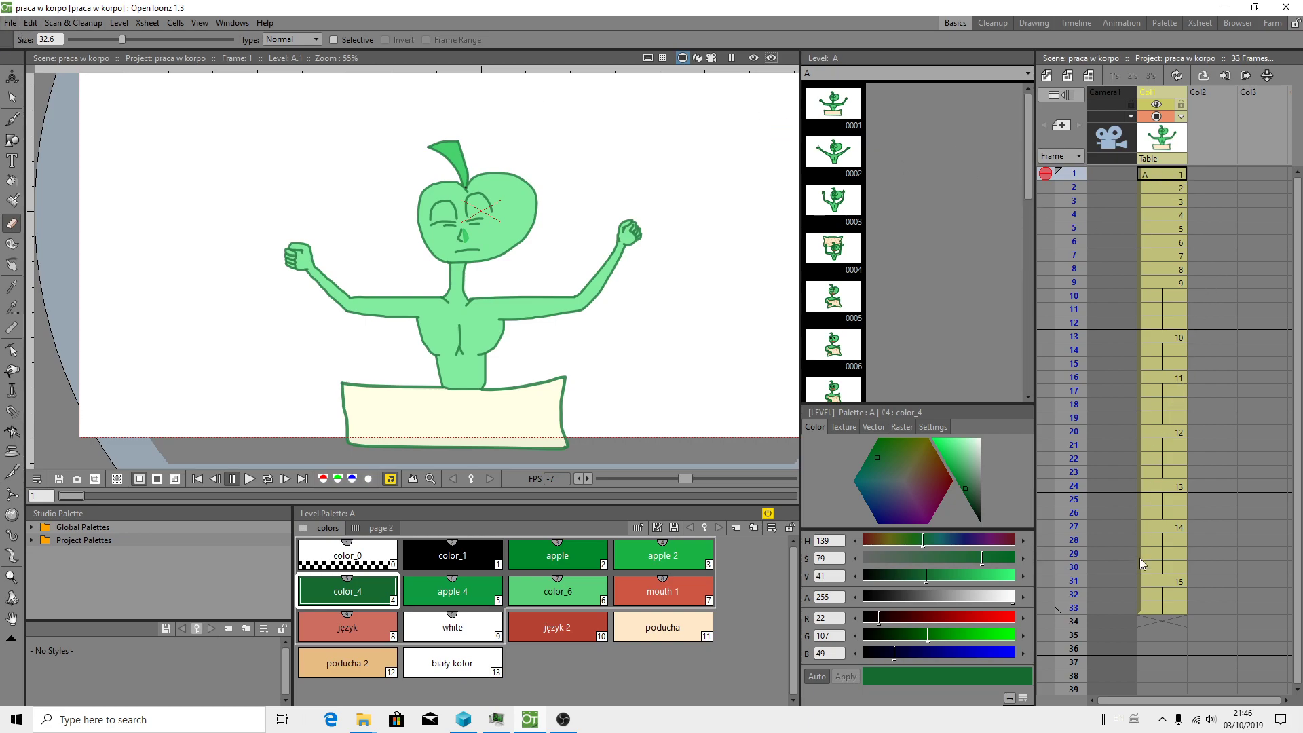
click(1156, 608)
click(11, 23)
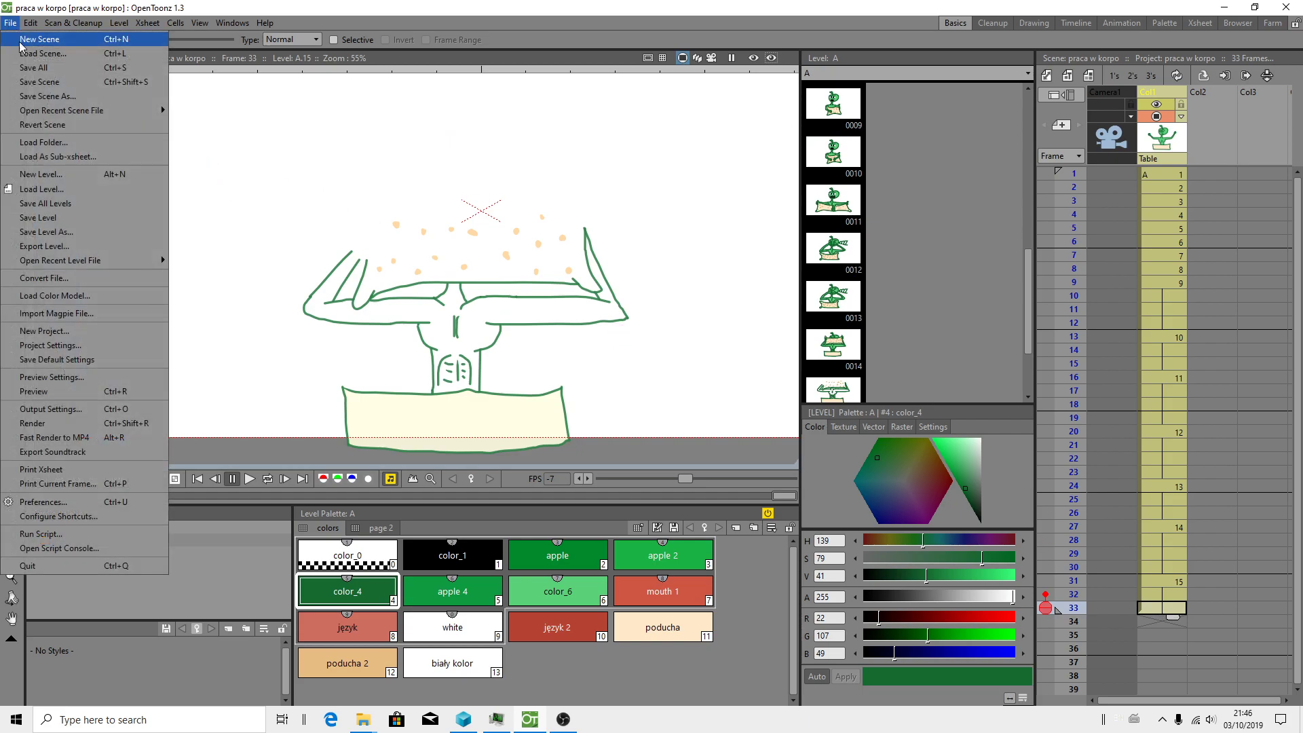
click(467, 20)
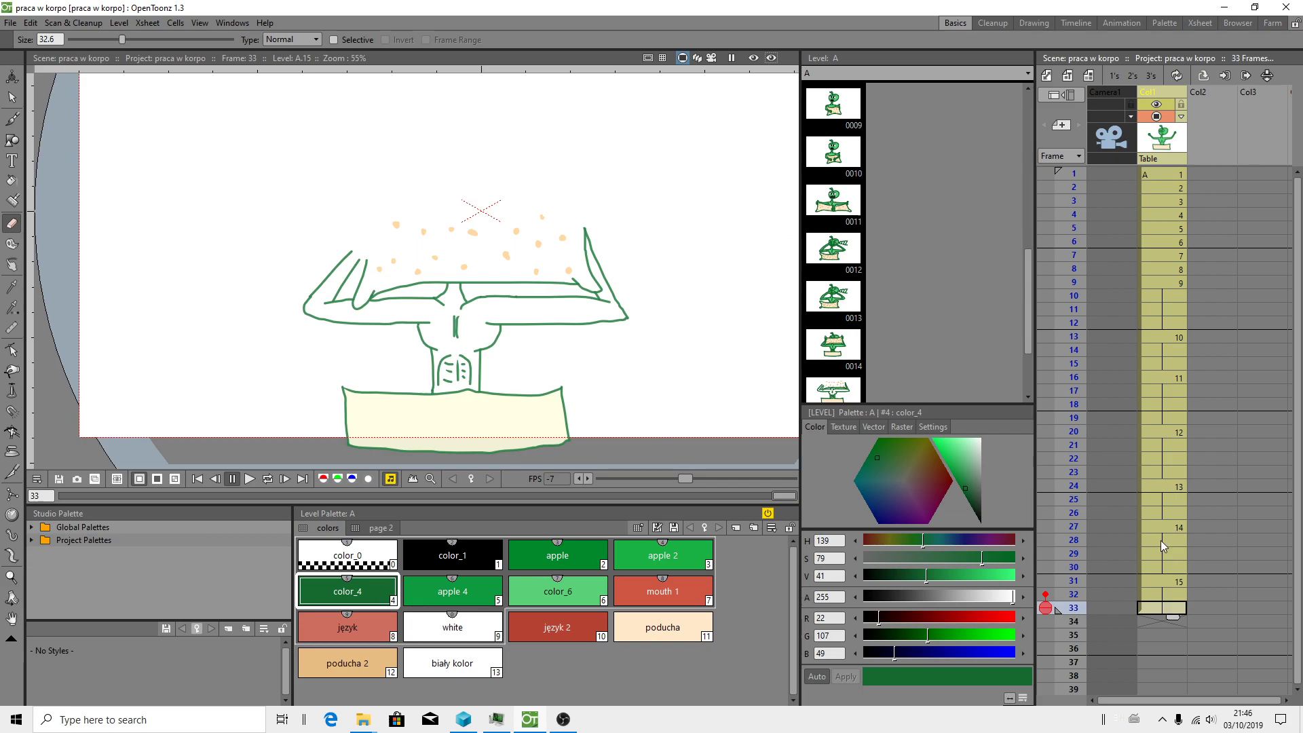
Step: Go back to frame 1 and save everything in the scene with Save All
click(1161, 175)
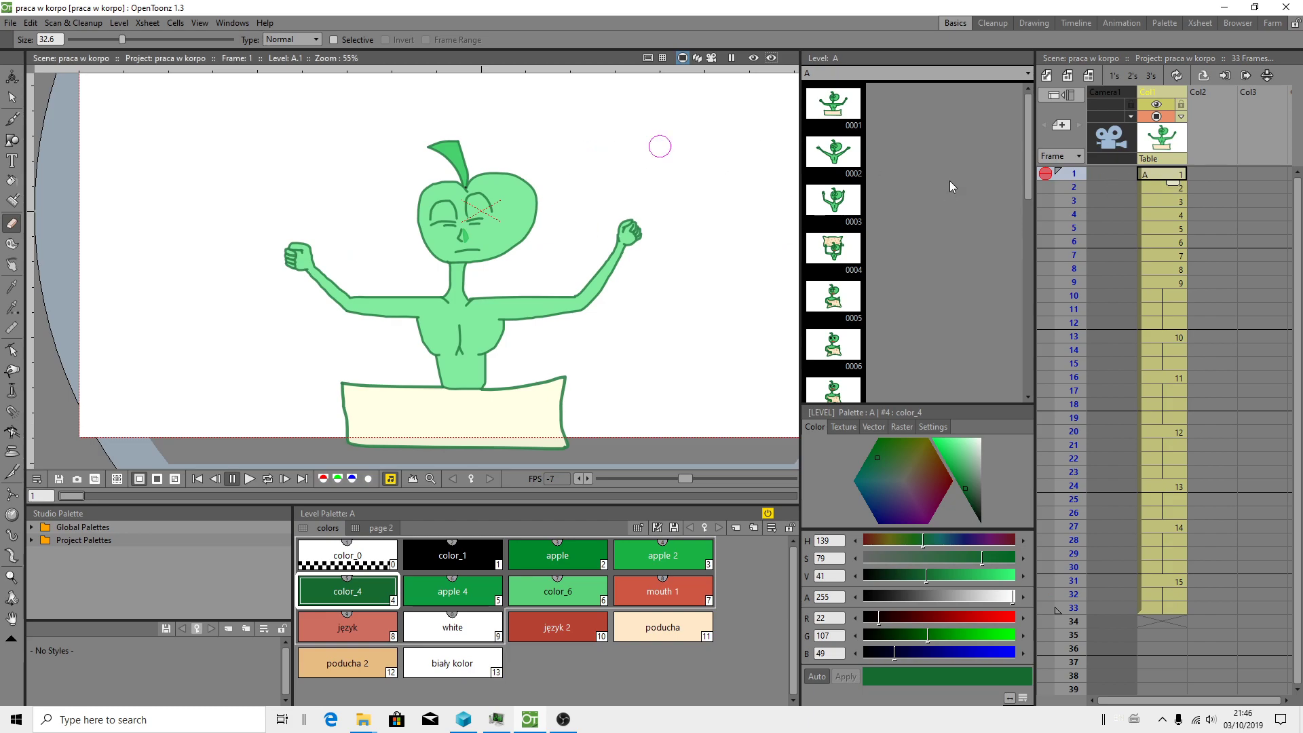
click(11, 23)
click(51, 72)
Step: On frame 33, extend the onion skin back to frame 30 and turn it off again
click(1162, 607)
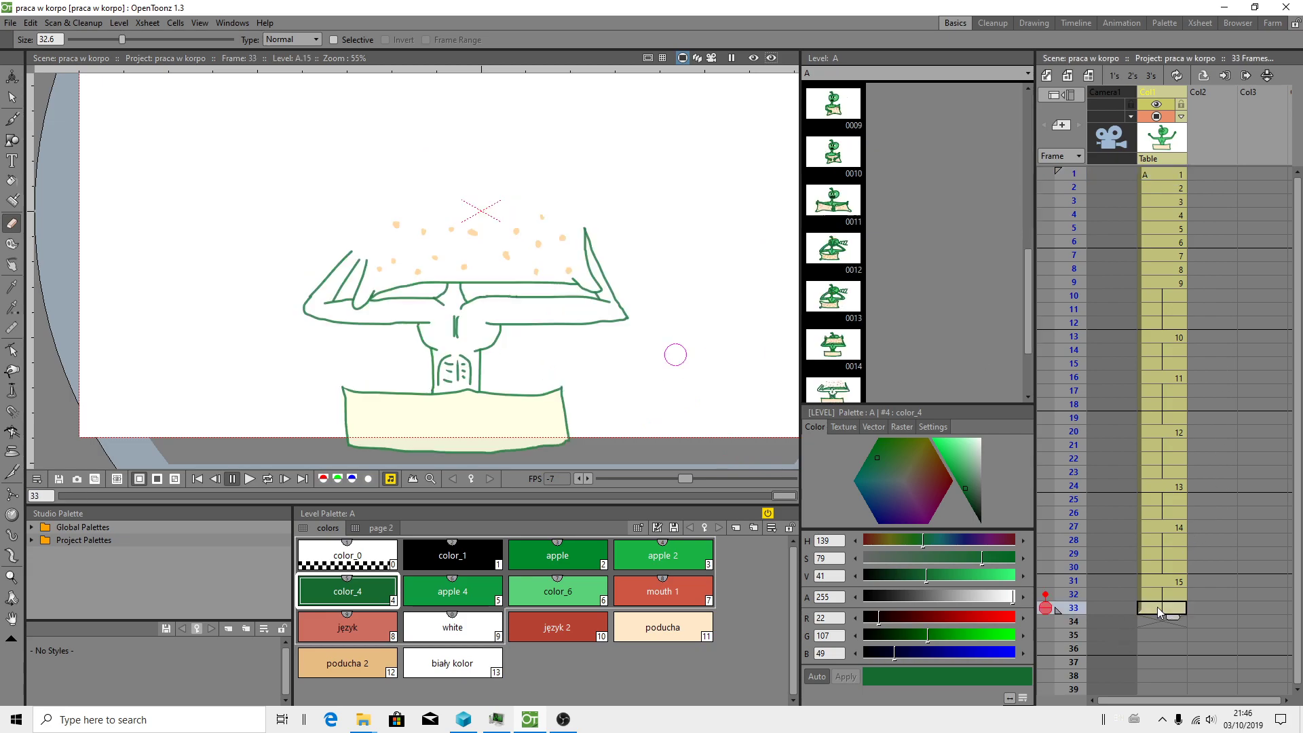
click(1046, 595)
drag(1046, 594, 1046, 567)
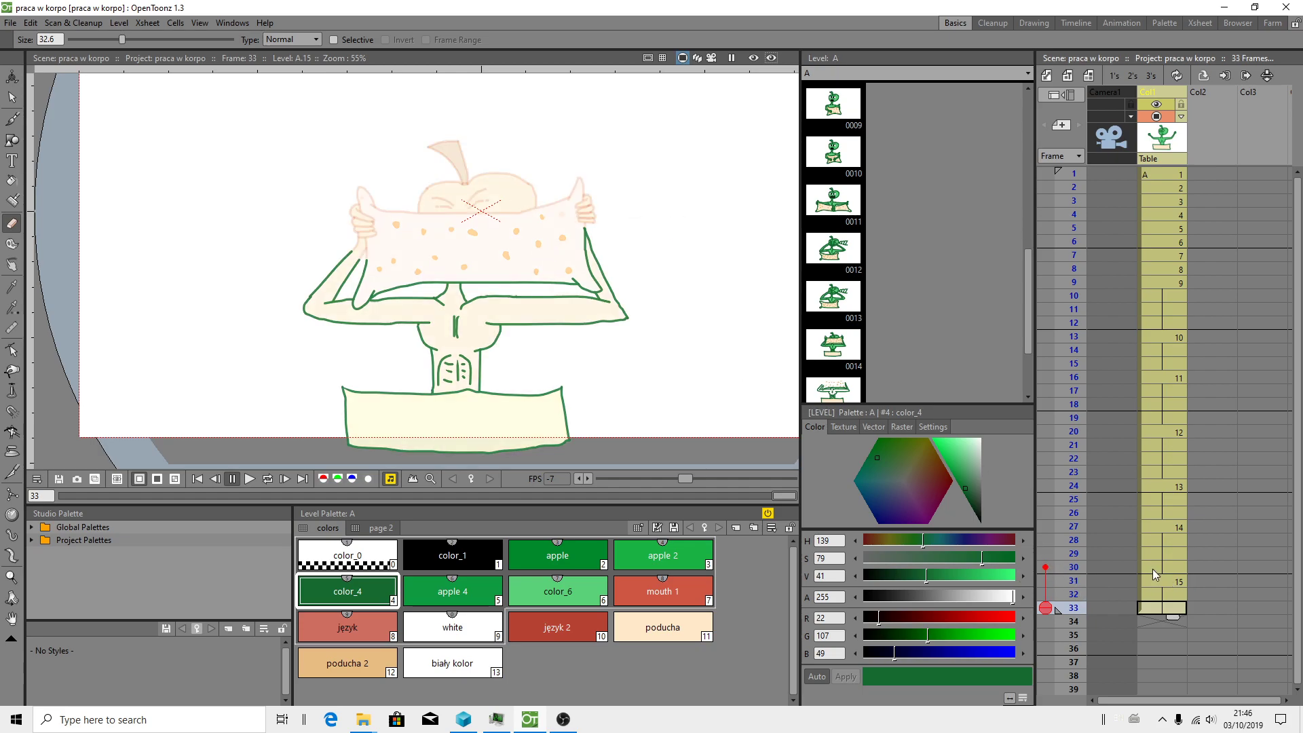
click(1046, 567)
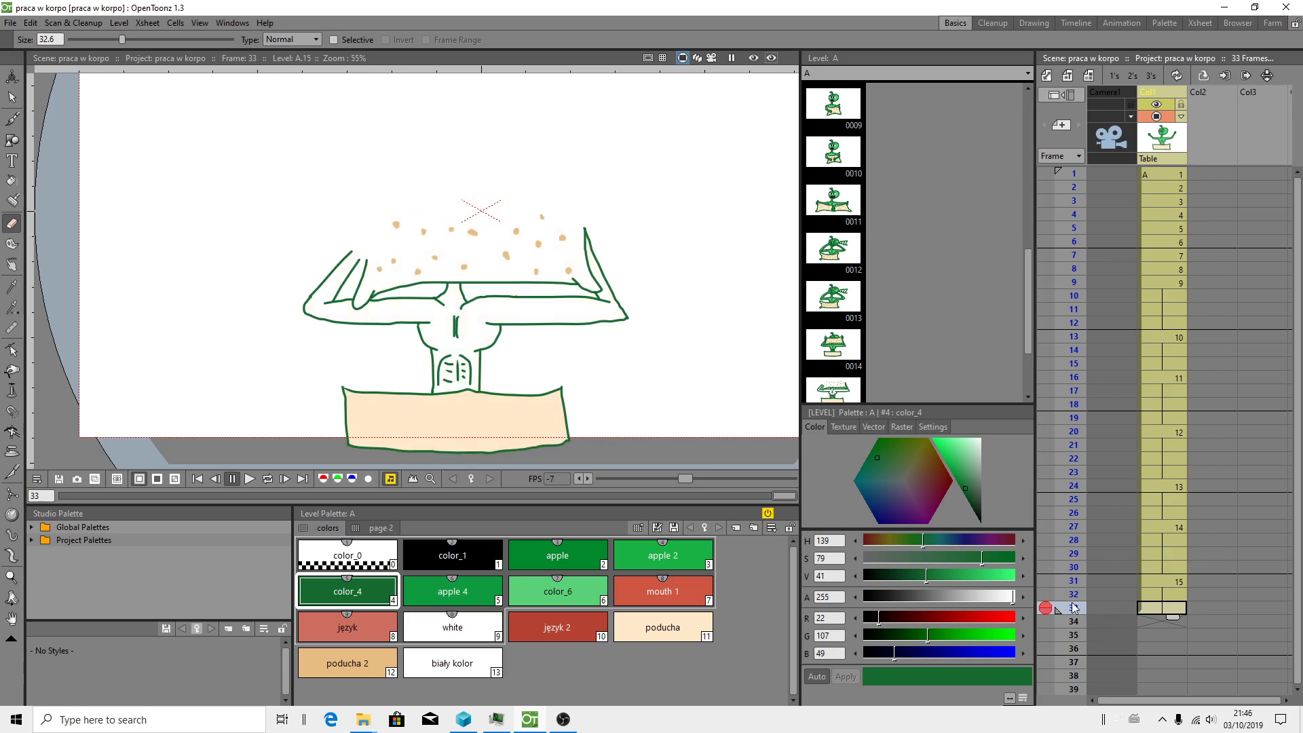
Step: Activate Shift and Trace on frame 33 with frame 30 as the reference drawing
right_click(1070, 607)
click(1110, 558)
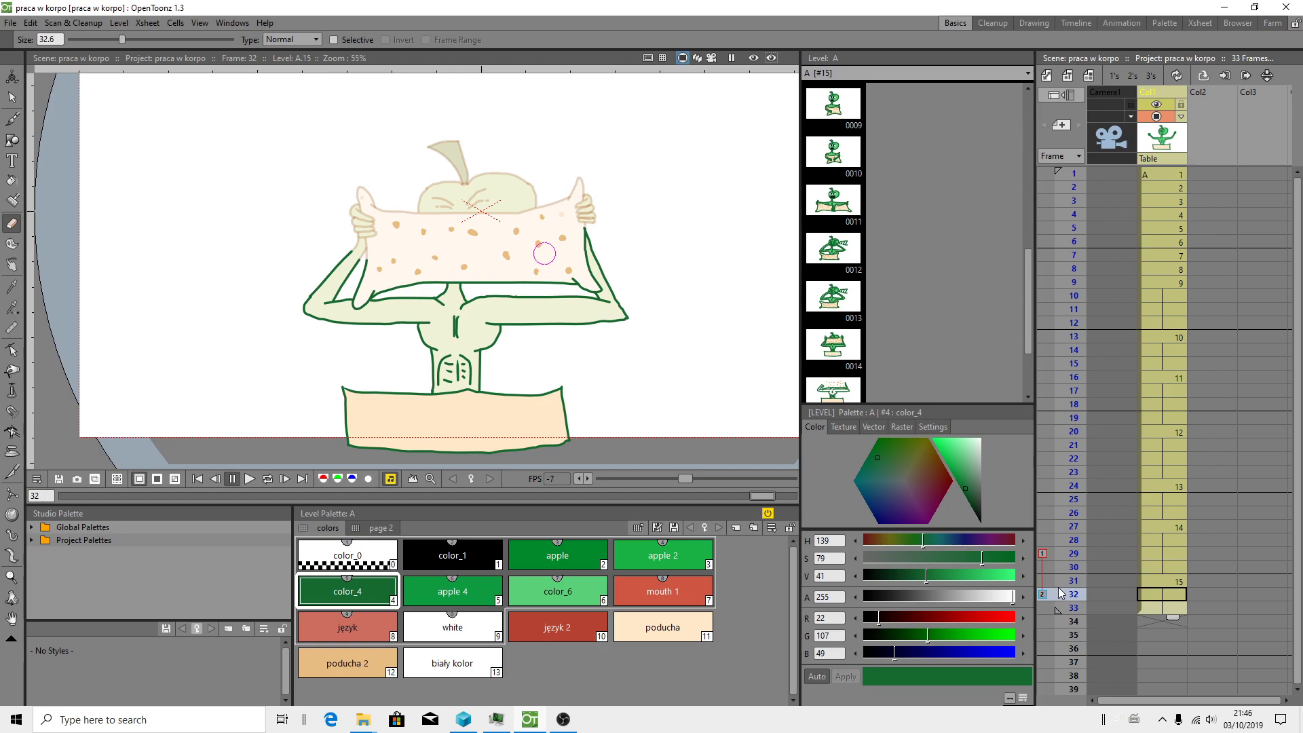
click(1043, 568)
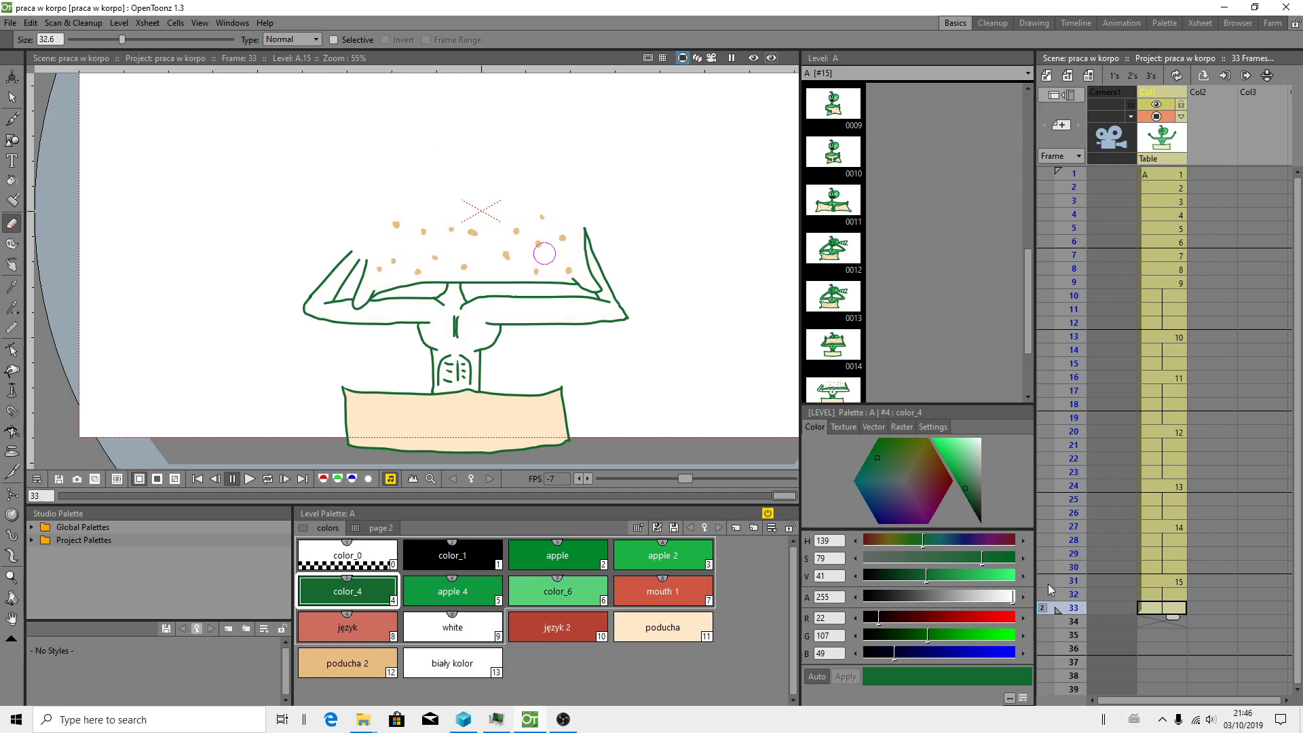
click(1043, 567)
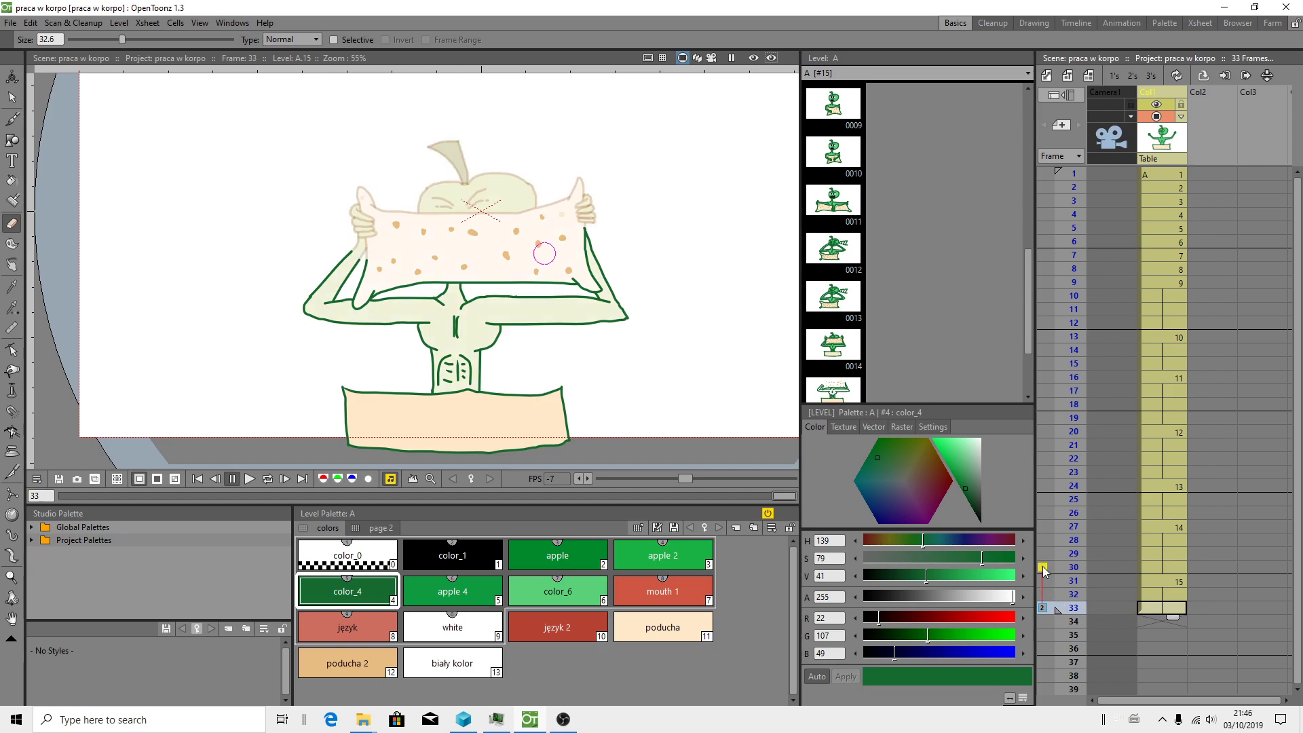
scroll(450, 232, up, 3)
Step: Draw a short vertical color_4 brush stroke along the pillow's left edge on frame 33 and undo it
click(12, 119)
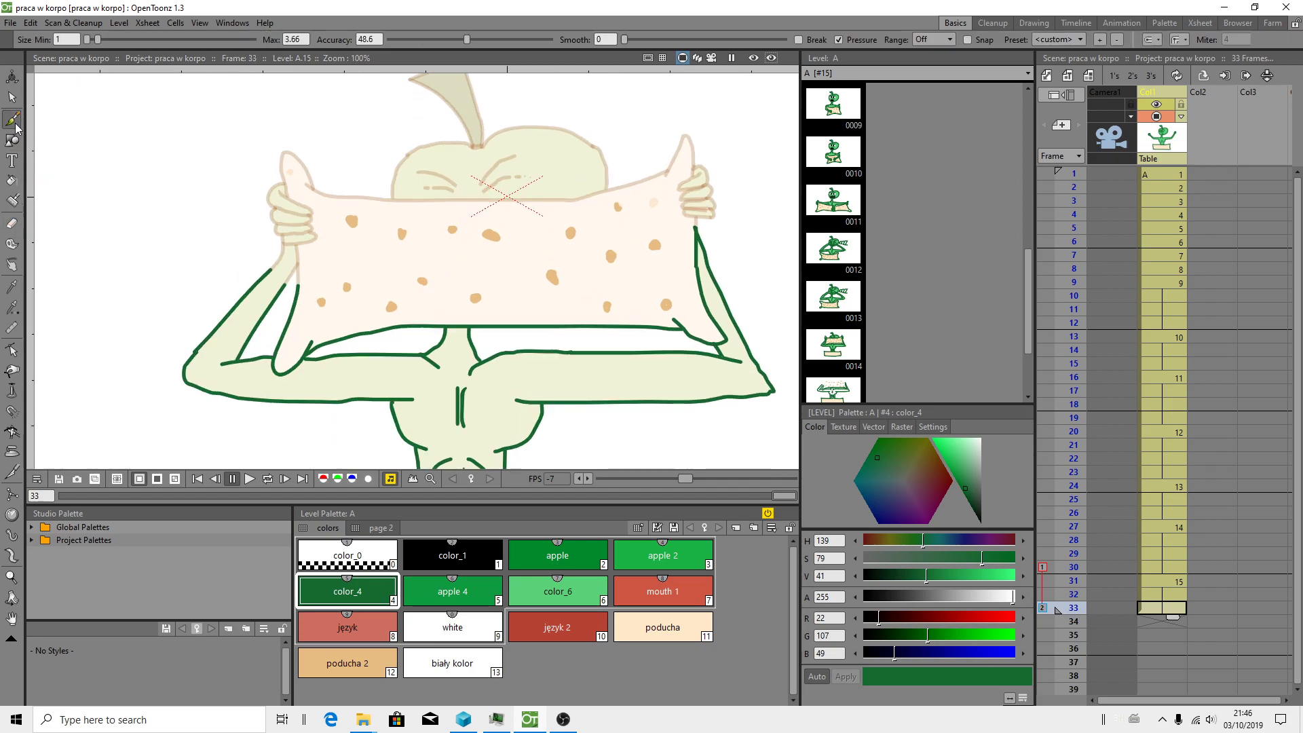
scroll(289, 276, up, 1)
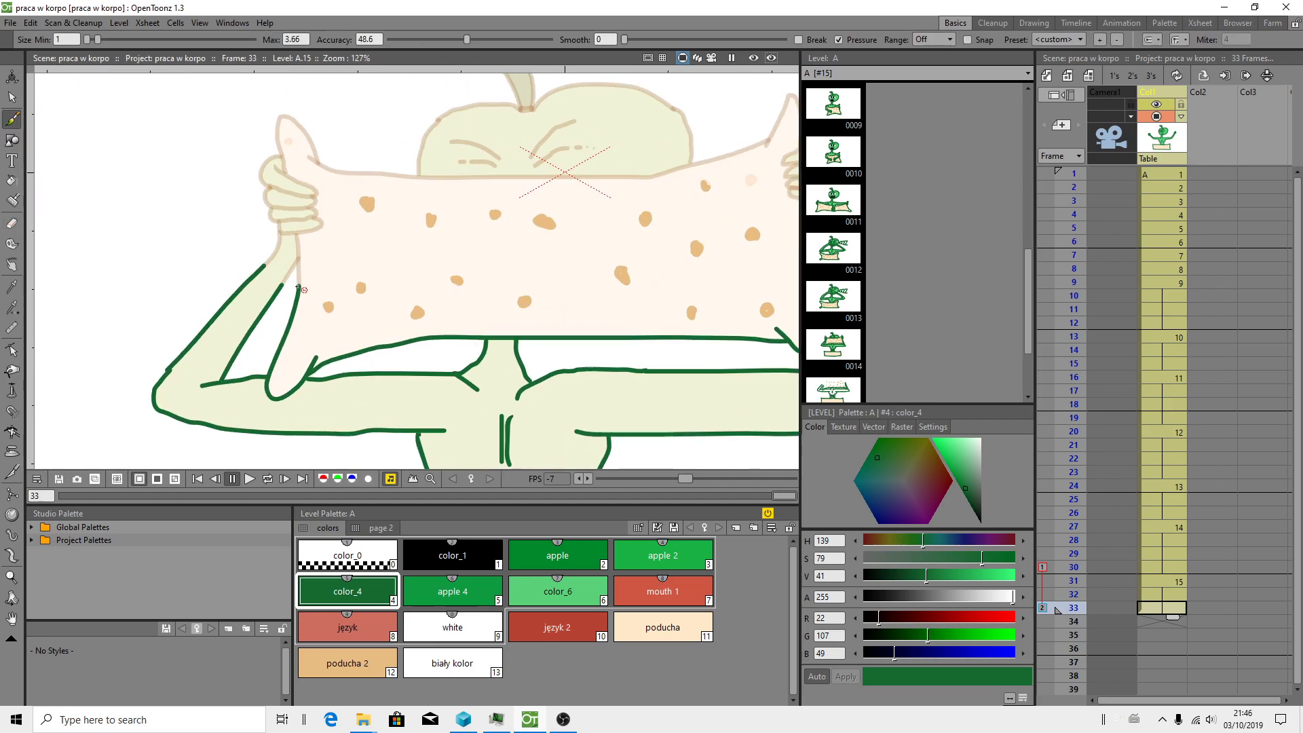
drag(296, 285, 285, 190)
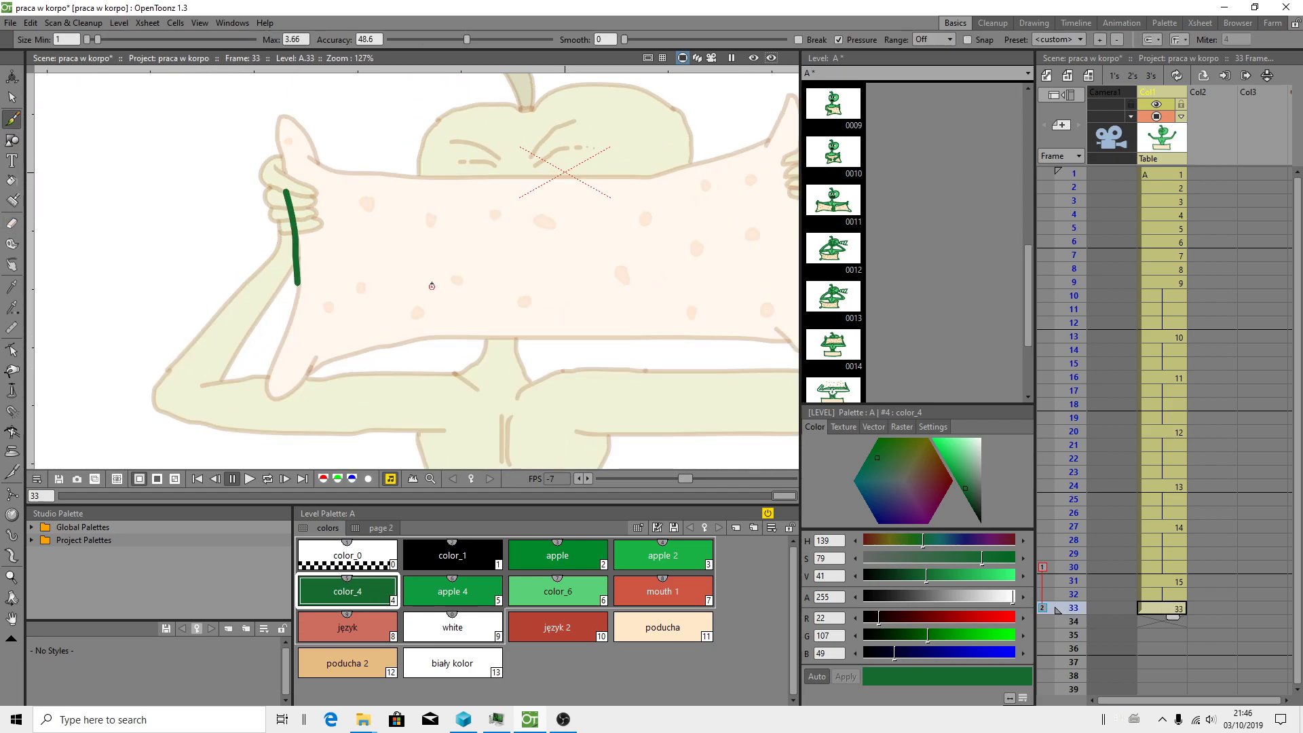
key(ctrl+z)
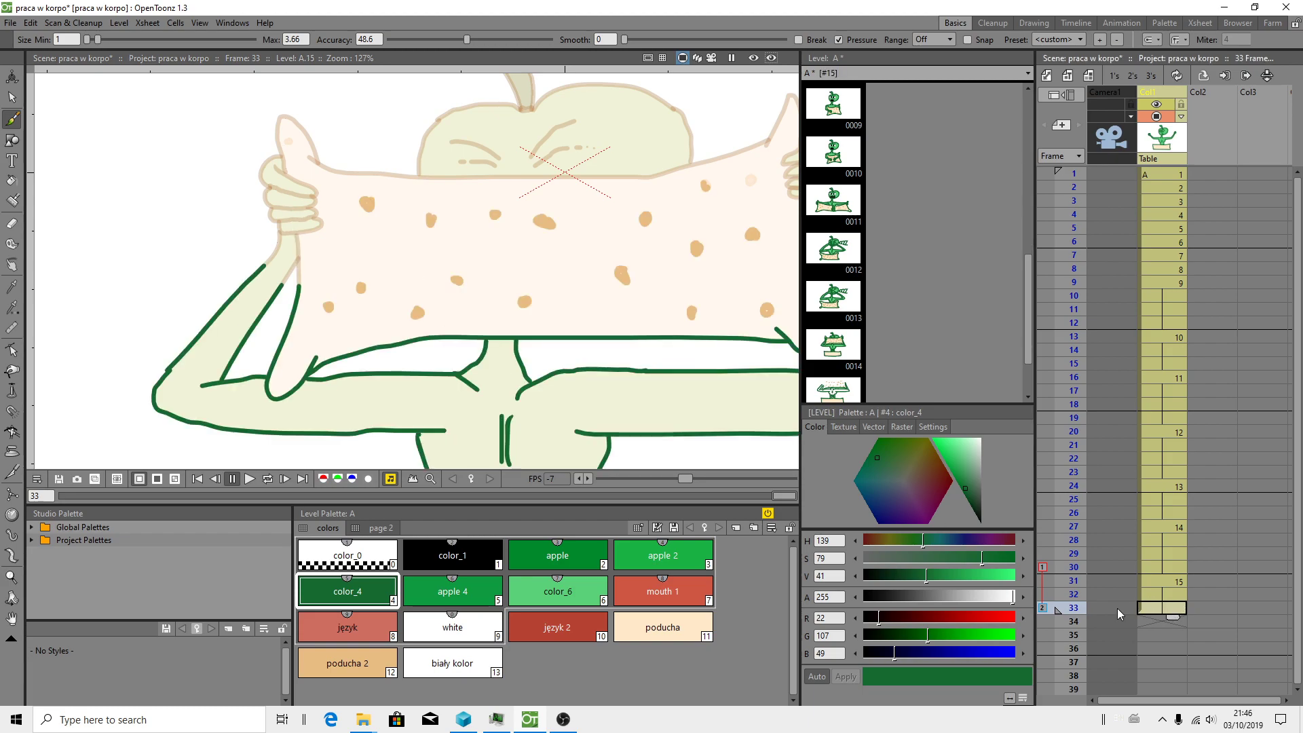
Step: On frame 31, turn off Shift and Trace and turn on onion skin for frame 30
click(1158, 581)
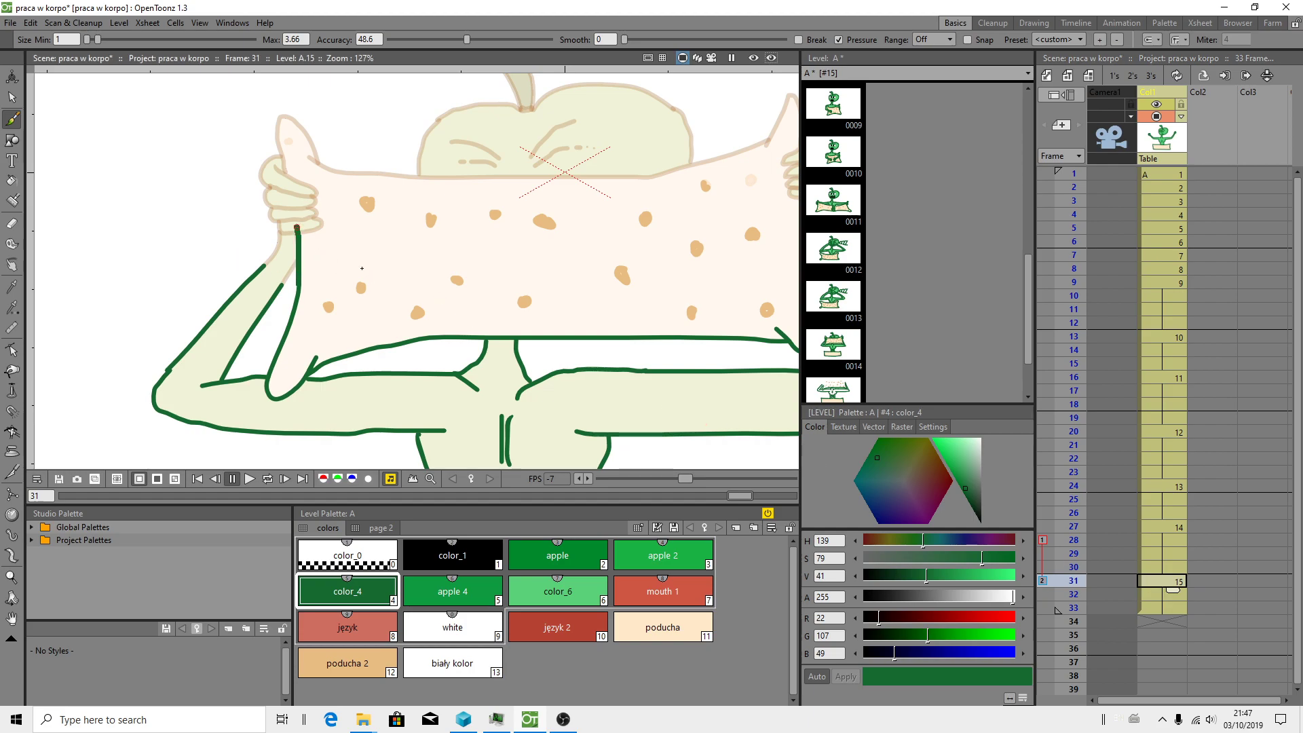
right_click(1063, 581)
click(1098, 528)
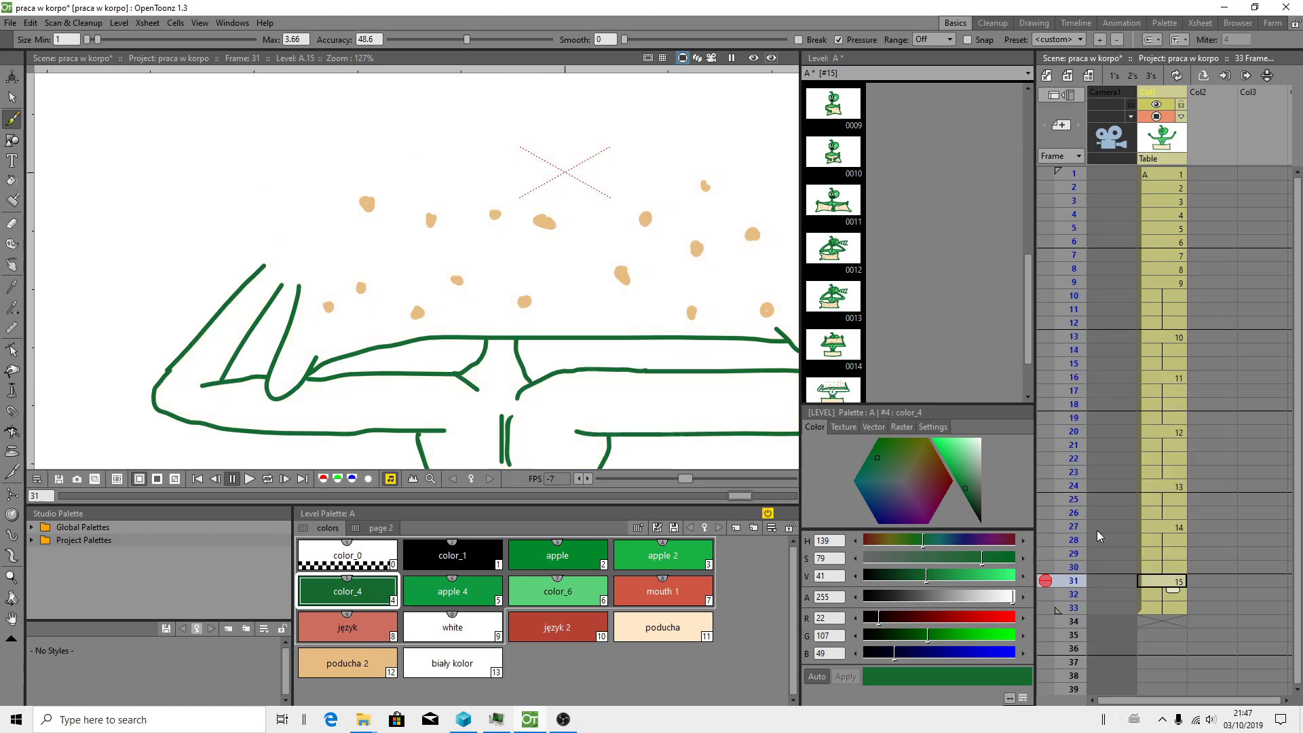
click(1046, 567)
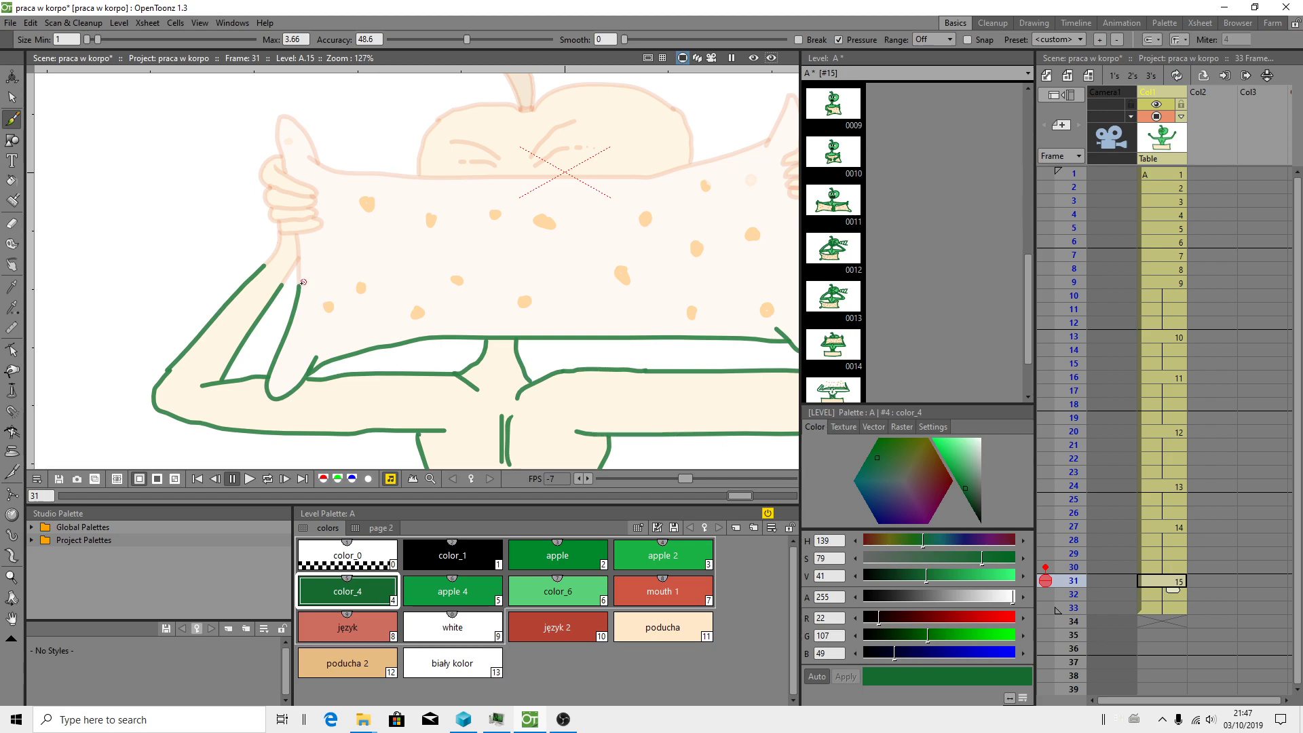
Step: Reduce the brush's maximum size to 2.85
drag(99, 39, 96, 41)
key(space)
mouse_move(333, 180)
mouse_down()
mouse_move(339, 290)
mouse_move(328, 293)
mouse_up()
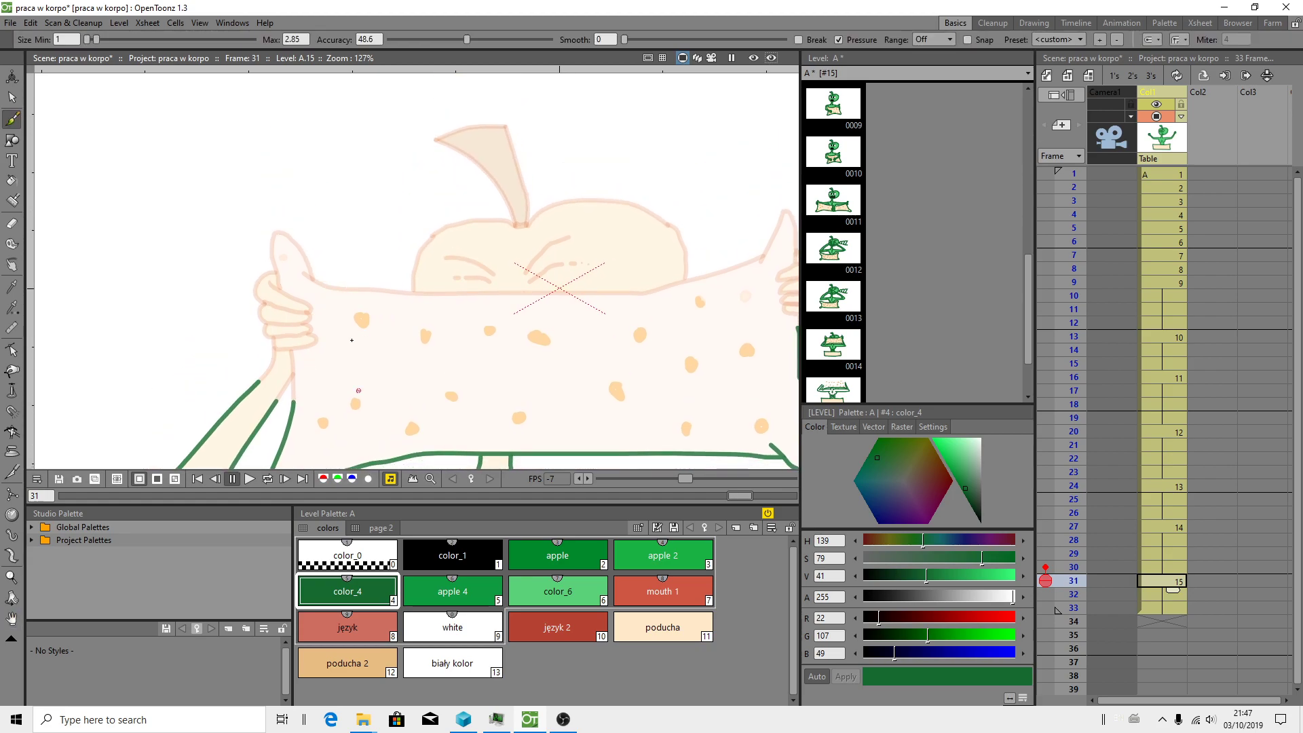
scroll(352, 340, down, 3)
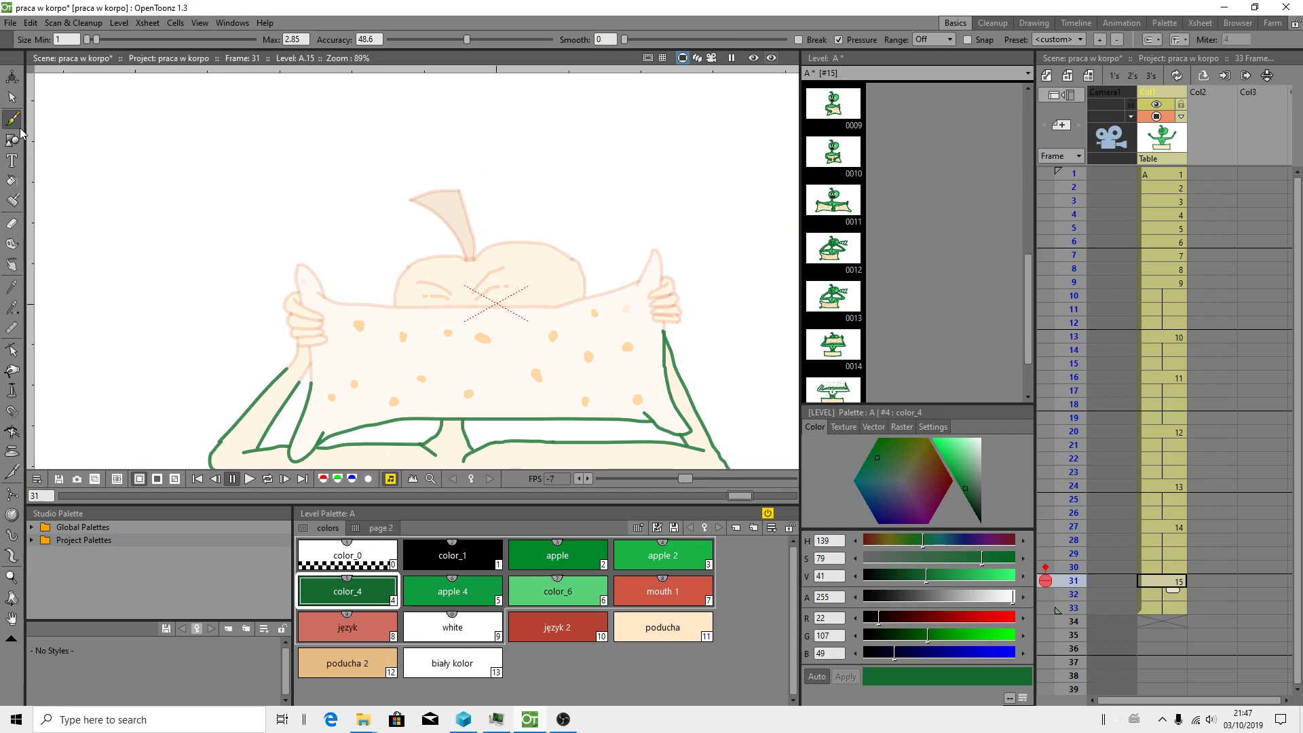
Step: Erase the remaining side and lower outlines of the raised pillow on frame 31 with the 32.6 eraser
click(12, 224)
mouse_move(326, 387)
mouse_down()
mouse_move(293, 436)
mouse_move(303, 445)
mouse_move(416, 410)
mouse_move(678, 424)
mouse_move(658, 318)
mouse_up()
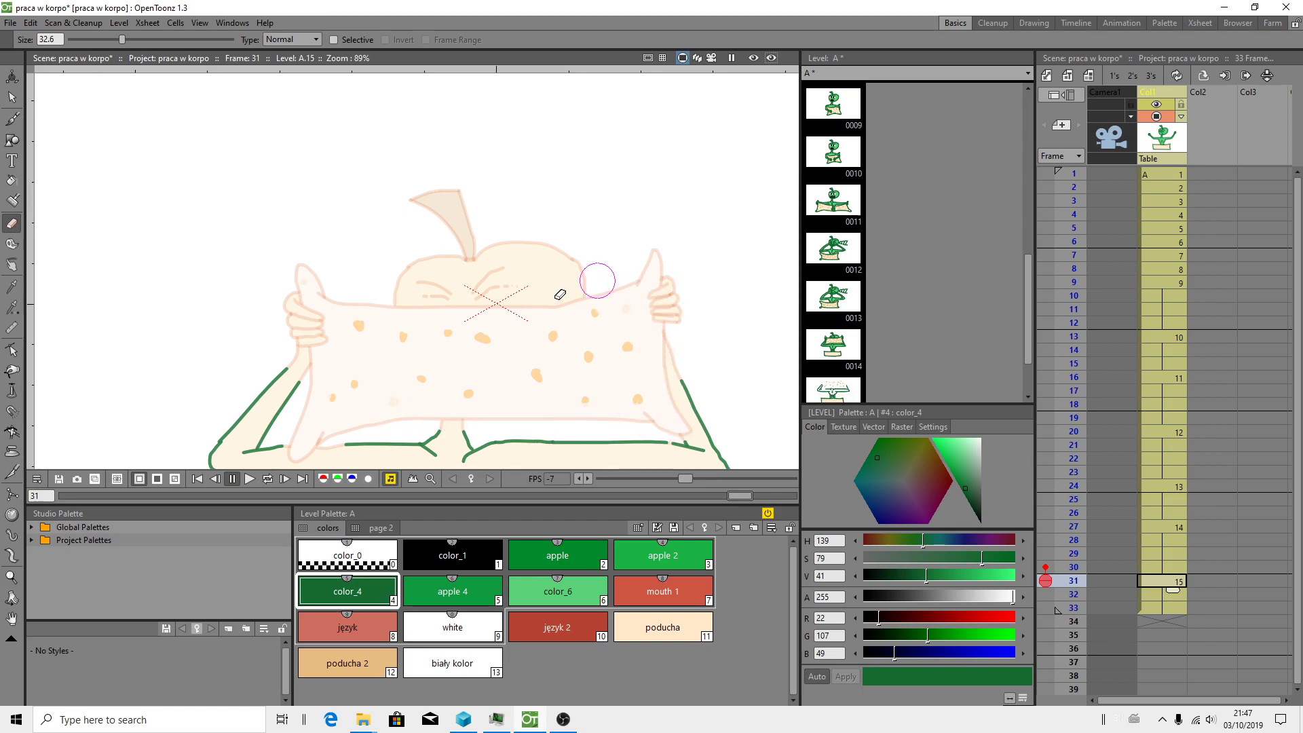
scroll(361, 314, up, 1)
key(space)
drag(393, 328, 360, 211)
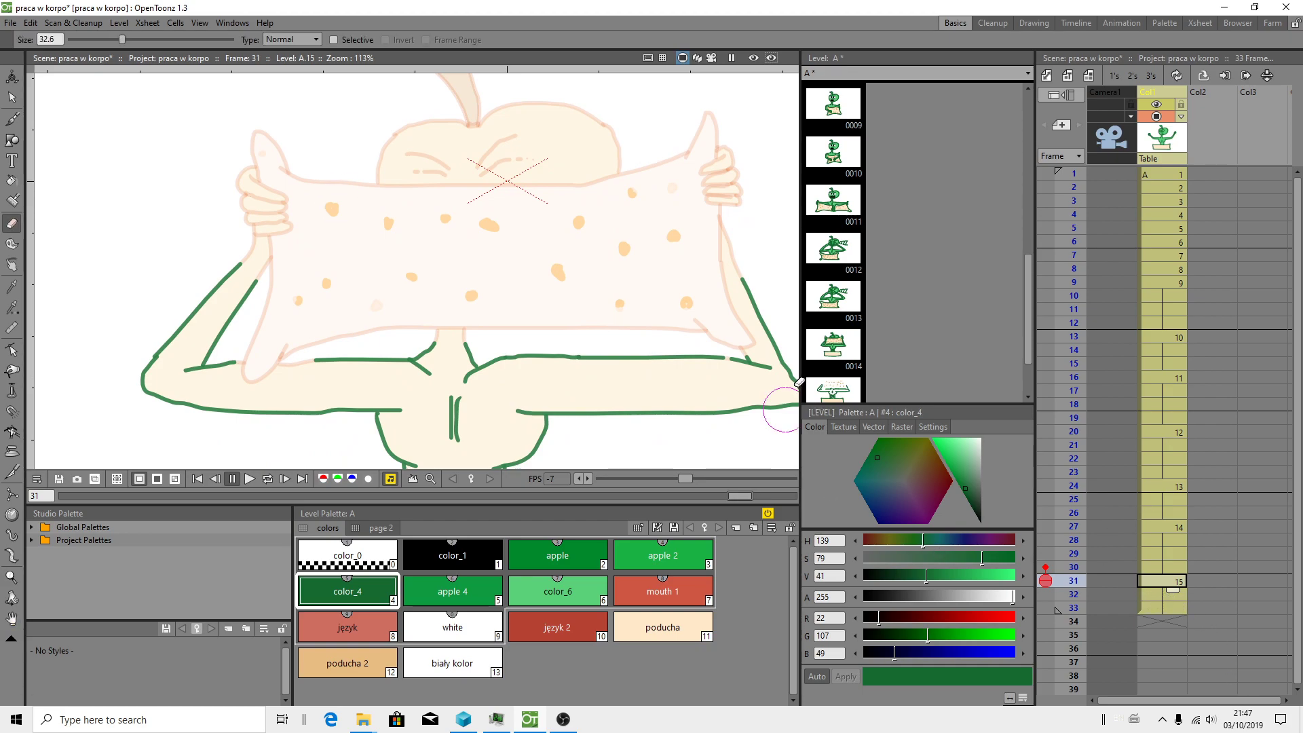
Step: View drawing 0015 in the level strip, and compare frames 31 and 32 in the Xsheet
scroll(838, 366, down, 1)
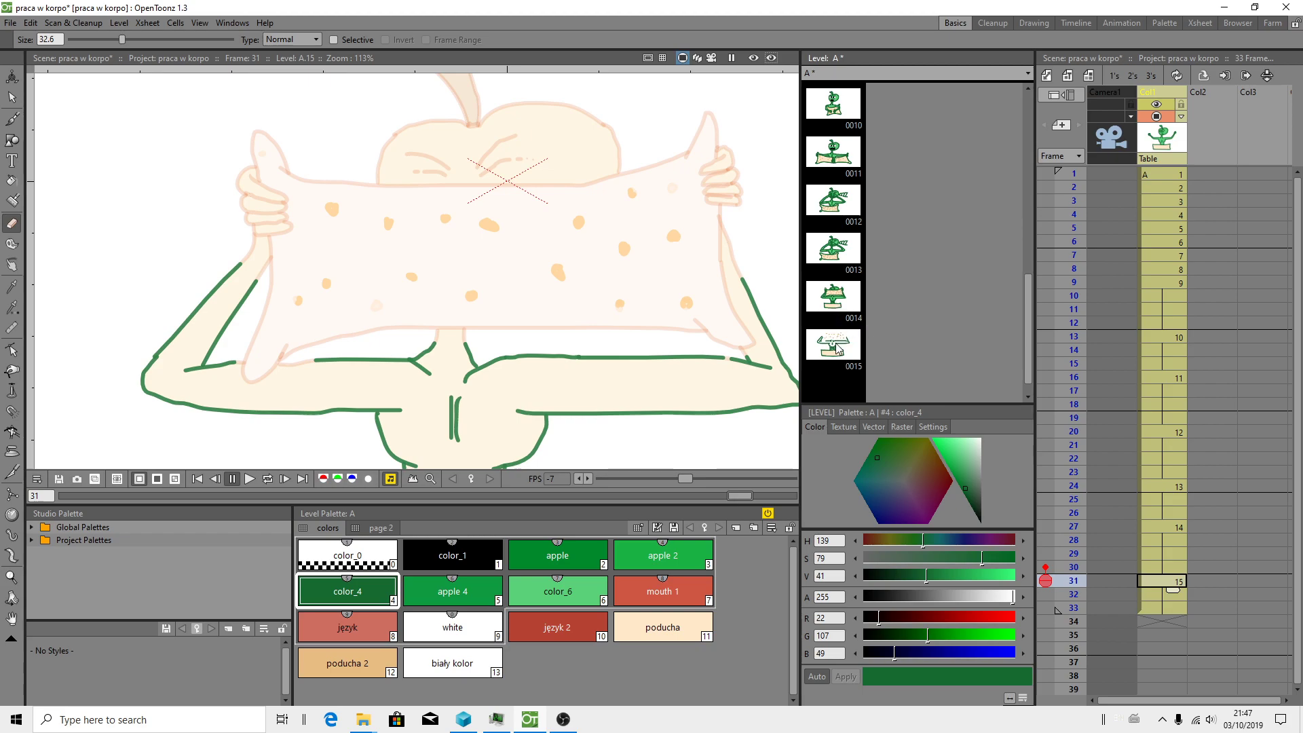
click(835, 353)
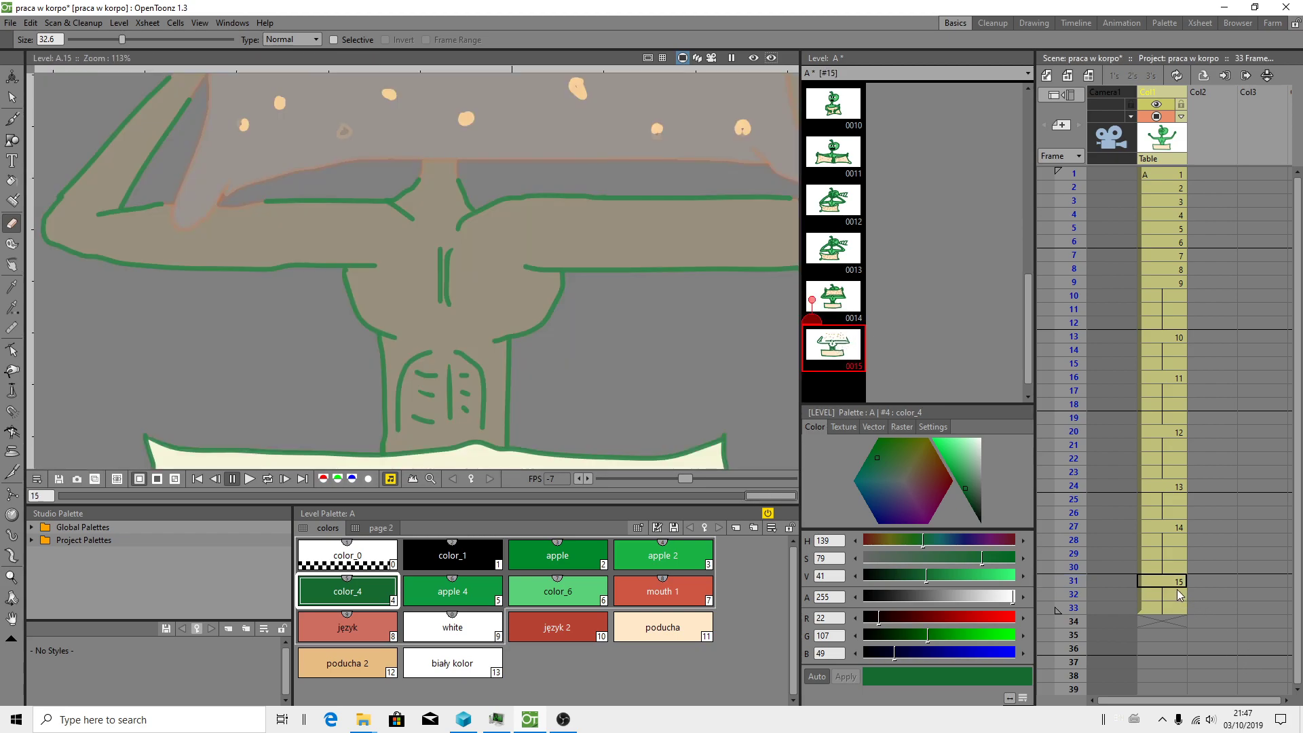
click(1171, 595)
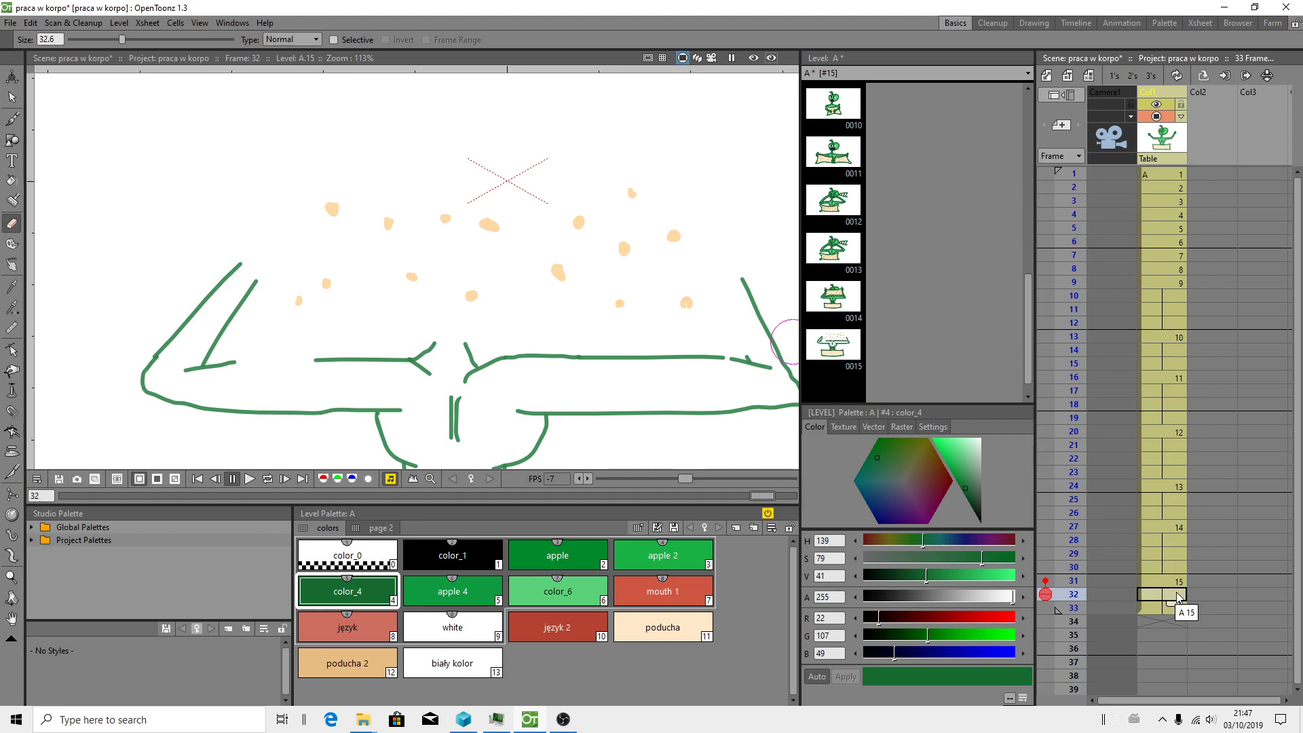
click(1174, 584)
click(1169, 598)
click(1169, 583)
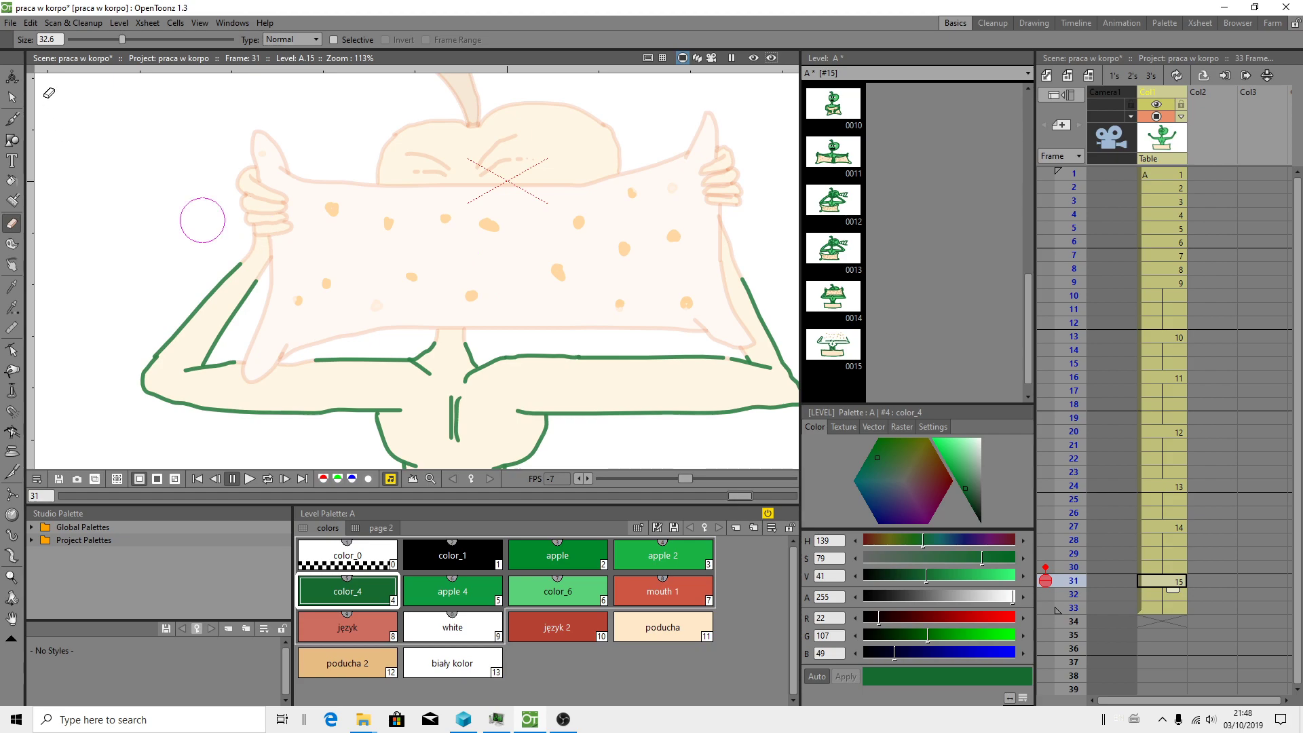
click(12, 119)
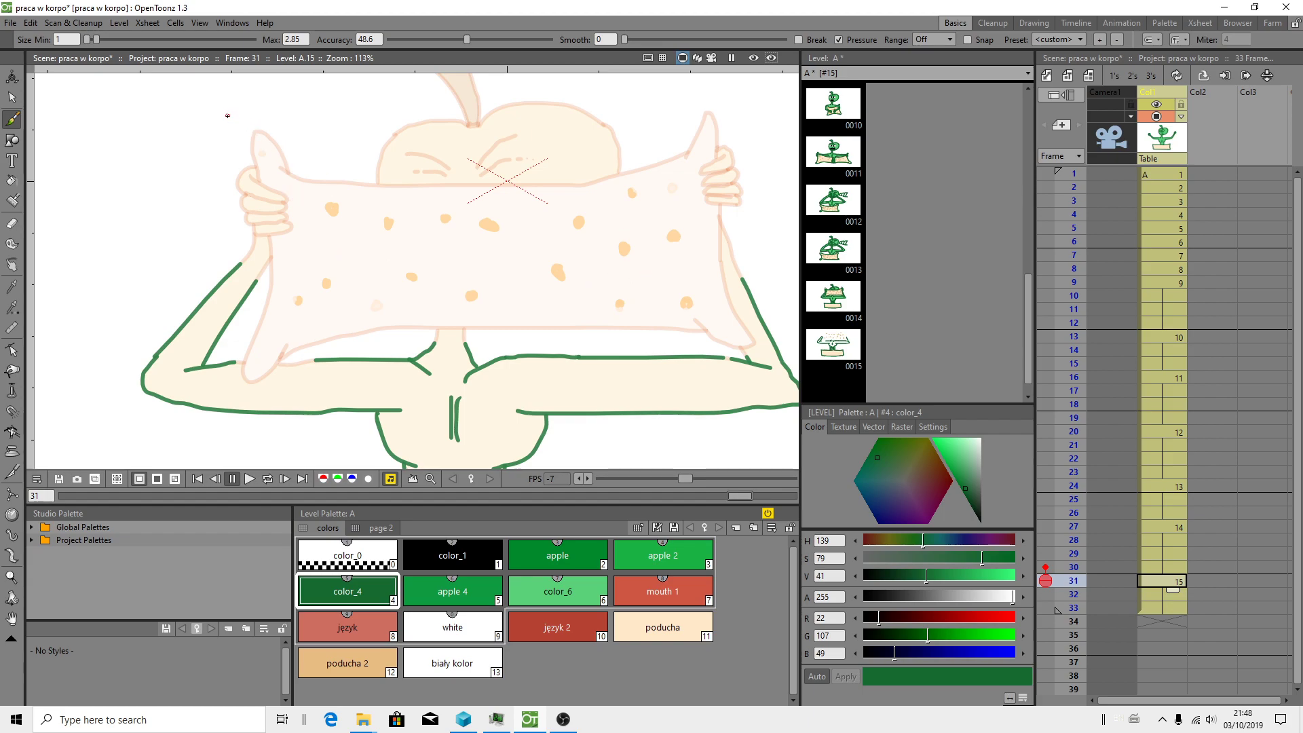
mouse_move(219, 115)
mouse_down()
mouse_move(251, 128)
mouse_move(220, 130)
mouse_move(256, 133)
mouse_move(227, 142)
mouse_move(255, 148)
mouse_move(217, 157)
mouse_move(229, 144)
mouse_move(213, 143)
mouse_move(207, 120)
mouse_move(247, 118)
mouse_up()
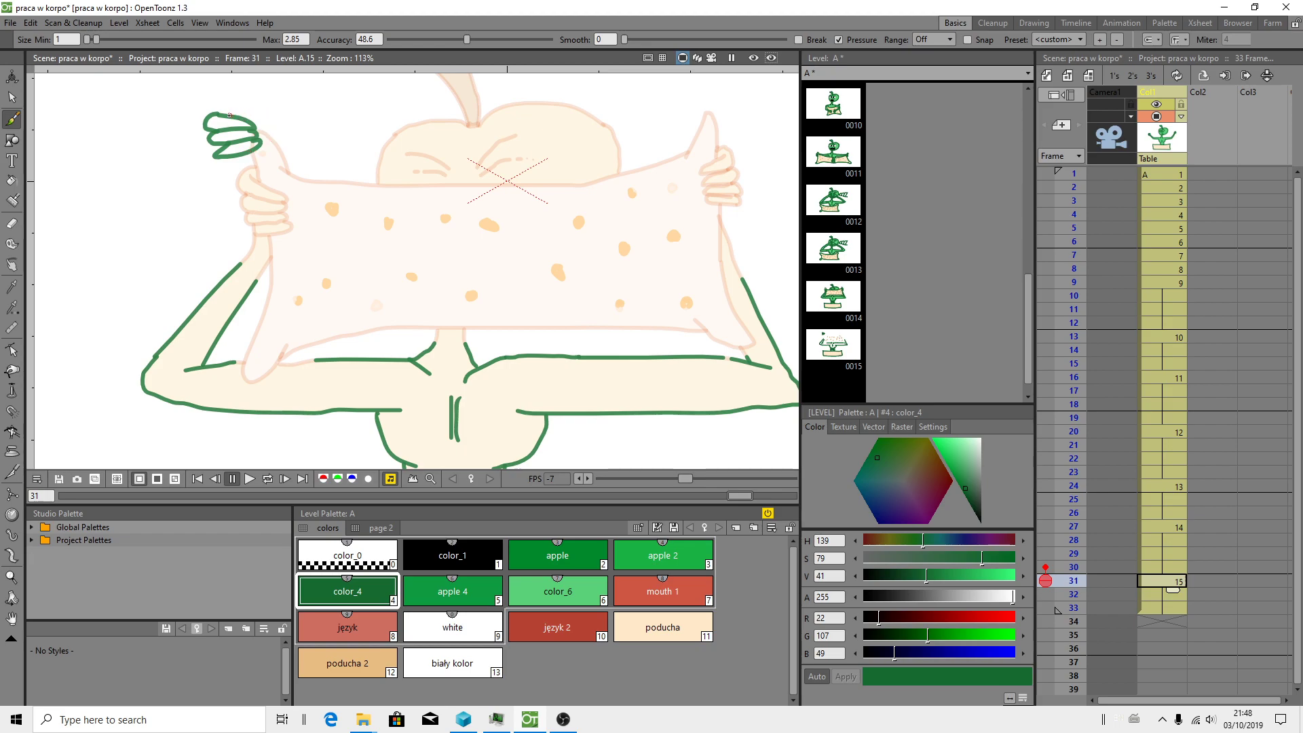
drag(267, 137, 221, 209)
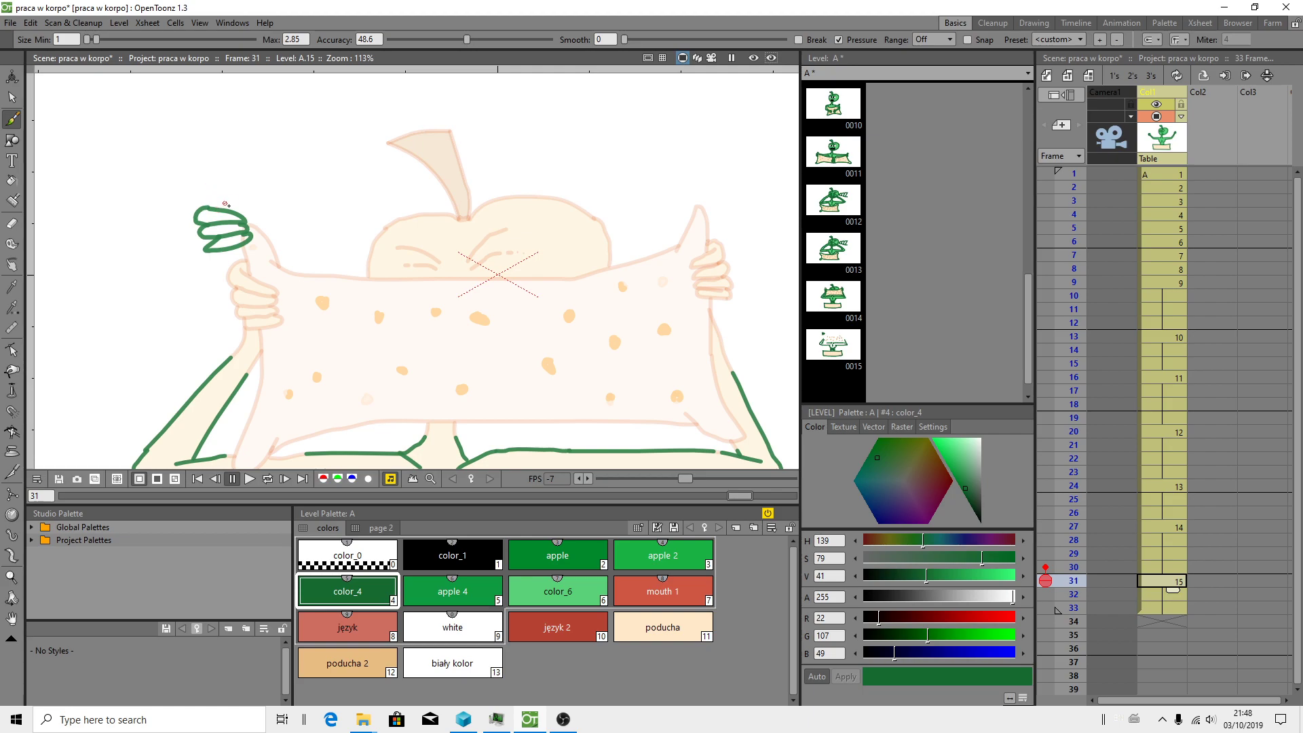
mouse_move(220, 209)
mouse_down()
mouse_move(238, 205)
mouse_move(197, 195)
mouse_move(203, 177)
mouse_move(182, 197)
mouse_up()
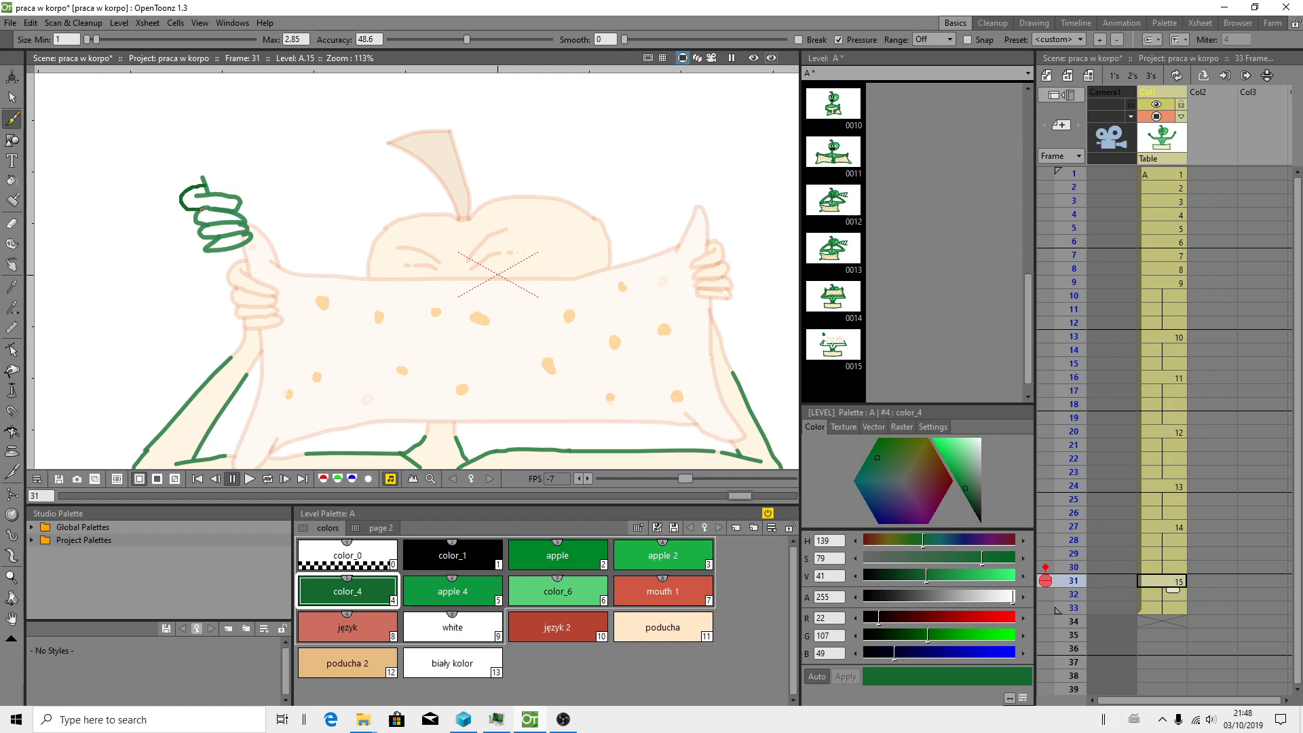
click(12, 223)
mouse_move(192, 183)
mouse_down()
mouse_move(219, 231)
mouse_move(237, 203)
mouse_move(218, 192)
mouse_move(244, 230)
mouse_up()
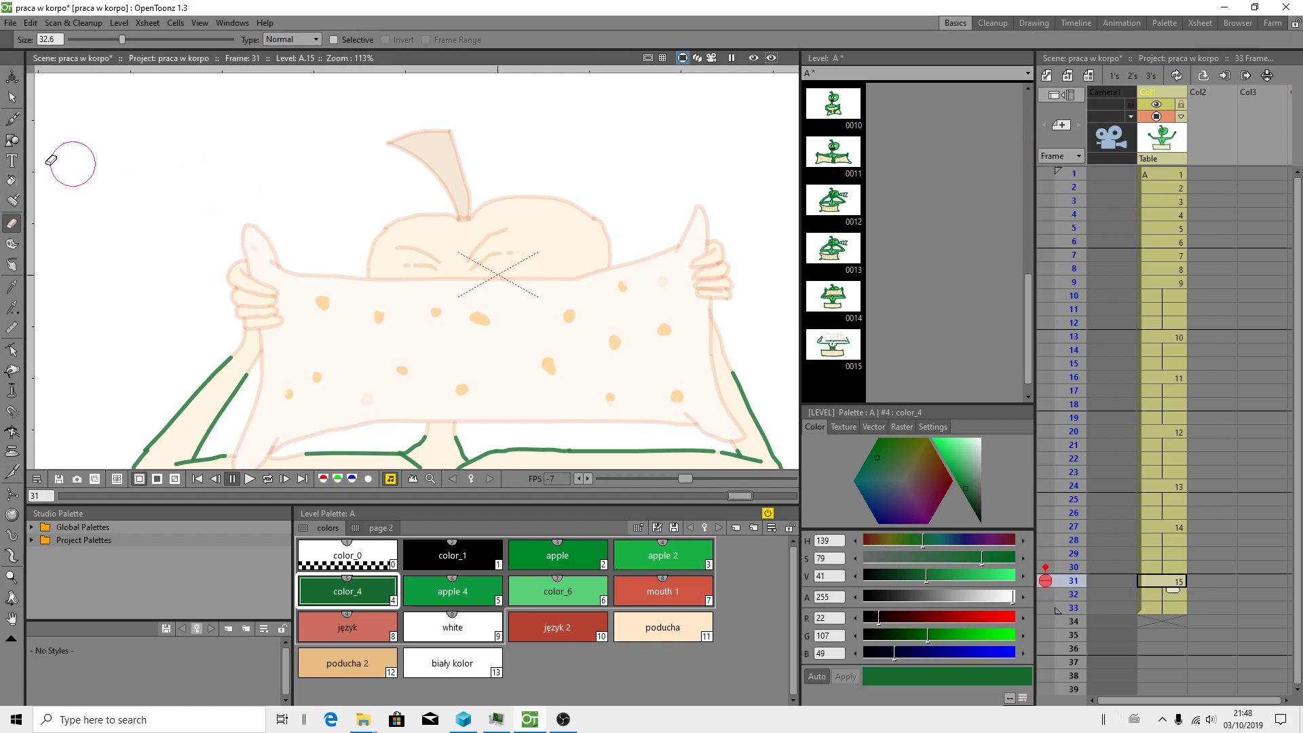
Step: On frame 31, draw the left gripping hand higher than in the onion skin, with the pillow's corner sticking up above its fingers
click(12, 118)
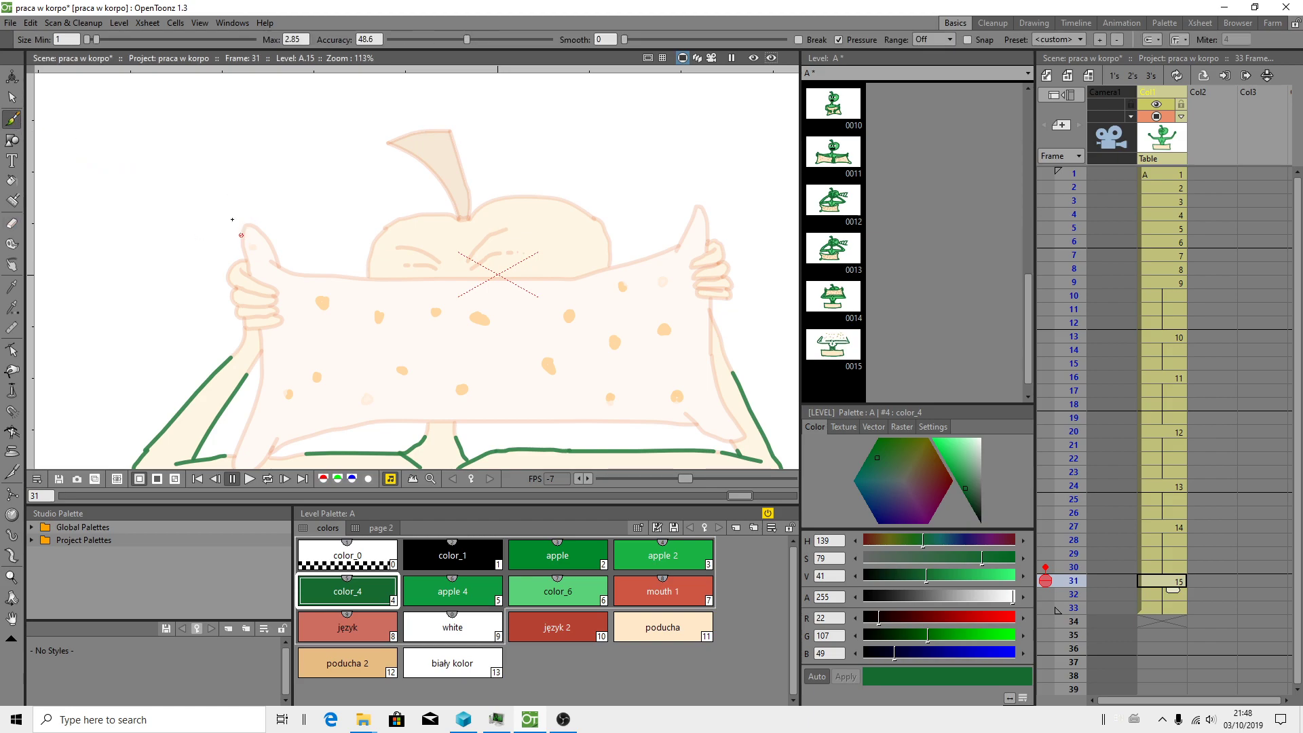
mouse_move(221, 208)
mouse_down()
mouse_move(263, 220)
mouse_move(222, 223)
mouse_move(229, 186)
mouse_move(213, 205)
mouse_move(219, 223)
mouse_move(258, 223)
mouse_move(252, 236)
mouse_move(215, 229)
mouse_move(258, 243)
mouse_move(217, 240)
mouse_move(261, 249)
mouse_move(225, 246)
mouse_up()
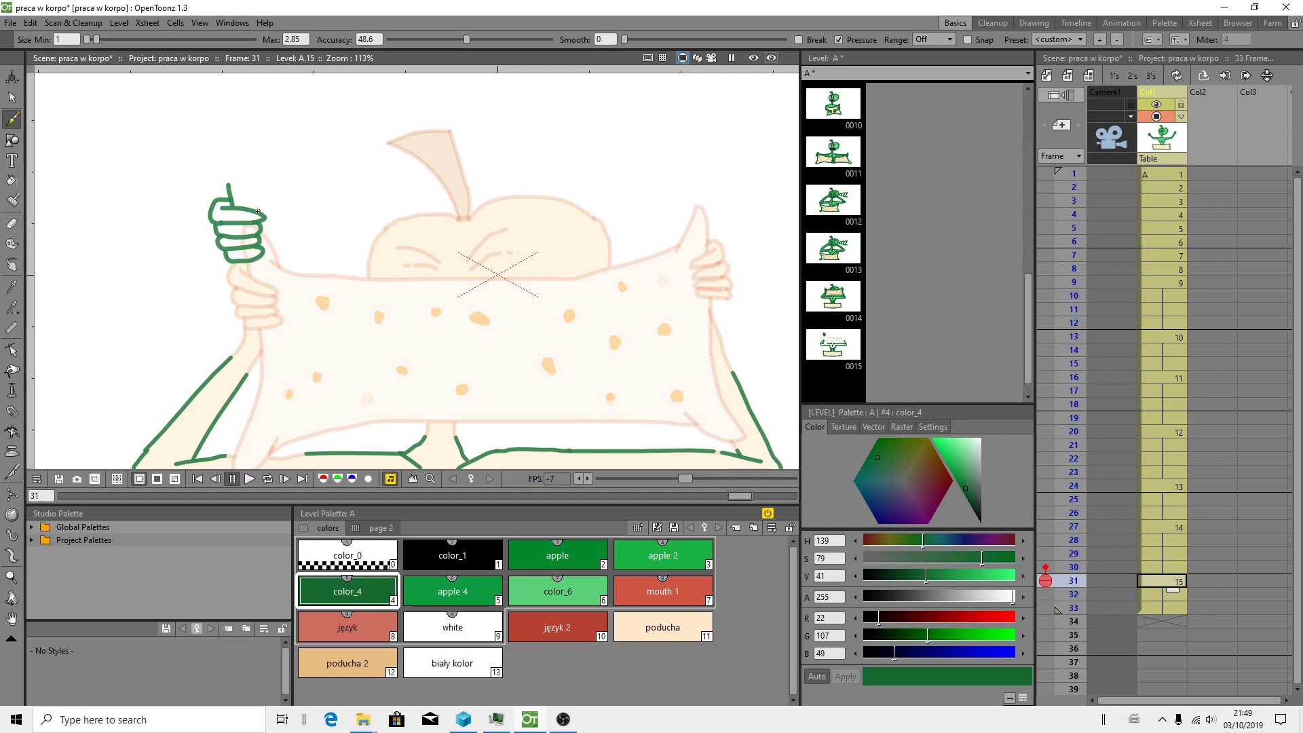
mouse_move(252, 206)
mouse_down()
mouse_move(245, 188)
mouse_move(261, 193)
mouse_move(181, 152)
mouse_move(200, 143)
mouse_move(289, 222)
mouse_up()
key(ctrl+z)
key(ctrl+z)
key(ctrl+z)
mouse_move(227, 186)
mouse_down()
mouse_move(152, 153)
mouse_move(251, 183)
mouse_move(232, 151)
mouse_move(181, 150)
mouse_move(190, 171)
mouse_move(295, 231)
mouse_up()
key(ctrl+z)
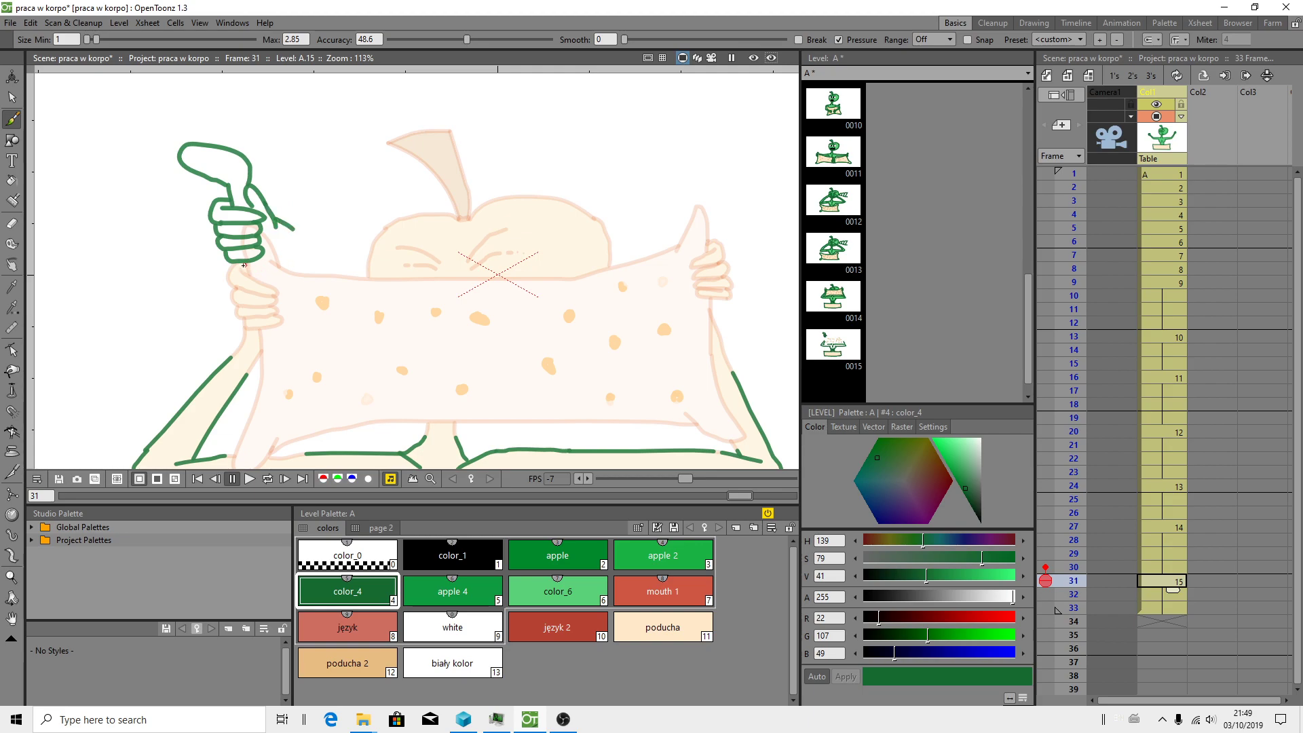
Step: Draw the pillow's left side edge from the hand down to the forearm, and extend the outer forearm outline up to it
drag(244, 262, 250, 410)
key(ctrl+z)
mouse_move(257, 260)
mouse_down()
mouse_move(293, 261)
mouse_move(258, 306)
mouse_move(262, 385)
mouse_move(230, 464)
mouse_up()
drag(319, 294, 340, 213)
key(b)
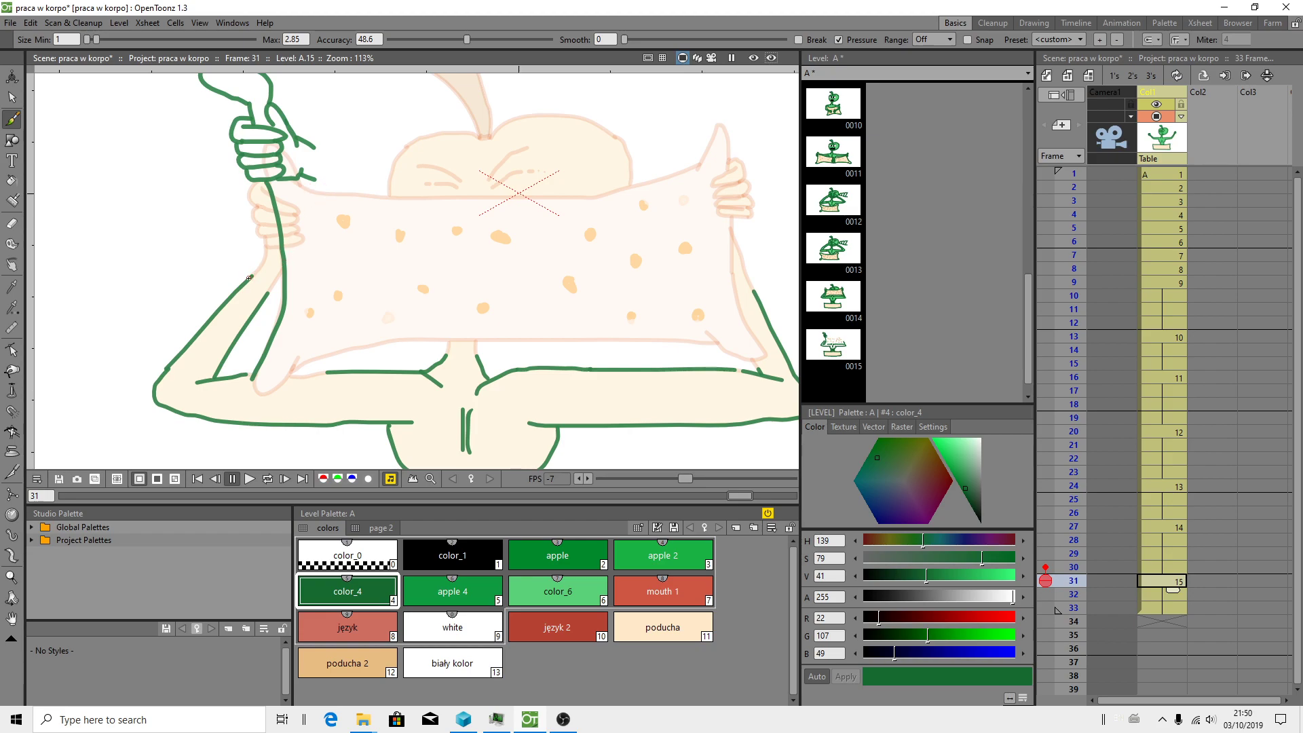
drag(260, 260, 276, 238)
key(ctrl+z)
Step: Trim the stray line end beside the left hand, then draw the start of the pillow's upper edge and close the inner forearm line
click(12, 223)
drag(326, 152, 328, 174)
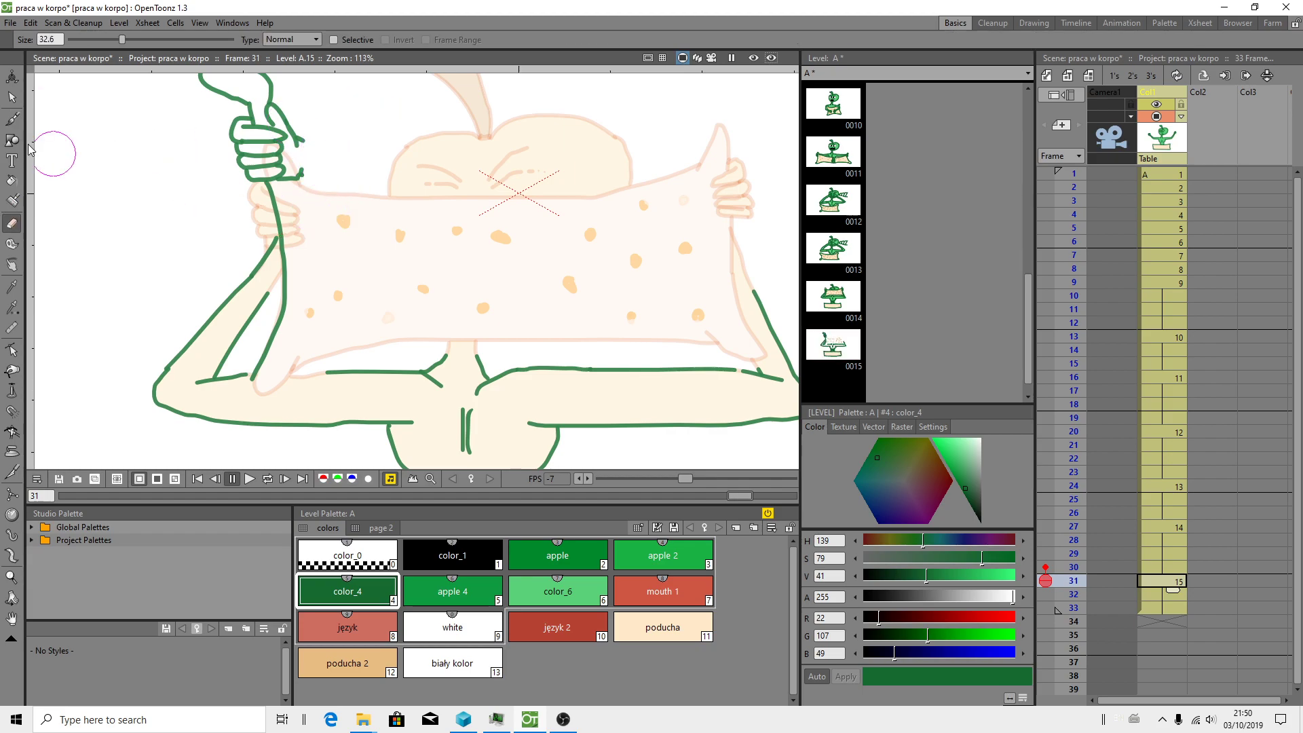
click(13, 119)
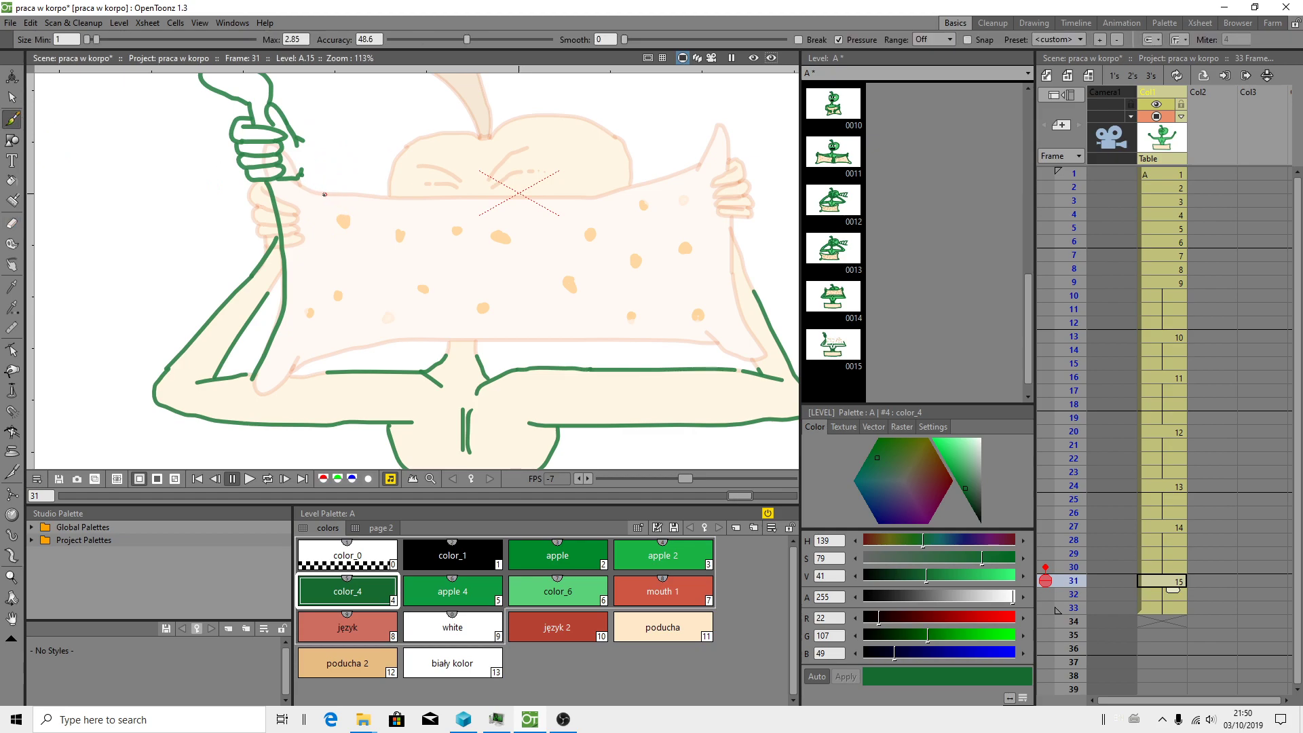
mouse_move(324, 188)
mouse_down()
mouse_move(324, 157)
mouse_move(303, 139)
mouse_move(320, 192)
mouse_move(384, 199)
mouse_up()
drag(268, 294, 278, 276)
key(ctrl+z)
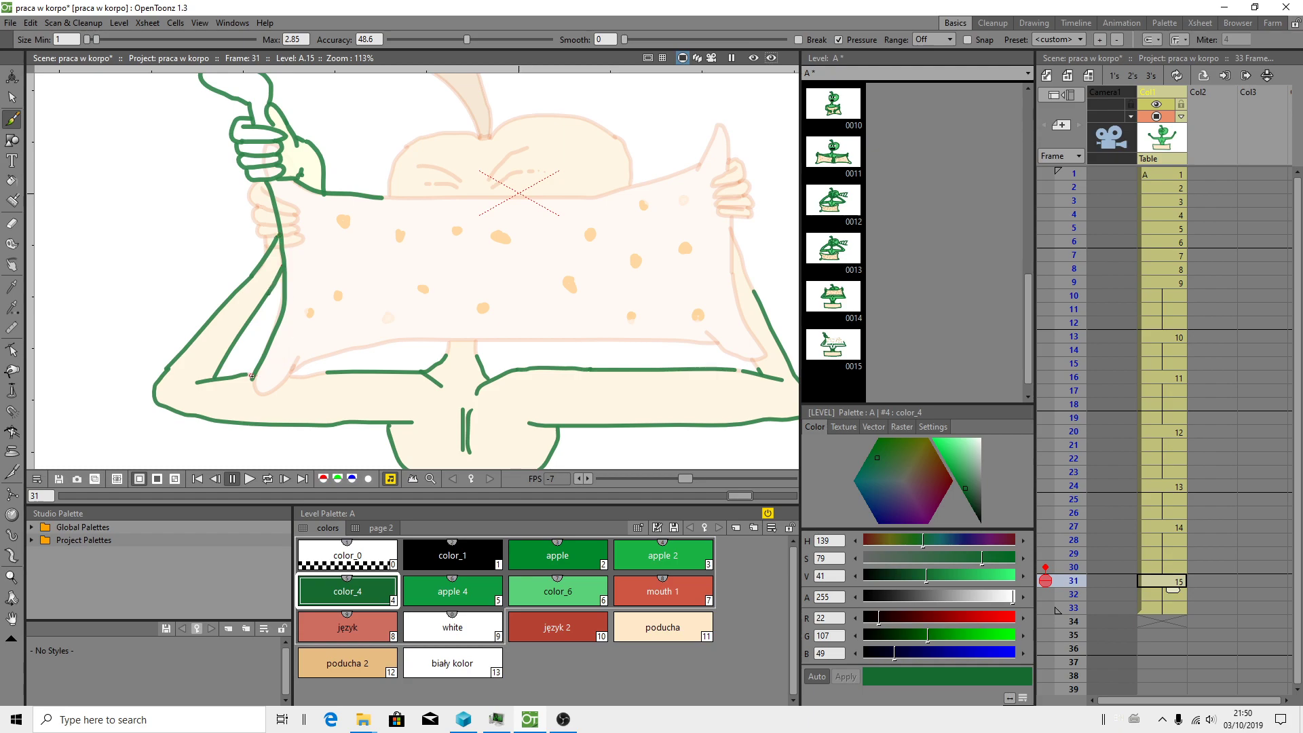
Step: Draw the pillow's lower left corner with the lower edge to the middle, and continue the upper edge across the apple's face
mouse_move(249, 397)
mouse_down()
mouse_move(307, 351)
mouse_move(330, 372)
mouse_move(292, 377)
mouse_up()
mouse_move(298, 366)
mouse_down()
mouse_move(334, 349)
mouse_move(494, 339)
mouse_up()
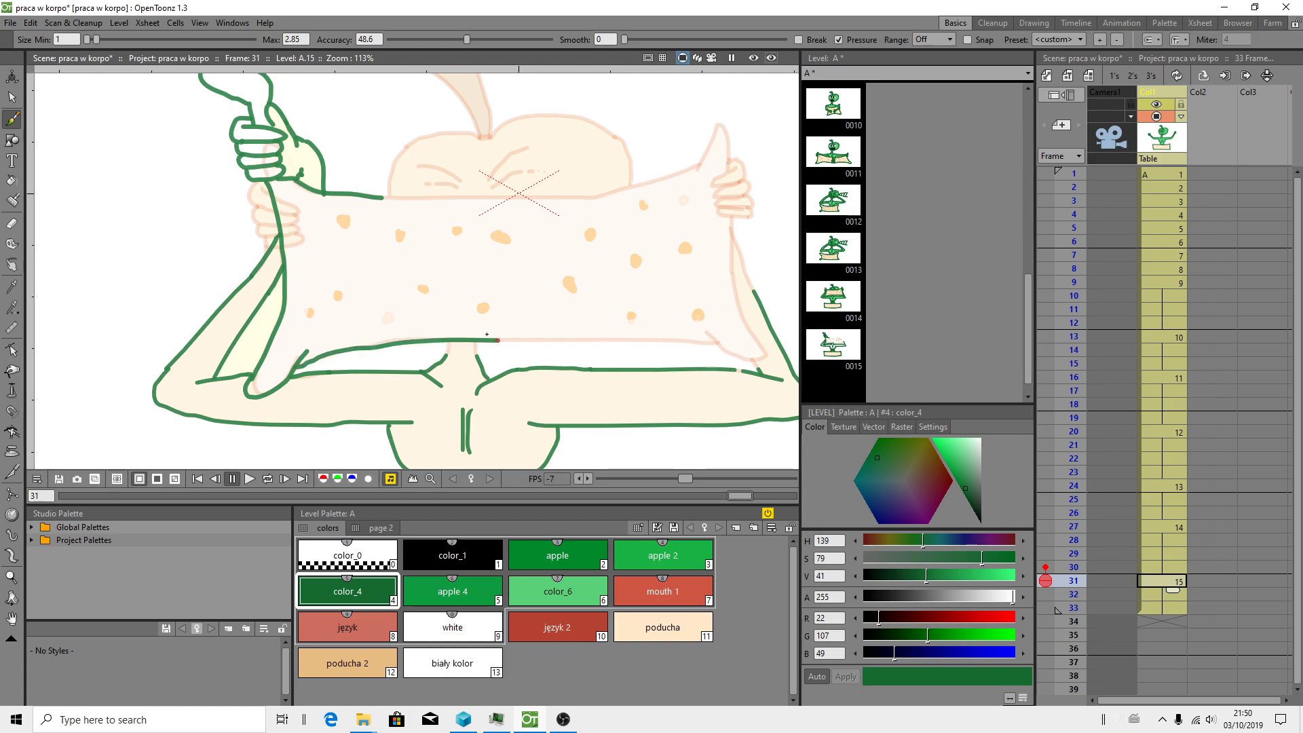
mouse_move(686, 218)
mouse_down()
mouse_move(545, 268)
mouse_move(298, 258)
mouse_up()
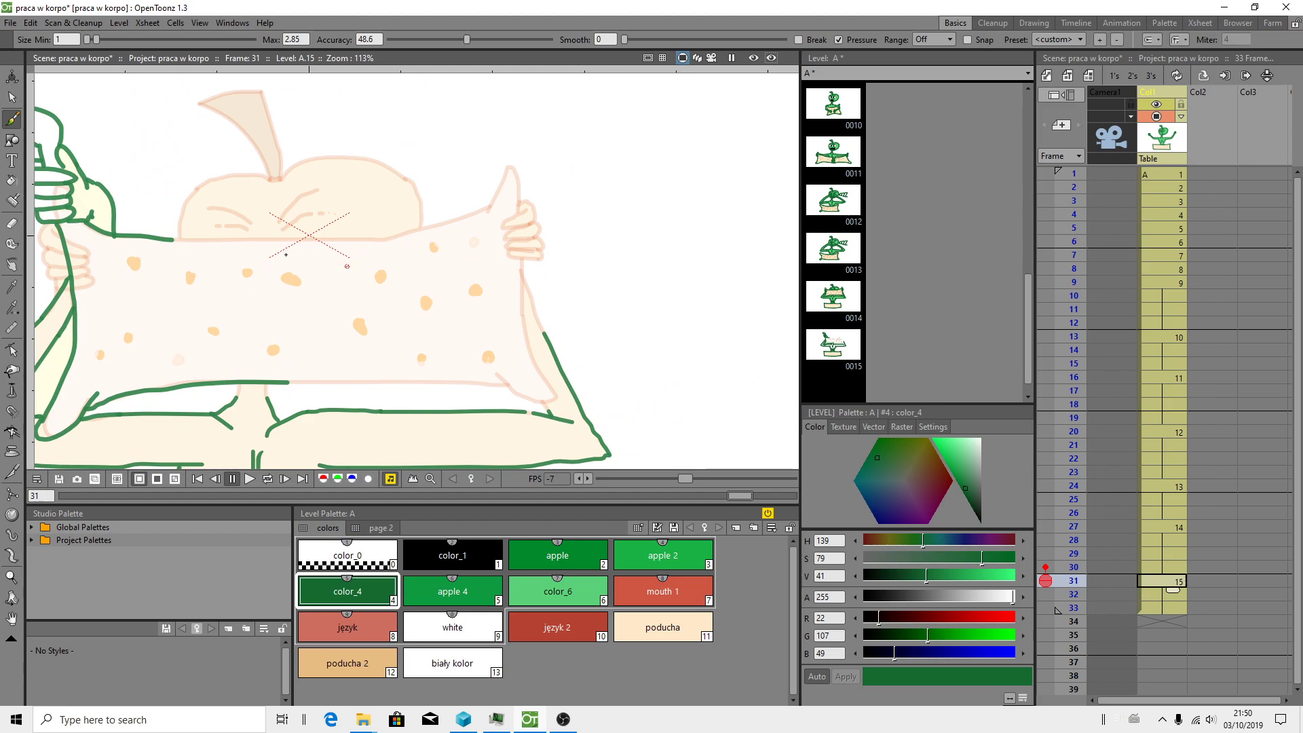
drag(173, 228, 334, 247)
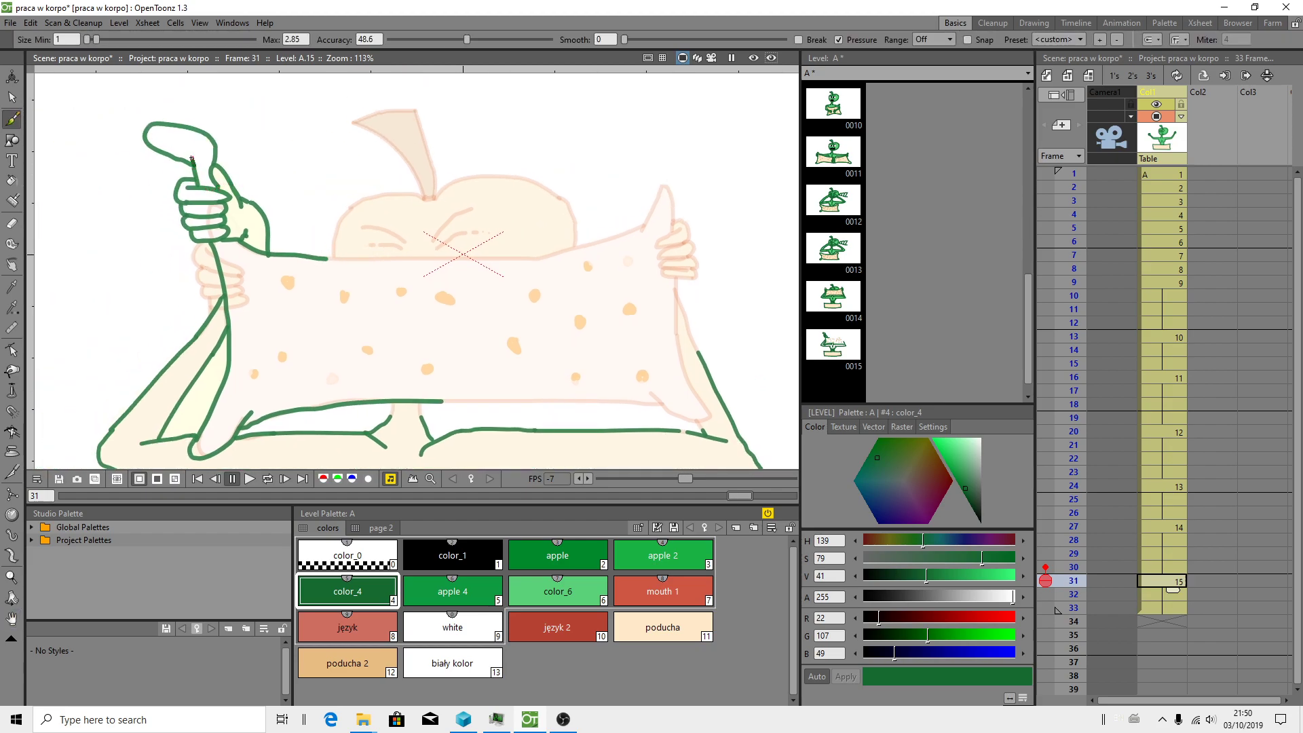
mouse_move(325, 258)
mouse_down()
mouse_move(528, 255)
mouse_move(611, 228)
mouse_up()
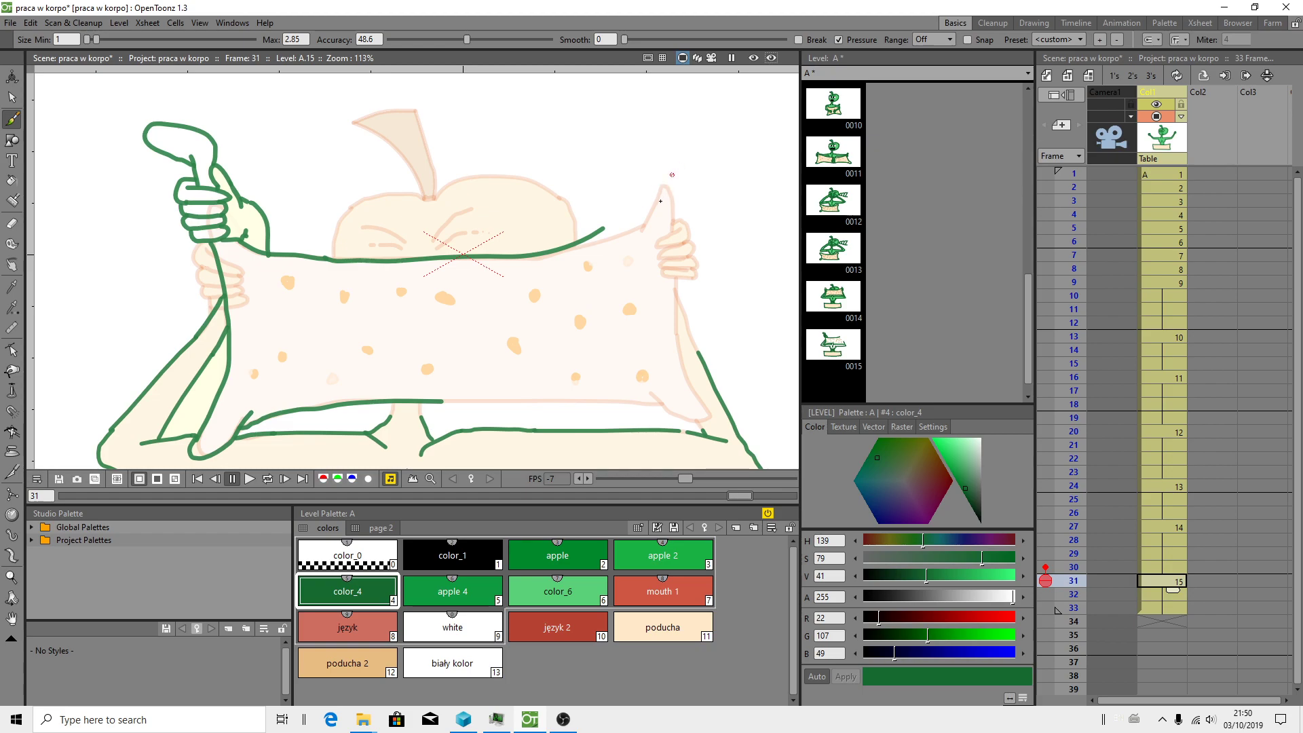
Step: Draw the raised right pillow corner with the hand gripping it, and the pillow's side edge below that hand
mouse_move(637, 210)
mouse_down()
mouse_move(670, 173)
mouse_move(641, 217)
mouse_move(678, 148)
mouse_move(680, 177)
mouse_move(656, 204)
mouse_move(705, 214)
mouse_move(668, 227)
mouse_move(705, 227)
mouse_move(672, 235)
mouse_move(703, 242)
mouse_move(670, 251)
mouse_move(713, 254)
mouse_move(717, 222)
mouse_move(698, 197)
mouse_move(551, 257)
mouse_move(551, 271)
mouse_move(626, 177)
mouse_move(567, 199)
mouse_move(534, 233)
mouse_up()
key(ctrl+z)
key(space)
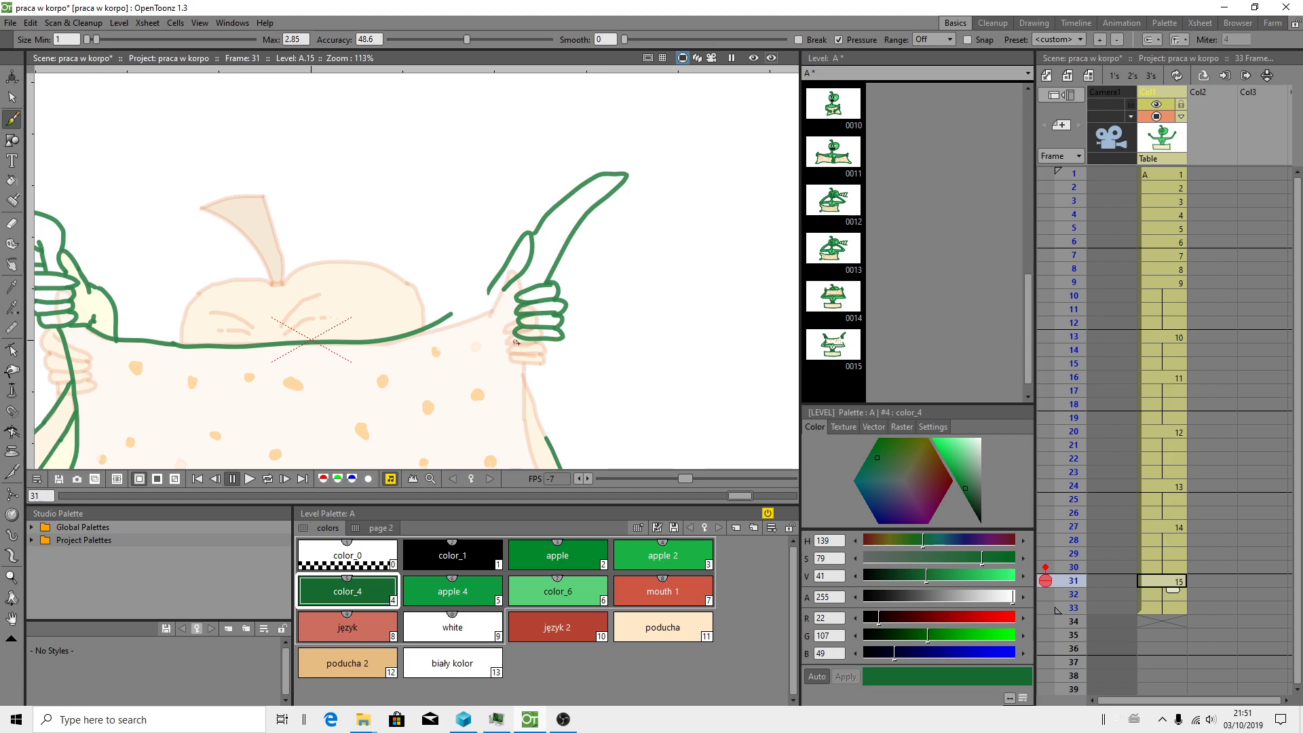
mouse_move(487, 292)
mouse_down()
mouse_move(468, 320)
mouse_move(508, 348)
mouse_move(492, 348)
mouse_up()
key(ctrl+z)
key(space)
drag(661, 346, 674, 188)
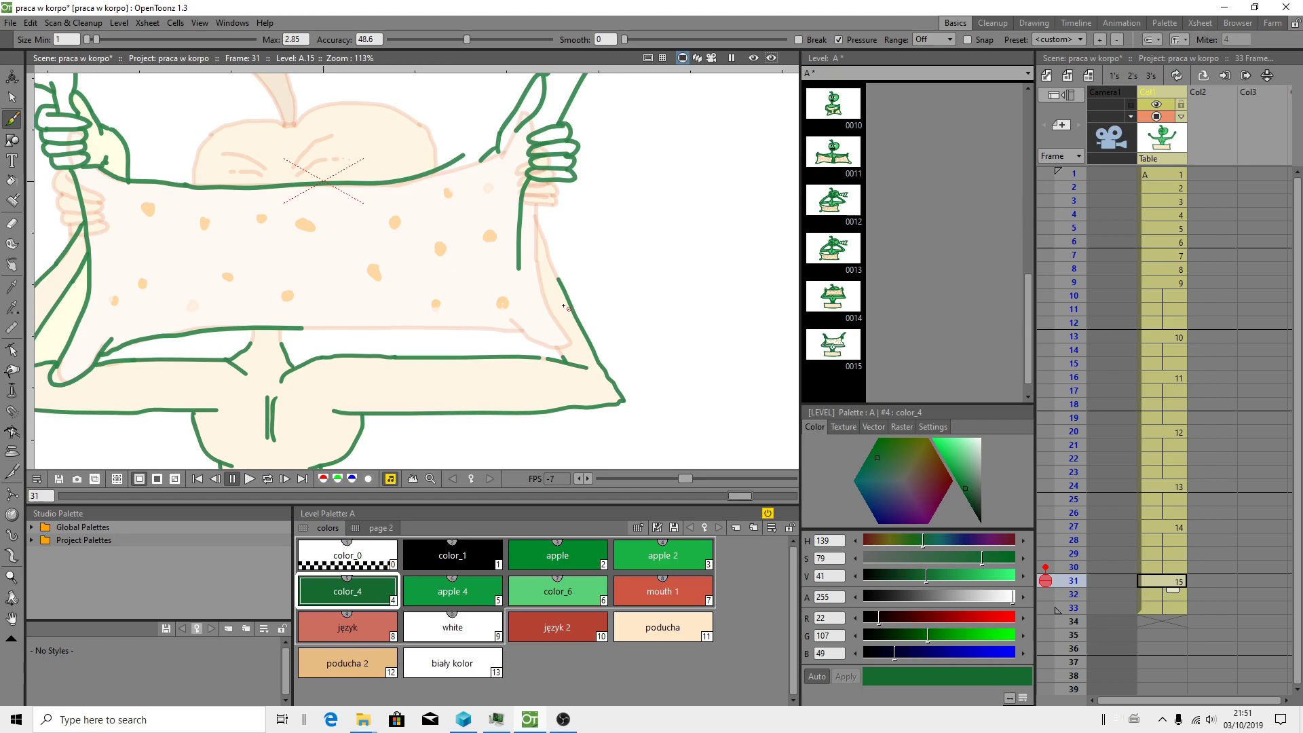
Step: Erase the old right forearm and elbow outline and the right end of the pillow's upper edge with the 32.6 eraser
click(12, 222)
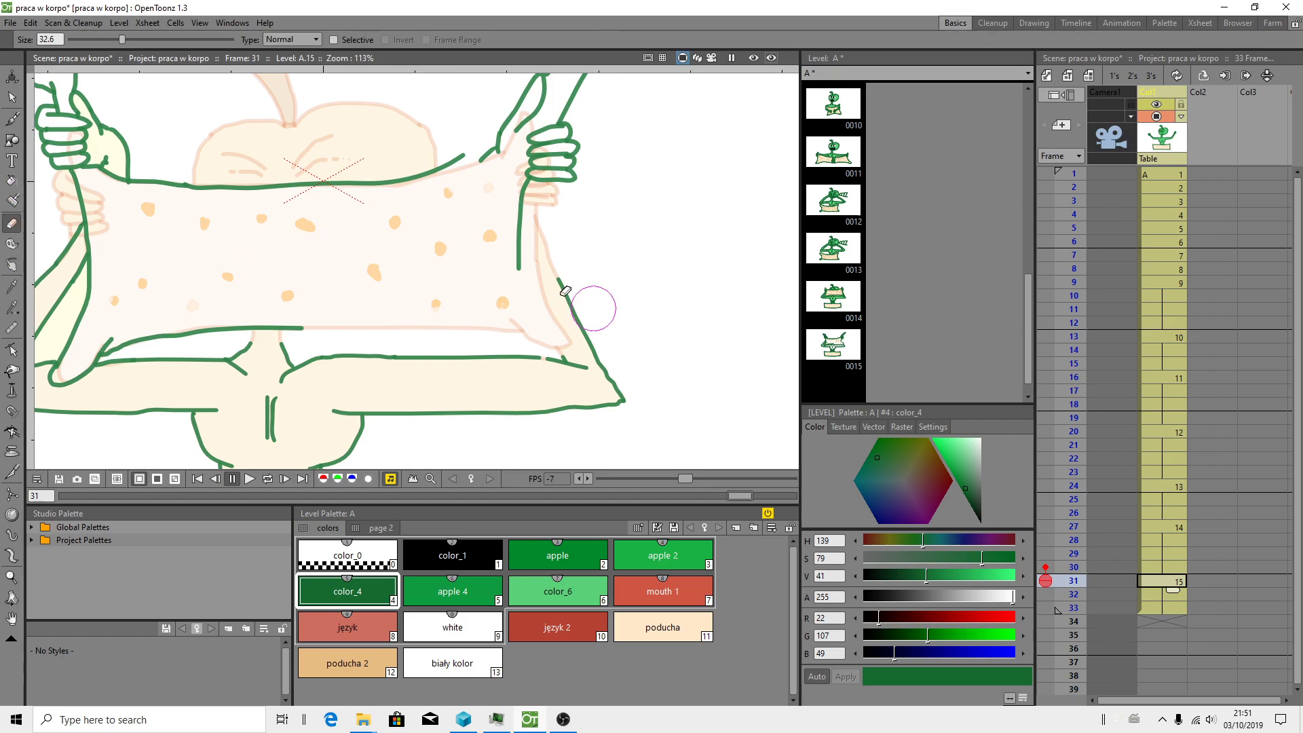
mouse_move(576, 324)
mouse_down()
mouse_move(600, 385)
mouse_move(565, 353)
mouse_move(589, 407)
mouse_move(609, 390)
mouse_move(541, 361)
mouse_up()
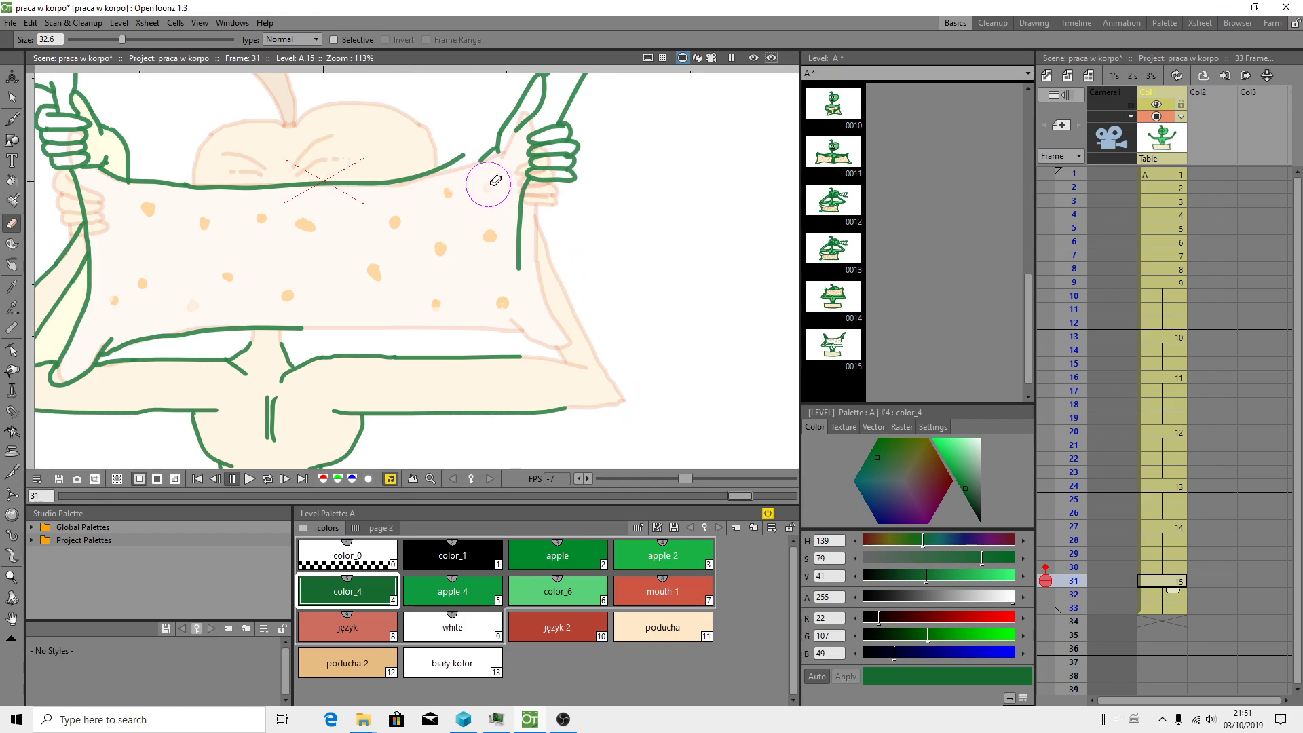
mouse_move(486, 182)
mouse_down()
mouse_move(463, 162)
mouse_move(410, 177)
mouse_move(486, 152)
mouse_up()
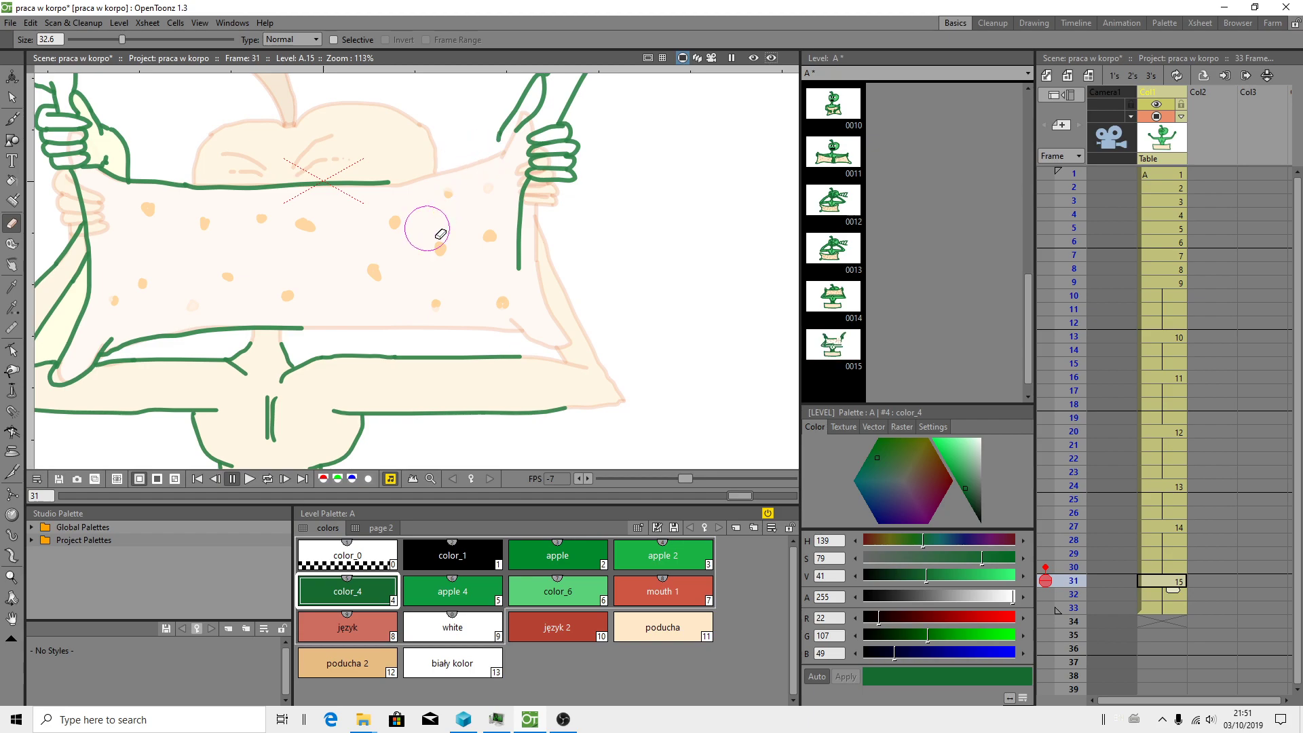
Step: Redraw the right end of the pillow's upper edge so it joins the raised corner, and add a short fold line there
click(11, 118)
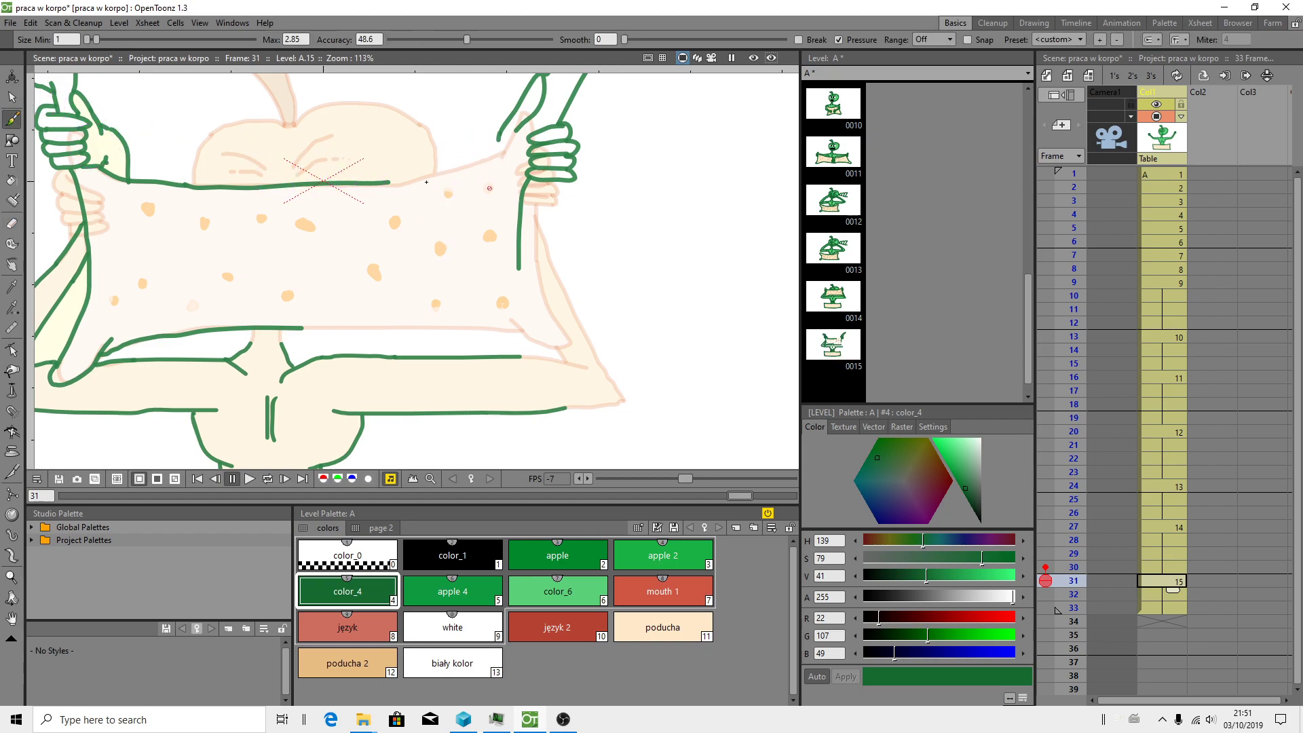
mouse_move(508, 135)
mouse_down()
mouse_move(458, 172)
mouse_move(388, 183)
mouse_up()
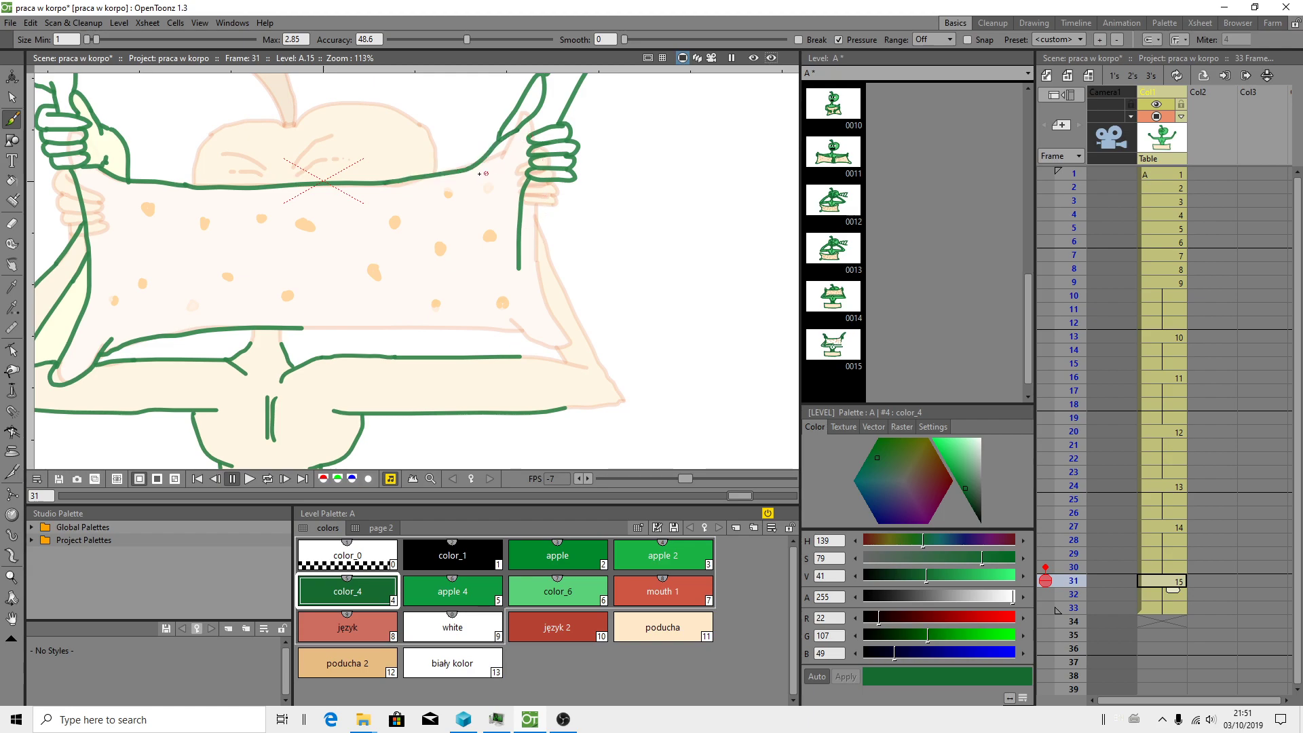
drag(468, 168, 495, 164)
Step: Draw the pillow's lower right corner and complete the lower edge back to the line already drawn at the middle
mouse_move(519, 272)
mouse_down()
mouse_move(554, 333)
mouse_move(459, 309)
mouse_up()
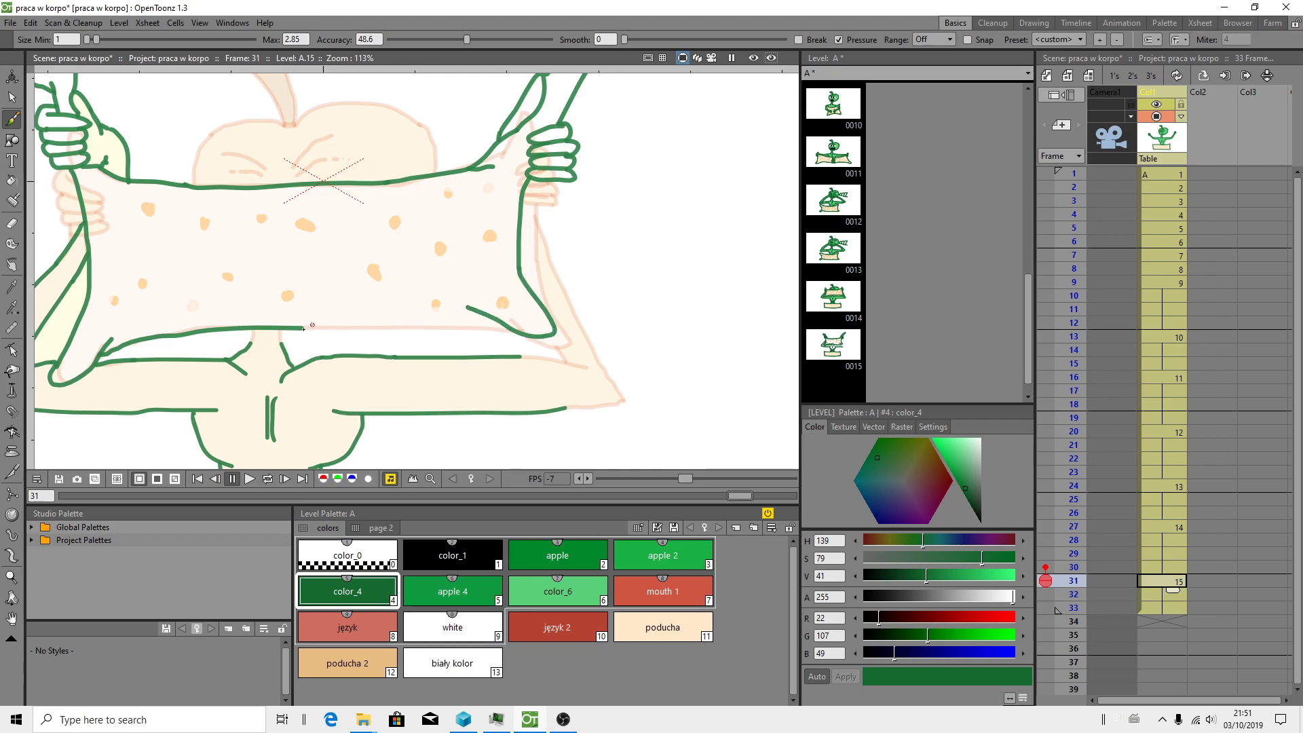
drag(307, 328, 405, 319)
key(ctrl+z)
drag(511, 328, 283, 326)
key(ctrl+z)
mouse_move(513, 330)
mouse_down()
mouse_move(315, 327)
mouse_move(257, 329)
mouse_up()
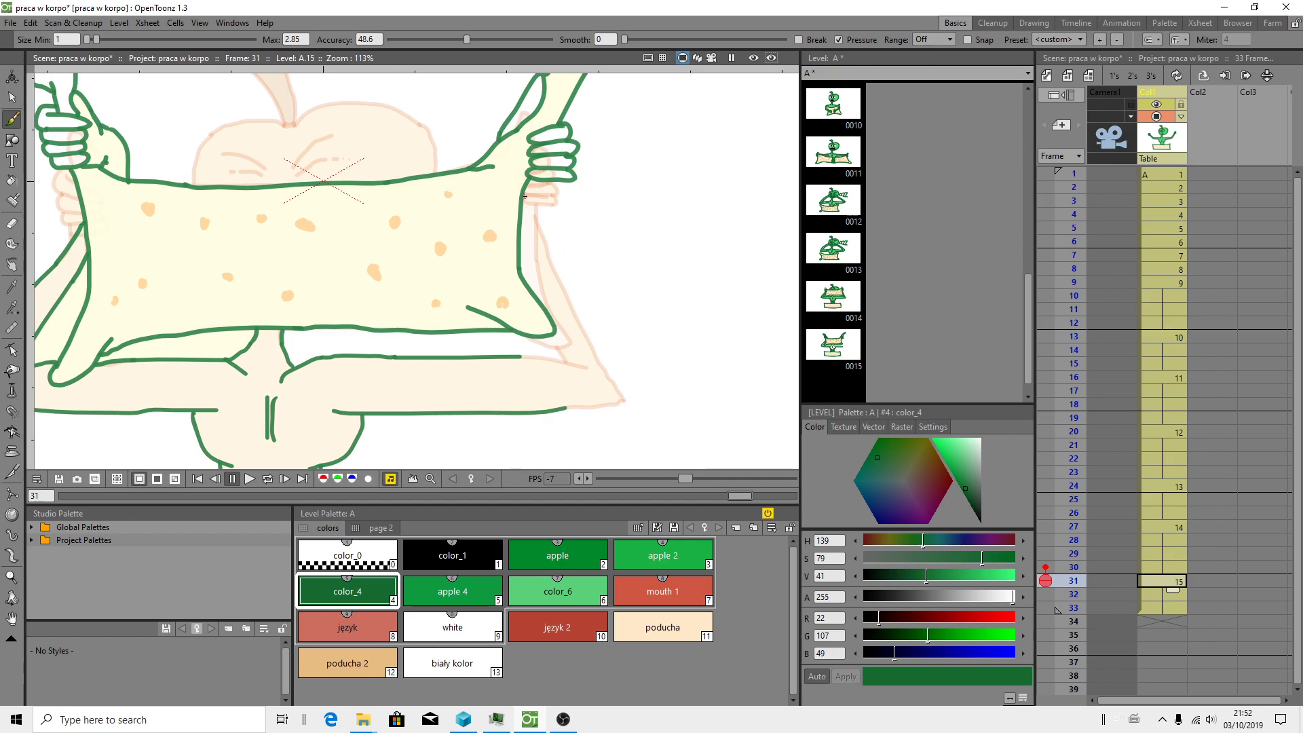
Step: Outline the right forearm from the hand down around the elbow, and extend the upper arm line to meet it
mouse_move(526, 213)
mouse_down()
mouse_move(620, 395)
mouse_move(557, 405)
mouse_up()
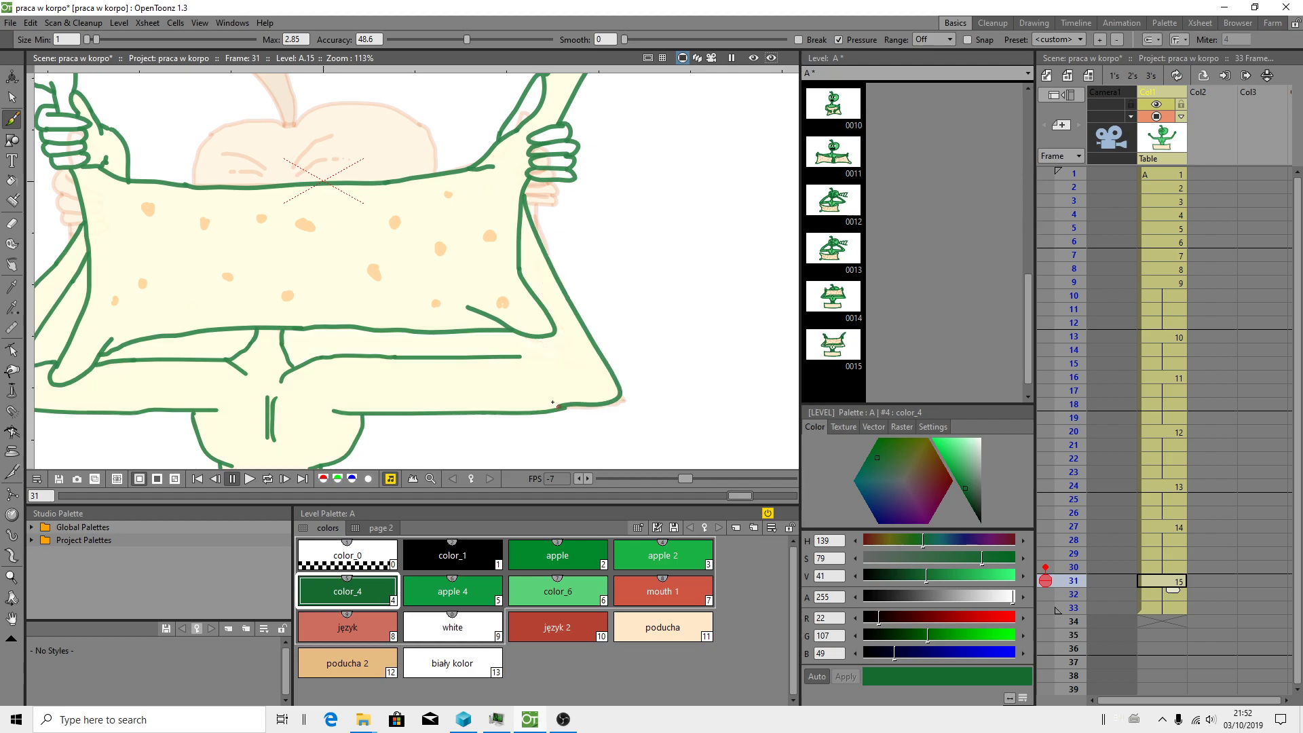
mouse_move(517, 354)
mouse_down()
mouse_move(578, 365)
mouse_move(548, 314)
mouse_up()
scroll(106, 276, down, 1)
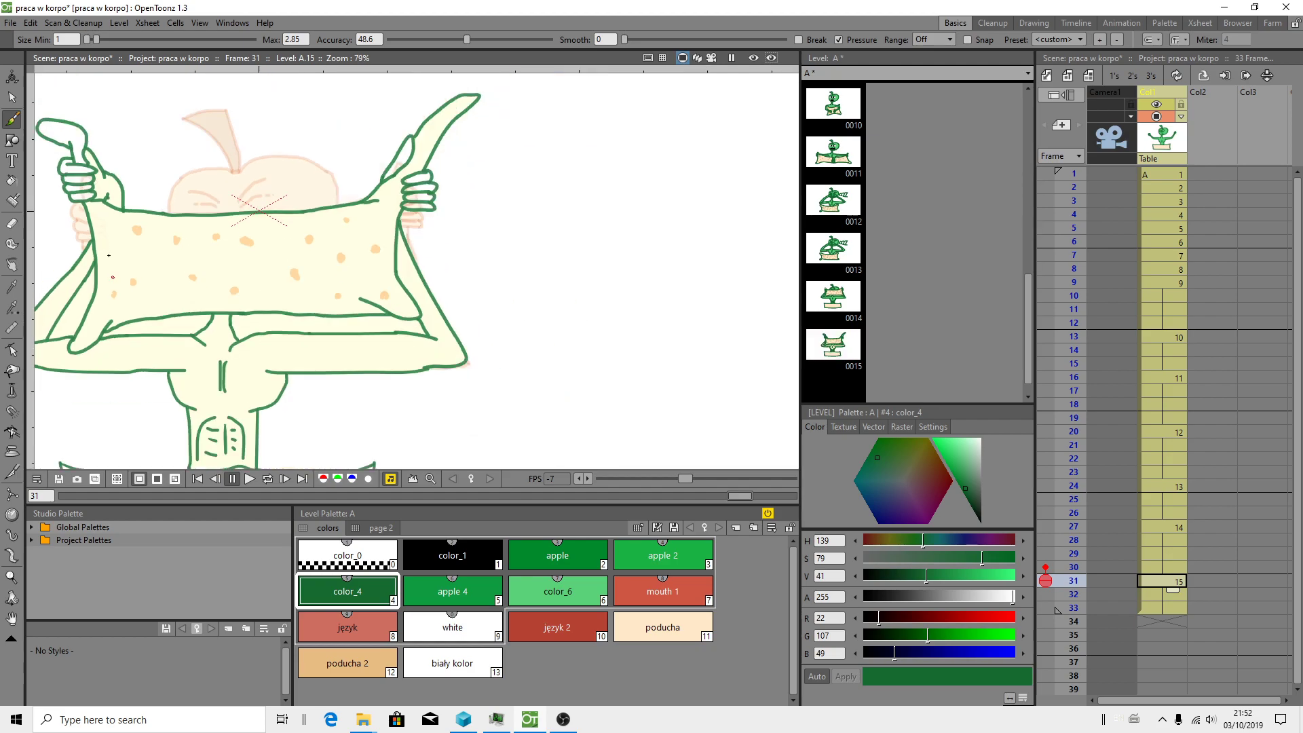
Step: Clear the fill from the pillow, arms and body of drawing 15 by filling the areas with color_0
click(13, 180)
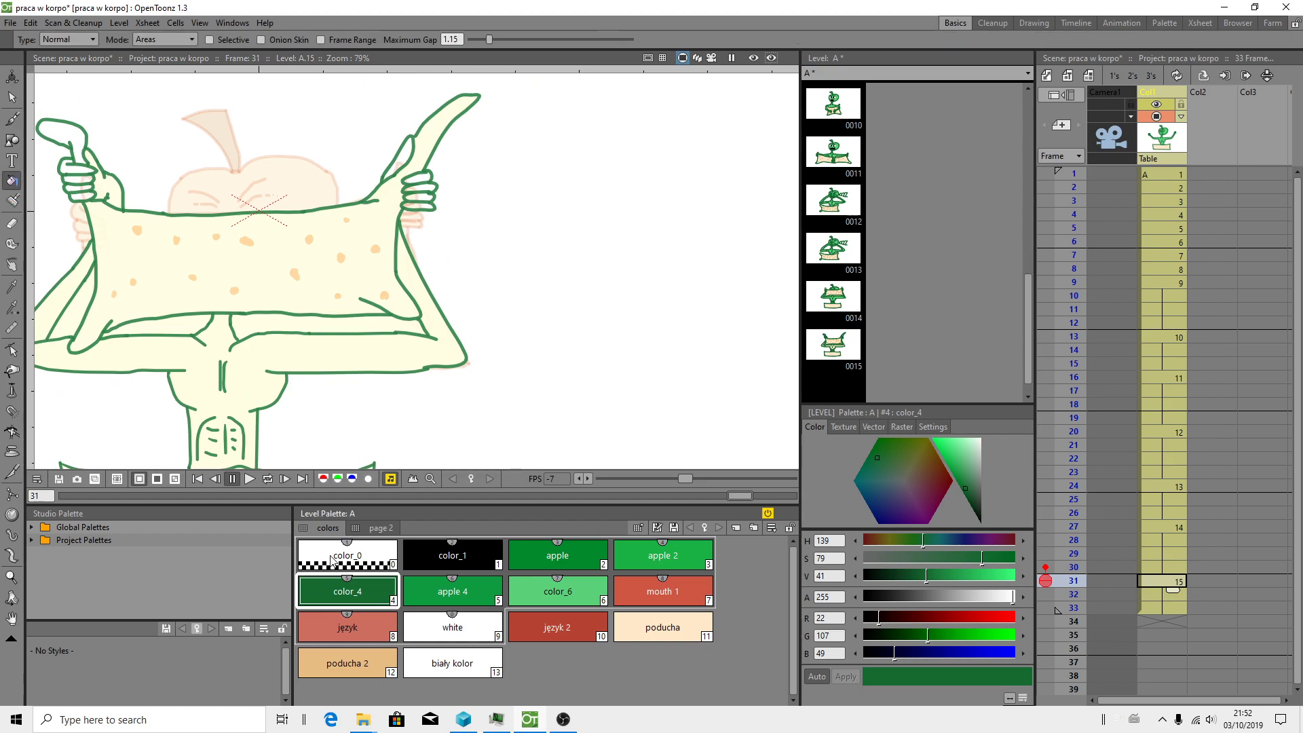
click(322, 556)
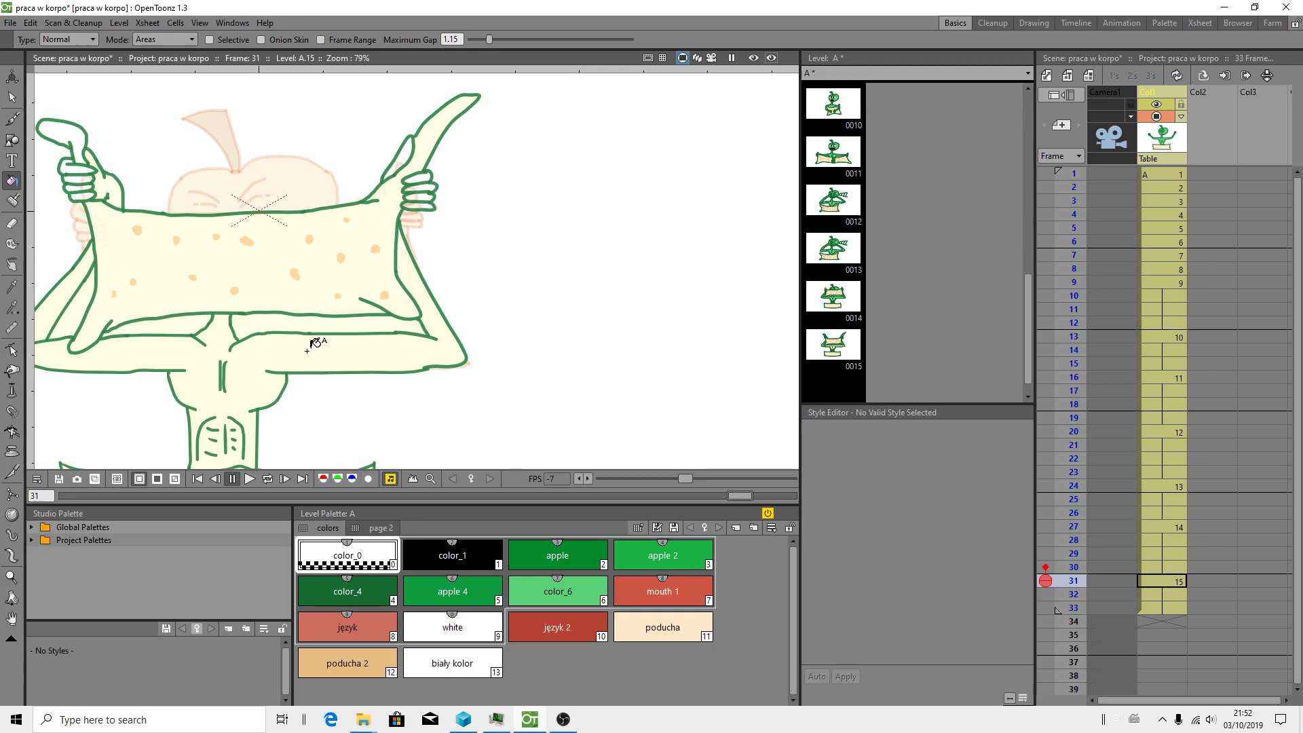
click(136, 230)
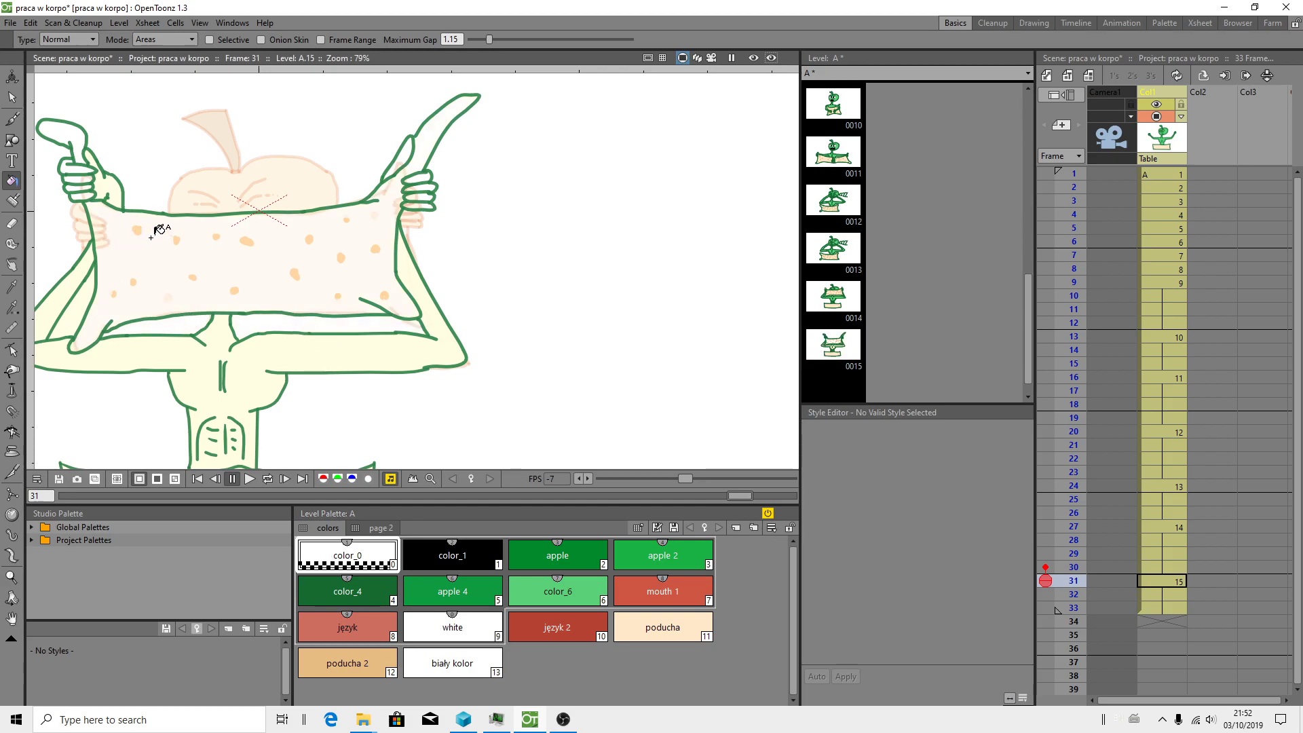
click(422, 271)
scroll(77, 188, up, 3)
scroll(158, 198, down, 3)
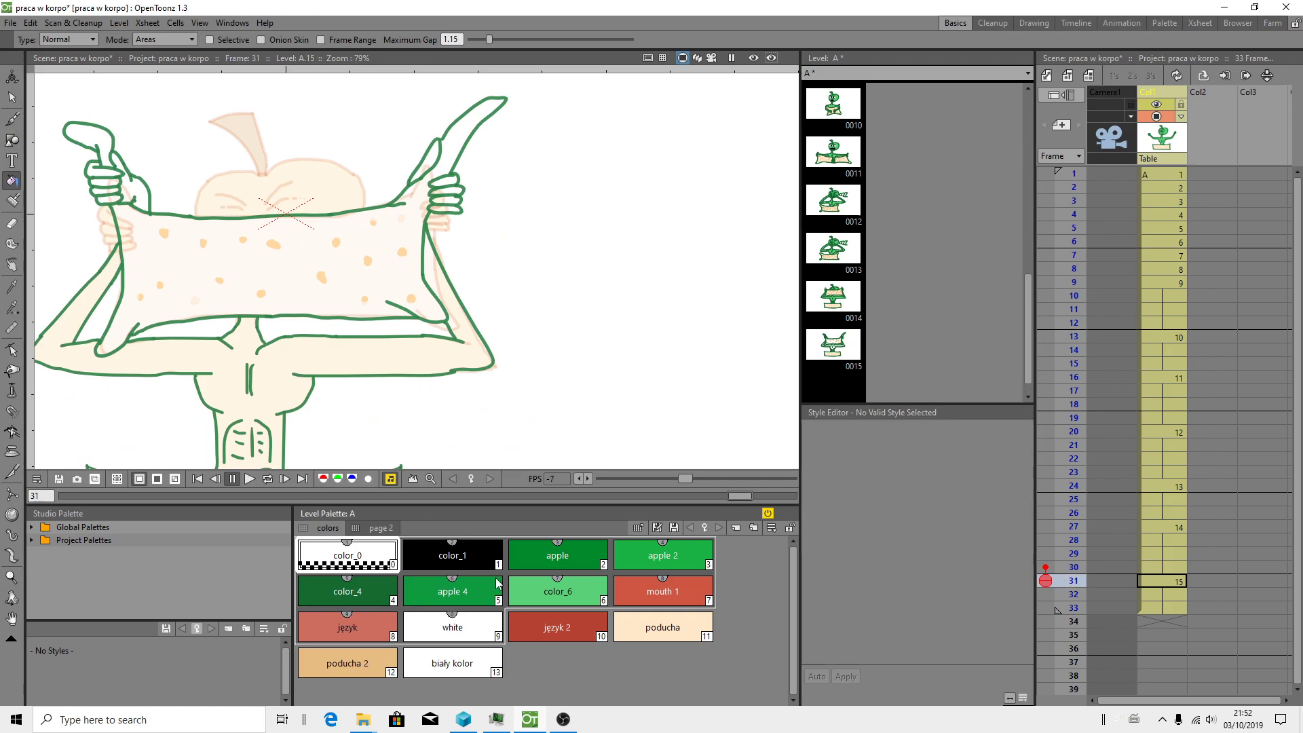
click(557, 589)
click(1045, 568)
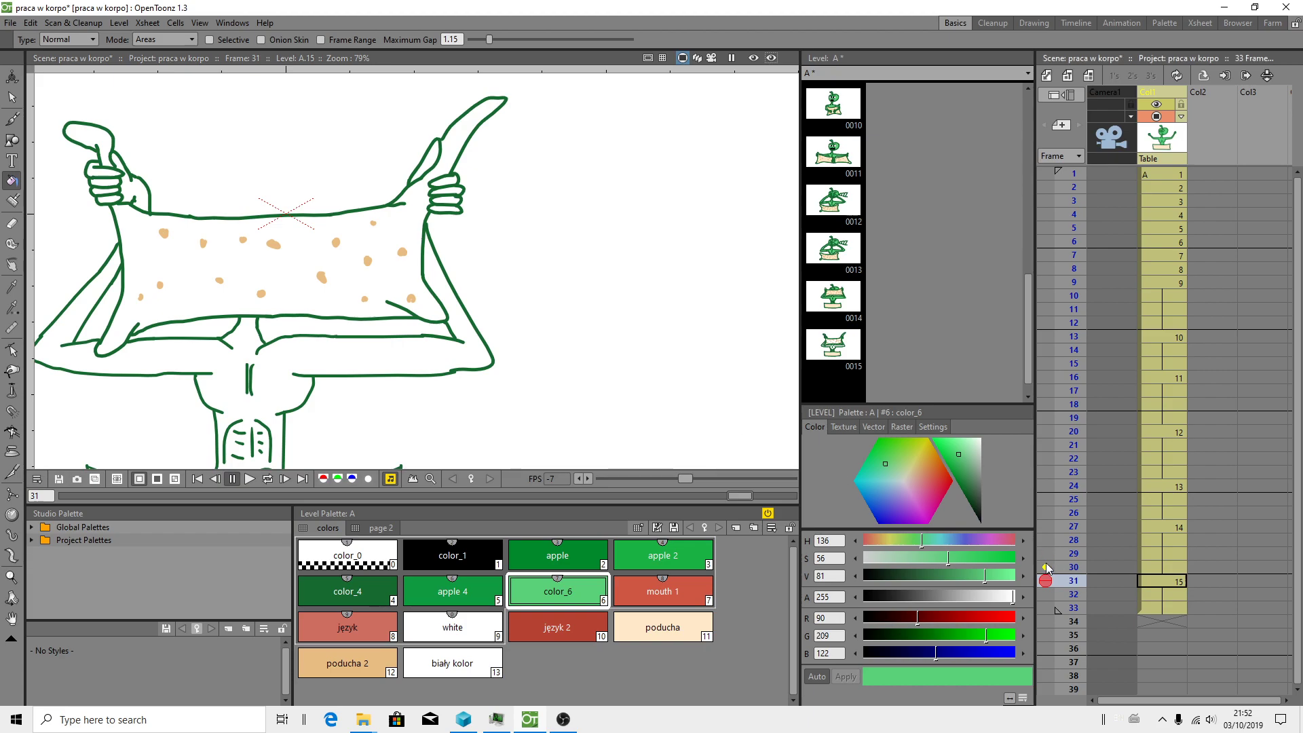
click(1045, 567)
Step: Draw the apple head's outline above the pillow's upper edge with the brush in color_4, following the onion skin
click(367, 592)
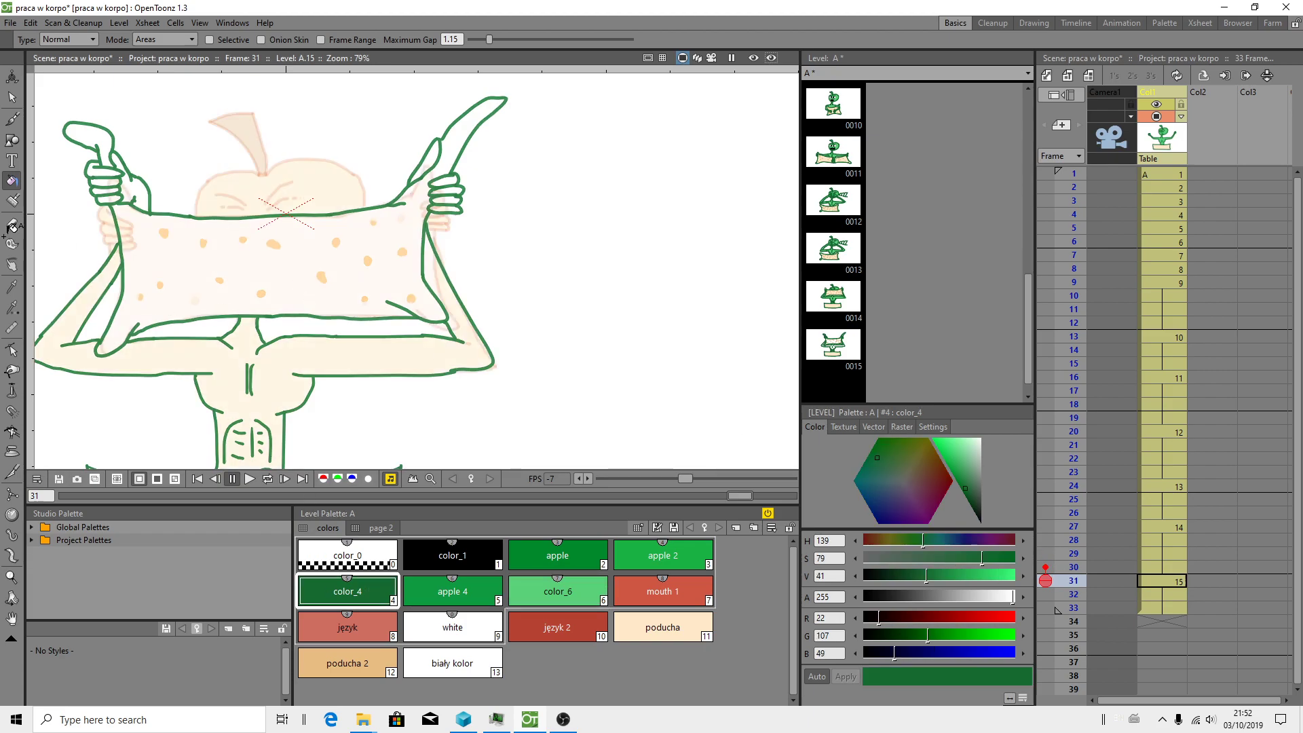
click(11, 119)
scroll(379, 302, up, 3)
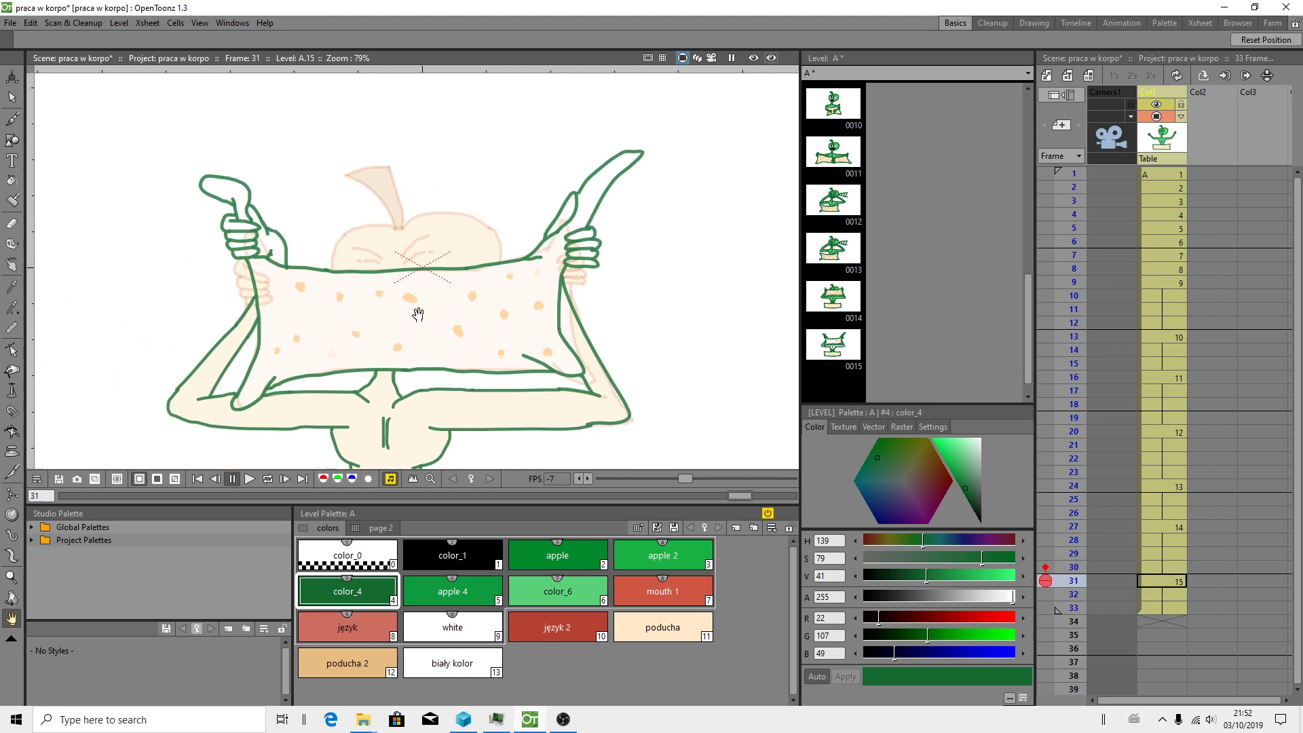
mouse_move(366, 292)
mouse_down()
mouse_move(399, 241)
mouse_move(475, 244)
mouse_move(493, 226)
mouse_move(551, 216)
mouse_move(617, 234)
mouse_move(639, 291)
mouse_up()
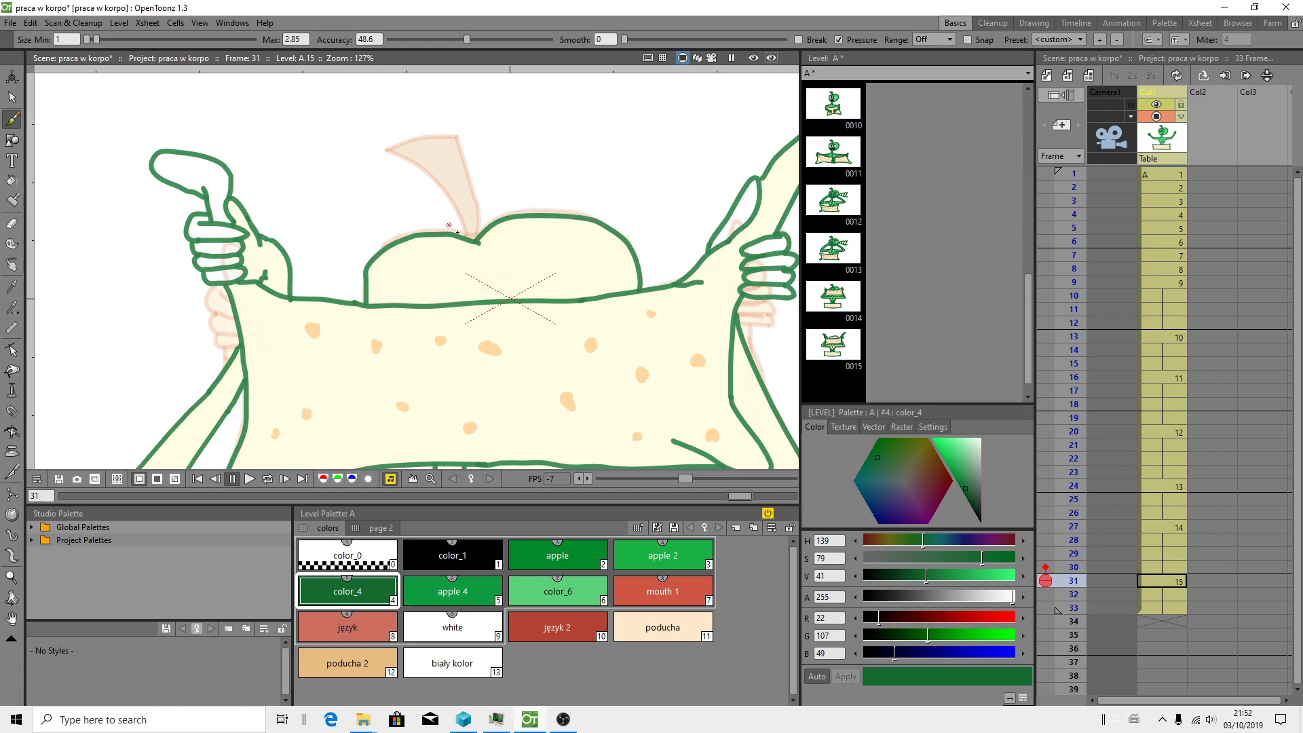
Step: Draw the stem and the squinting eye lines on the apple head with the brush in color_4
mouse_move(464, 228)
mouse_down()
mouse_move(442, 182)
mouse_move(380, 157)
mouse_move(460, 141)
mouse_move(478, 239)
mouse_up()
mouse_move(442, 285)
mouse_down()
mouse_move(398, 267)
mouse_move(423, 285)
mouse_move(400, 286)
mouse_move(530, 241)
mouse_up()
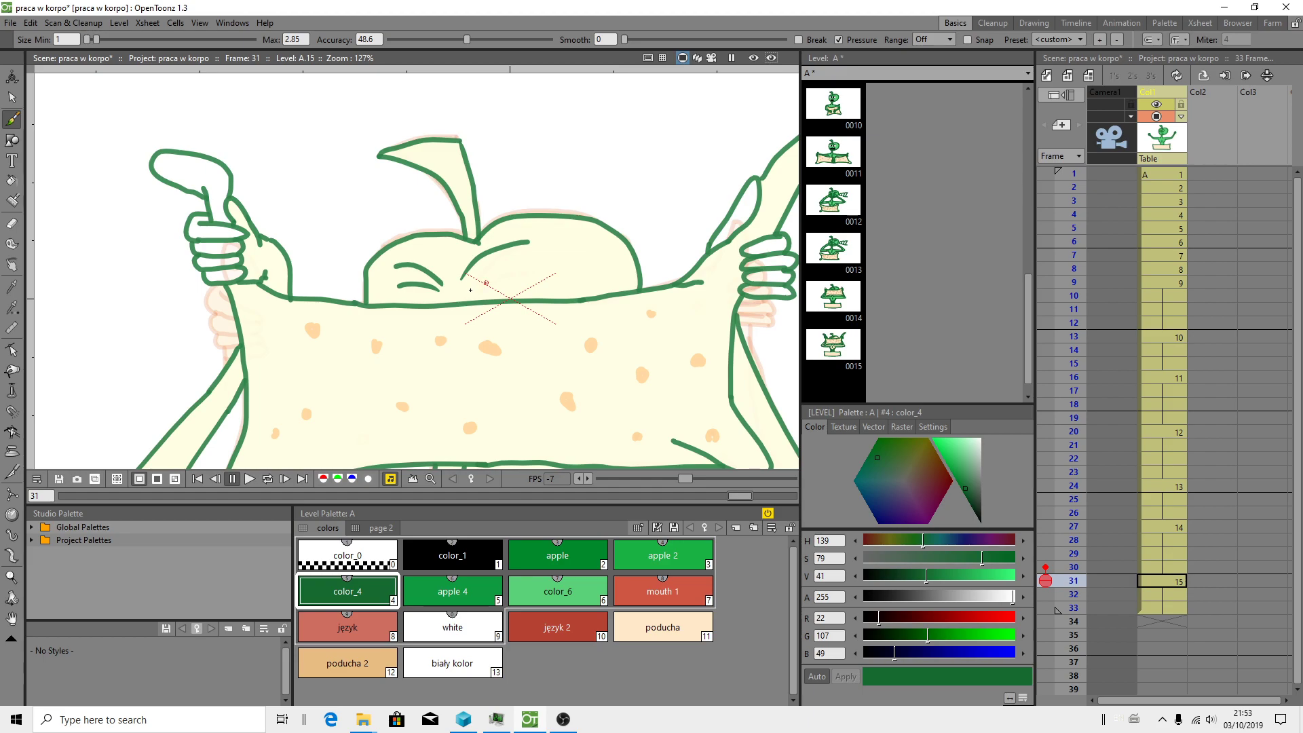
drag(464, 292, 509, 271)
Step: Fill the fingers and thumb of the right-hand fist with color_6 and turn off frame 30's onion skin
scroll(243, 237, down, 1)
scroll(332, 253, down, 1)
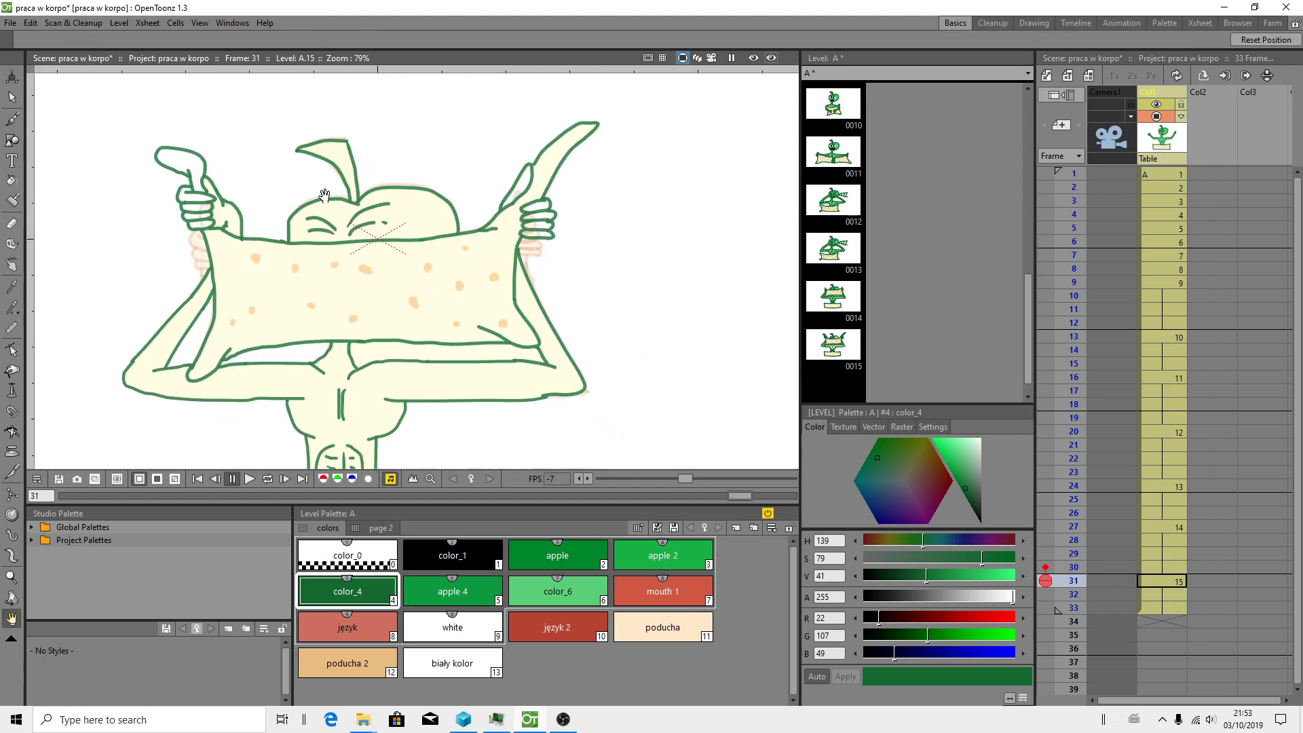
scroll(332, 253, up, 1)
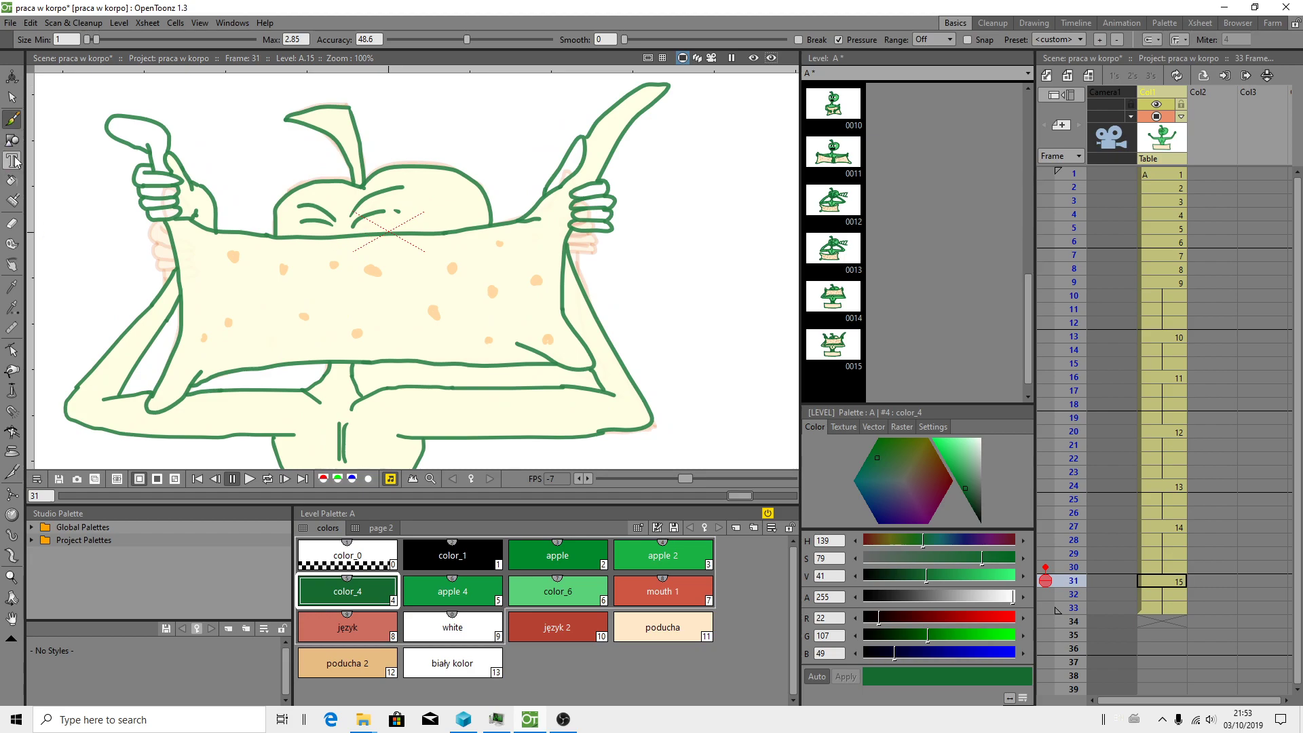
click(13, 182)
click(536, 597)
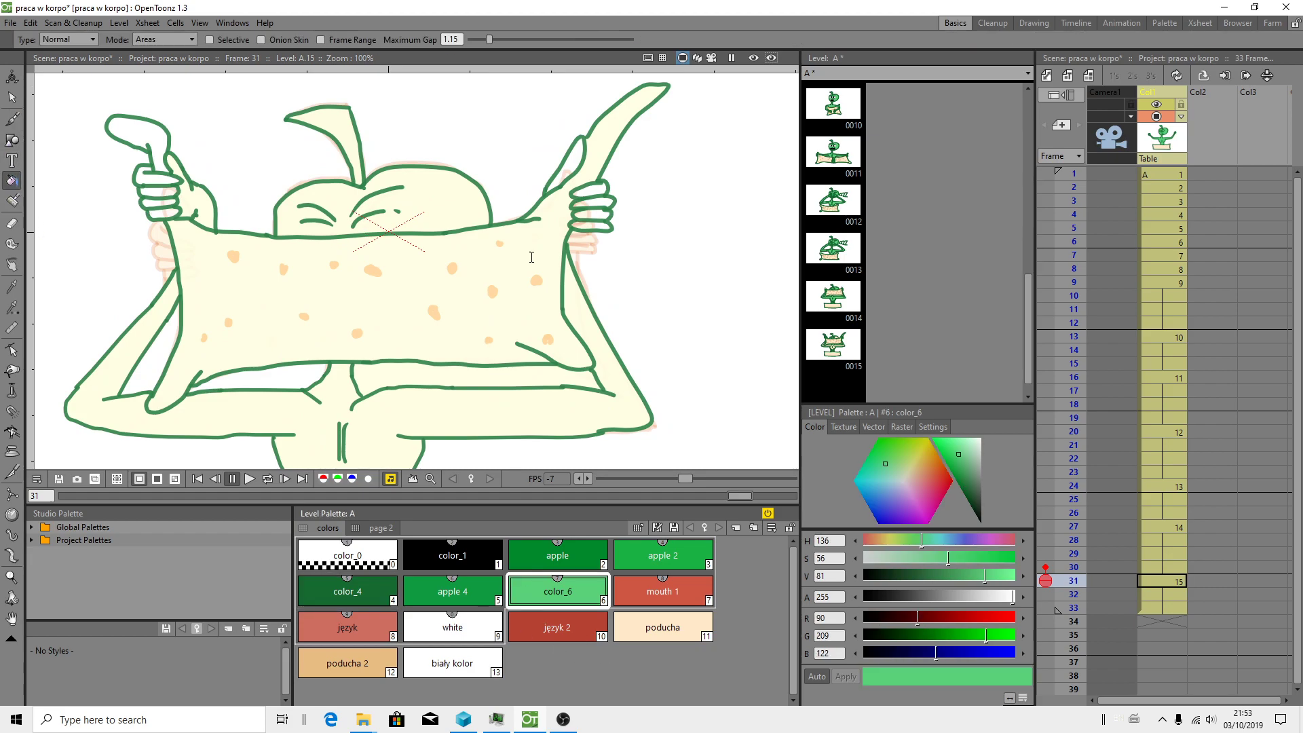
click(591, 201)
click(593, 211)
click(591, 220)
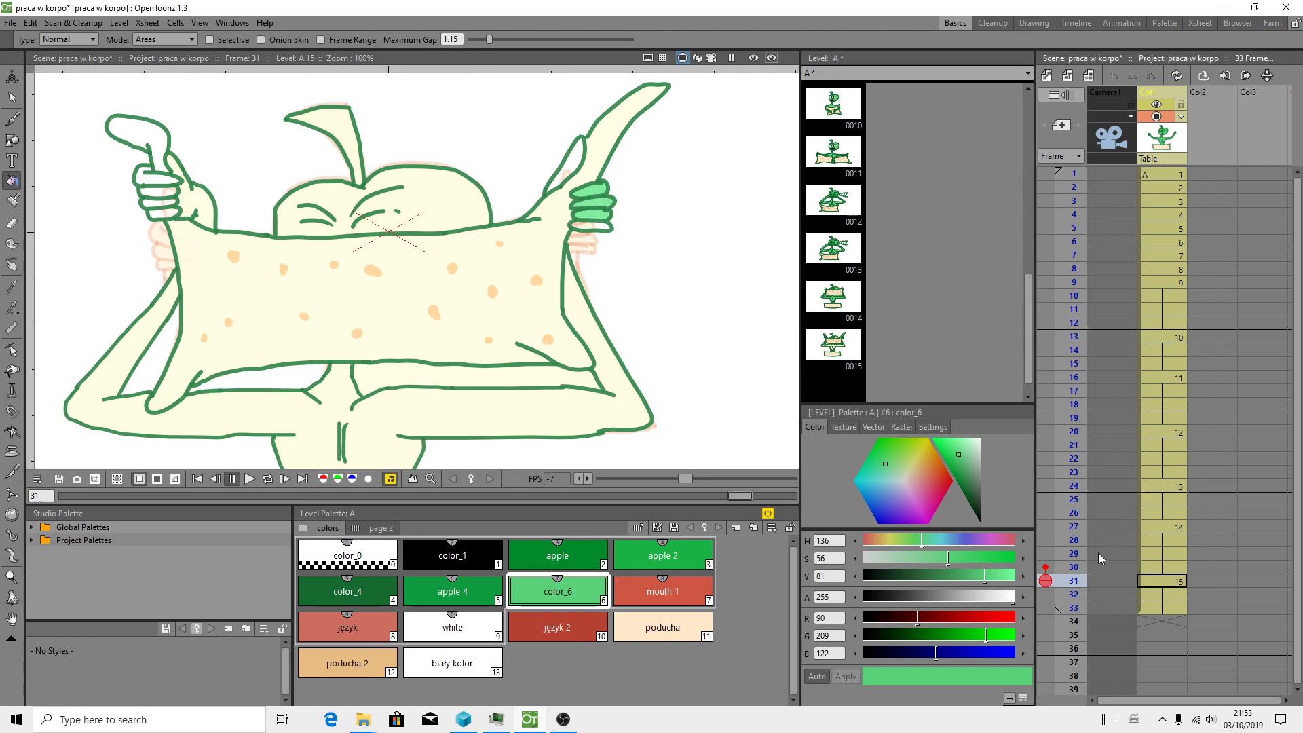
click(1045, 567)
click(582, 162)
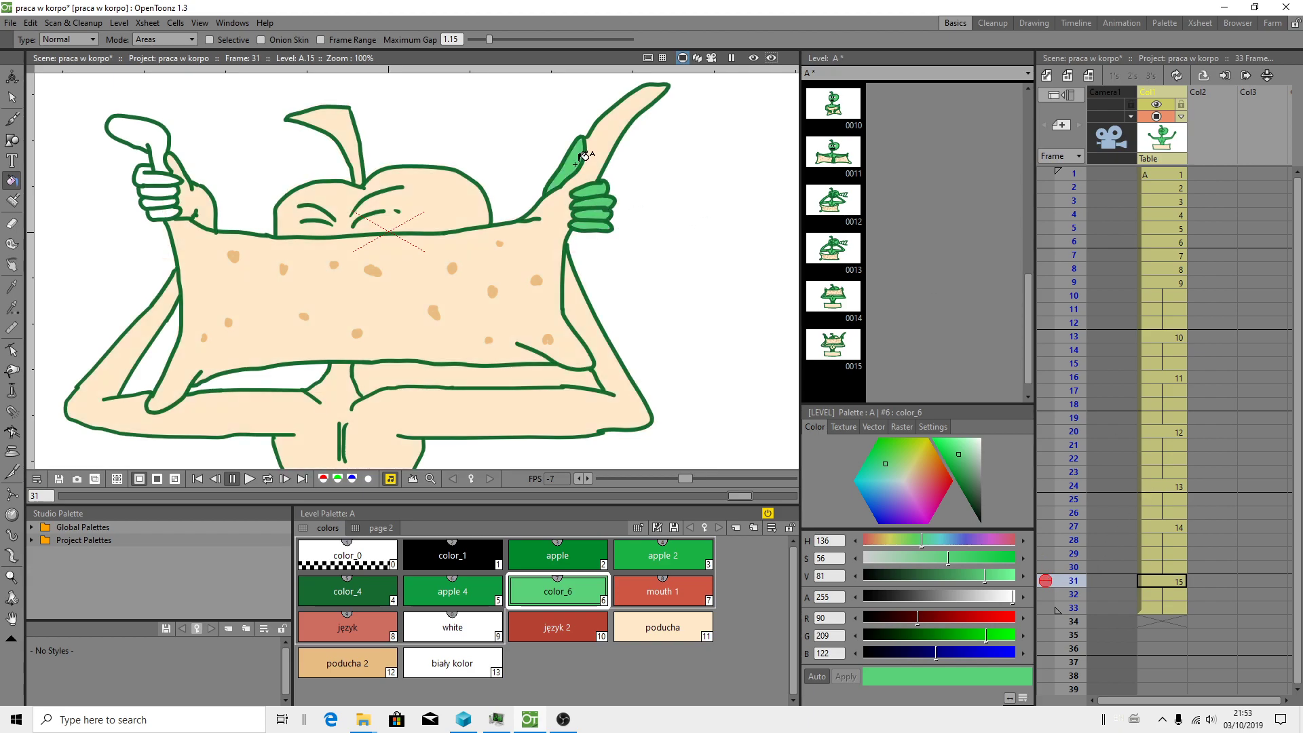
Step: Fill the fingers and back of the left-hand fist with color_6
click(160, 179)
click(163, 187)
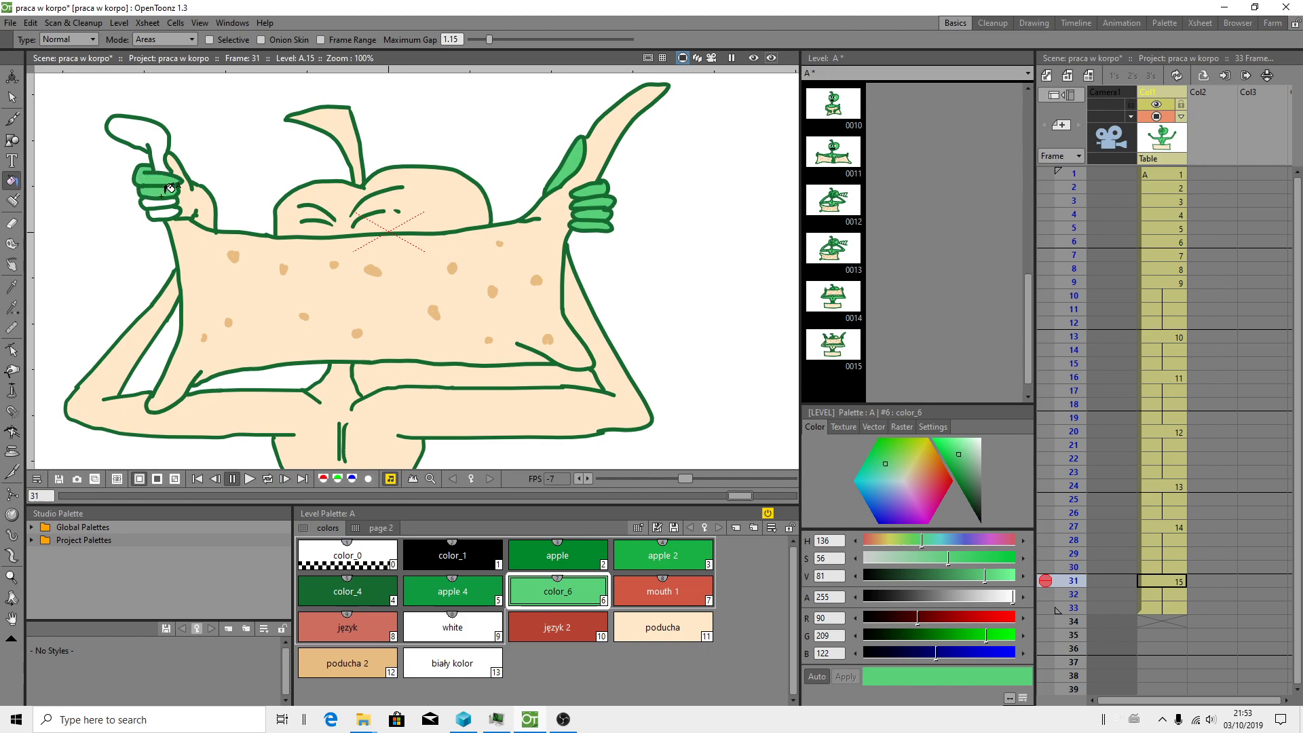
click(170, 197)
click(174, 201)
scroll(196, 176, up, 2)
click(207, 187)
Step: Fill the arms and torso with color_6
scroll(264, 200, down, 3)
scroll(265, 201, down, 1)
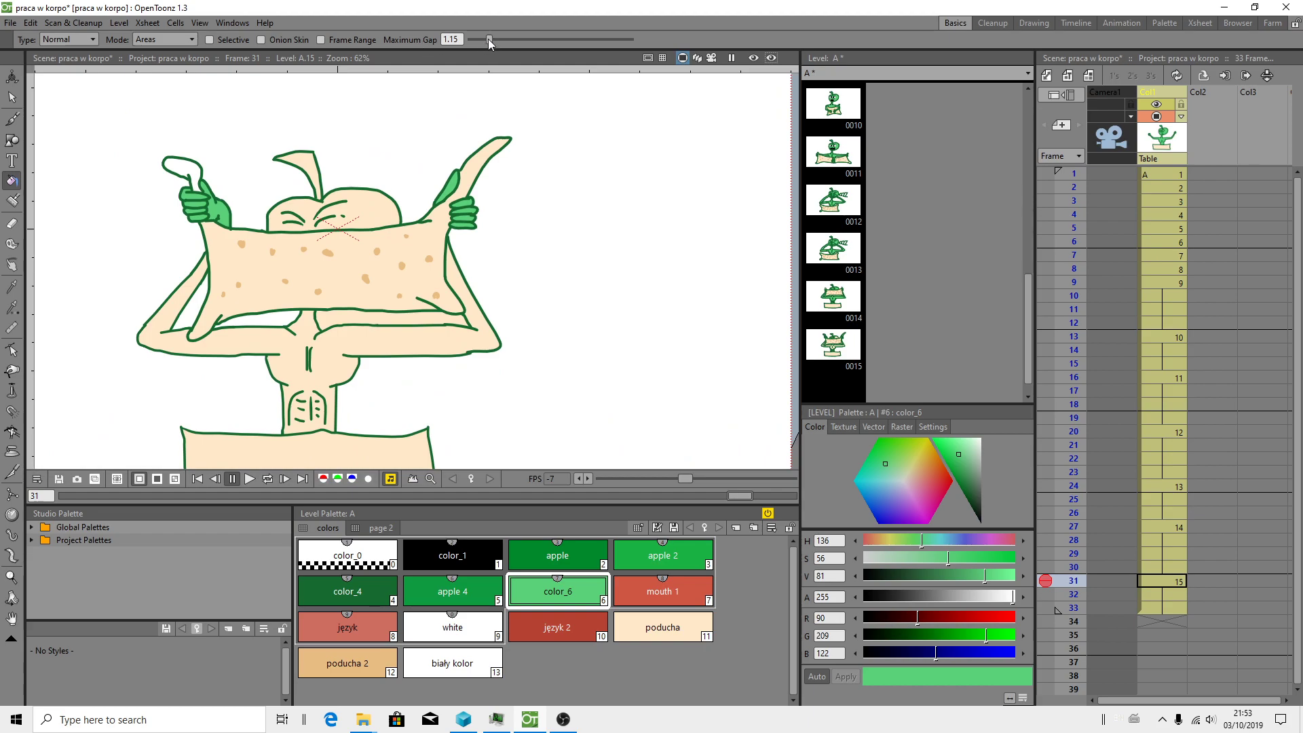
scroll(309, 336, up, 1)
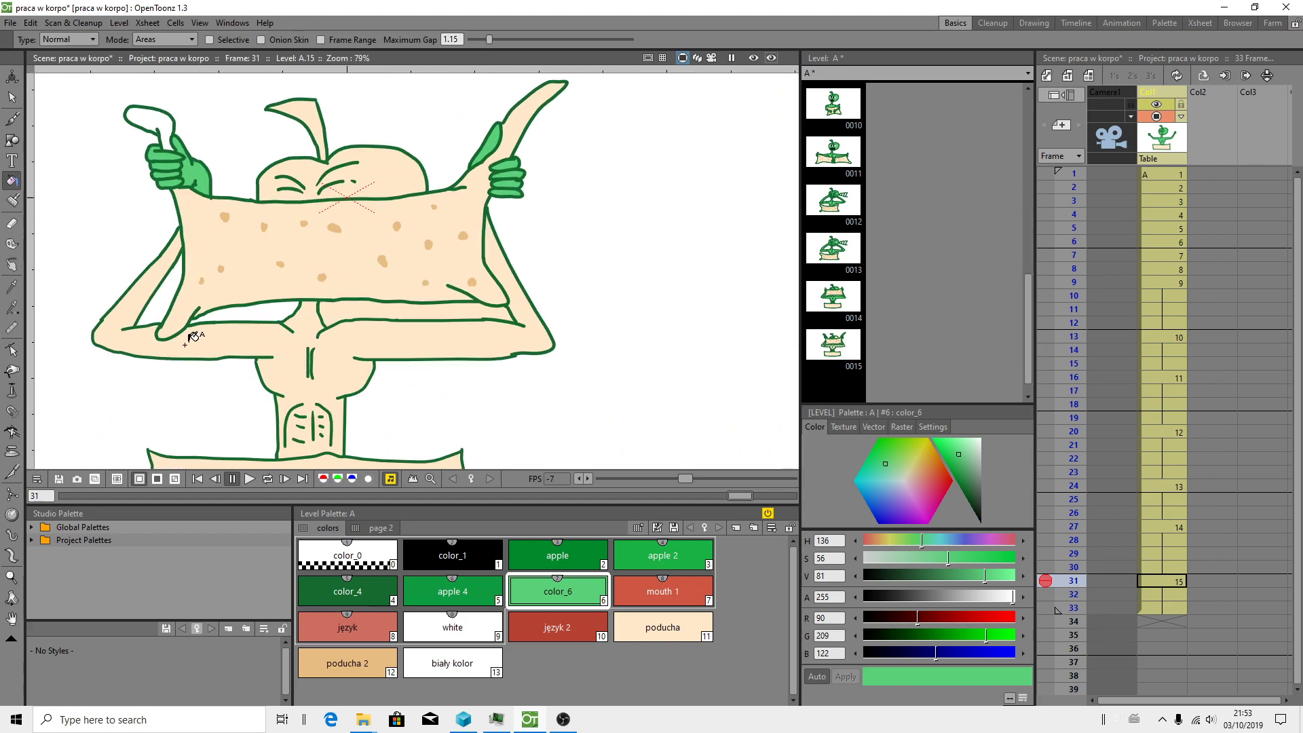
click(180, 345)
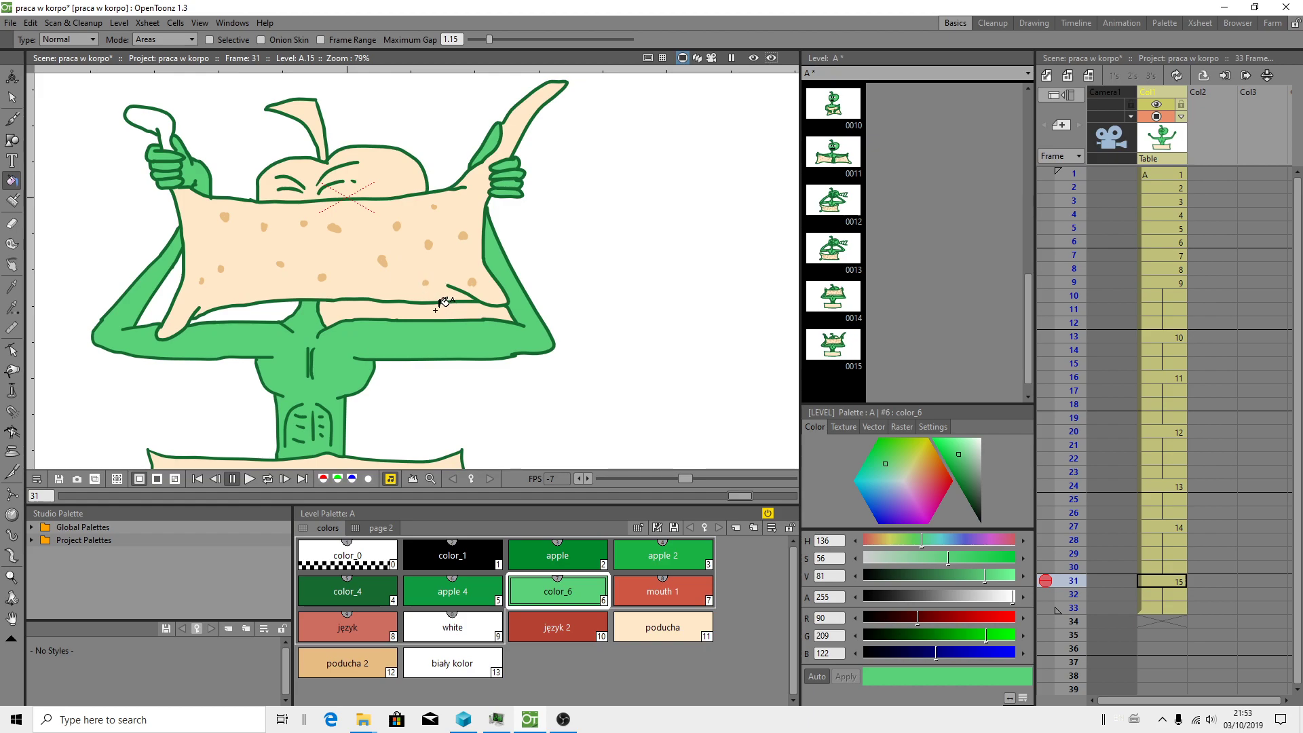
Step: Fill the apple's stem with apple 4 and the pillow's upper left corner with poducha
scroll(466, 305, down, 1)
scroll(398, 292, up, 2)
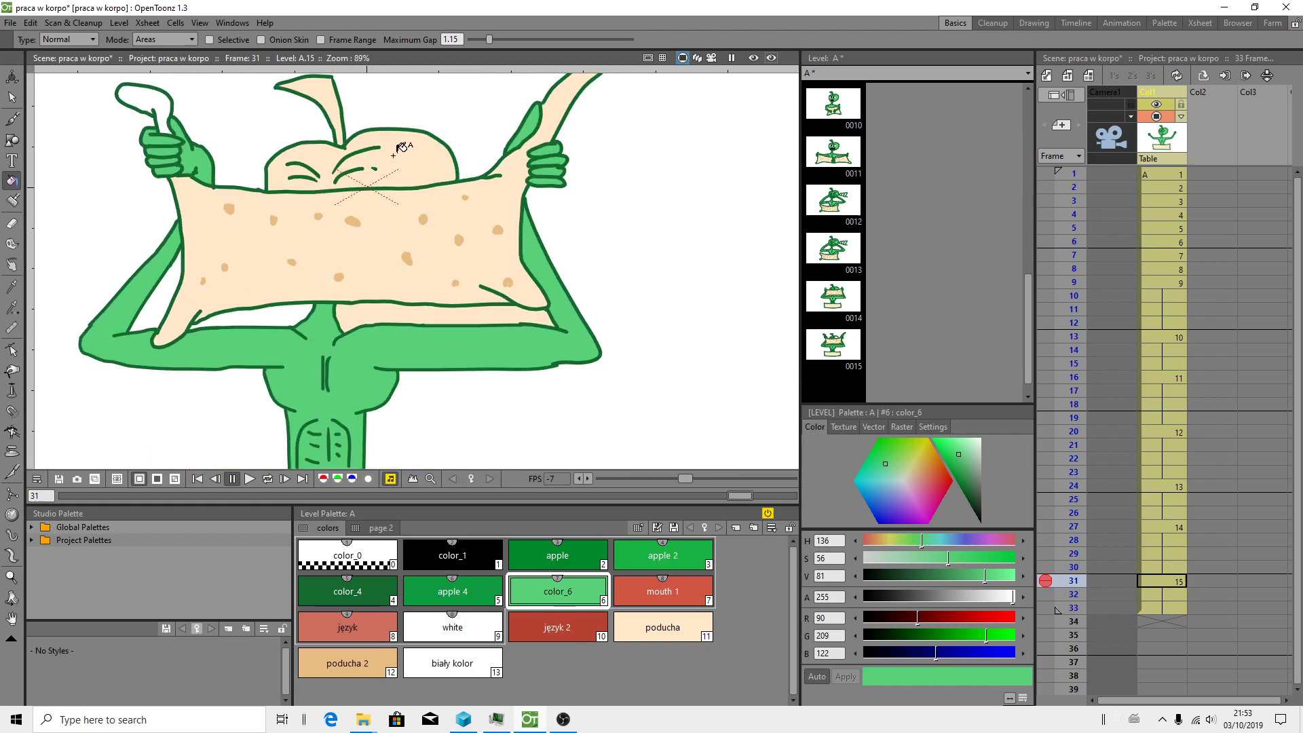
click(533, 563)
click(330, 88)
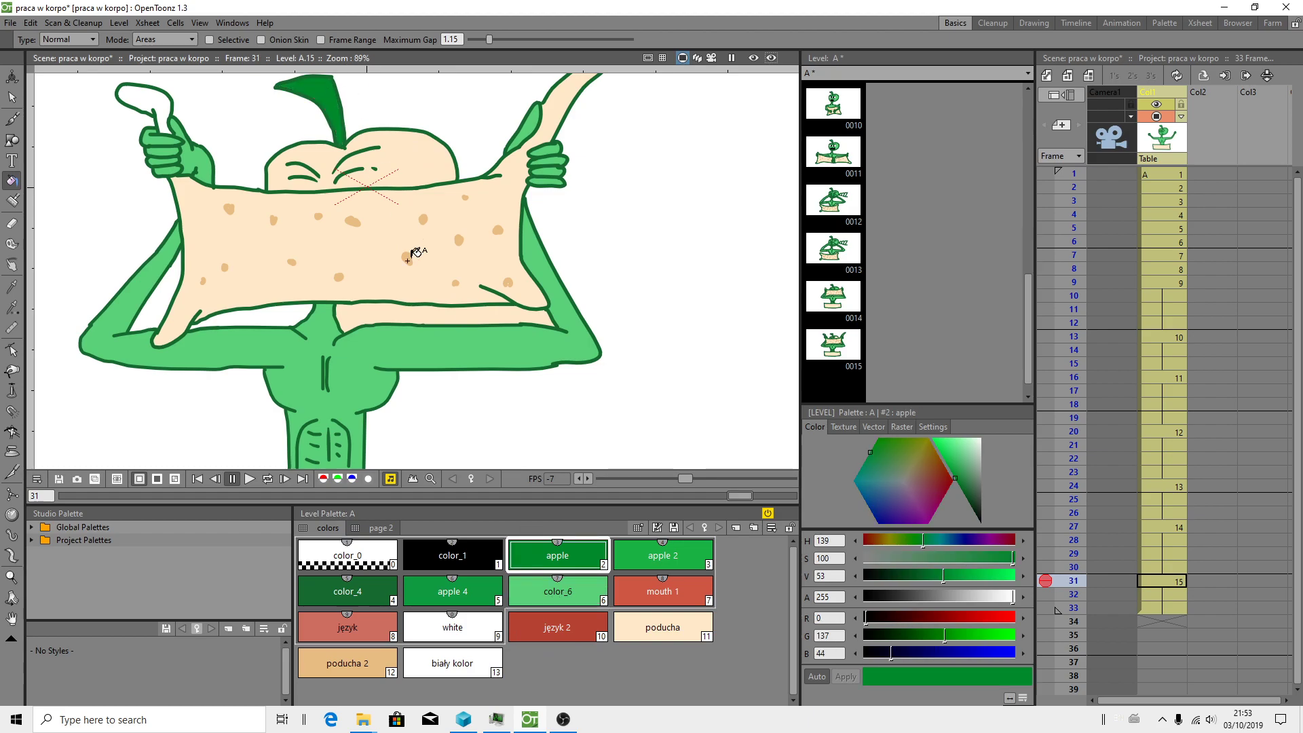
click(452, 590)
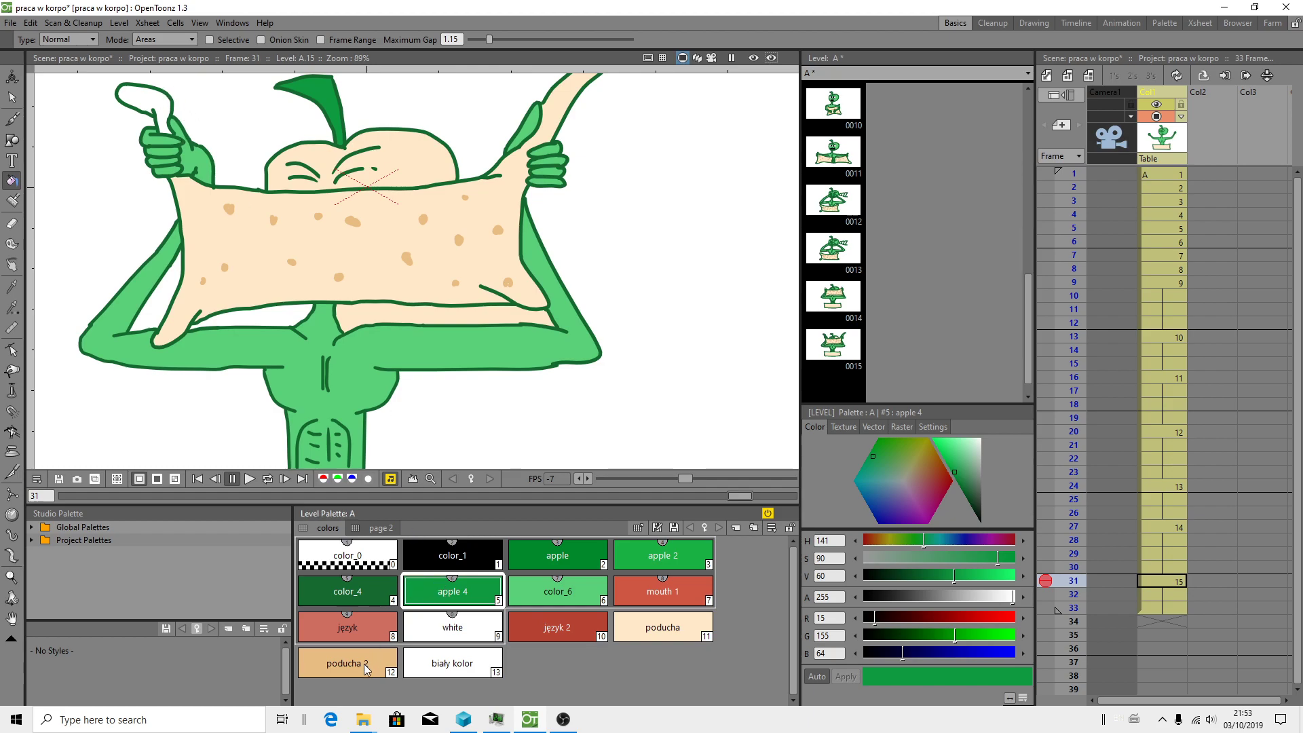
click(651, 641)
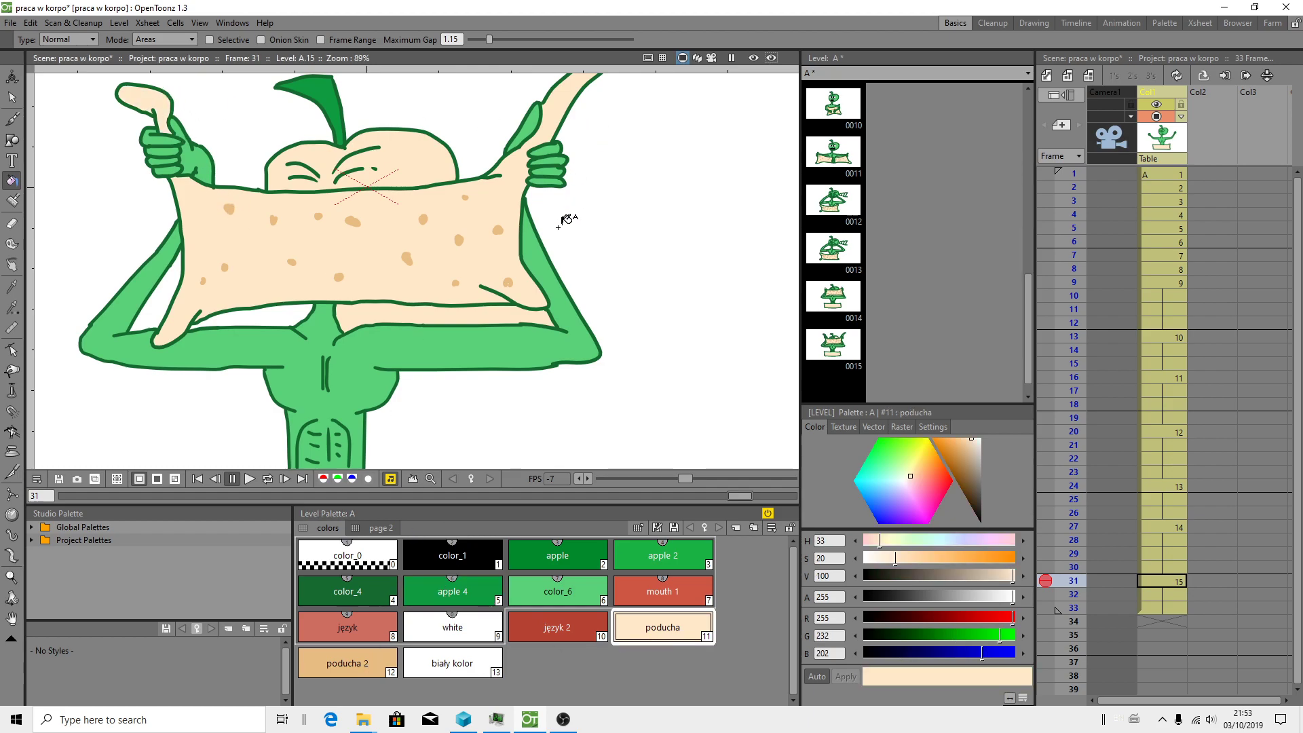
scroll(421, 323, down, 2)
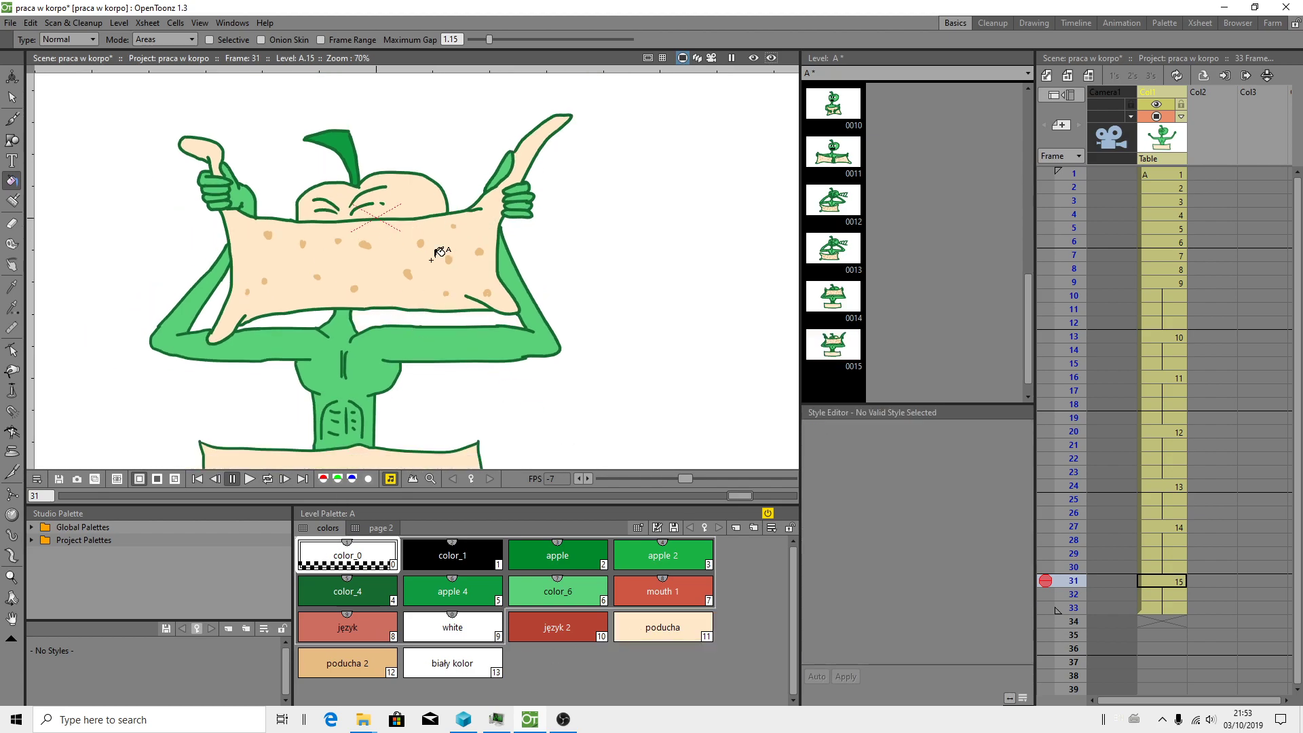
Step: Adjust the ends of the apple head's outline strokes so they close against the pillow's upper edge
click(518, 600)
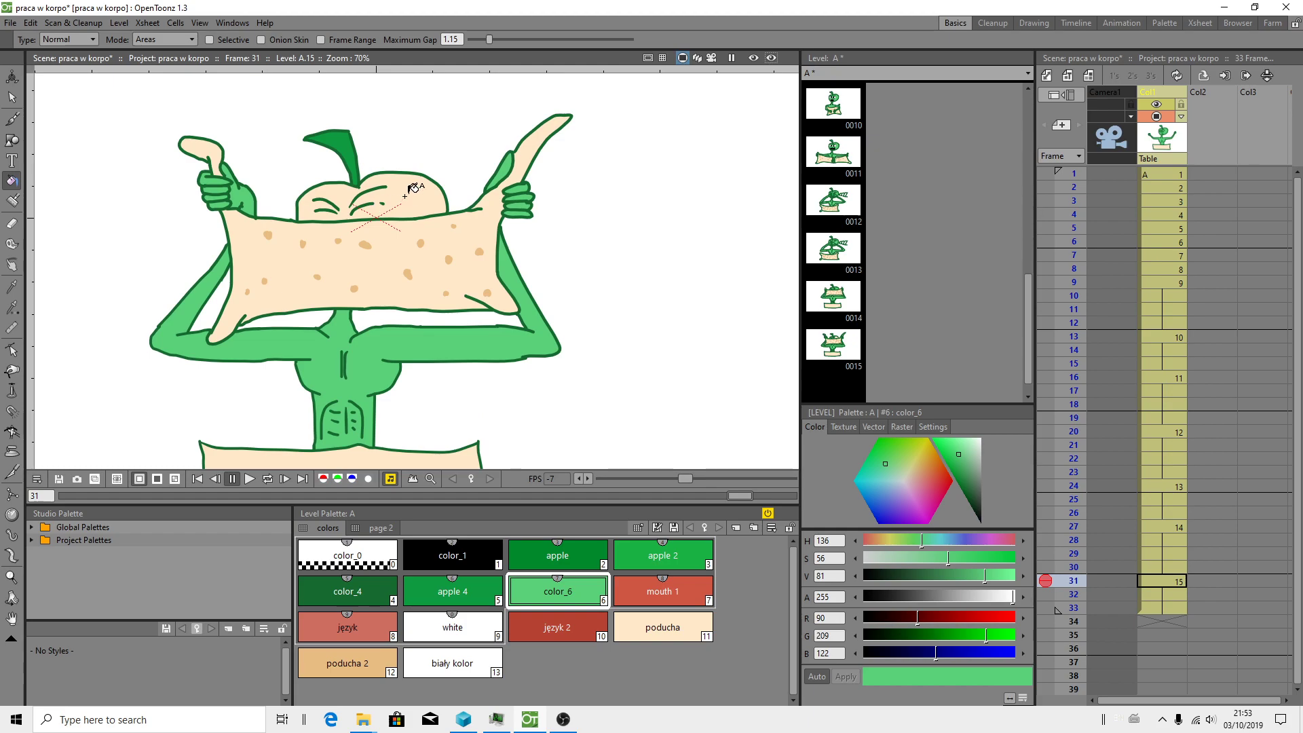
scroll(438, 192, up, 2)
scroll(438, 192, up, 8)
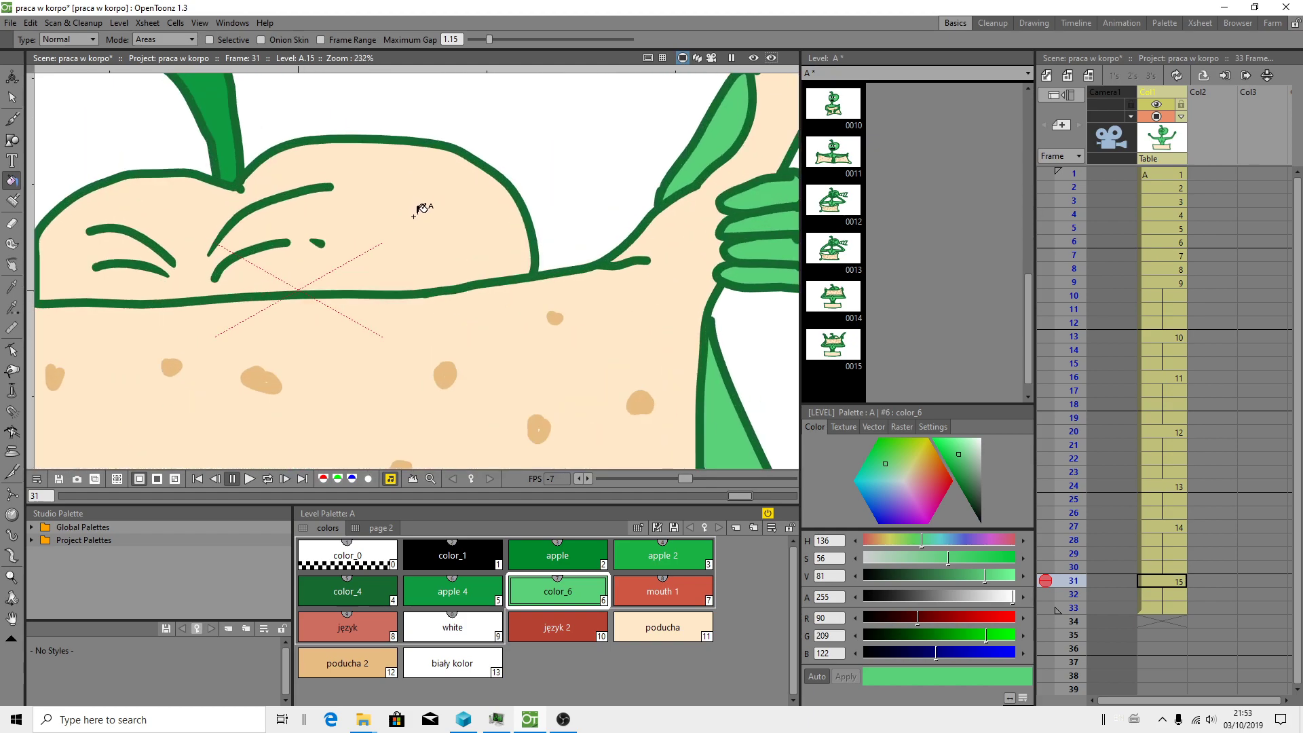
key(space)
drag(404, 227, 573, 254)
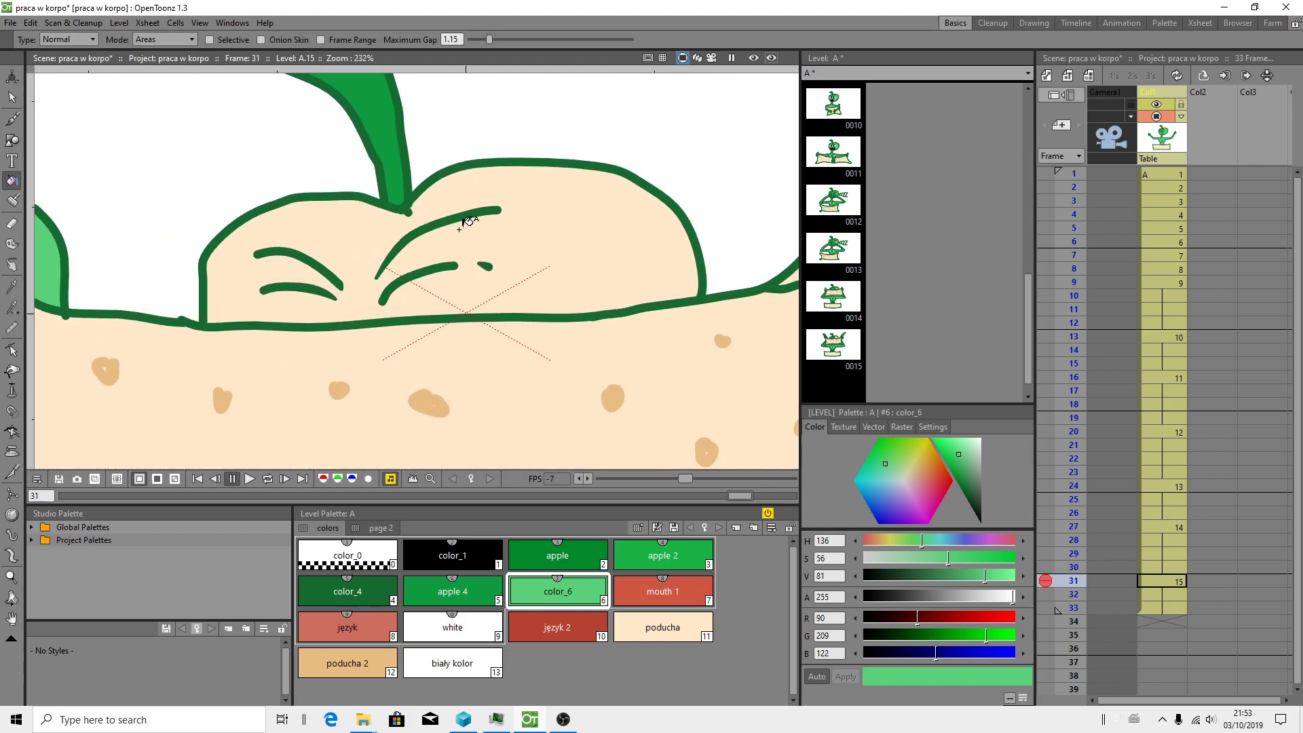
click(12, 99)
click(706, 288)
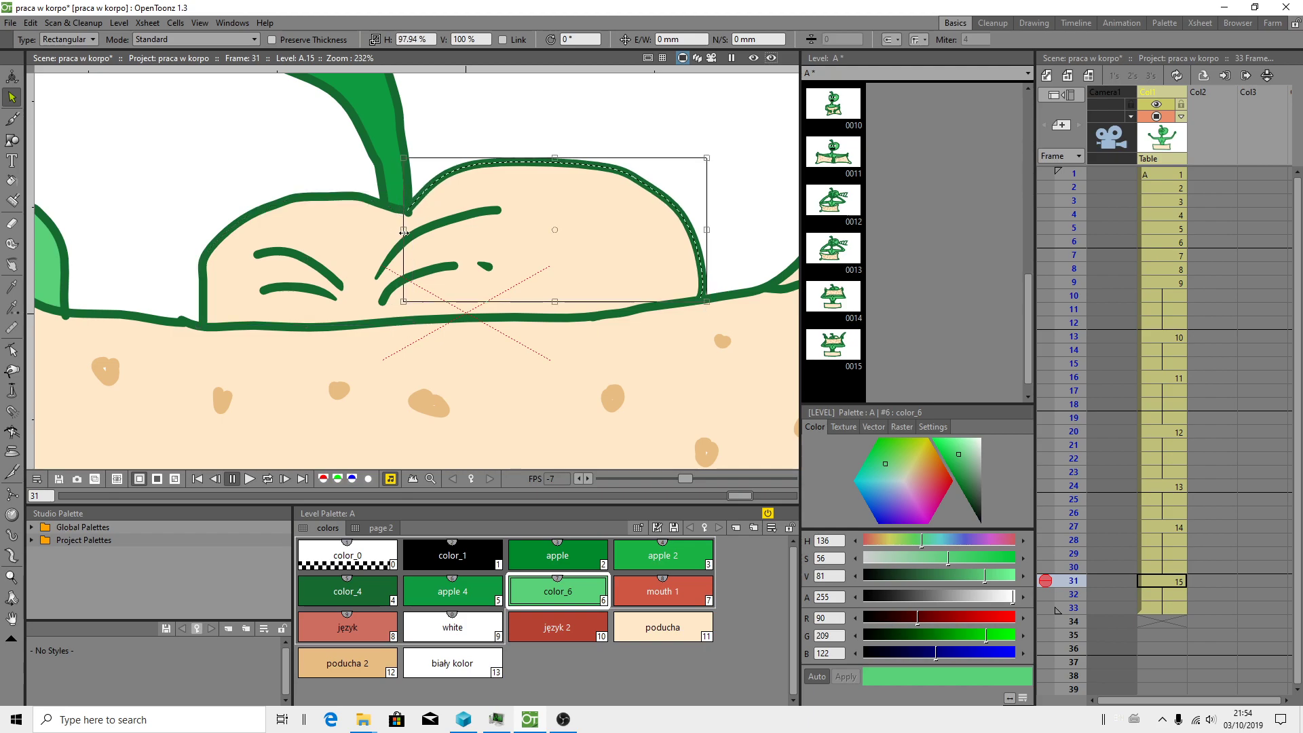
click(207, 325)
drag(201, 328, 198, 329)
click(483, 116)
click(407, 194)
click(534, 329)
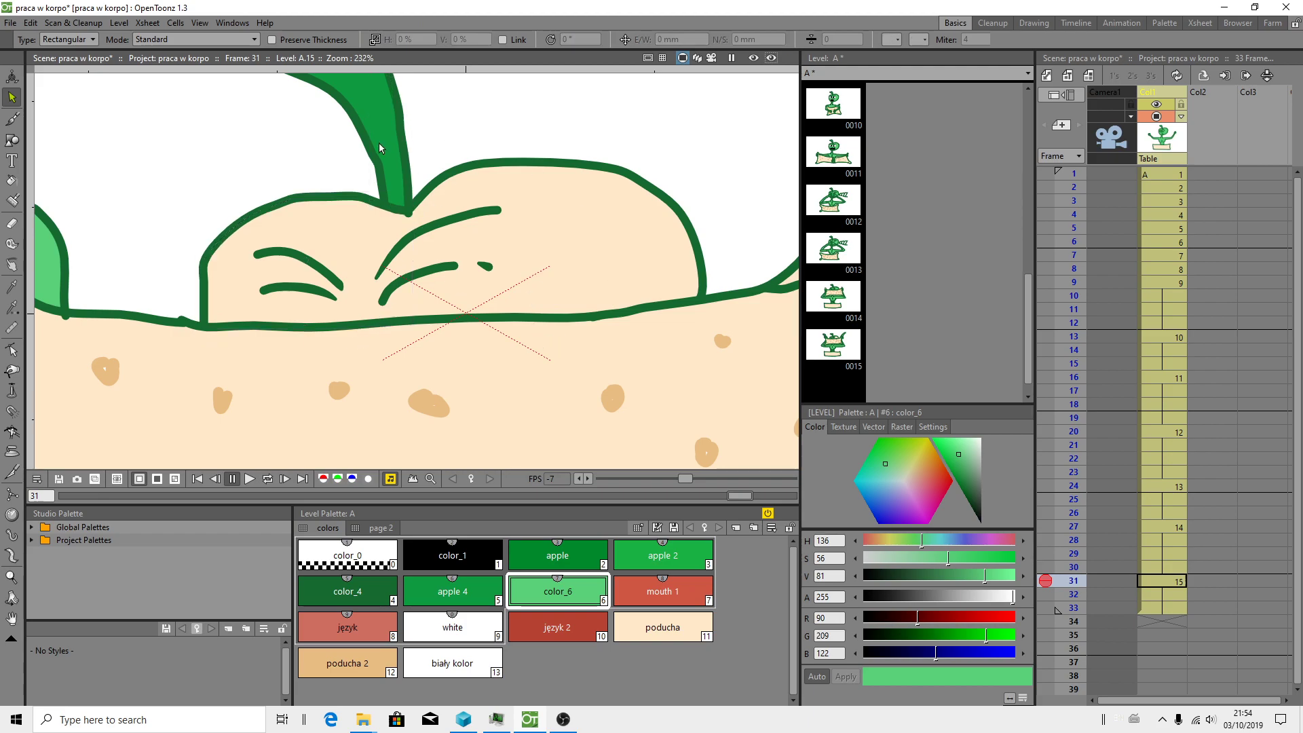
Step: Raise the fill's maximum gap to 1.41 and fill the apple head with color_6
click(11, 181)
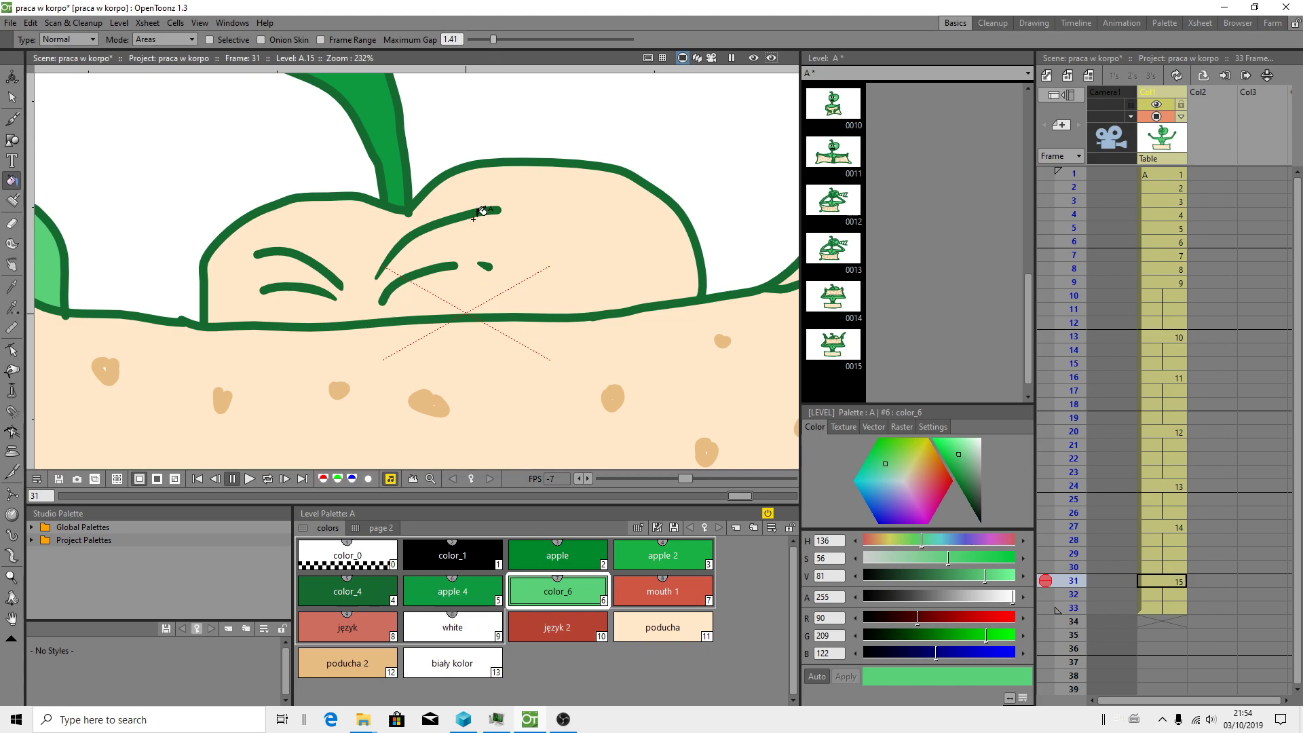
click(548, 224)
scroll(561, 233, down, 1)
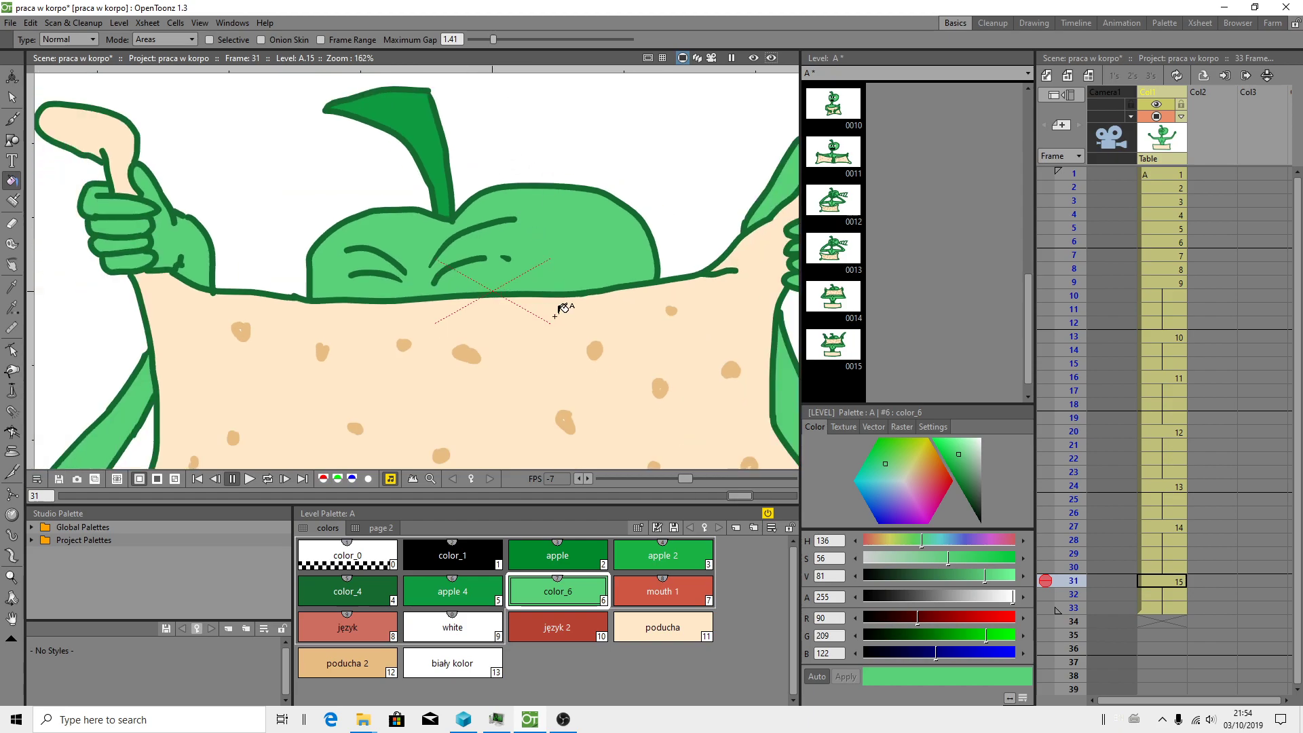
Step: Clear the fill from the gap between the pillow's lower edge and the right arm with color_0
scroll(444, 303, down, 5)
key(space)
drag(568, 385, 519, 295)
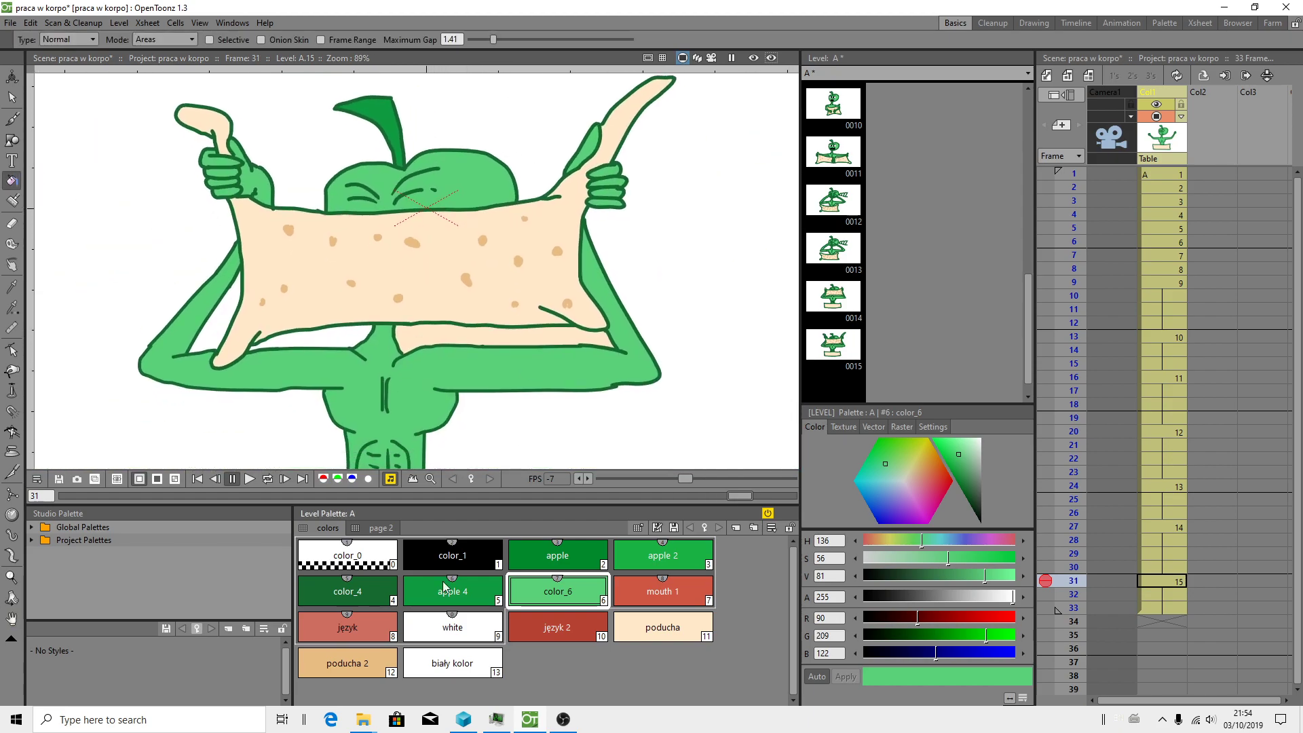
click(320, 558)
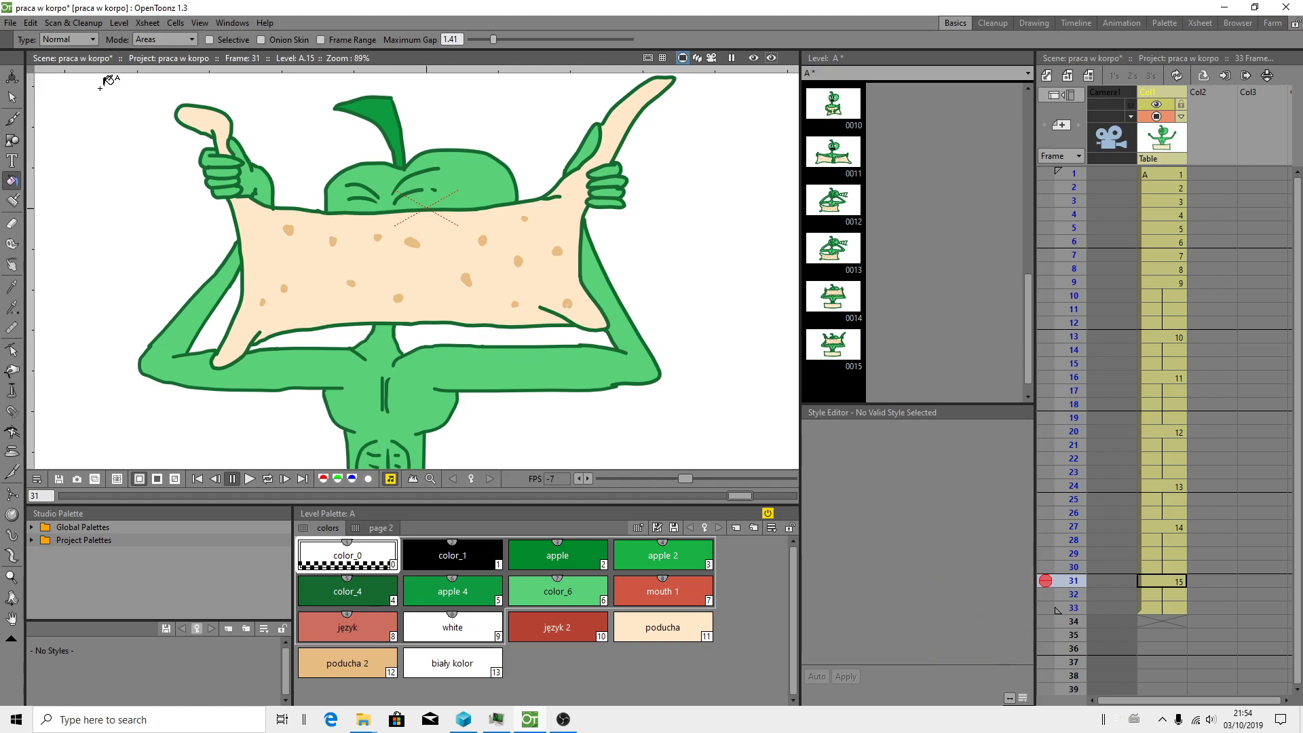
Step: Inspect the finished drawing 15, check the frames around it up to frame 33, and return to frame 1
click(11, 97)
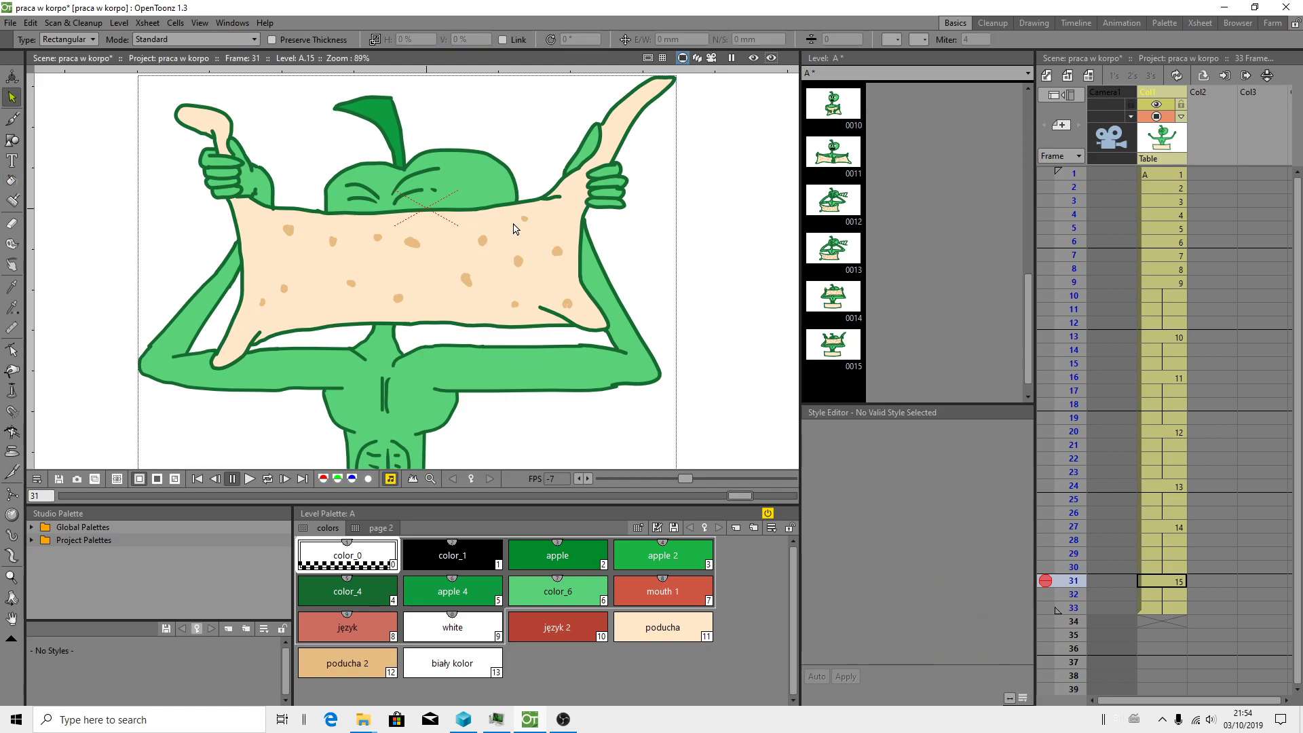
scroll(514, 231, down, 2)
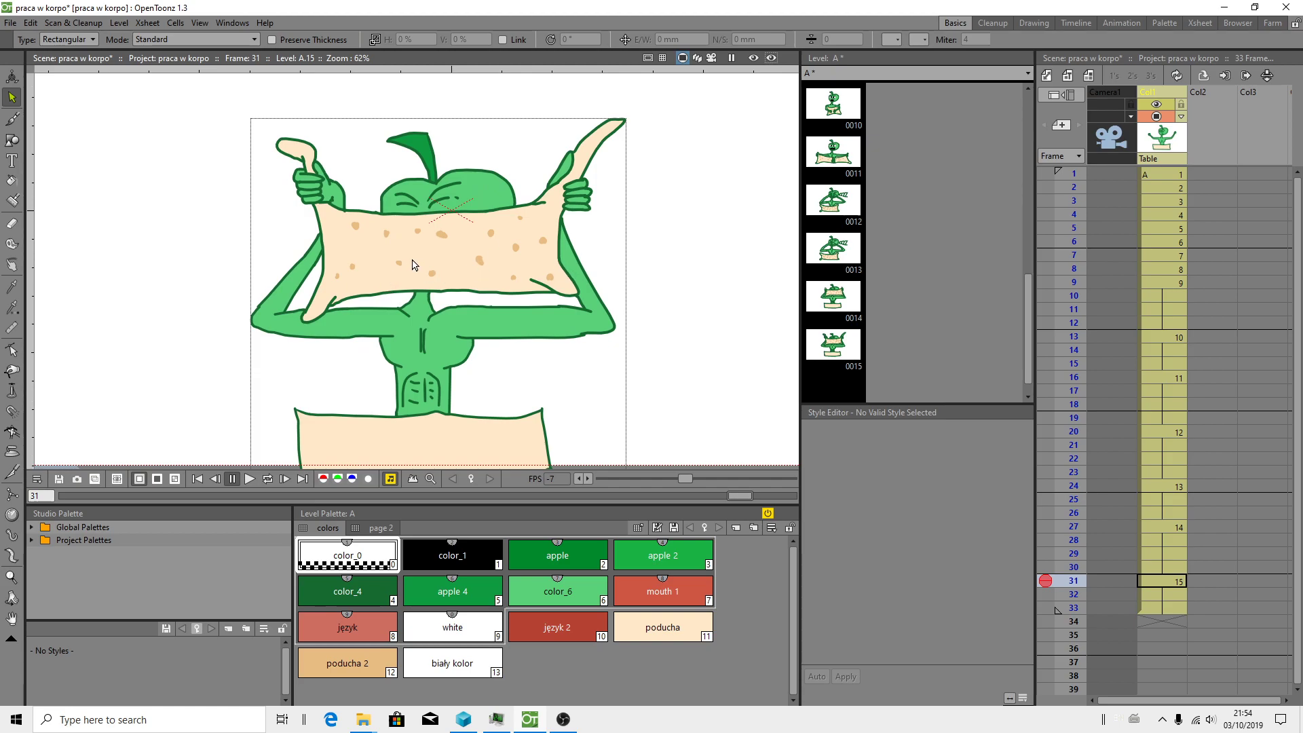
scroll(475, 333, down, 4)
scroll(459, 324, up, 3)
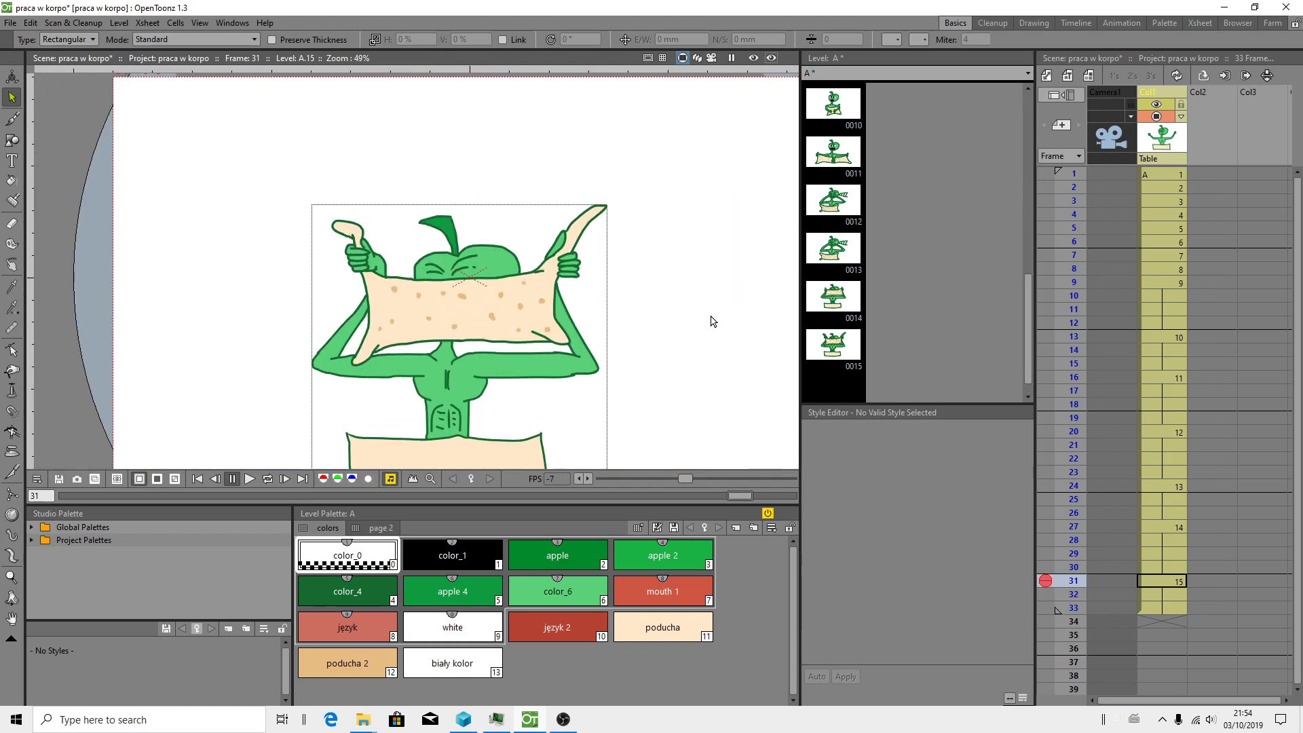
scroll(560, 257, up, 1)
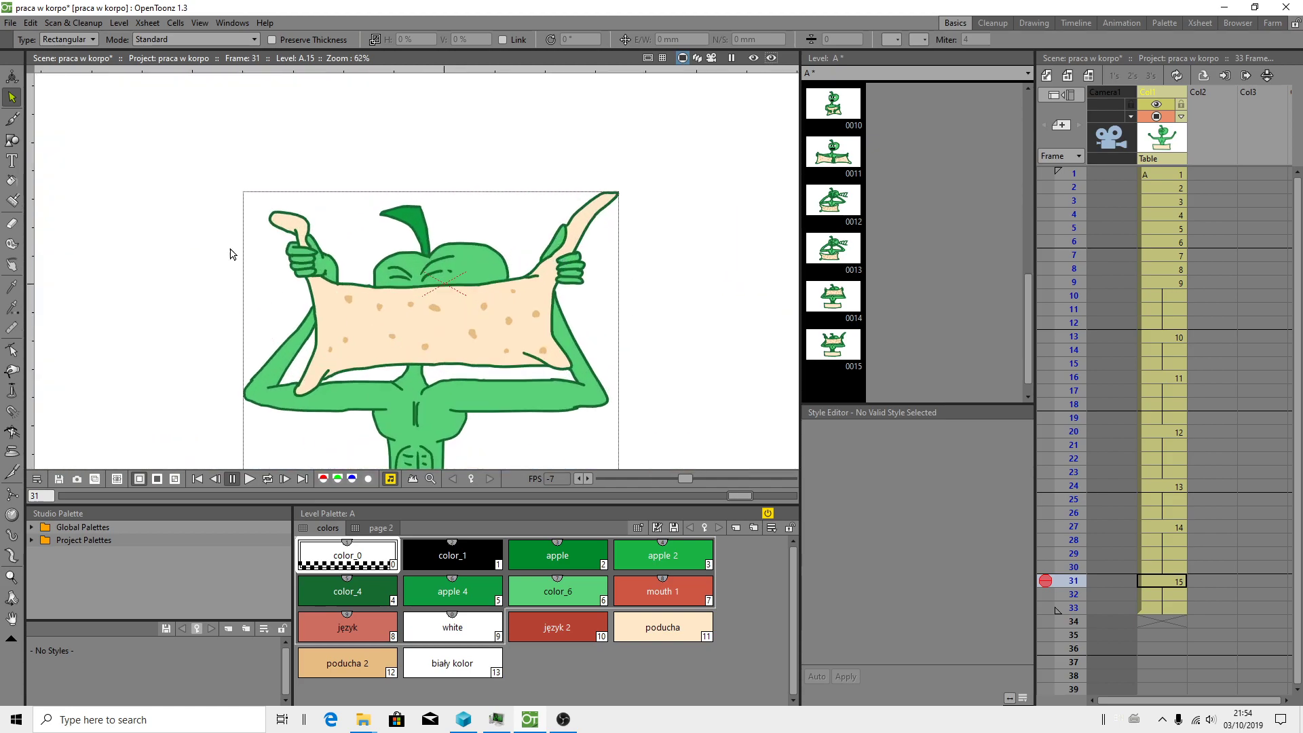
scroll(326, 279, up, 4)
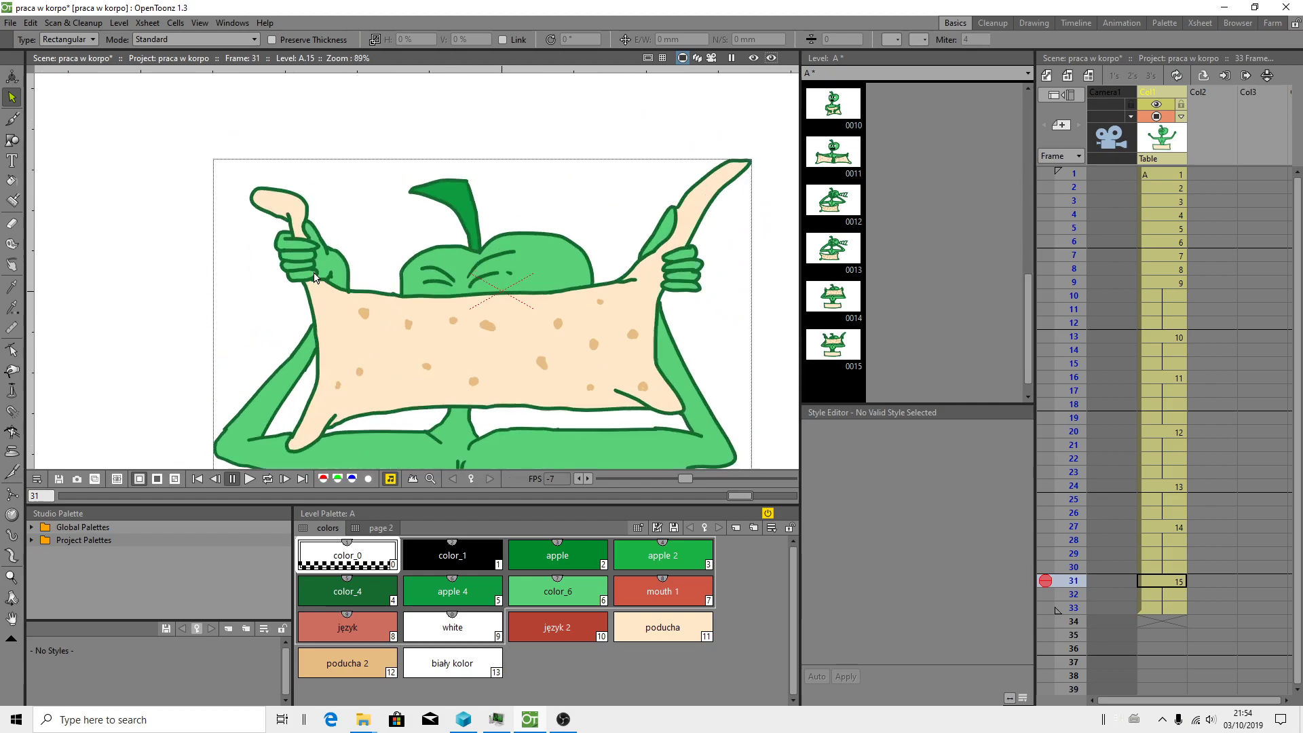
scroll(311, 224, down, 4)
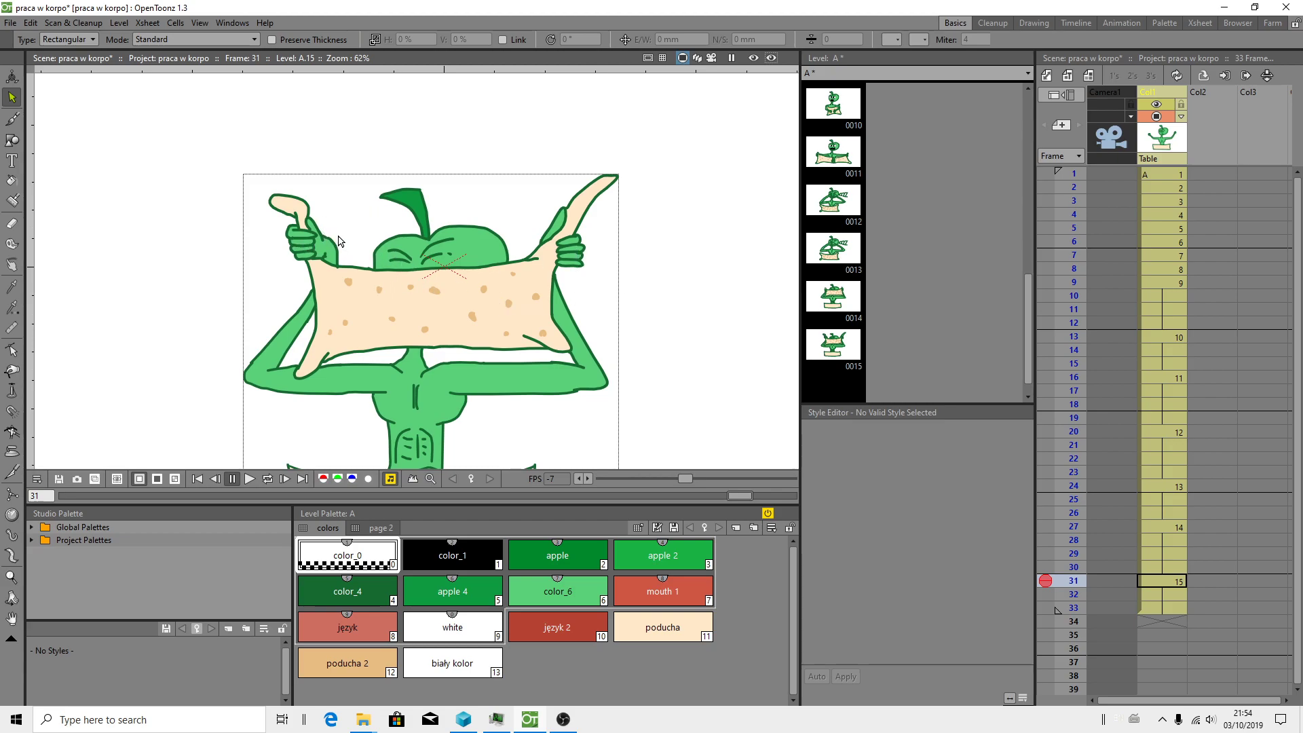
click(1150, 566)
click(1160, 593)
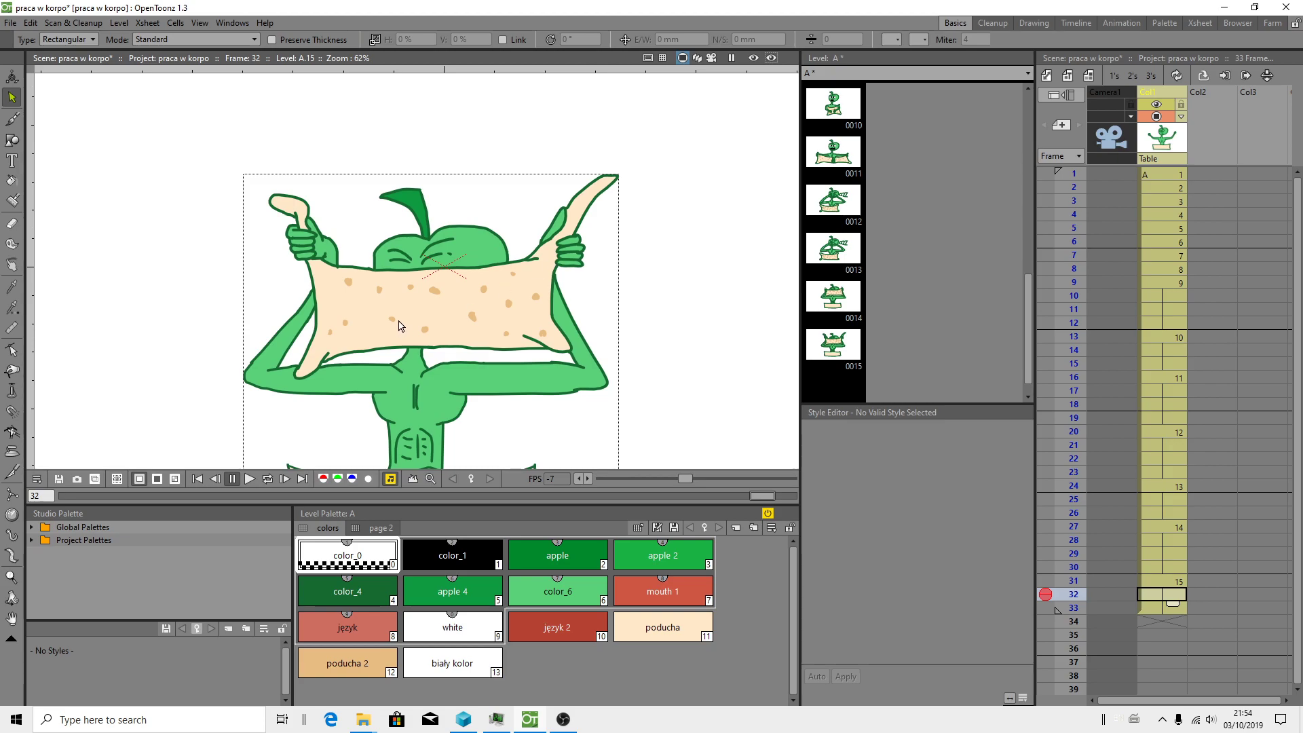
click(1151, 606)
click(1164, 174)
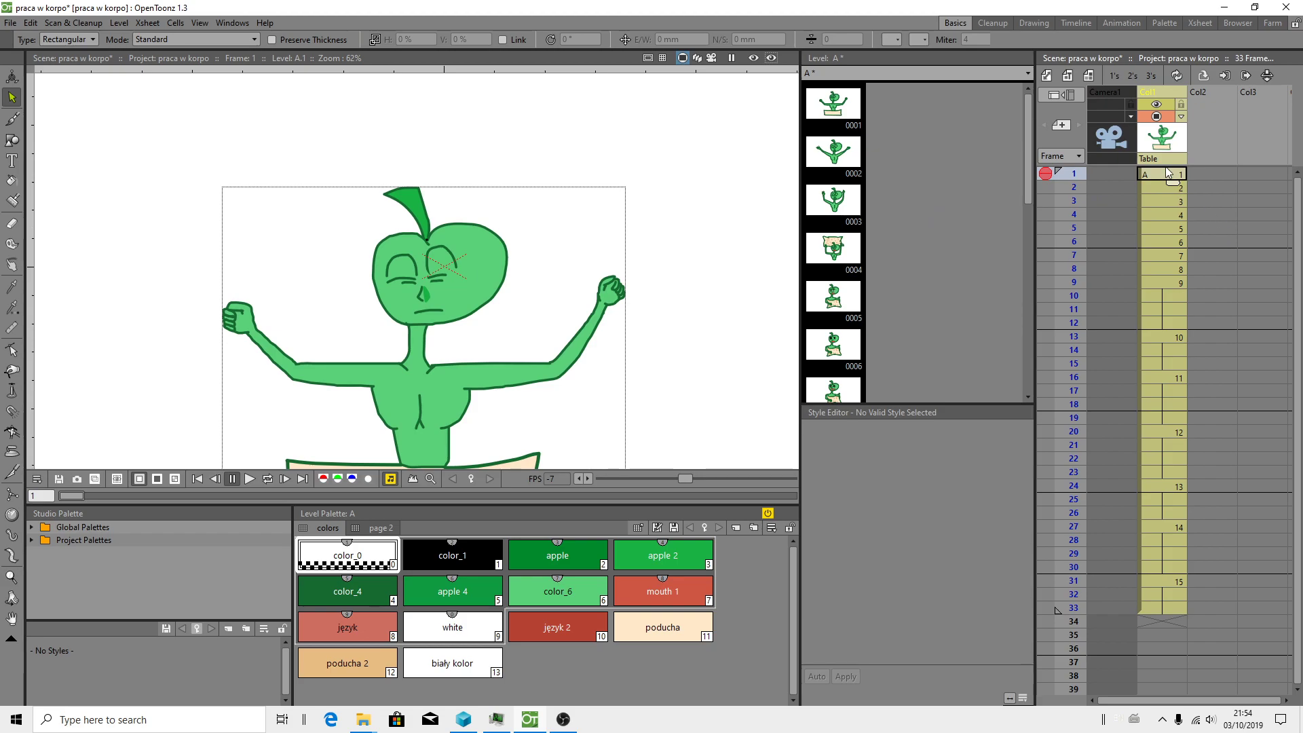
Step: Switch to File Explorer and open the praca w korpo project folder
click(10, 23)
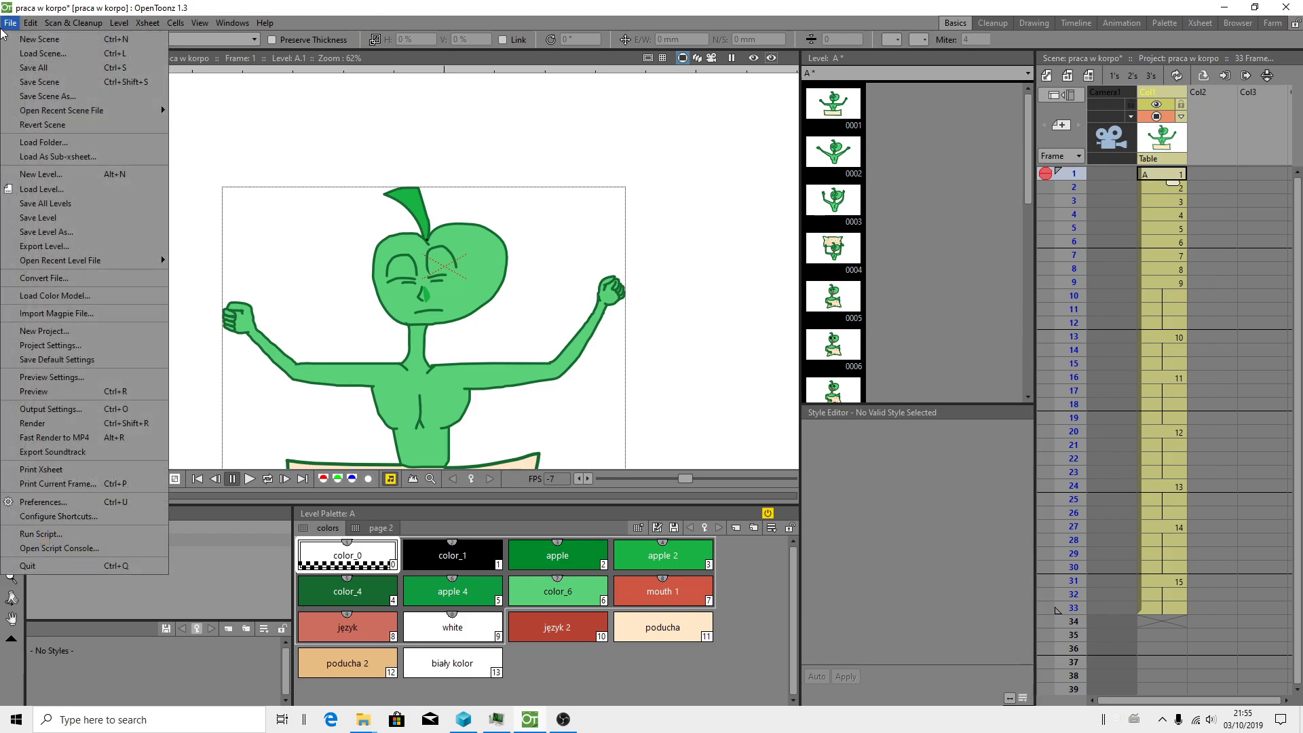
click(363, 719)
click(424, 658)
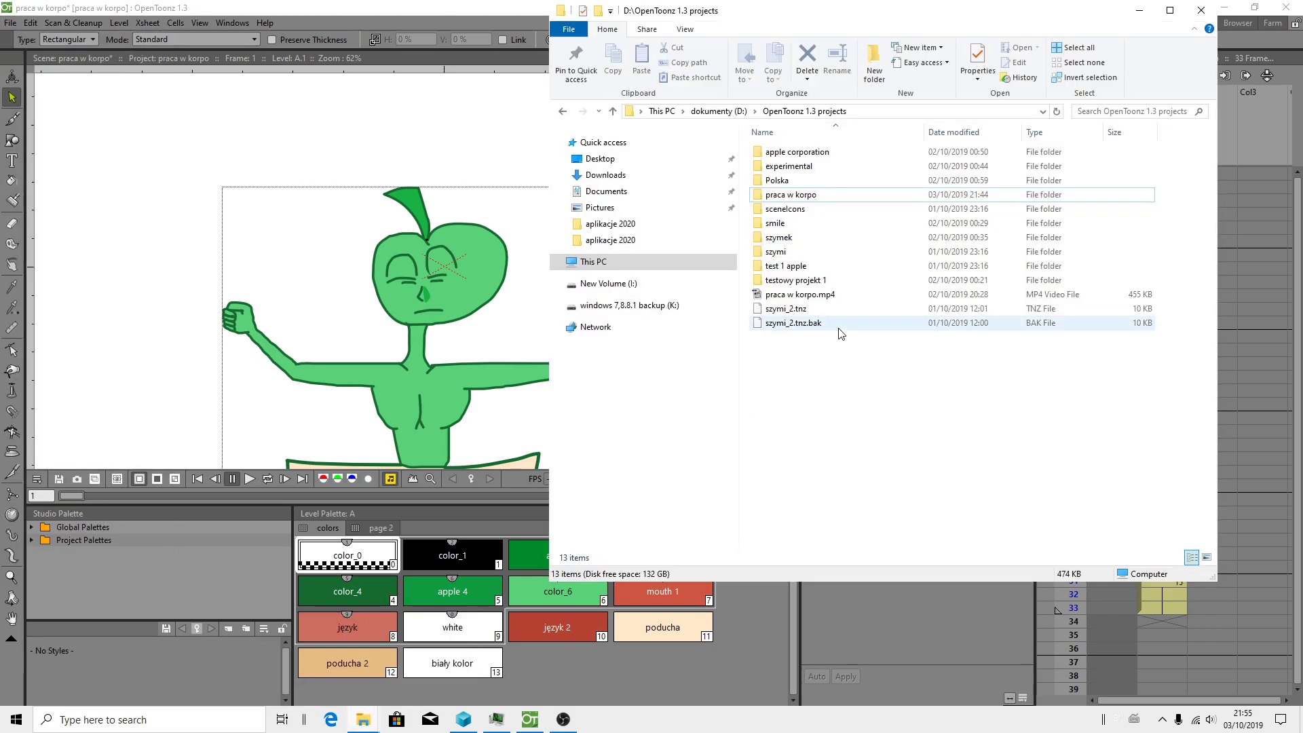
double_click(791, 195)
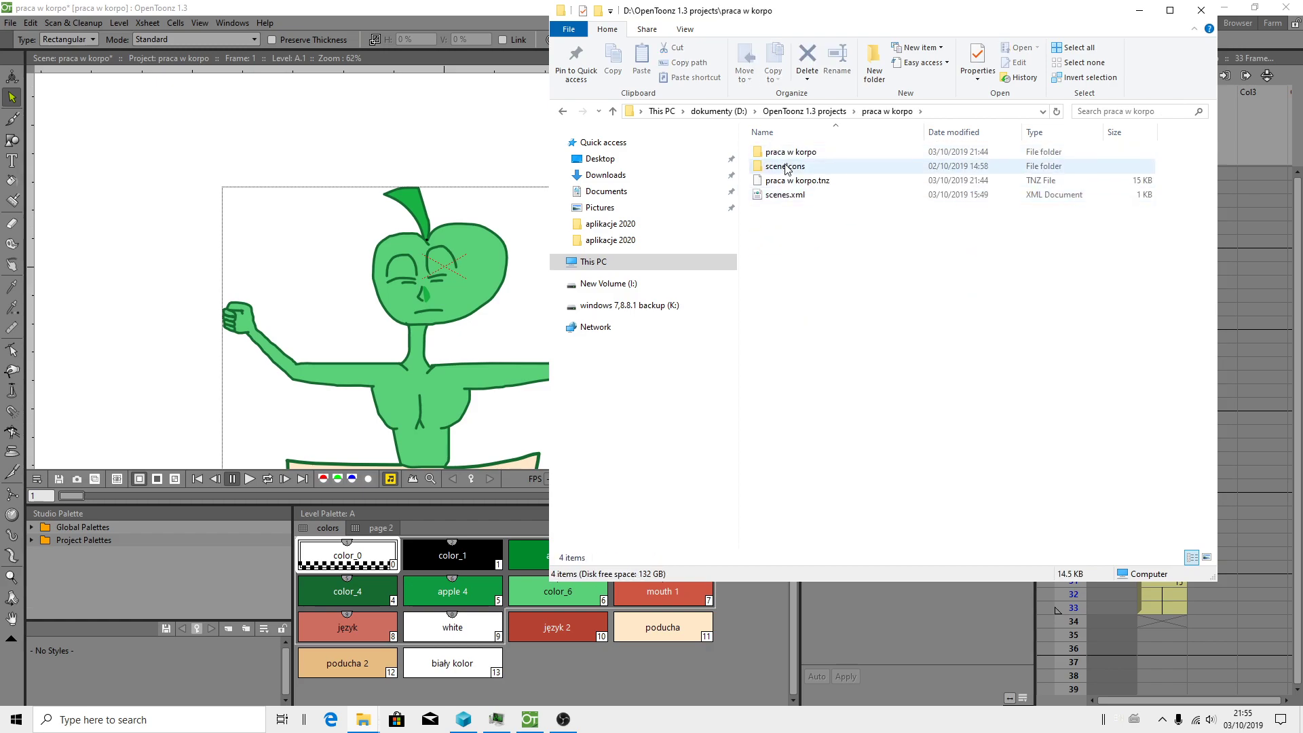
Step: Locate A.pli in the inner praca w korpo folder, switch back to OpenToonz, and save the scene with all its levels
double_click(780, 152)
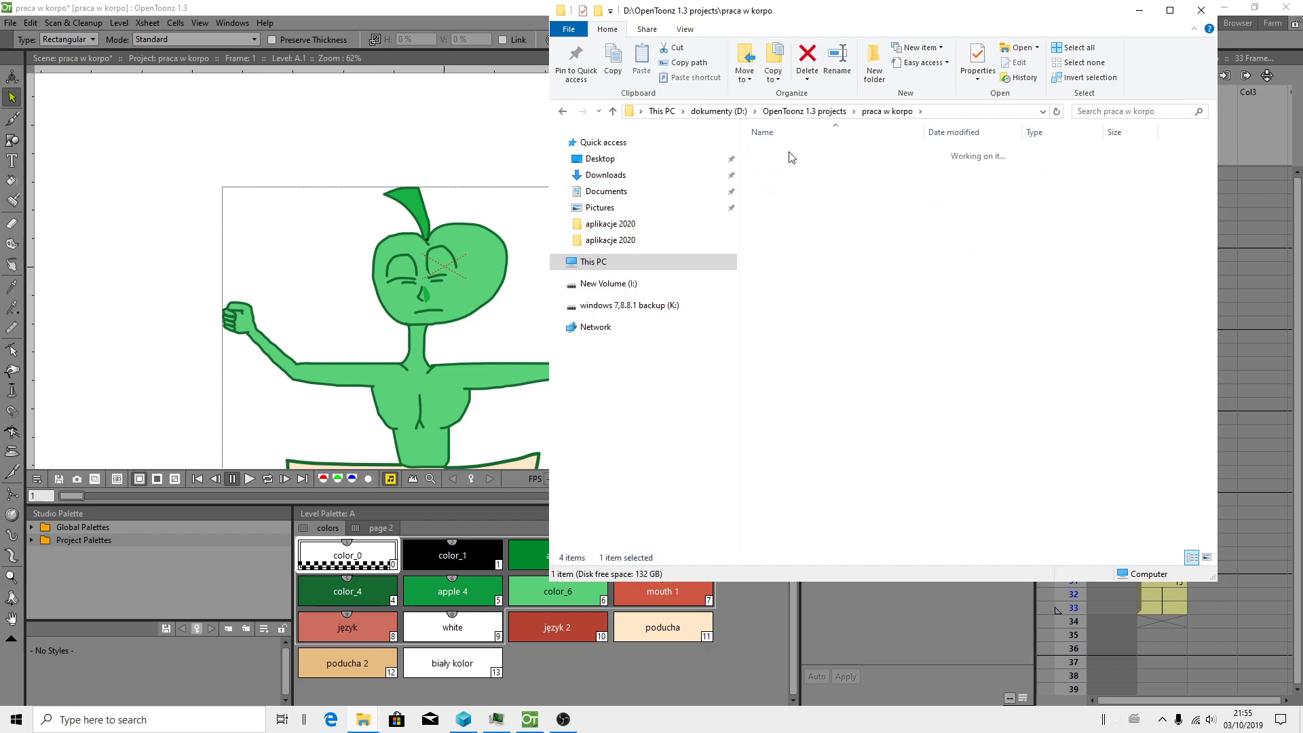
click(778, 158)
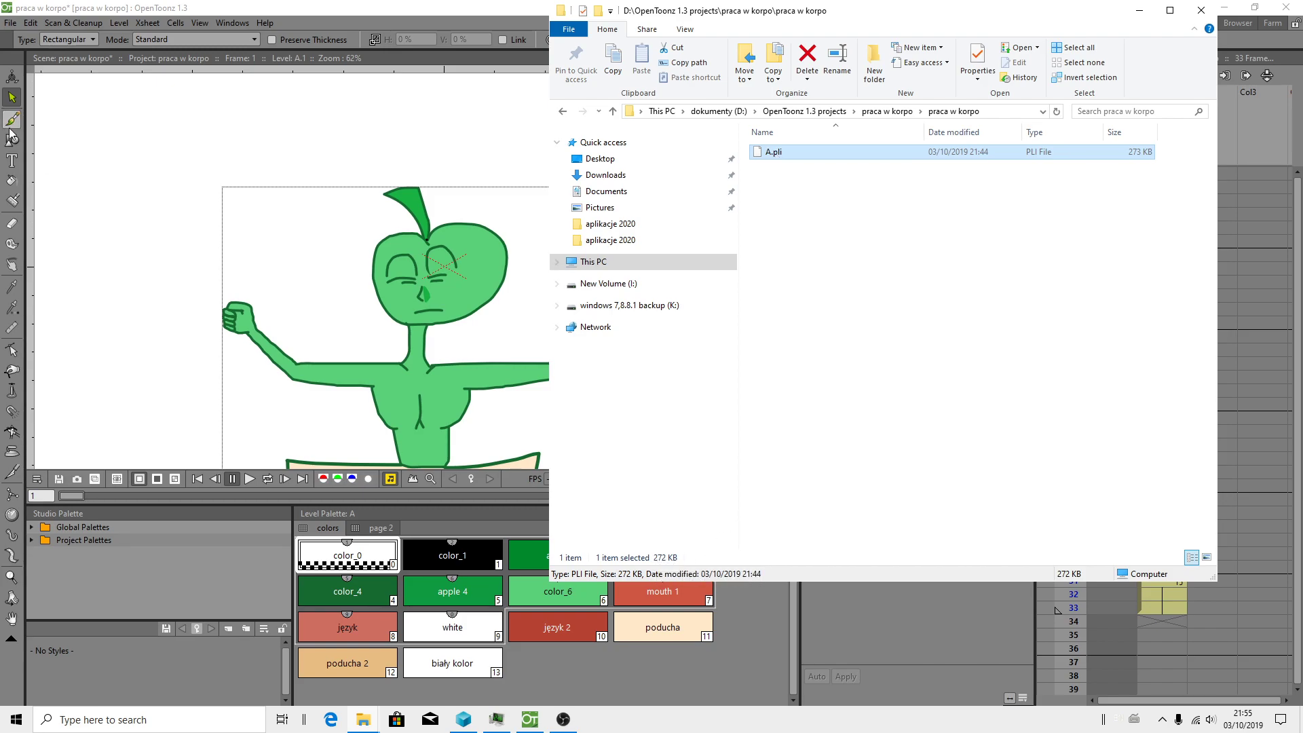
click(11, 24)
click(41, 67)
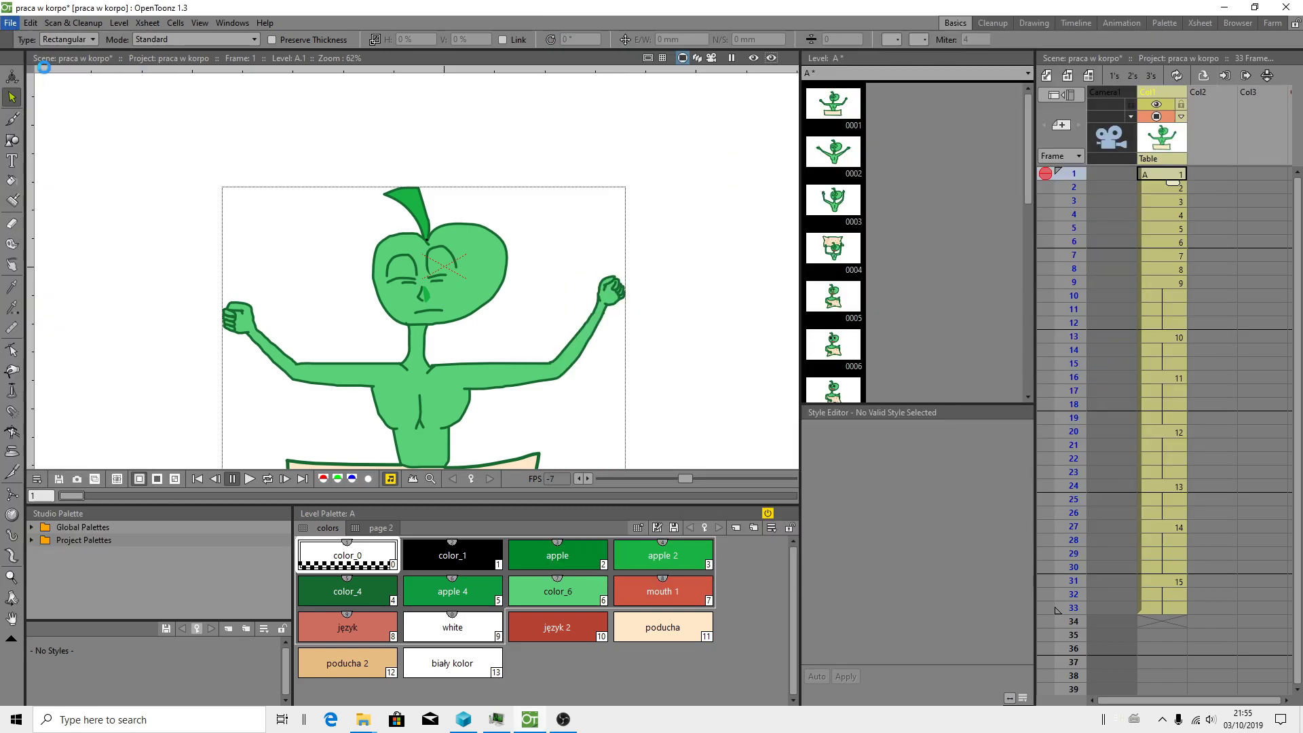
Step: Switch to File Explorer, check the modification date and size of A.pli, and minimize the folder window
mouse_move(363, 720)
click(413, 684)
click(774, 152)
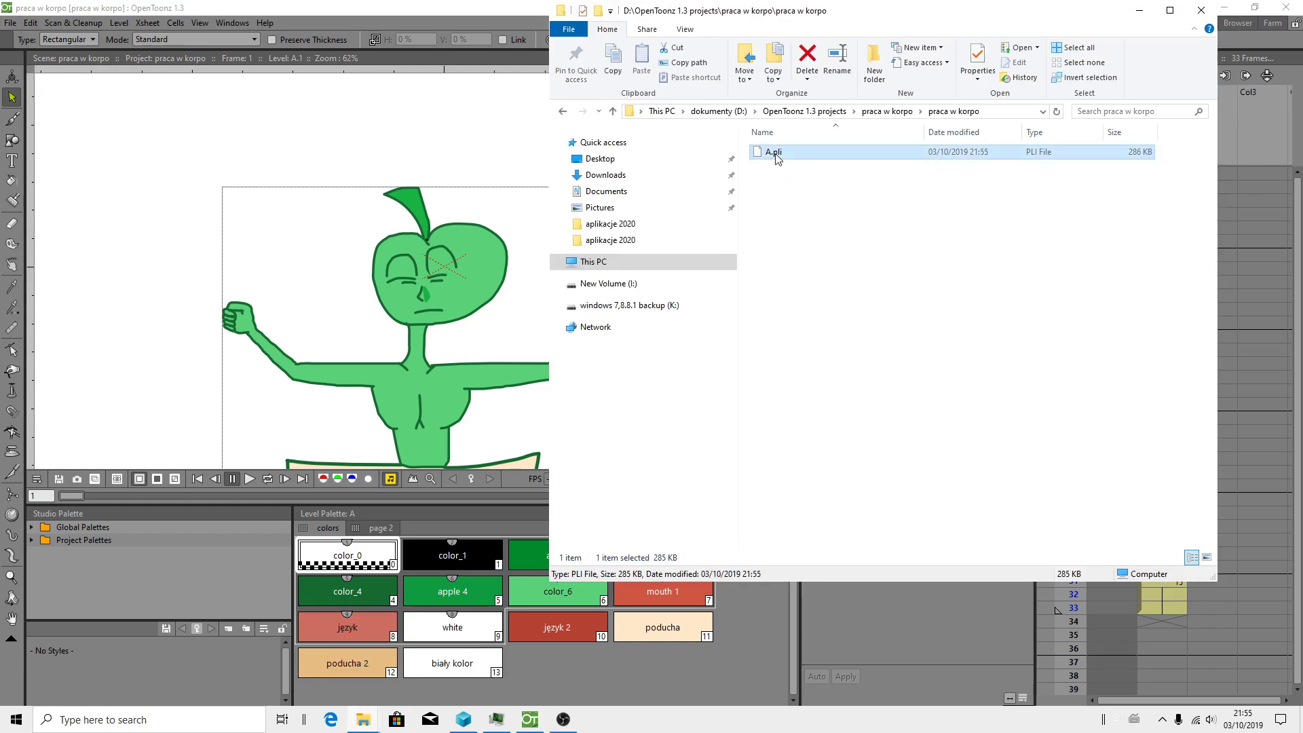
click(847, 392)
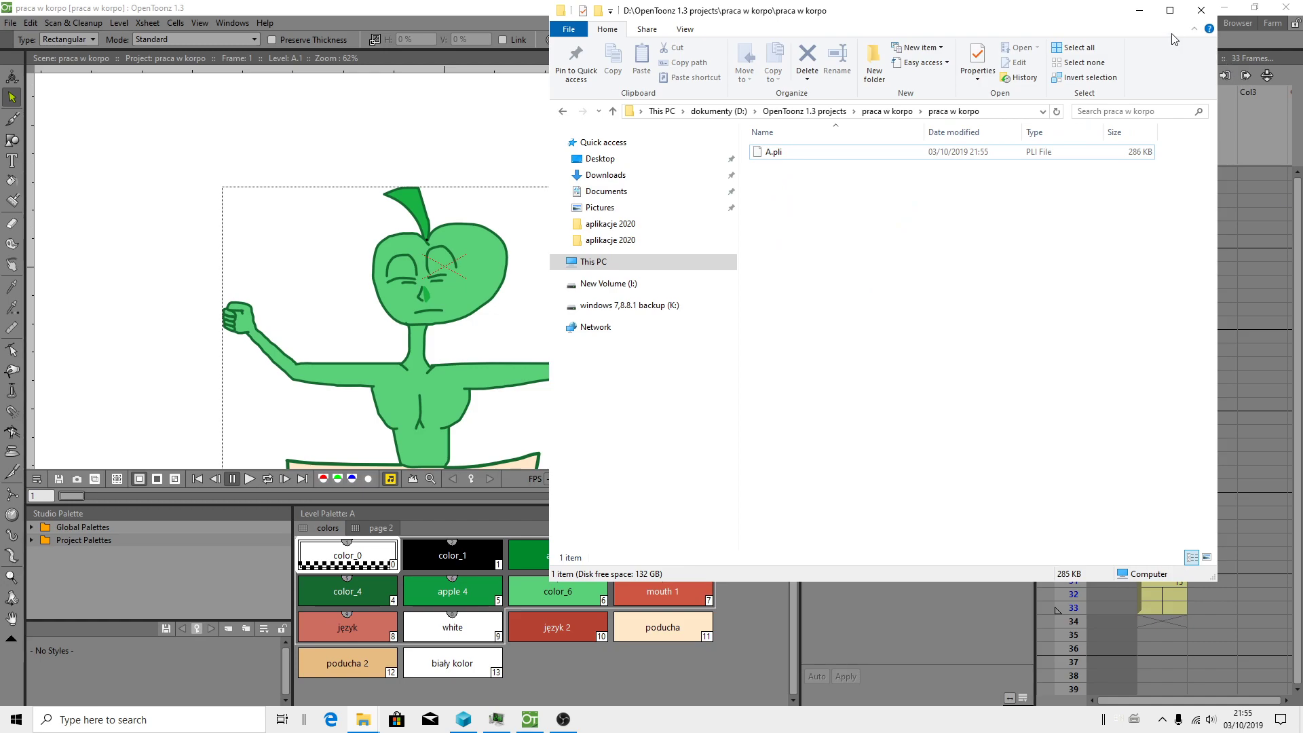
click(1140, 10)
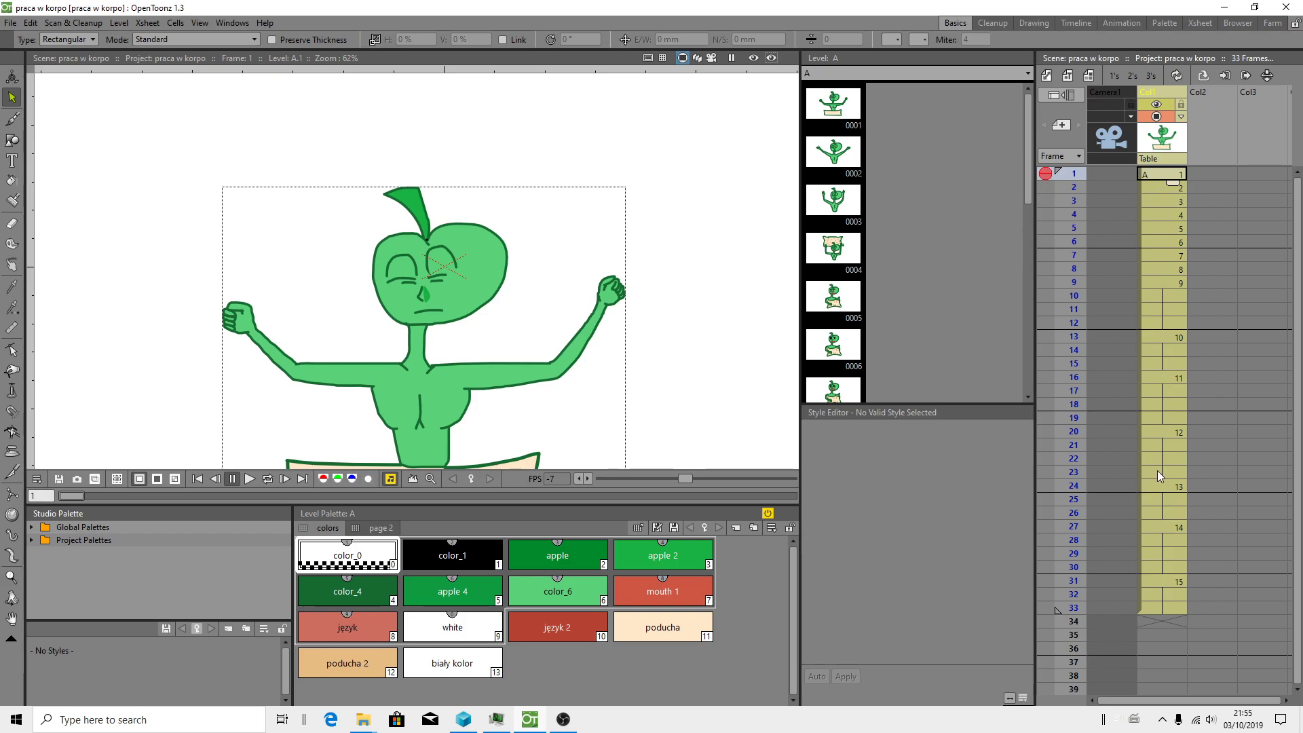
Step: View the last frame, 33, of column Col1 in OpenToonz and return to frame 1
click(1147, 609)
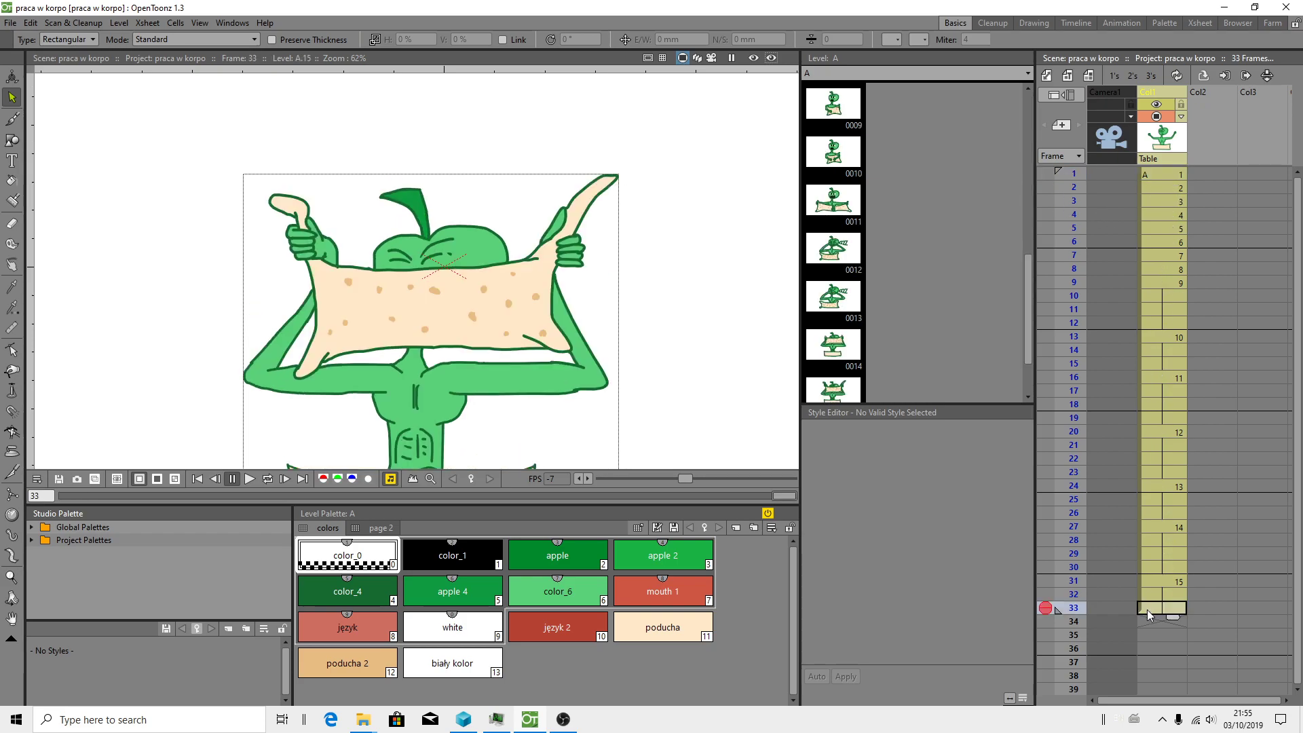
click(1174, 174)
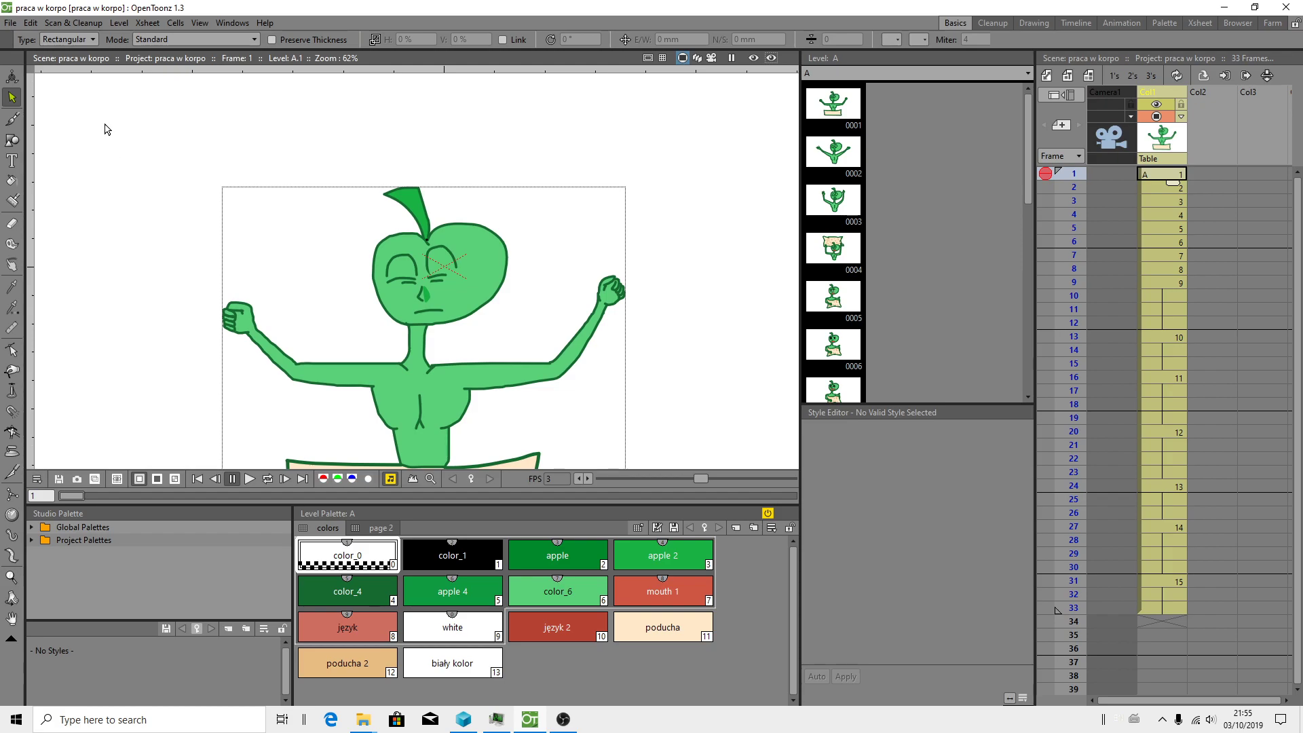
Step: Open the Import/Export preferences and examine the FFmpeg path
click(12, 24)
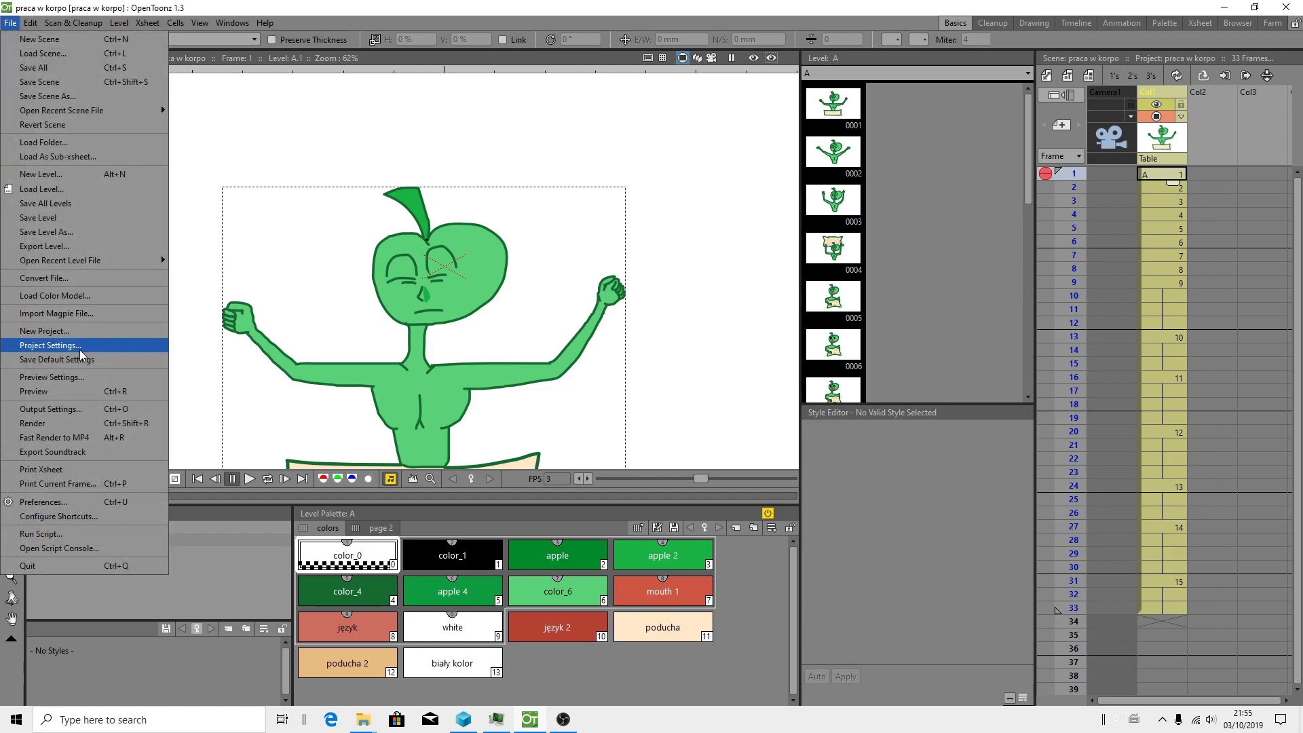
click(53, 504)
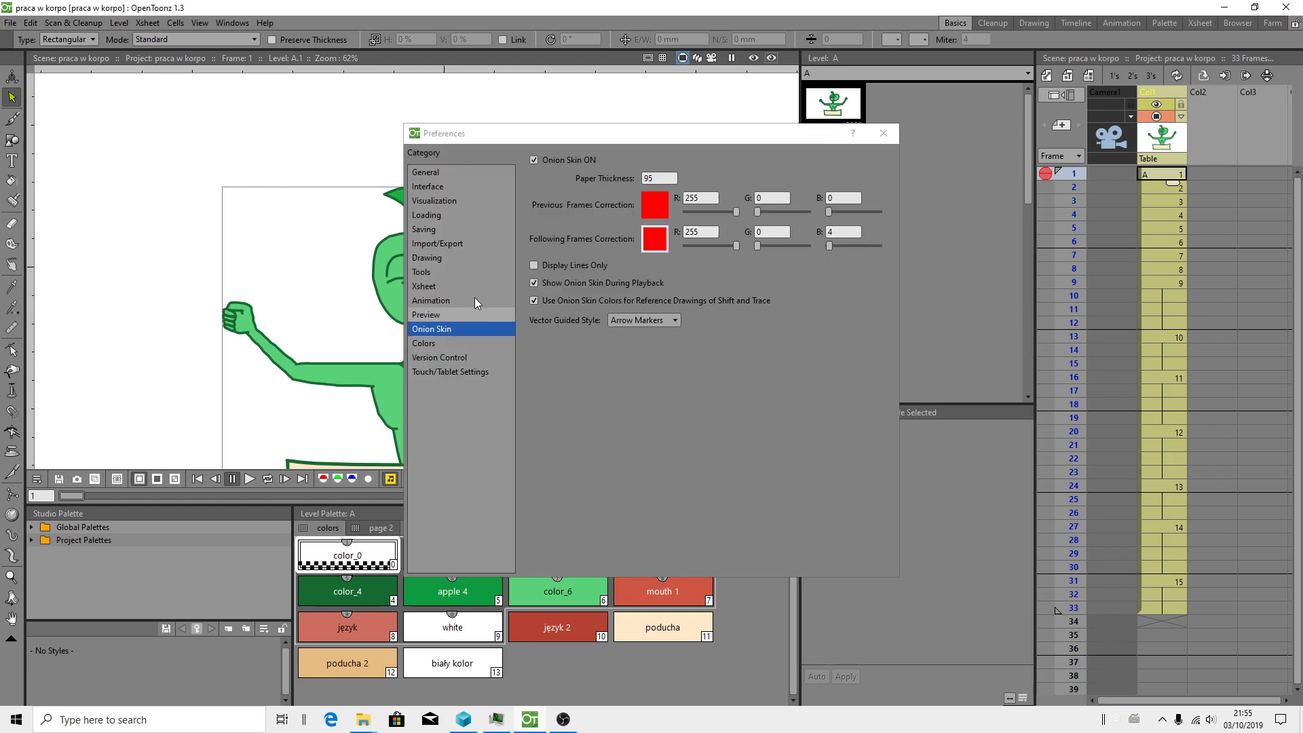
click(437, 243)
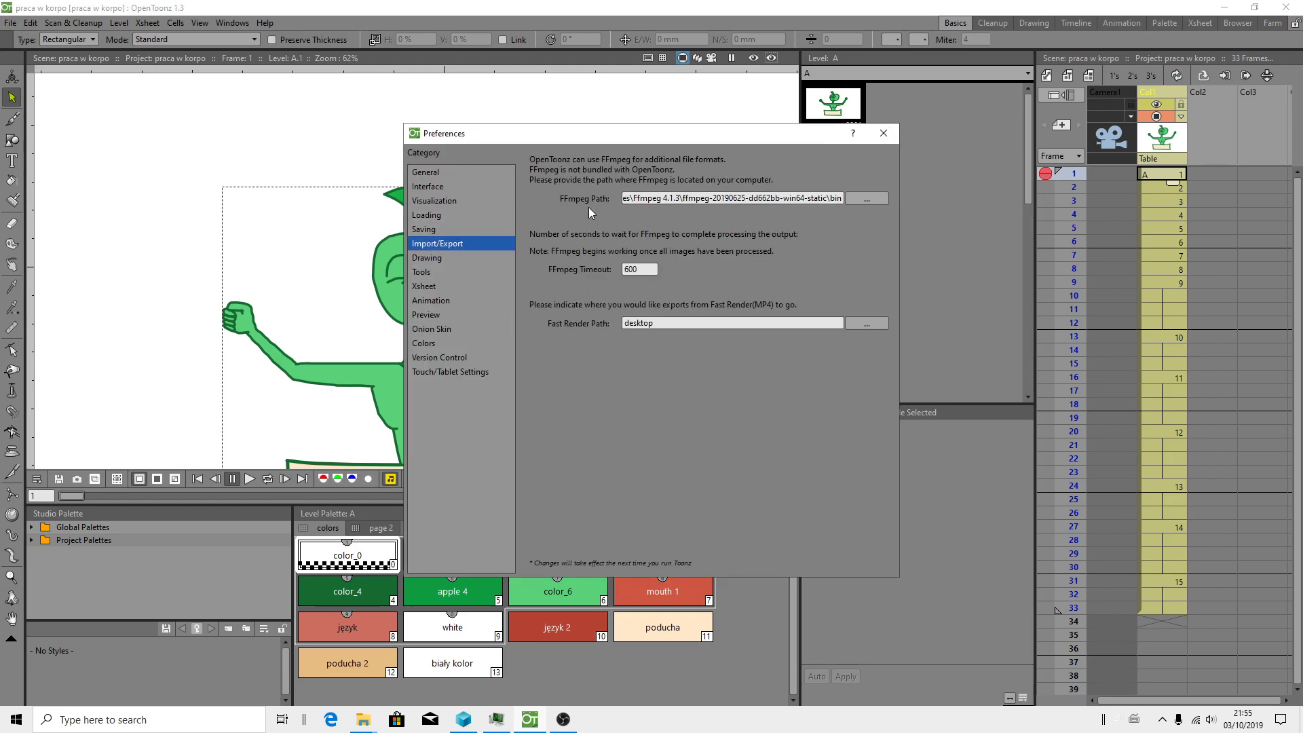
drag(638, 201, 838, 198)
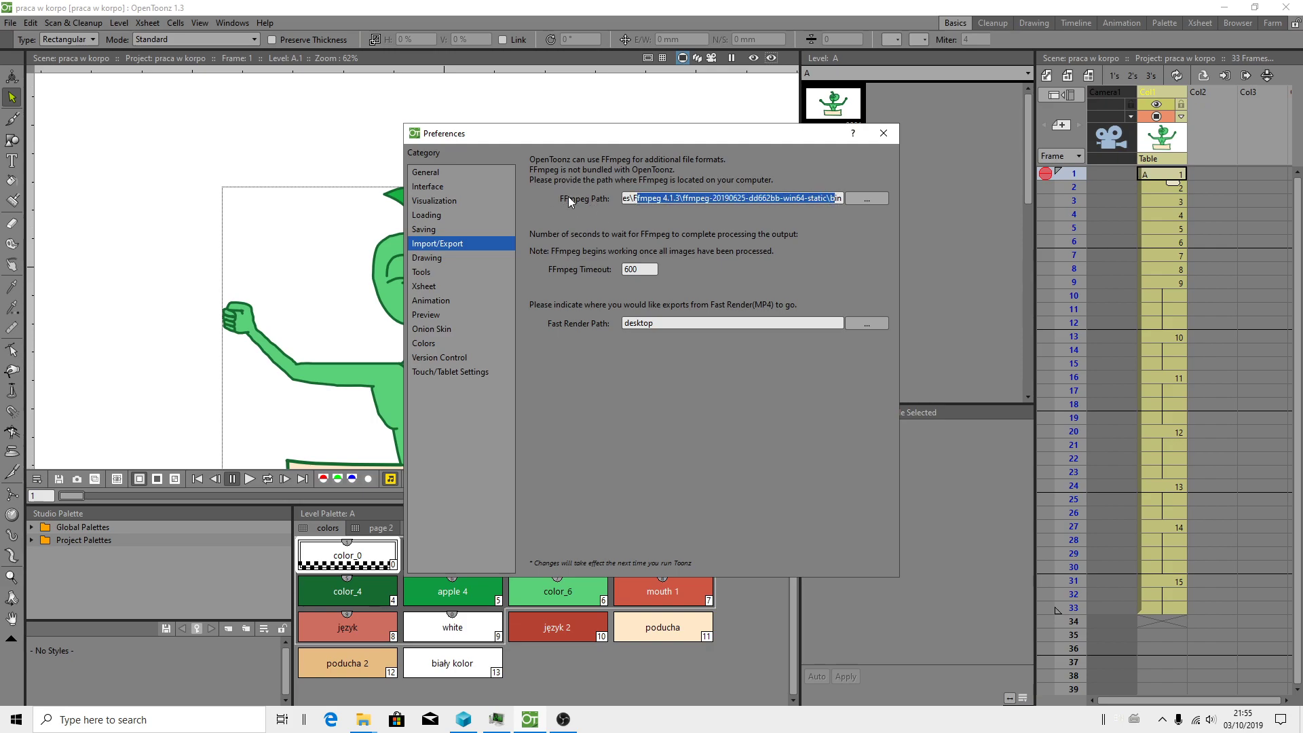
Step: In File Explorer, inspect the bin folder of the Ffmpeg 4.1.3 static build under C:\Program Files, then return to OpenToonz and close Preferences
click(15, 719)
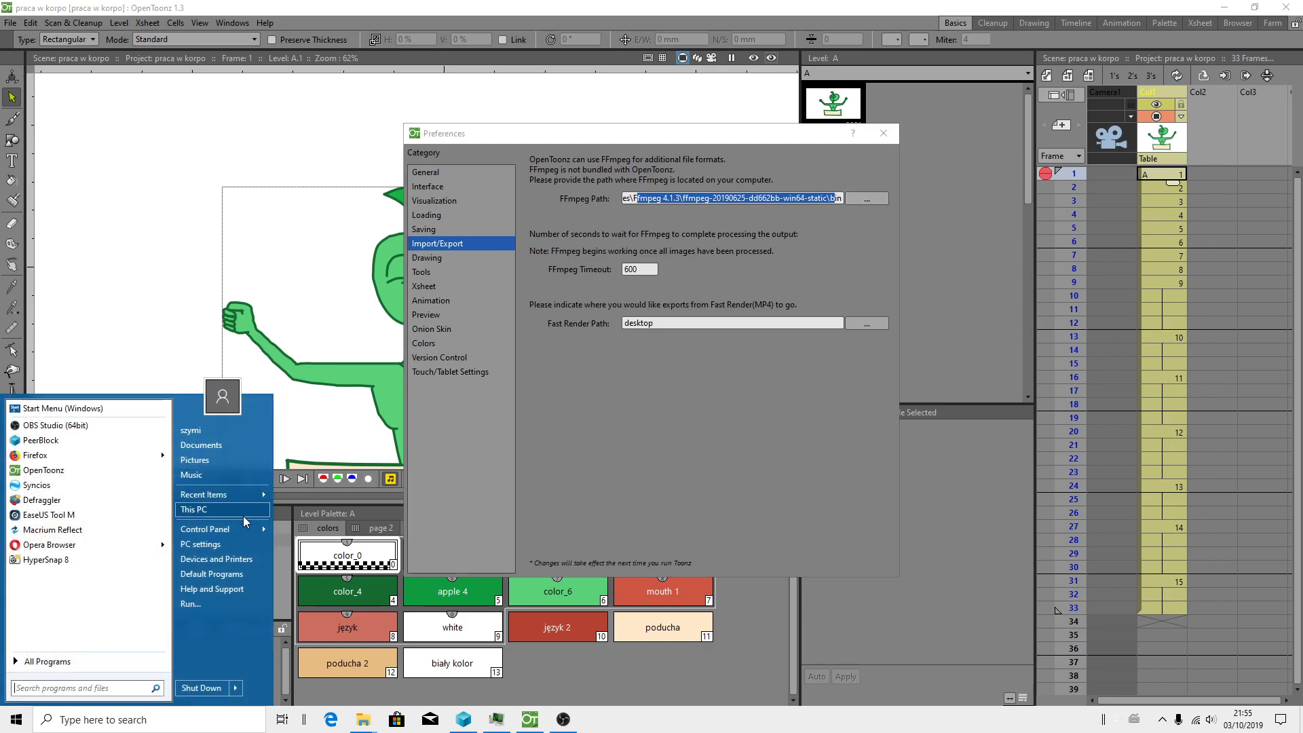
click(235, 516)
click(863, 354)
double_click(862, 349)
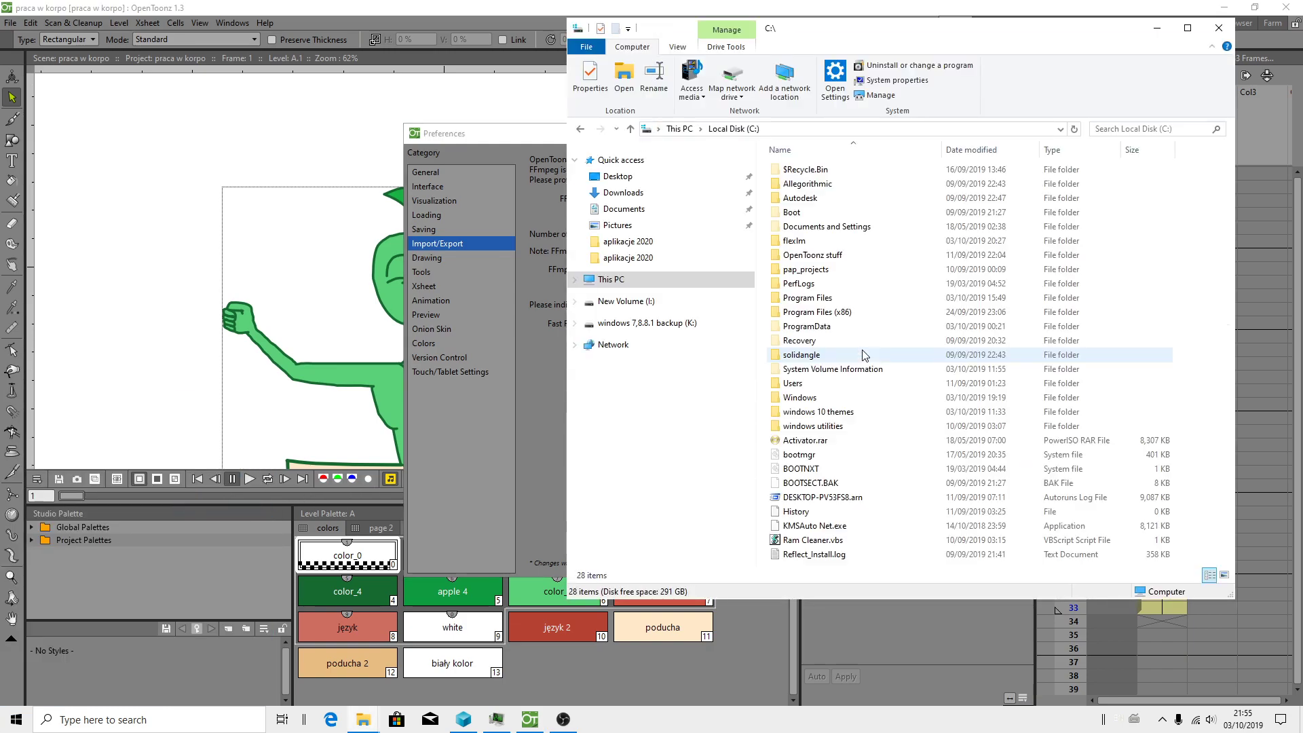
double_click(829, 303)
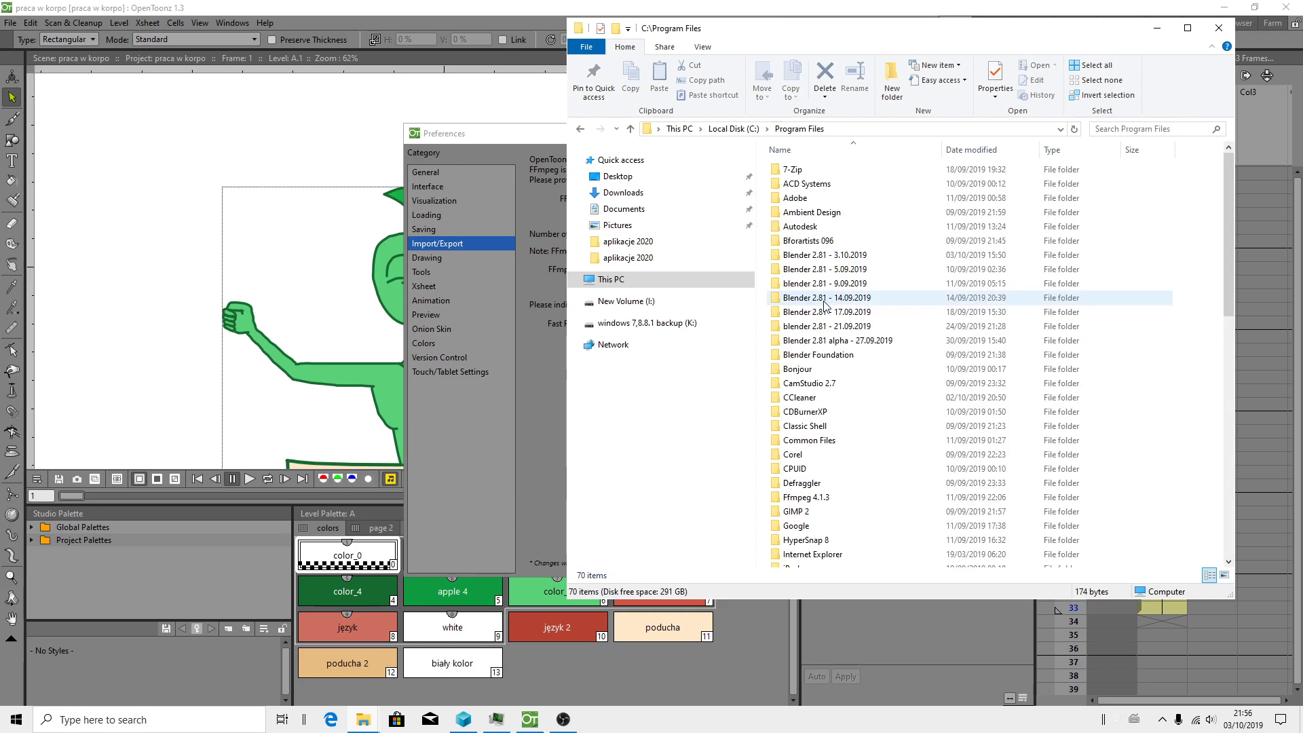
scroll(822, 488, down, 1)
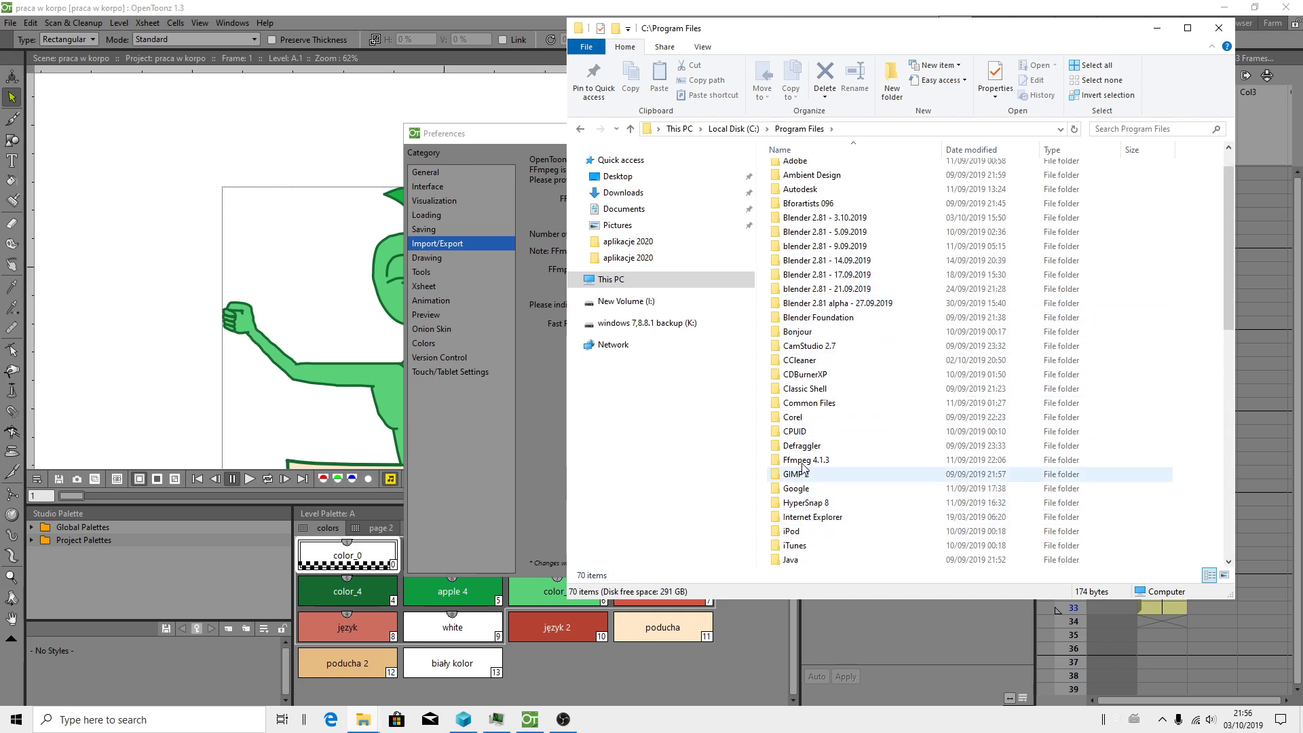
click(810, 462)
double_click(808, 460)
double_click(793, 170)
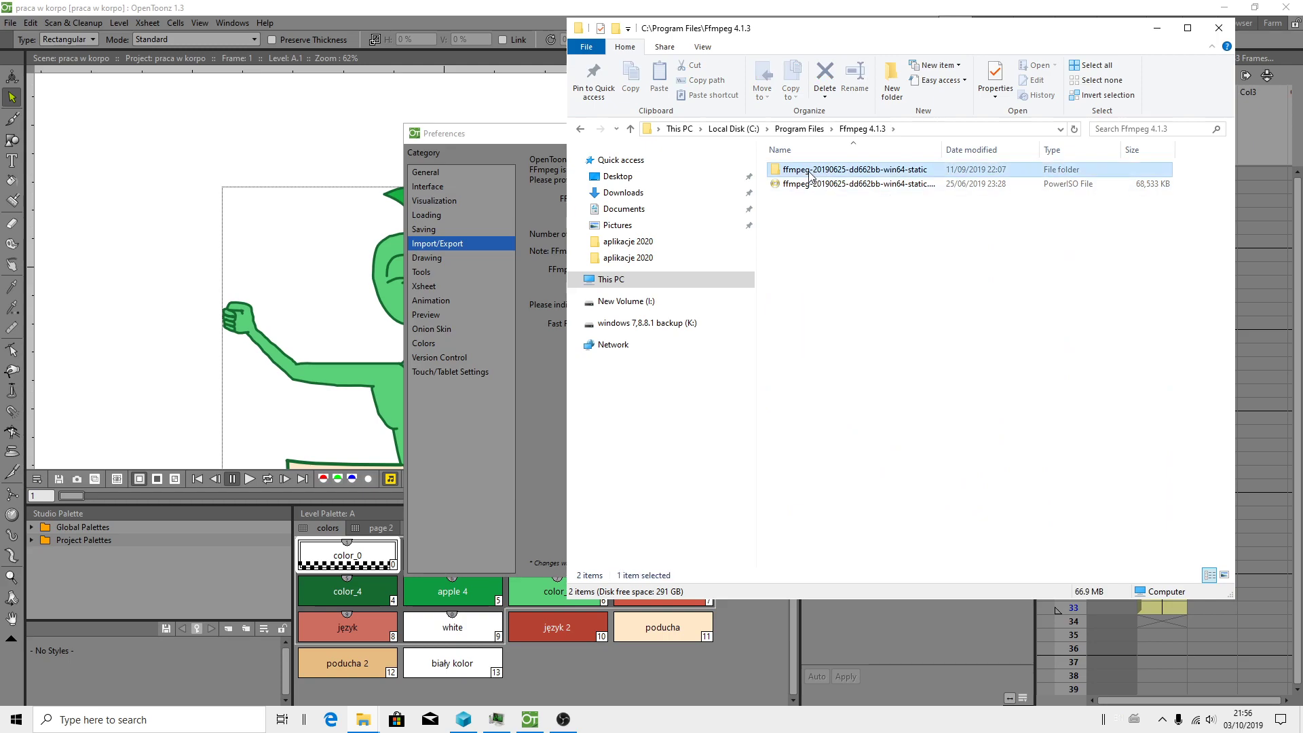
double_click(793, 170)
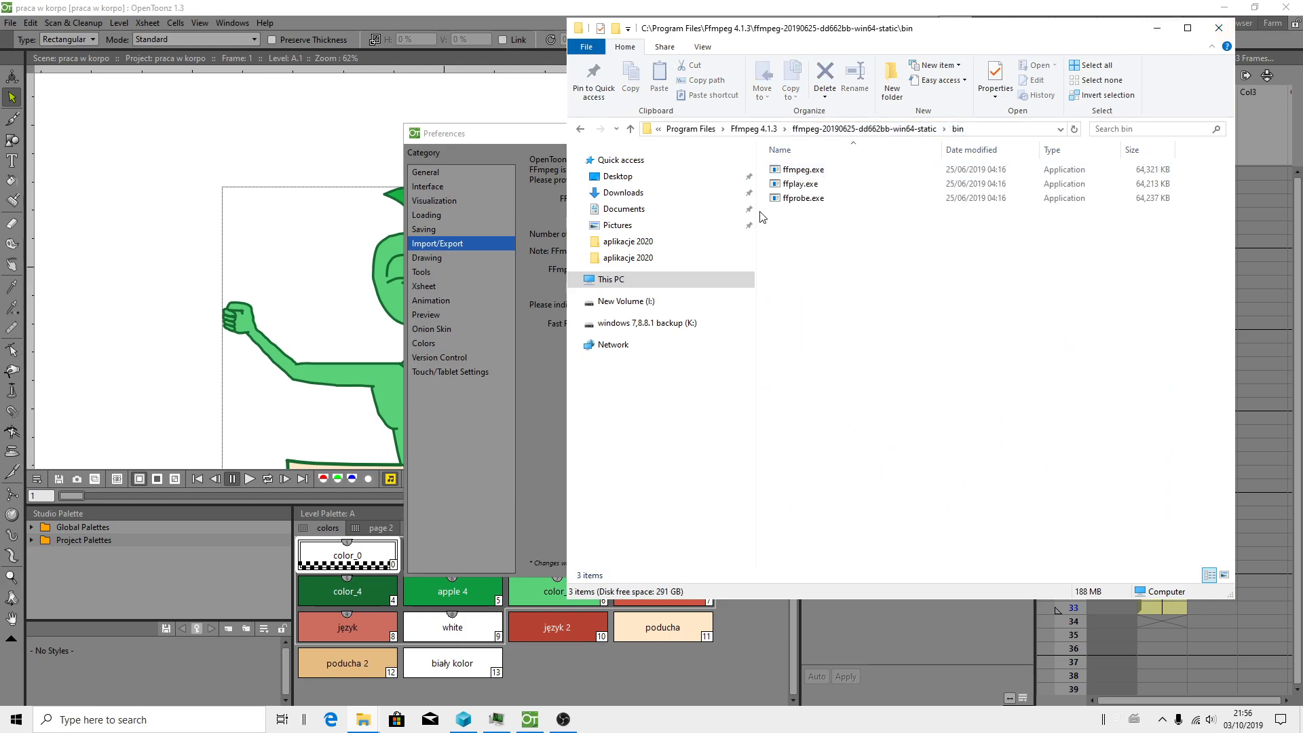
click(1161, 31)
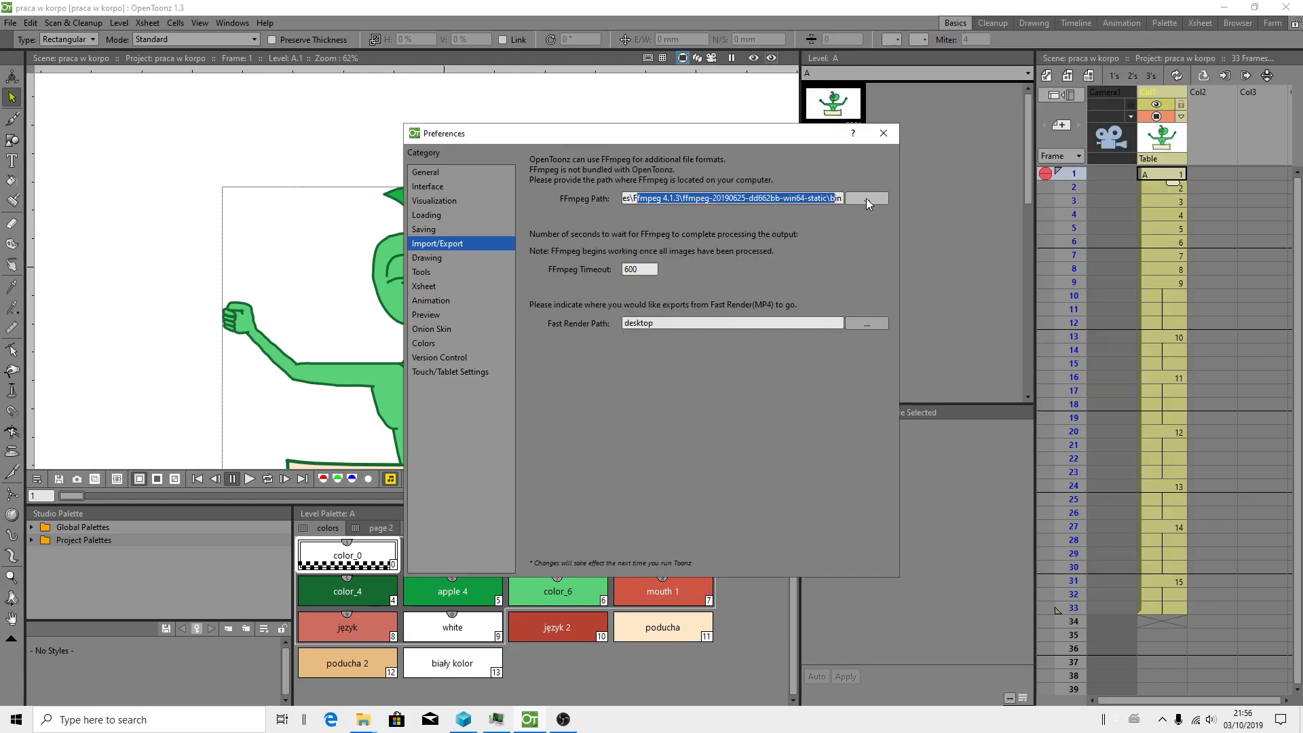
click(883, 133)
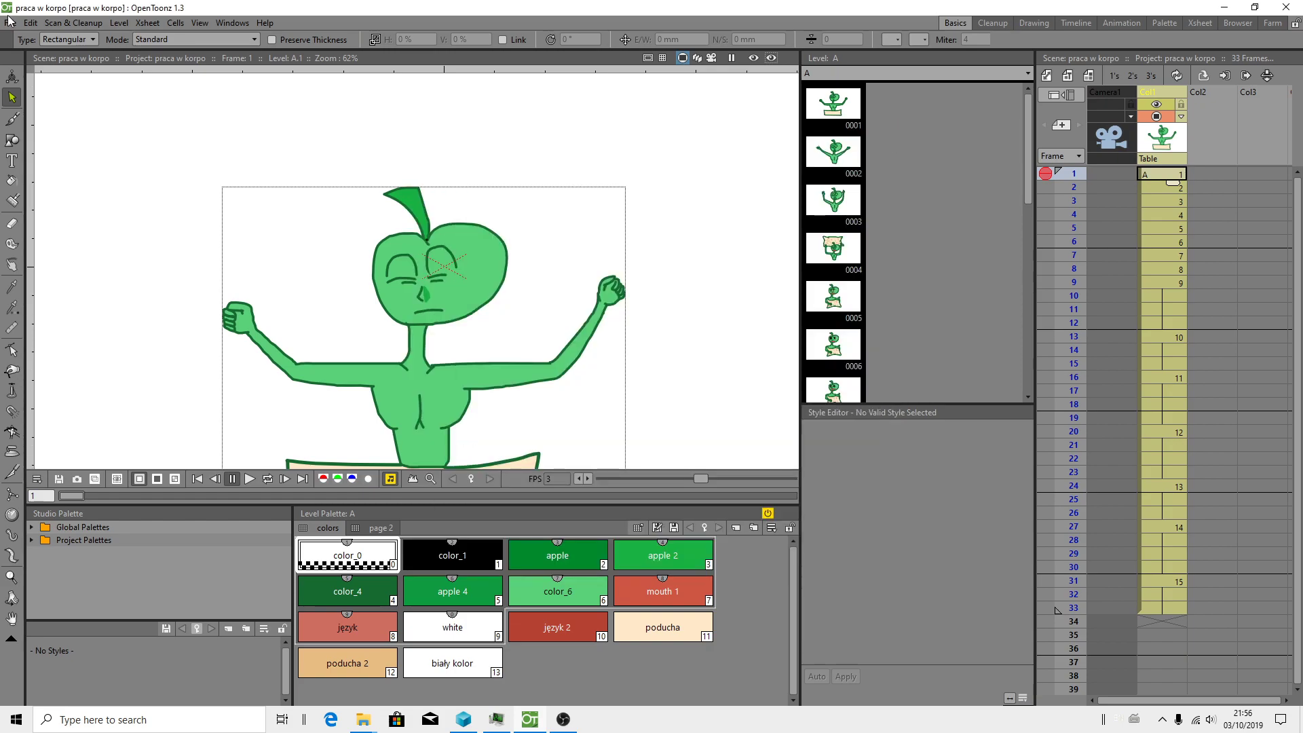
Step: Open the Output Settings, expand the other settings, and check the mp4 quality and scale options
click(11, 22)
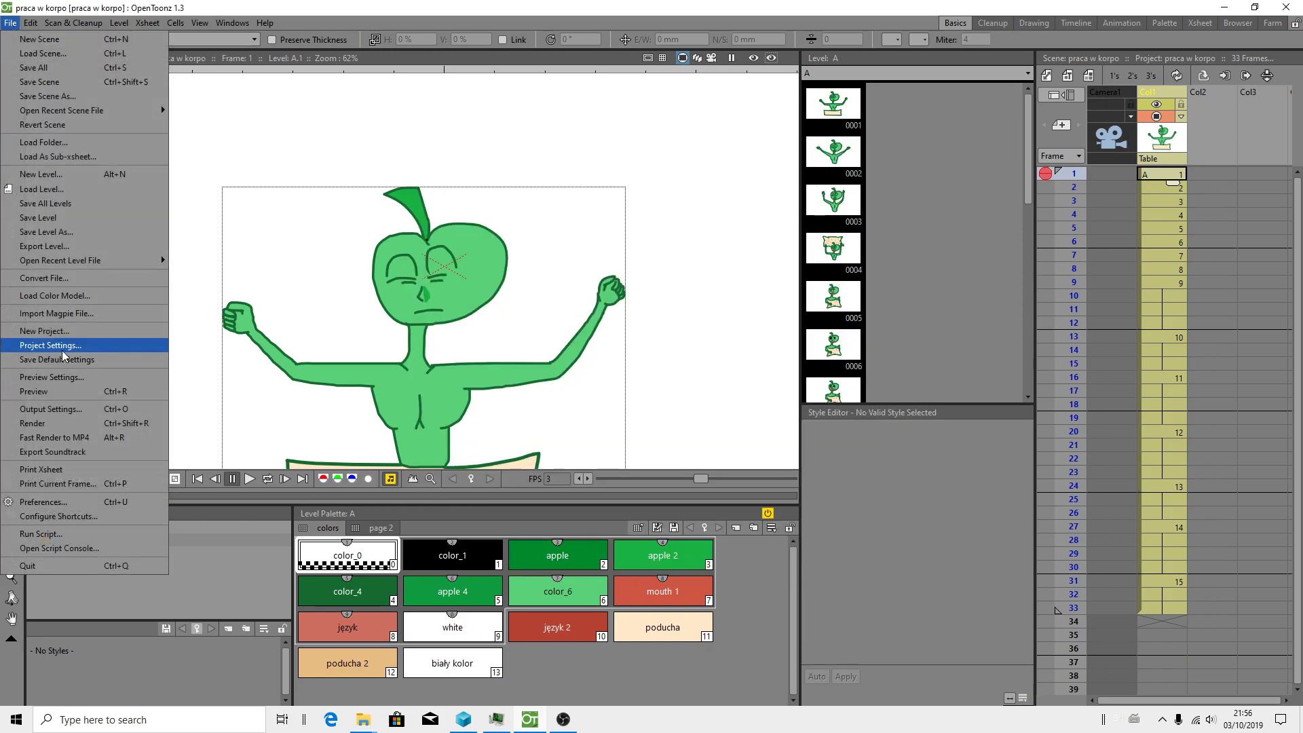
click(49, 409)
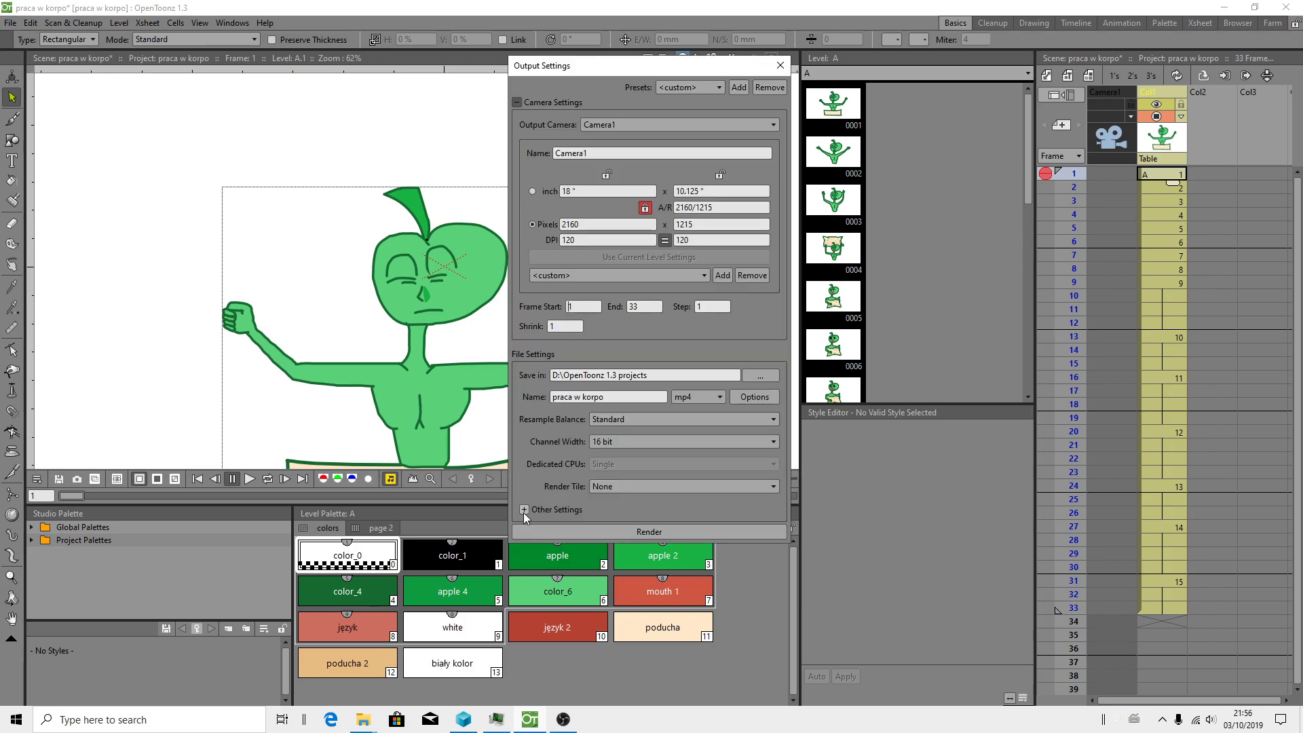
click(523, 510)
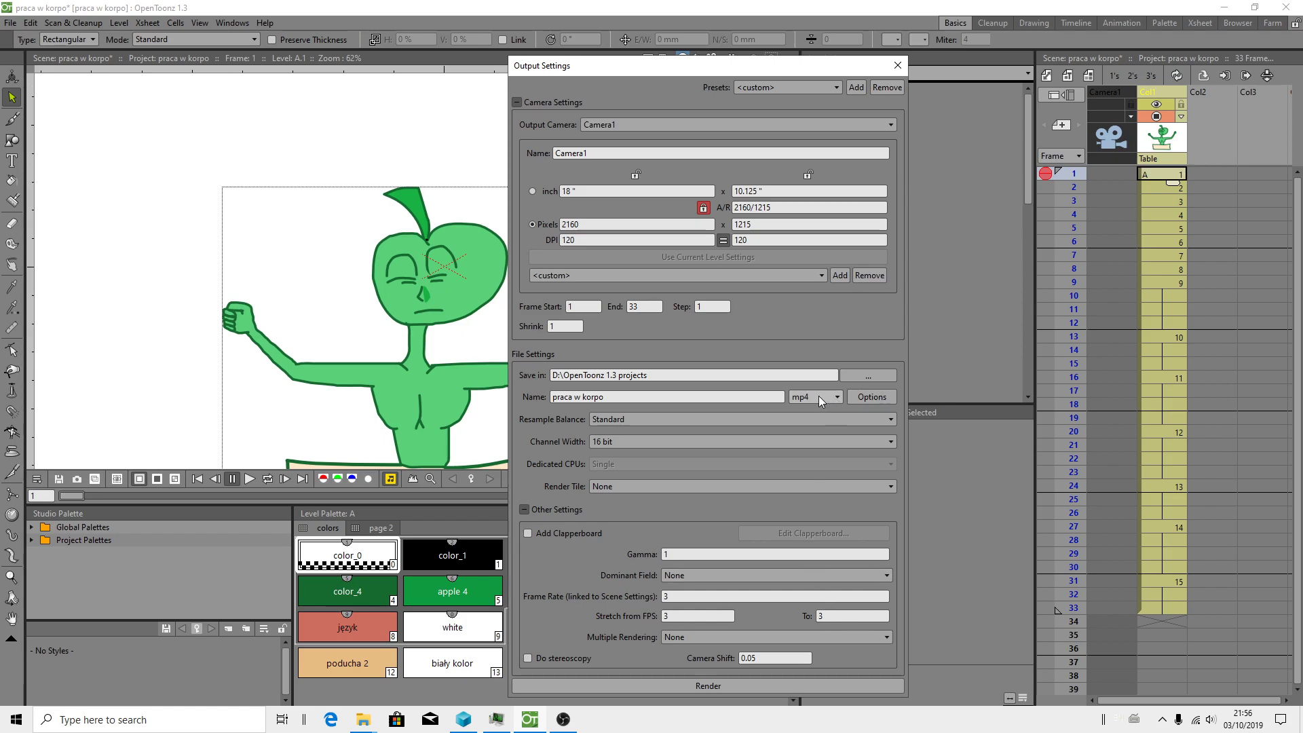
click(873, 400)
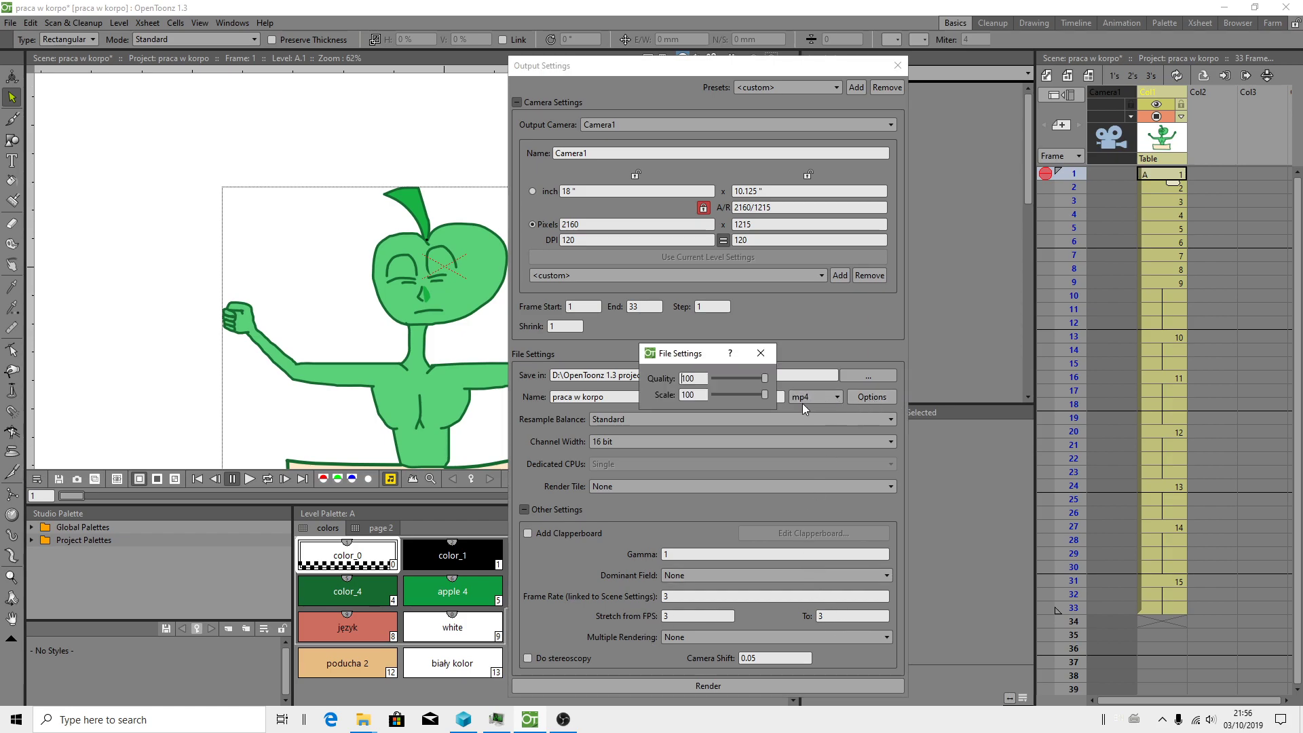
click(752, 352)
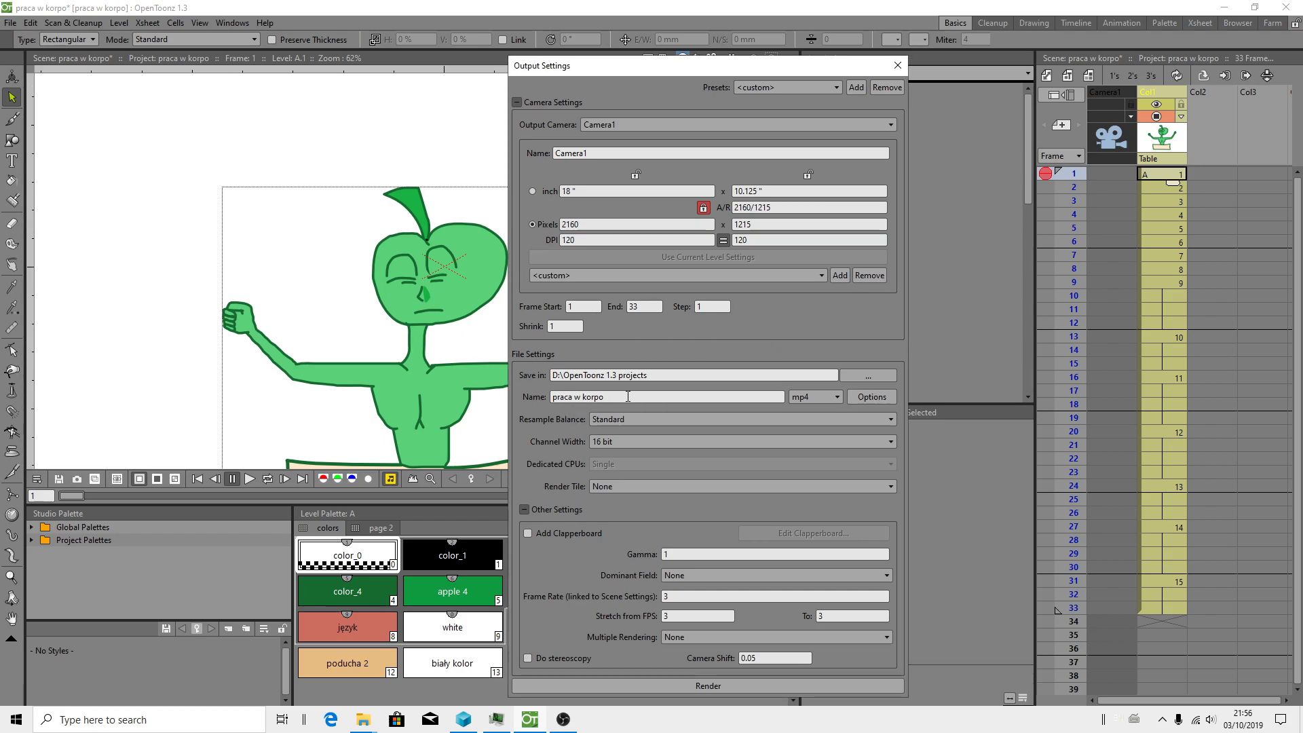
Step: Name the output file working in company and check its save folder without changing it
drag(628, 396, 490, 416)
text(wo)
text(any)
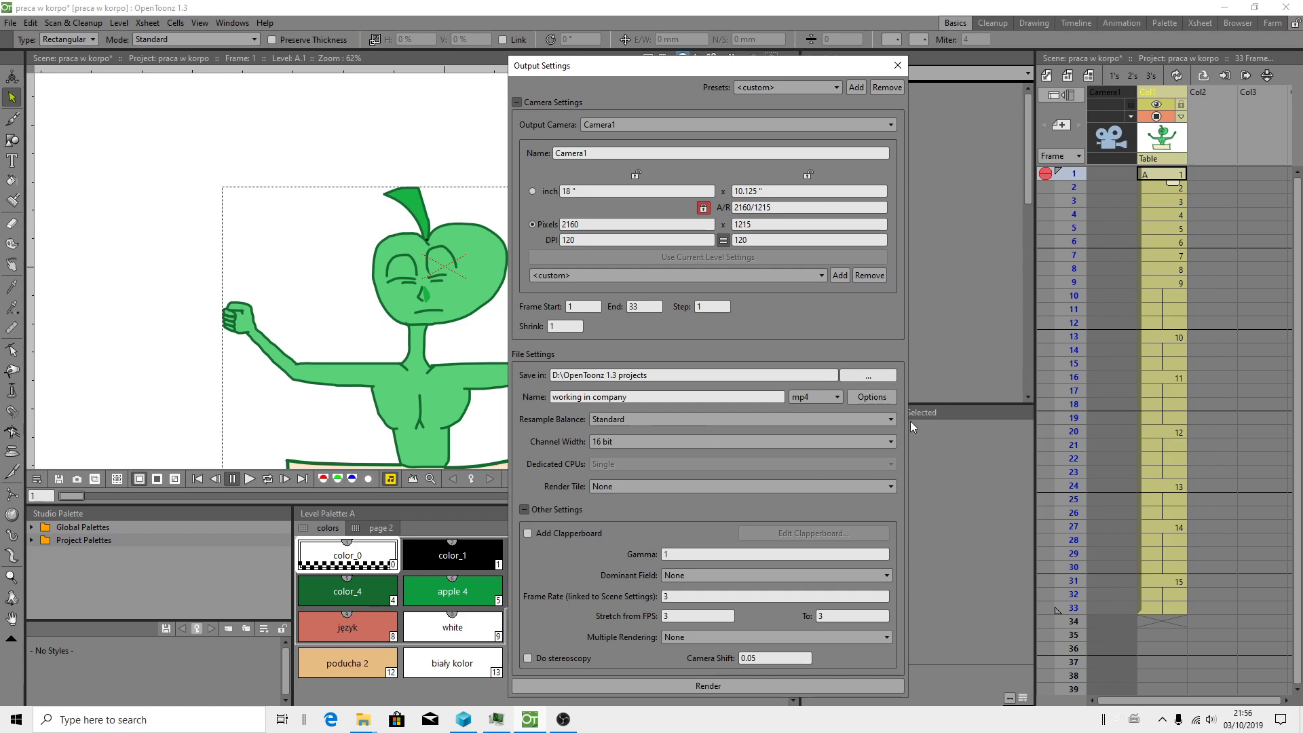
click(868, 375)
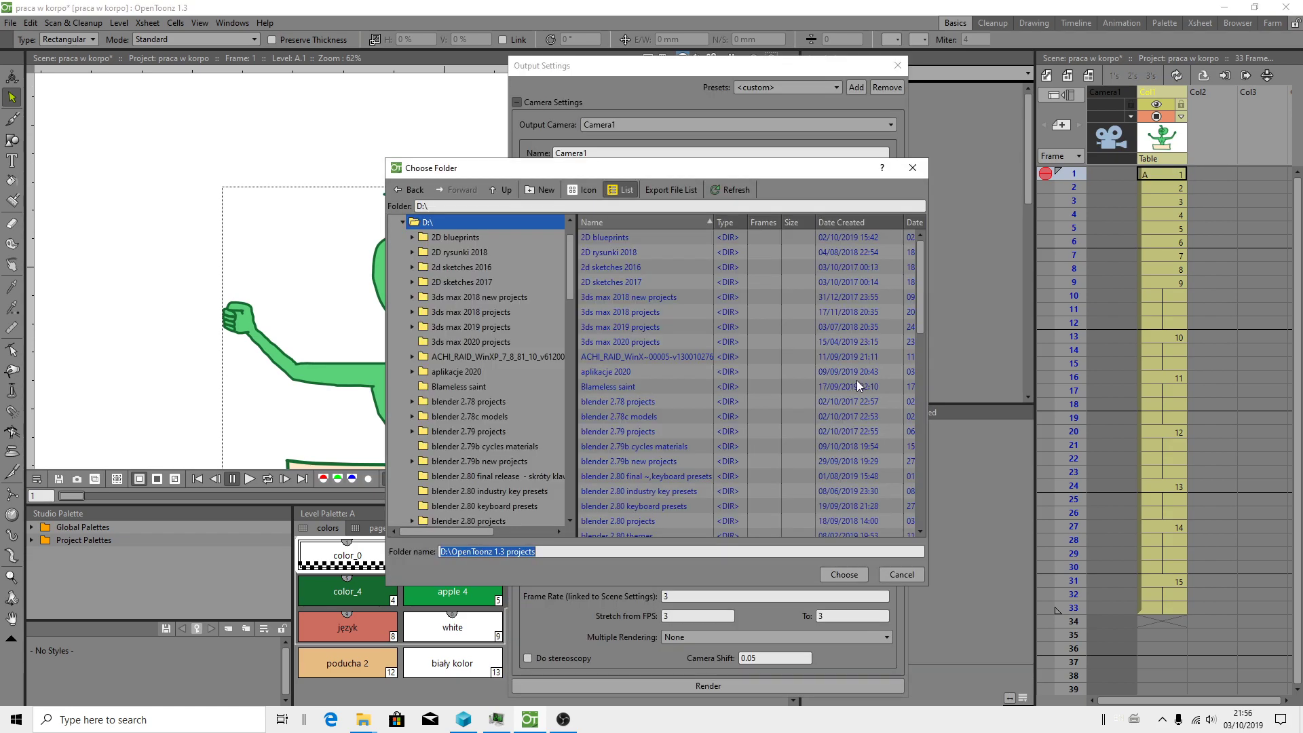
click(902, 575)
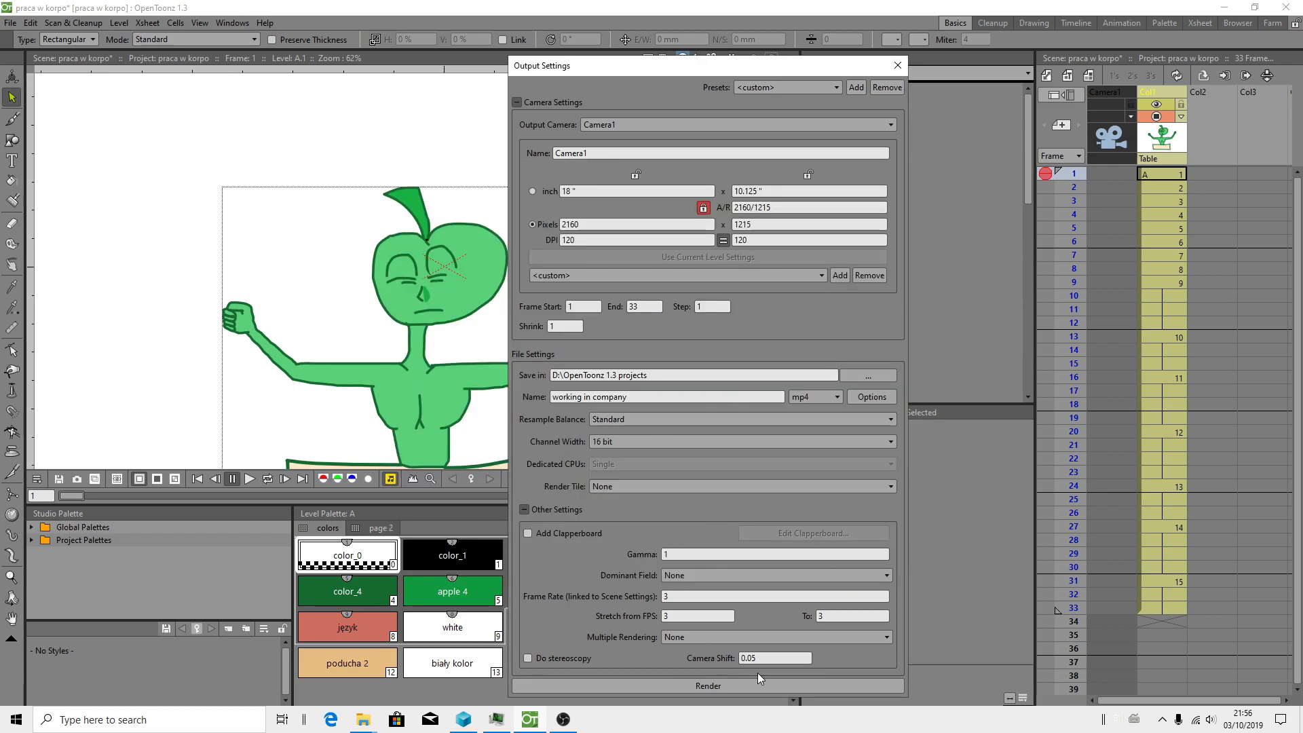
Step: Save the scene with all its levels, render frames 1 to 33 as an mp4, and close the Output Settings
click(12, 25)
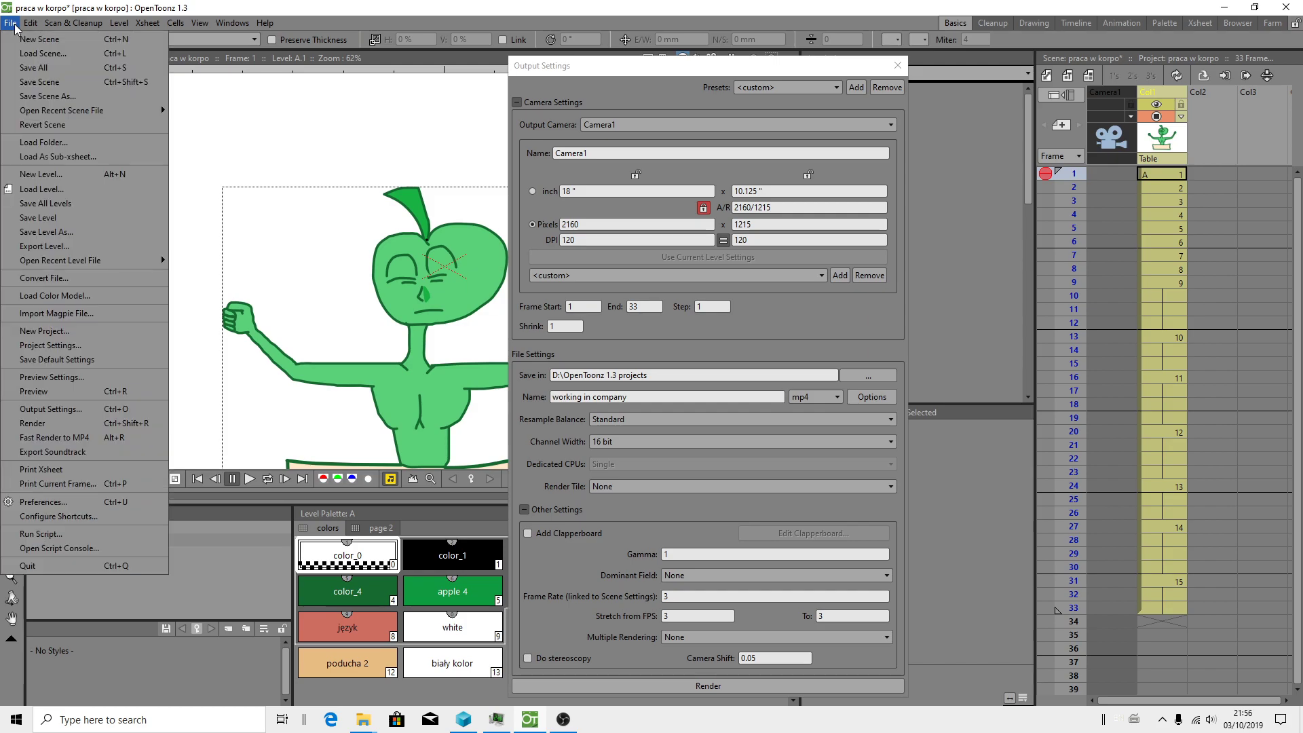
click(38, 71)
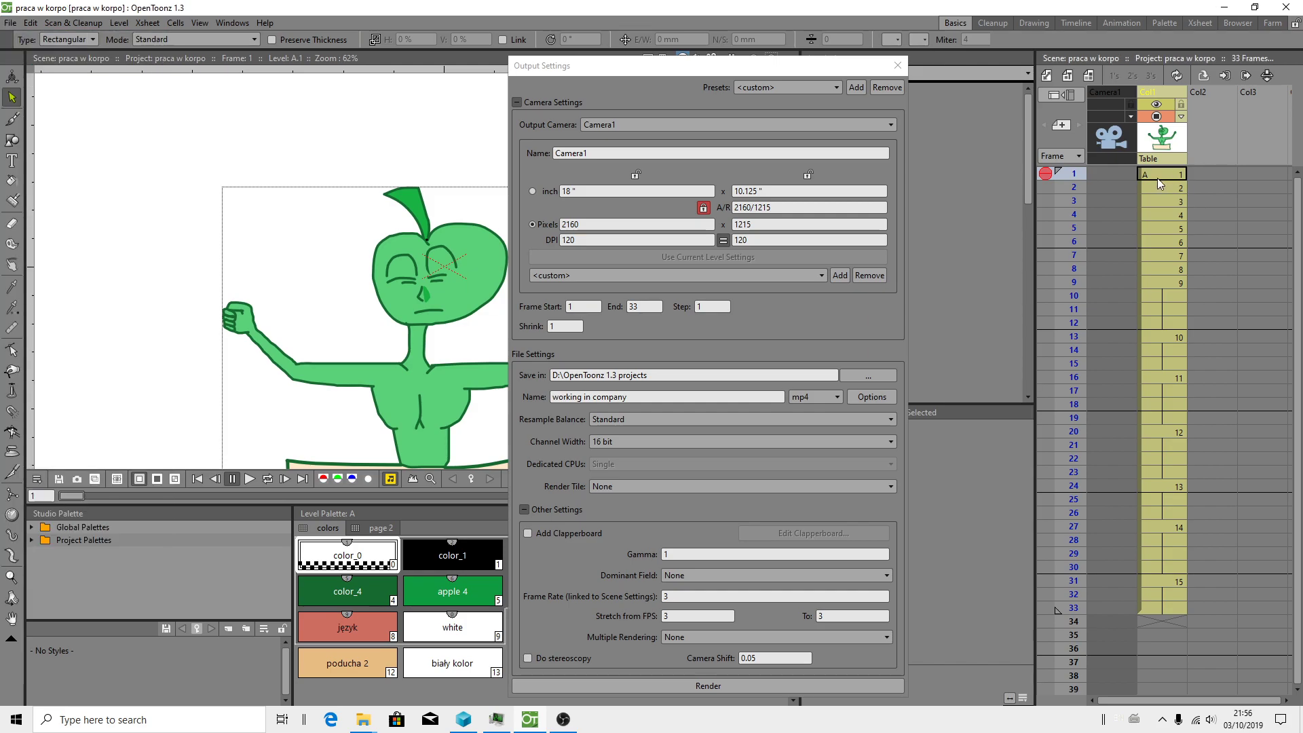
click(714, 684)
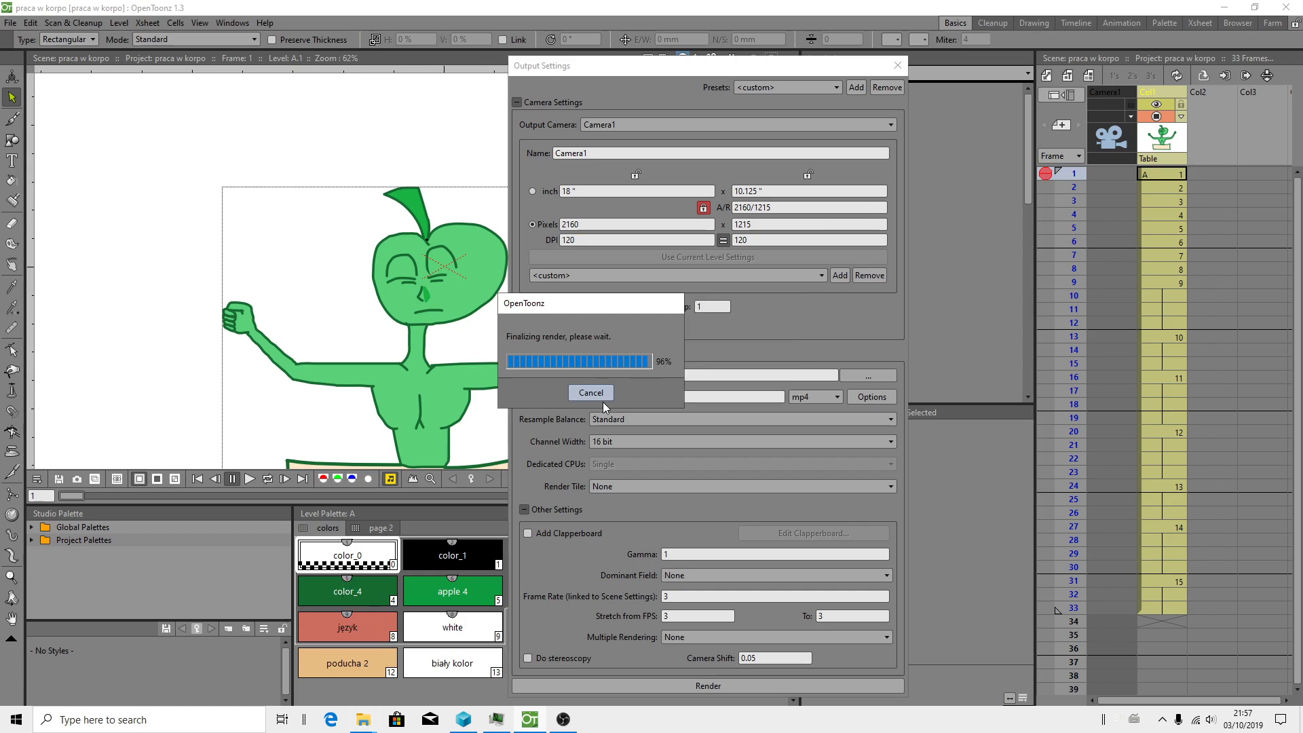
click(898, 66)
Step: Add a new style to the level palette based on the white biały kolor style and name it snawman
click(556, 628)
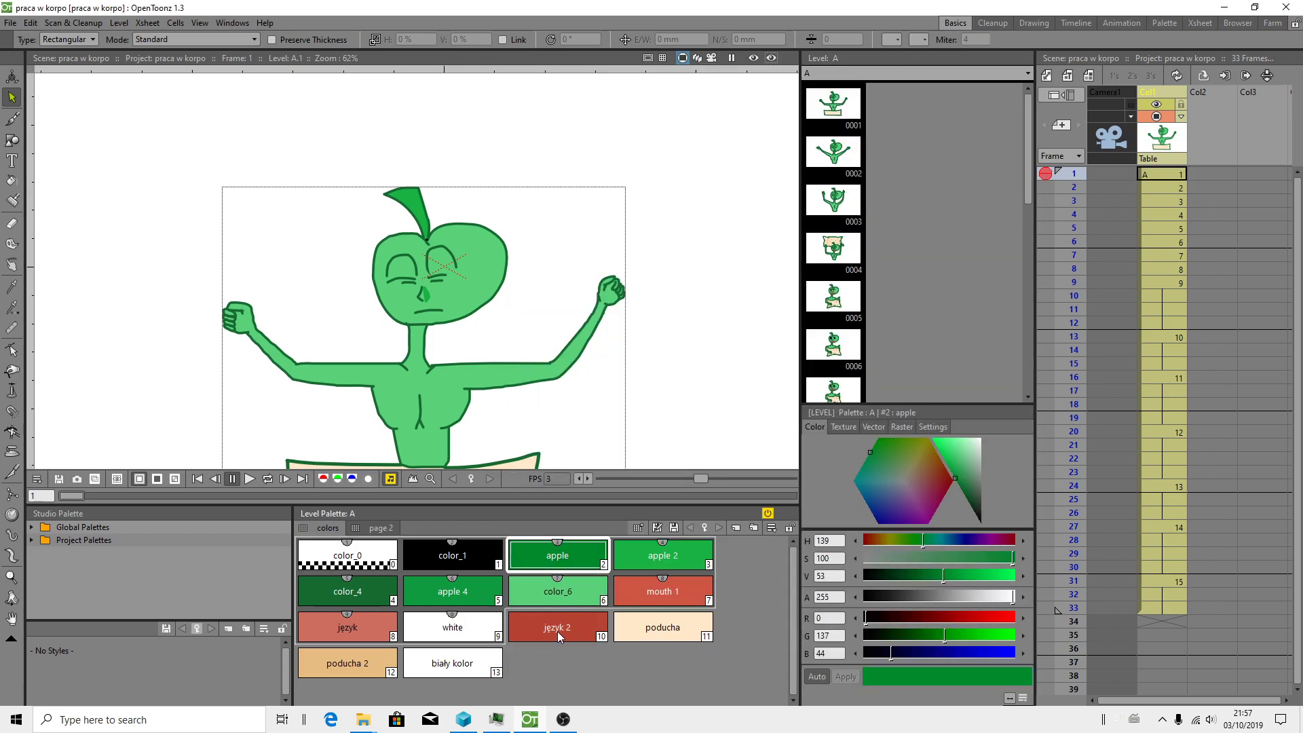
click(361, 659)
click(437, 663)
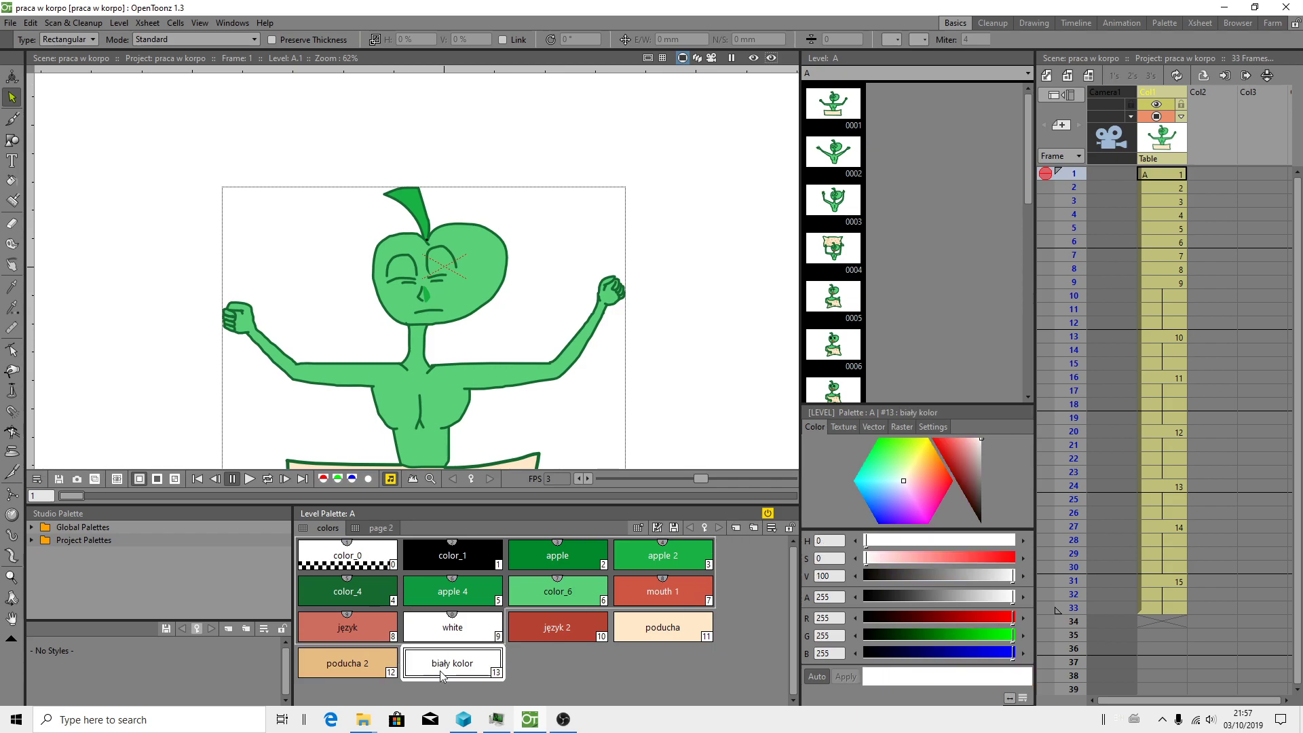
click(743, 524)
click(563, 672)
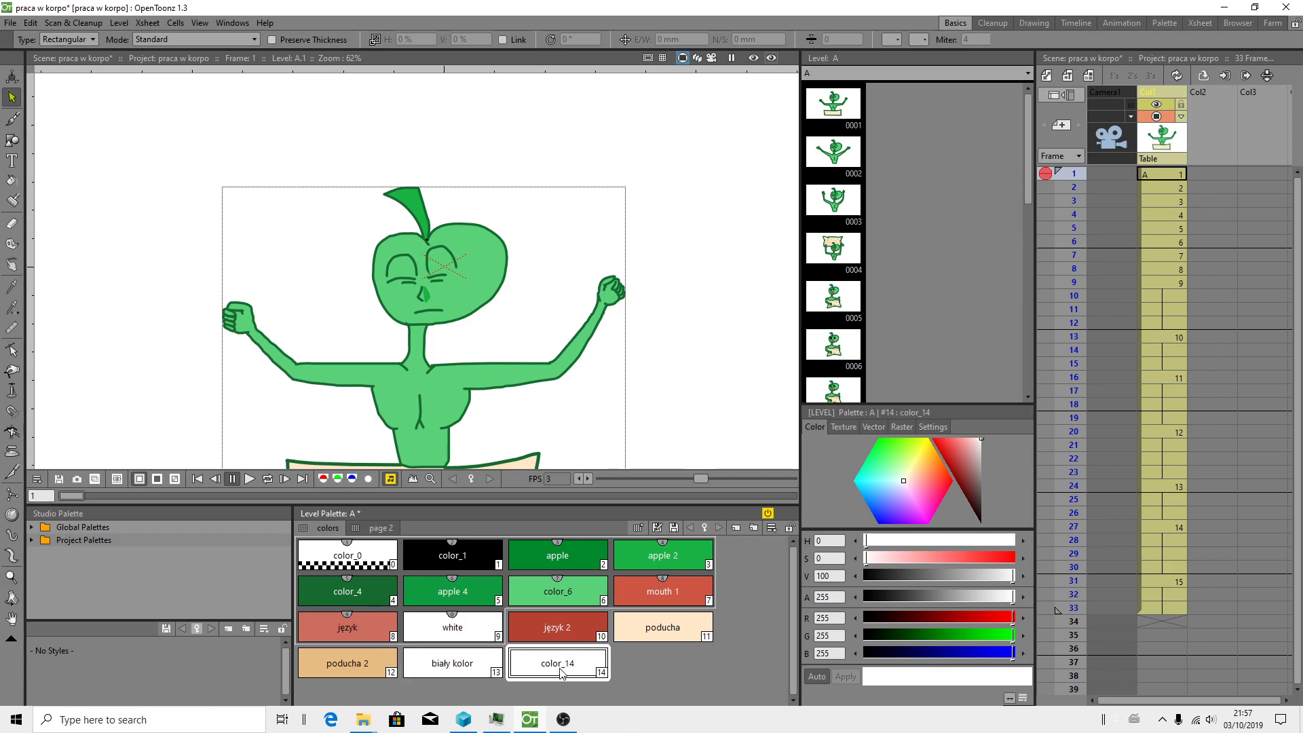
double_click(562, 670)
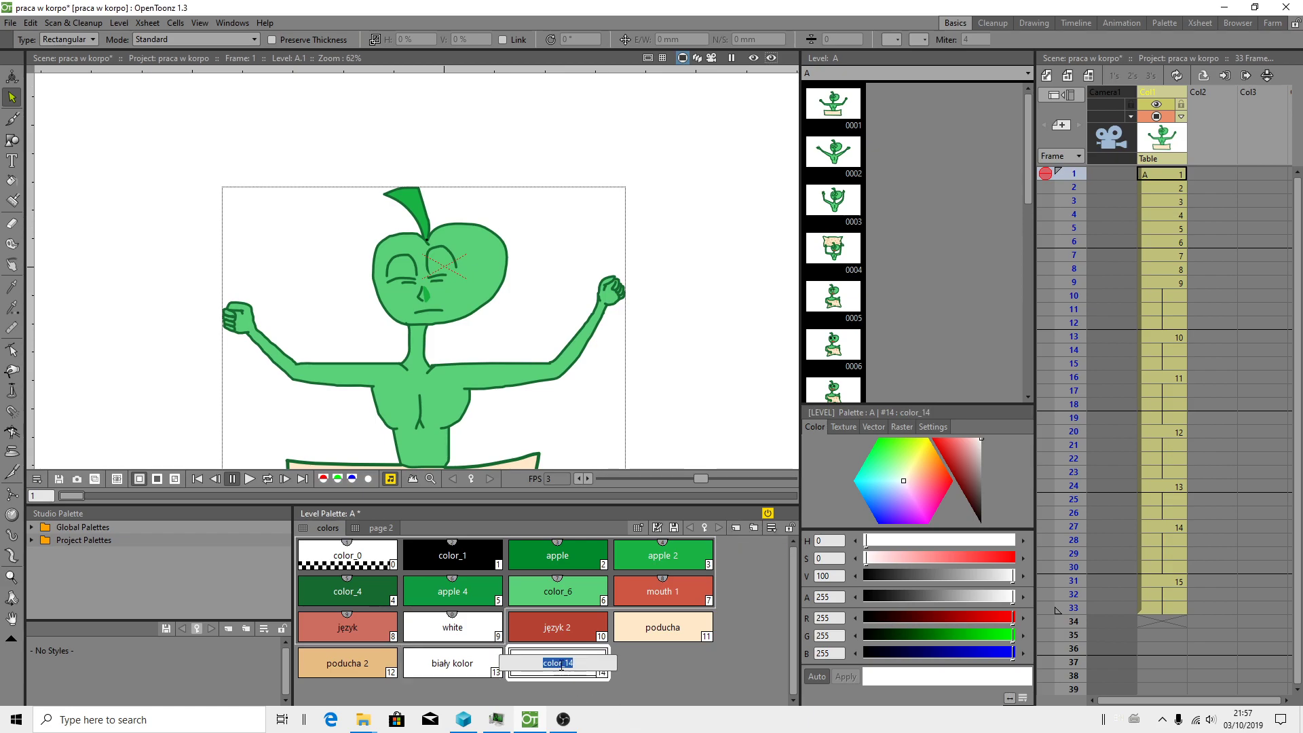
text(snawman)
key(Return)
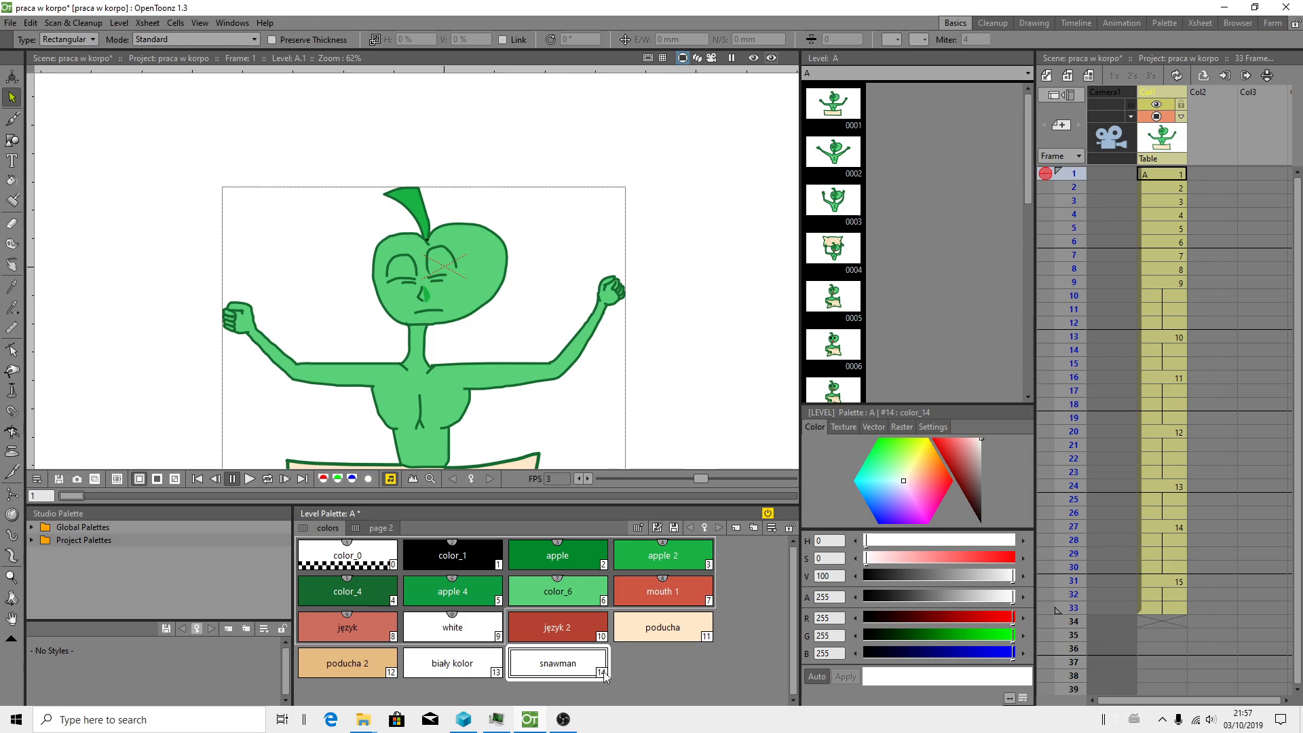
Step: Darken the snawman style to a light grey by setting its V value to 86, and apply the change
double_click(604, 674)
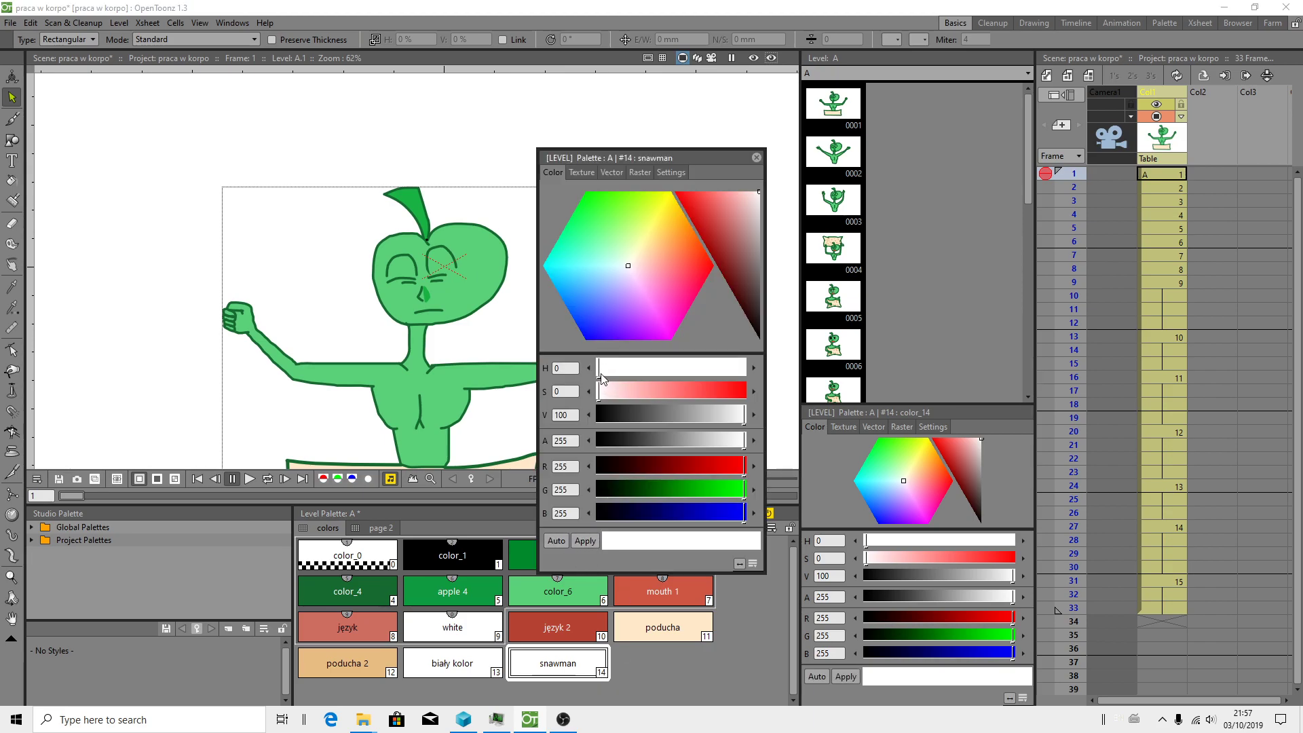
drag(745, 414, 722, 420)
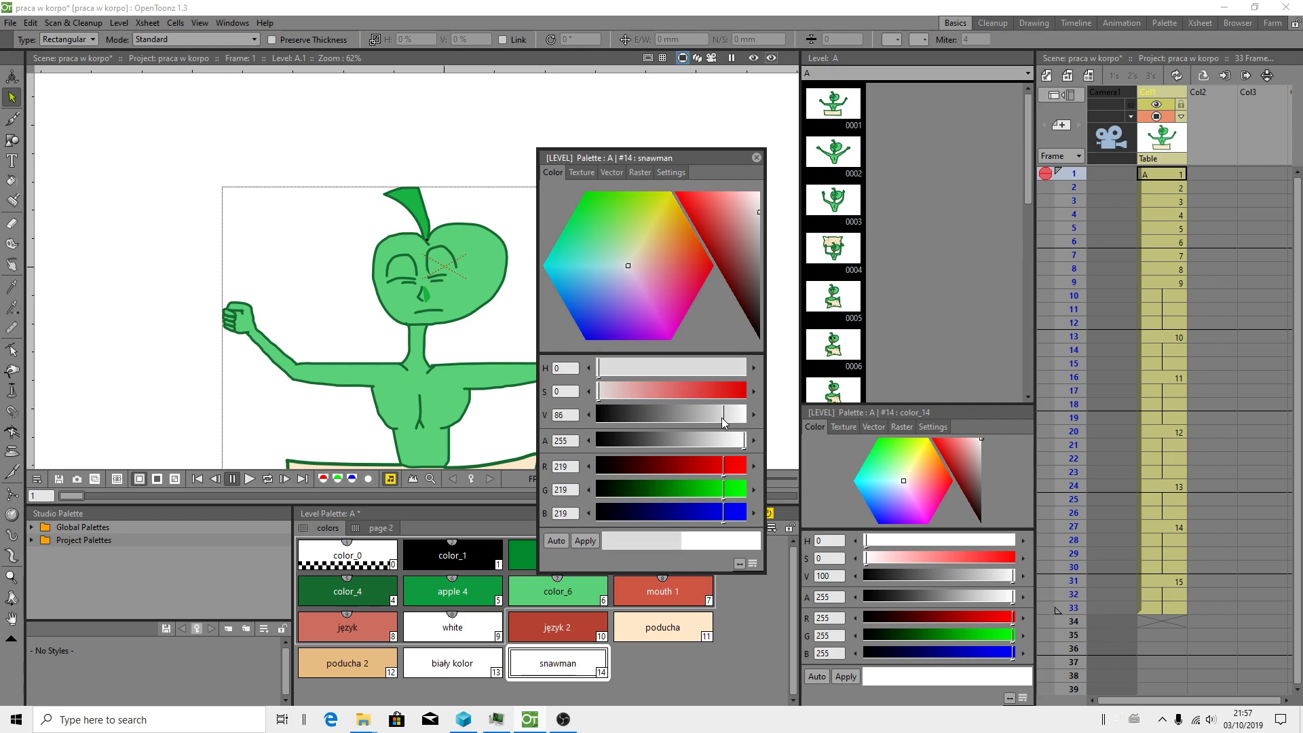
click(586, 541)
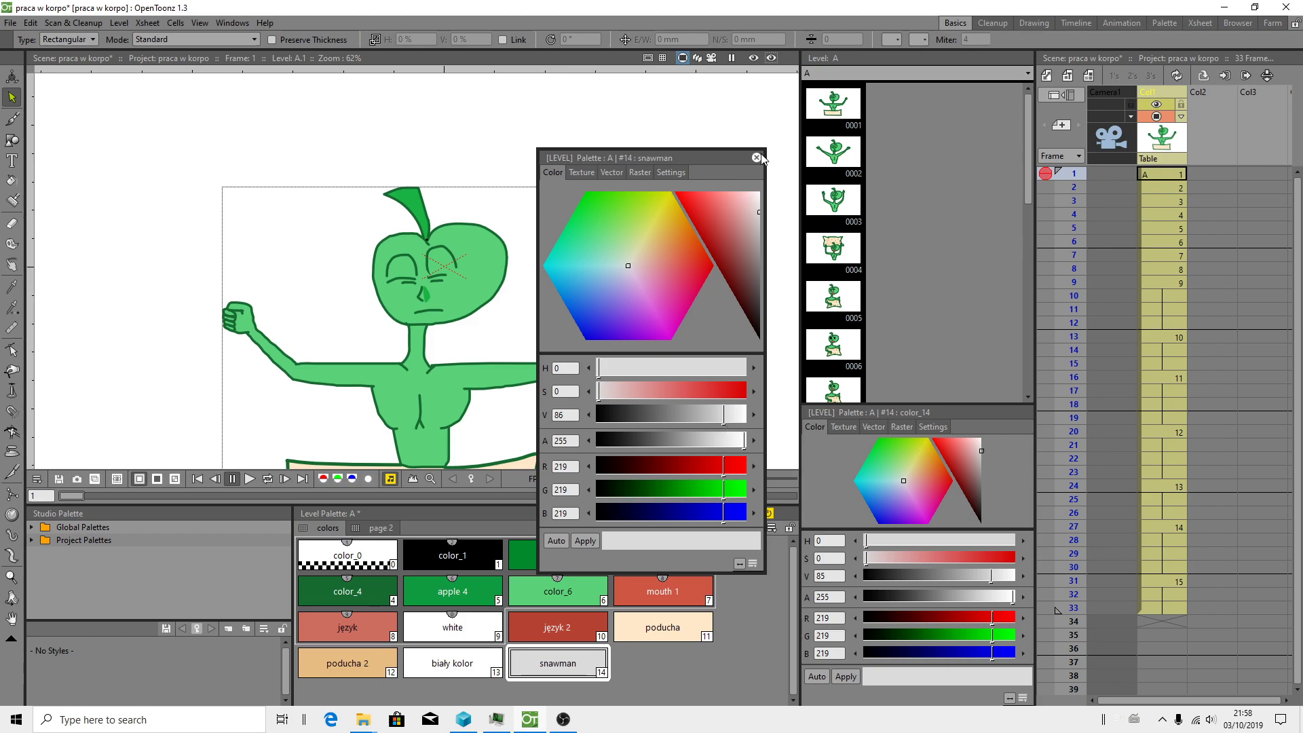
Step: Look through the texture and vector style libraries for the snawman style, return to its colour settings, and close the floating style editor
click(590, 172)
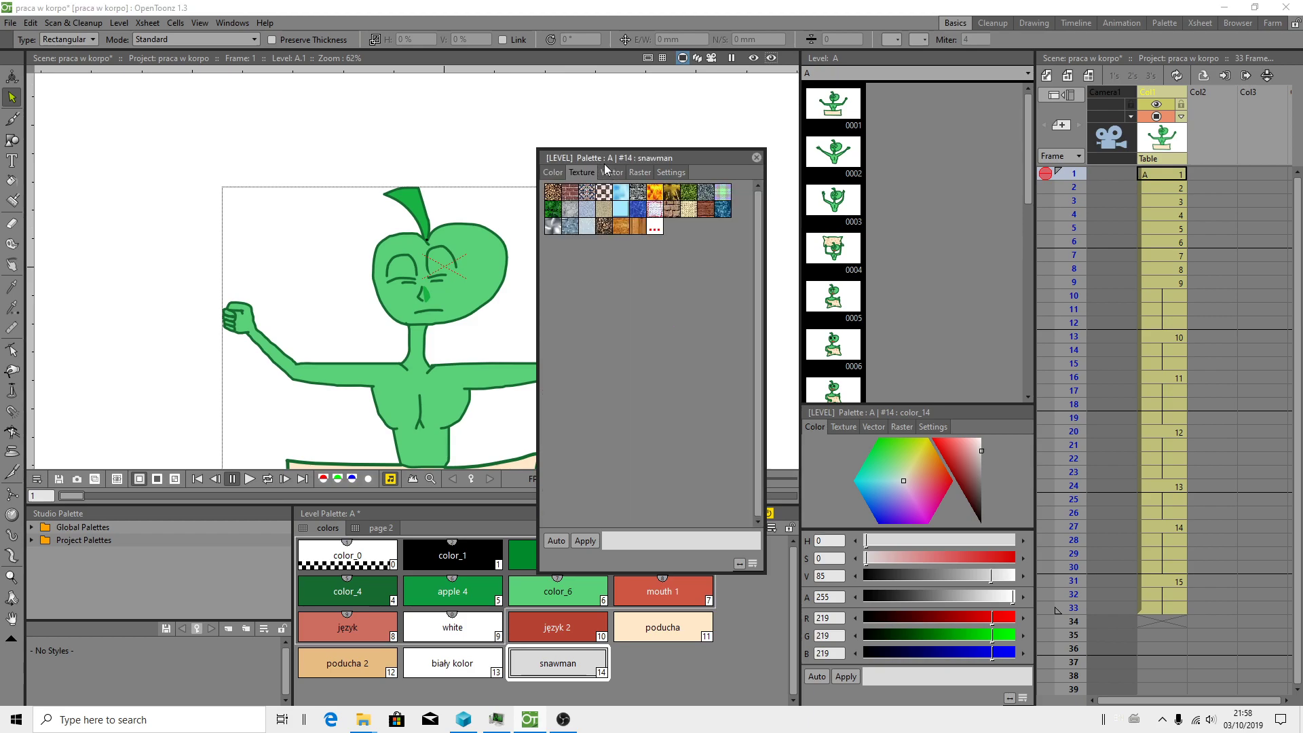
click(612, 173)
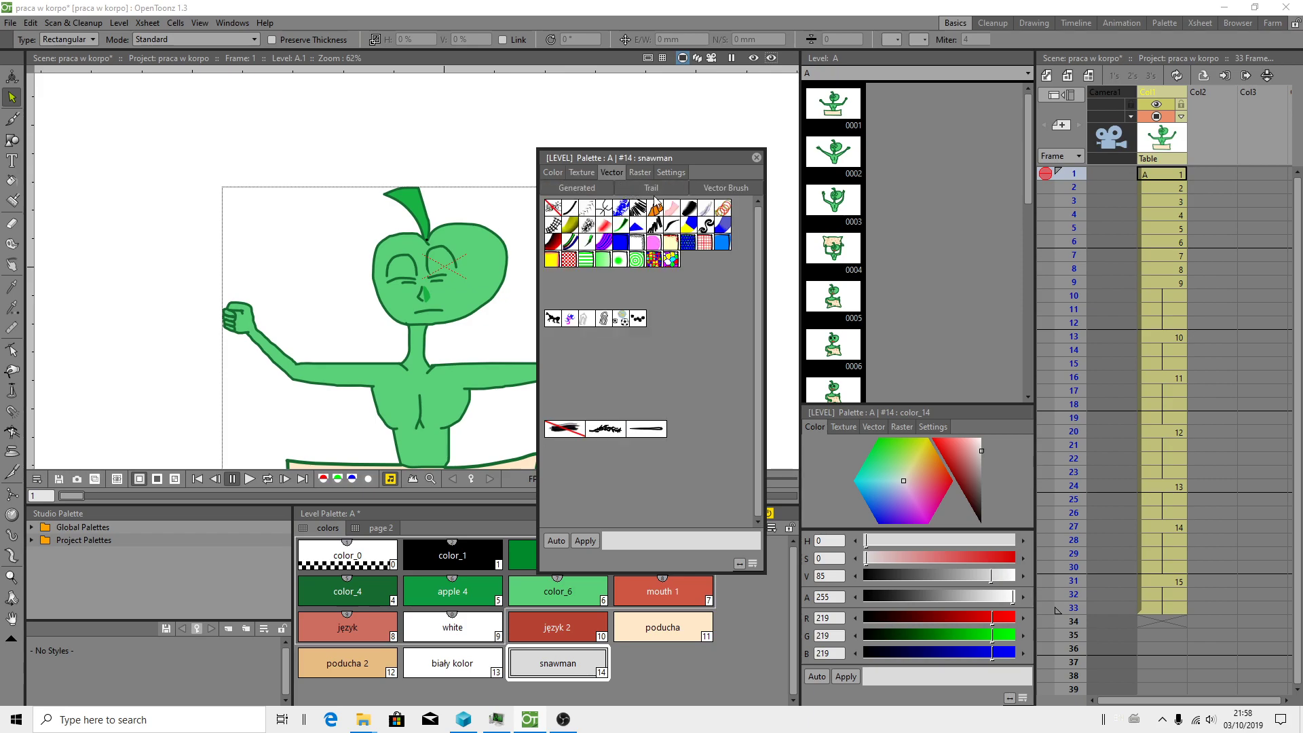
click(645, 175)
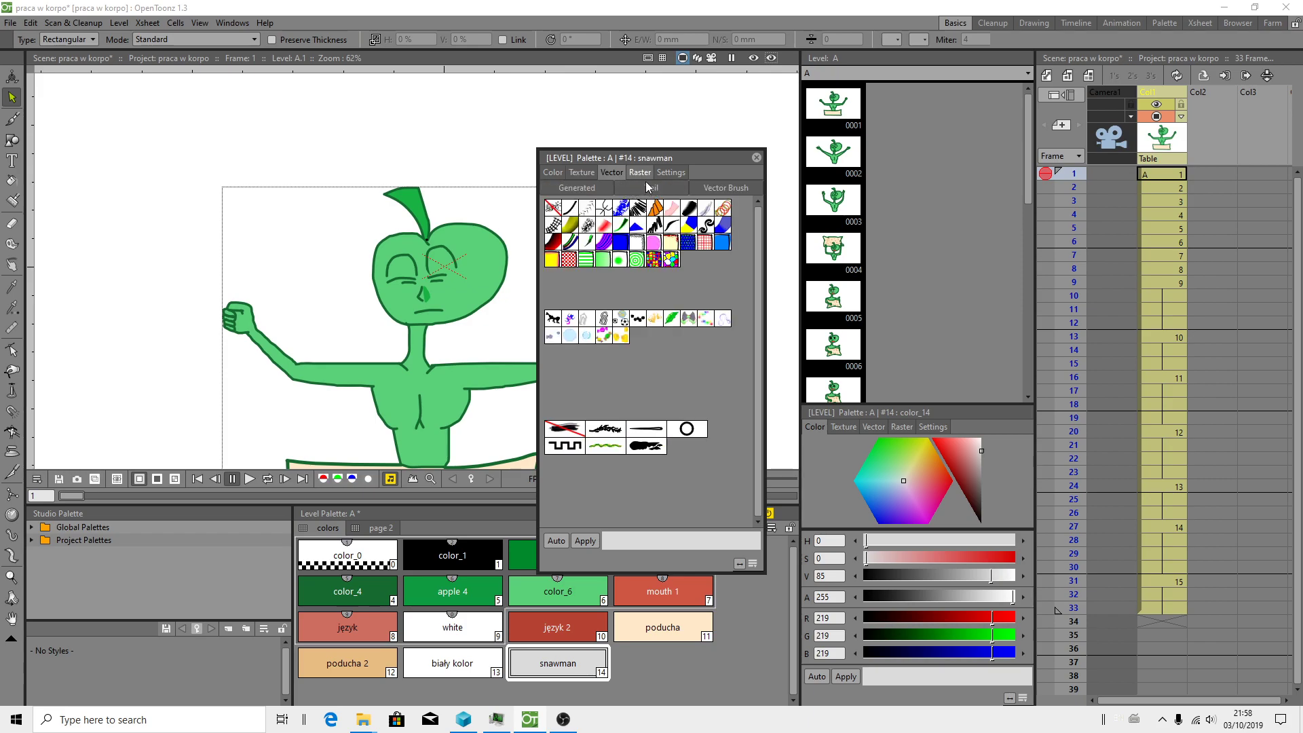
click(553, 173)
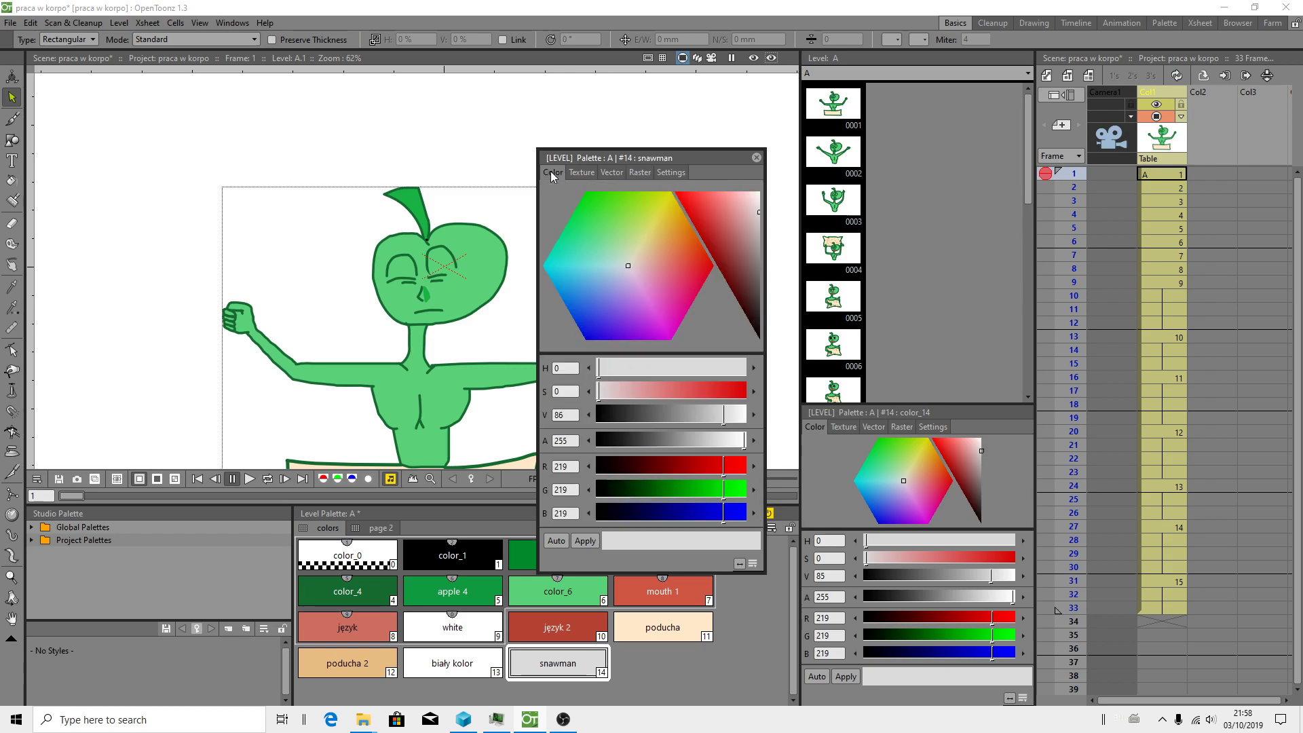
click(756, 157)
Step: Save the scene together with all its levels and the changed palette
click(1159, 178)
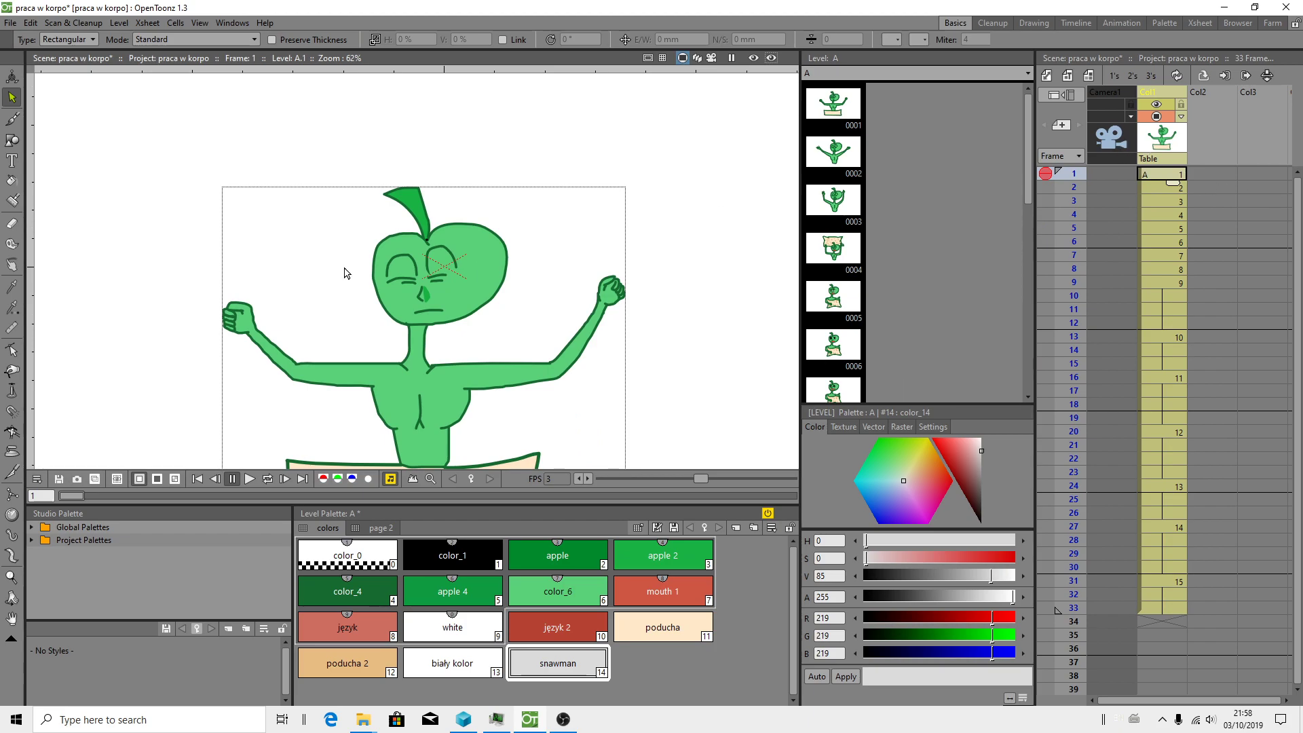
click(10, 23)
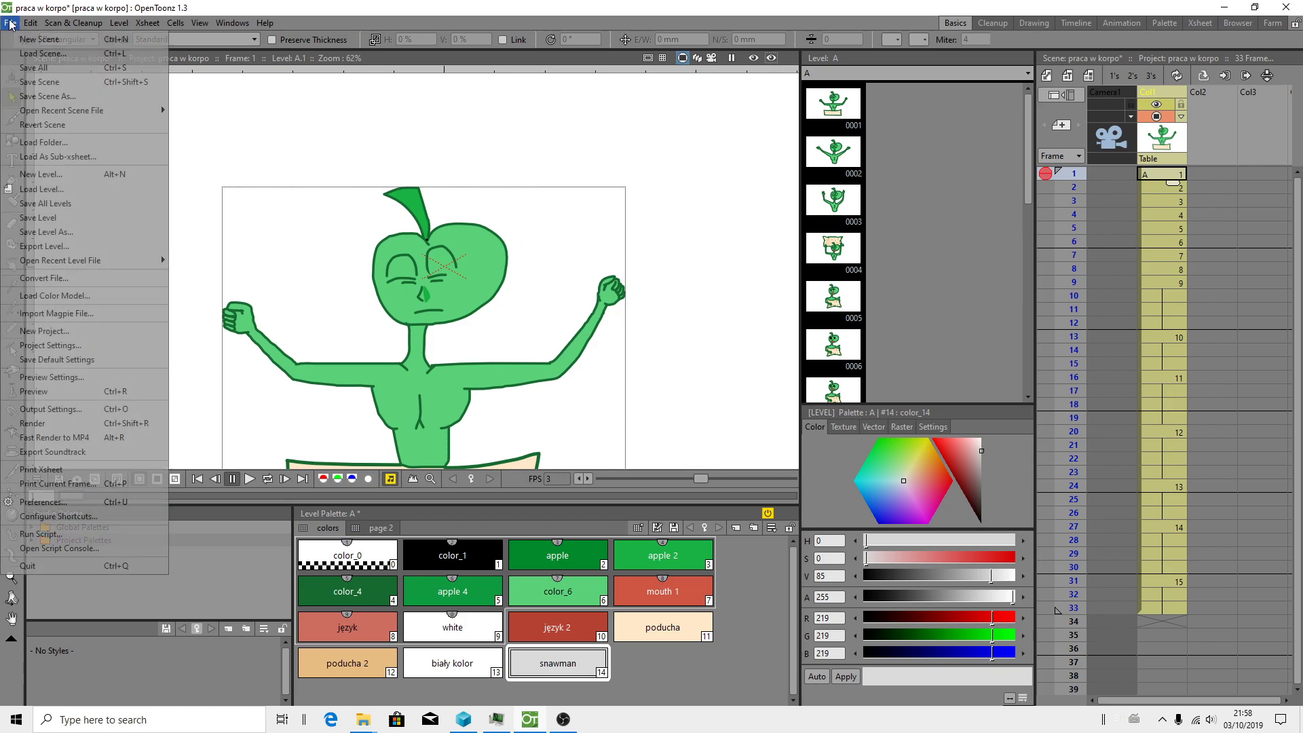
click(39, 71)
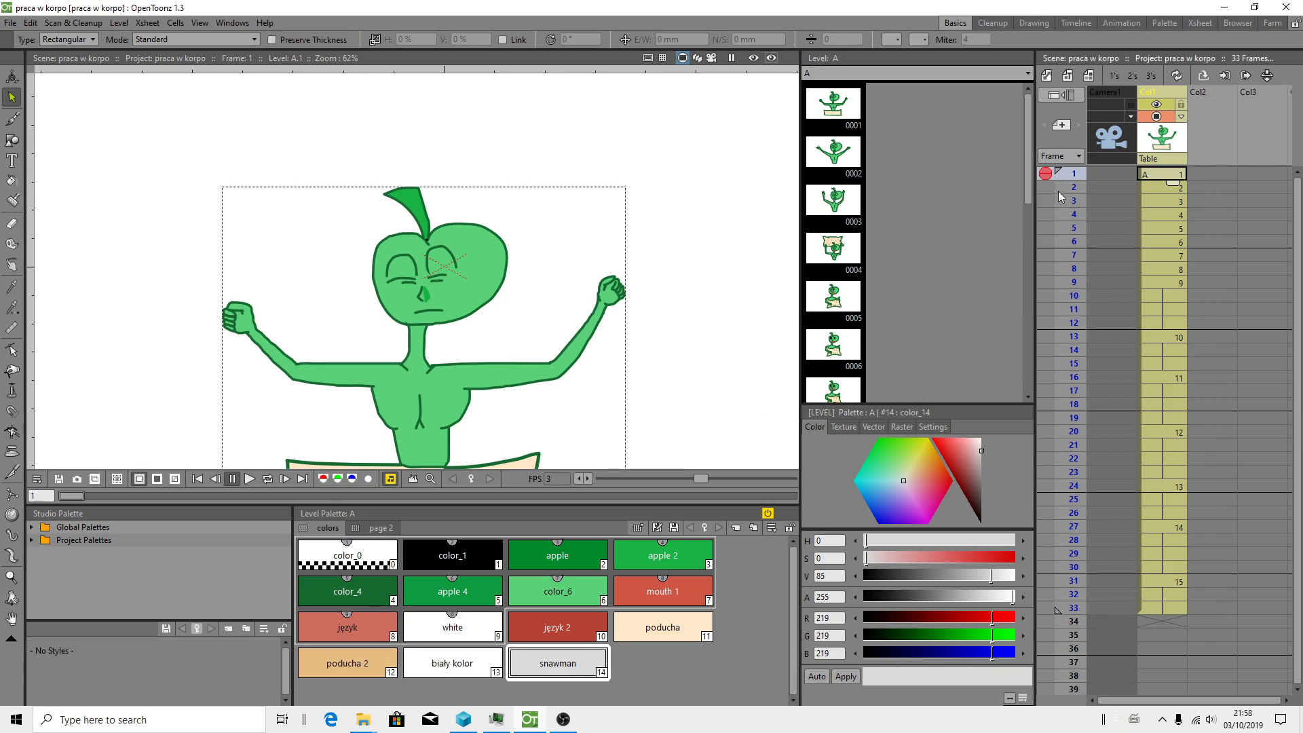
Step: Go to frame 5 and turn on a fixed onion skin of frame 1
key(Down)
key(Down)
key(Down)
key(Down)
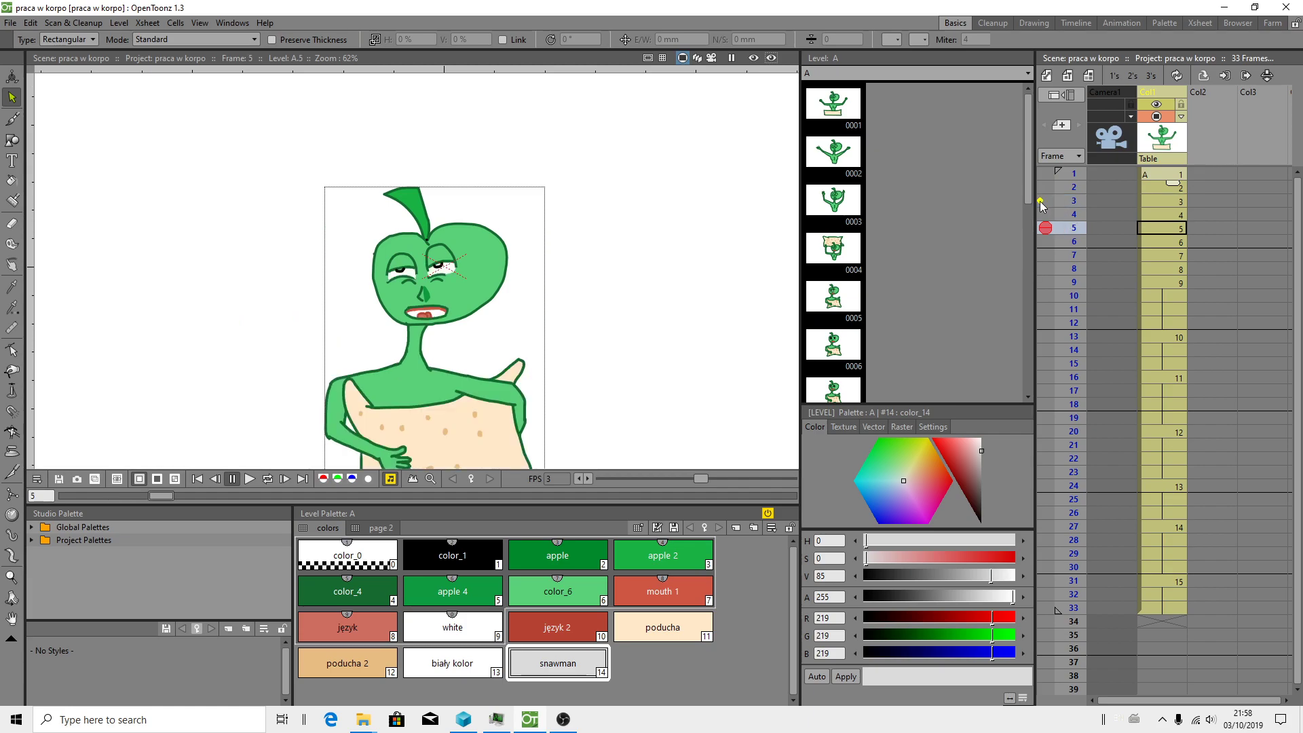
click(1040, 174)
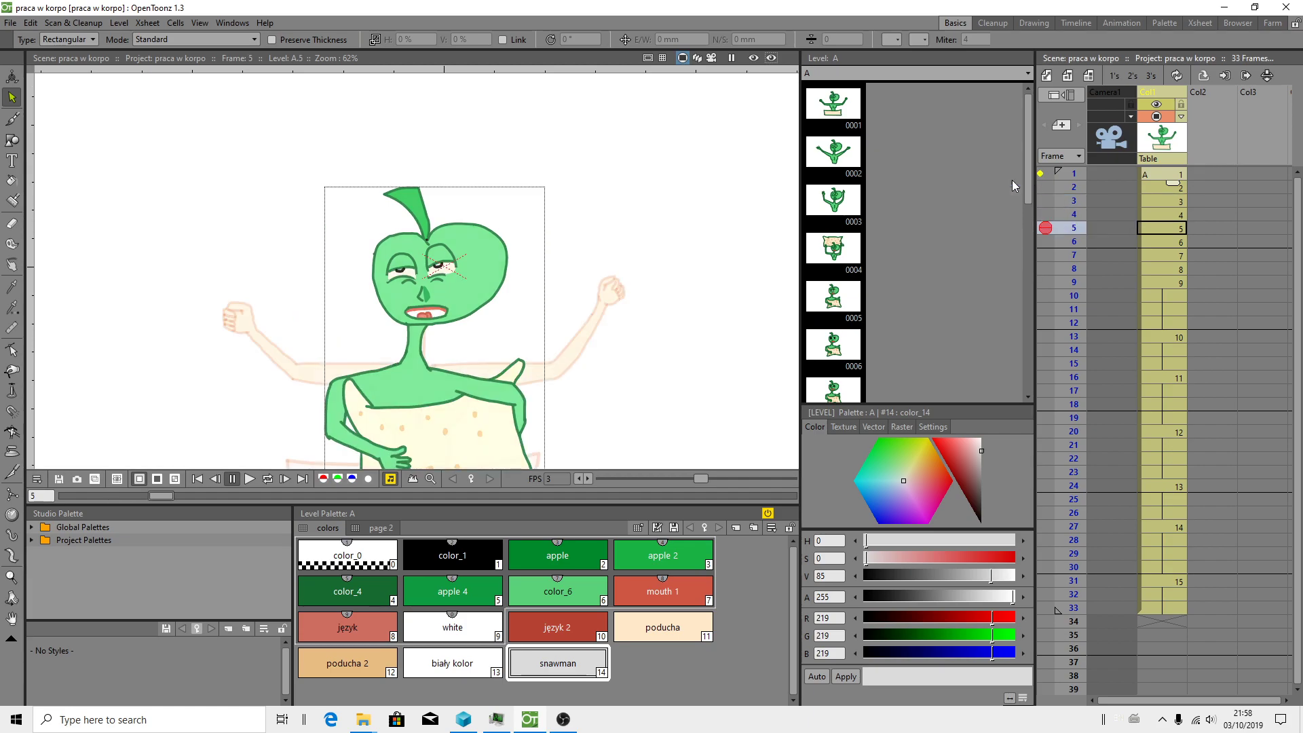
Step: Move through frame 10 to frame 14 and add a fixed onion skin of frame 19
click(1061, 299)
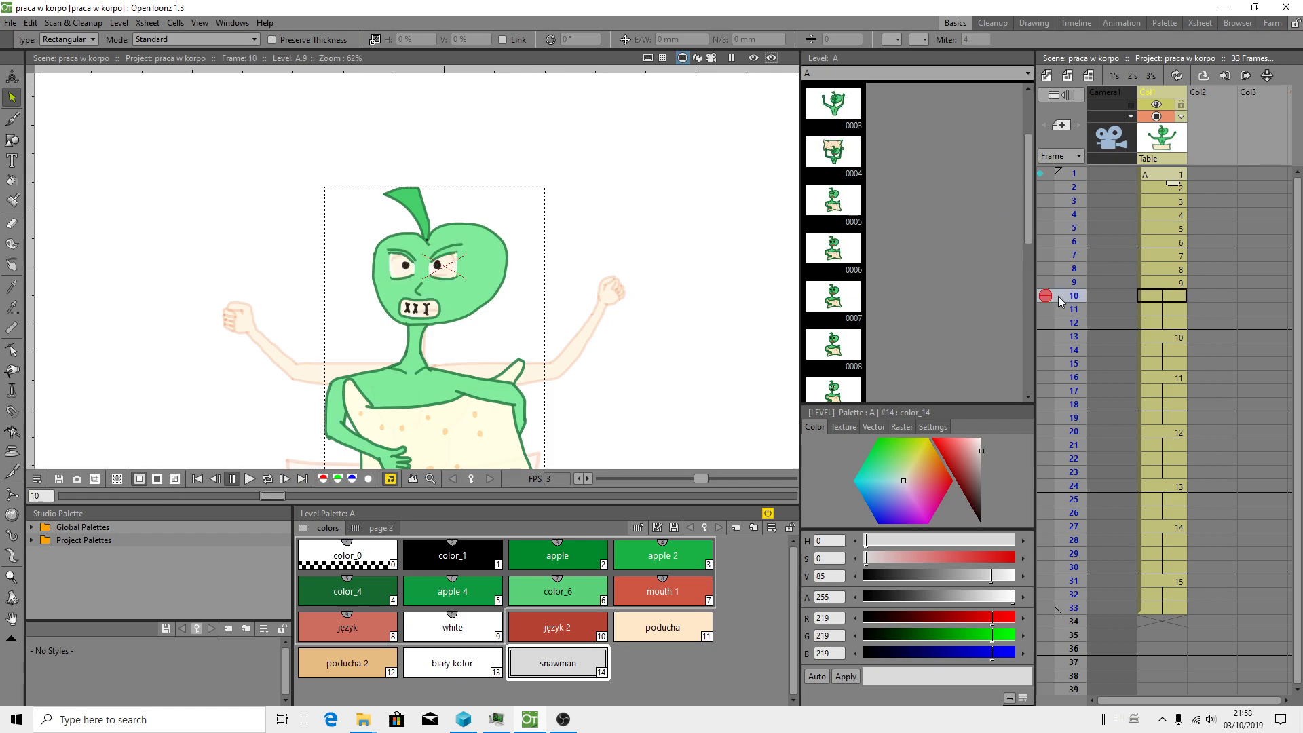
click(1040, 269)
click(1045, 270)
click(1073, 350)
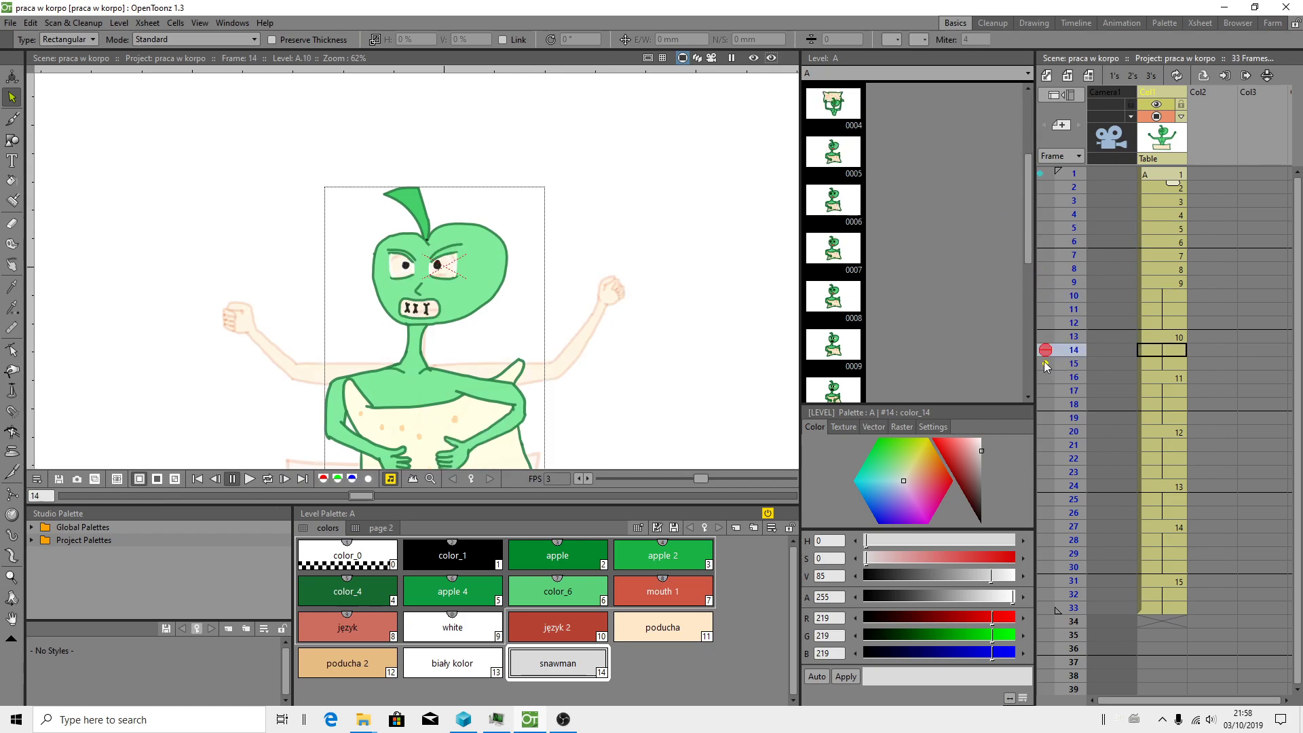
click(1039, 418)
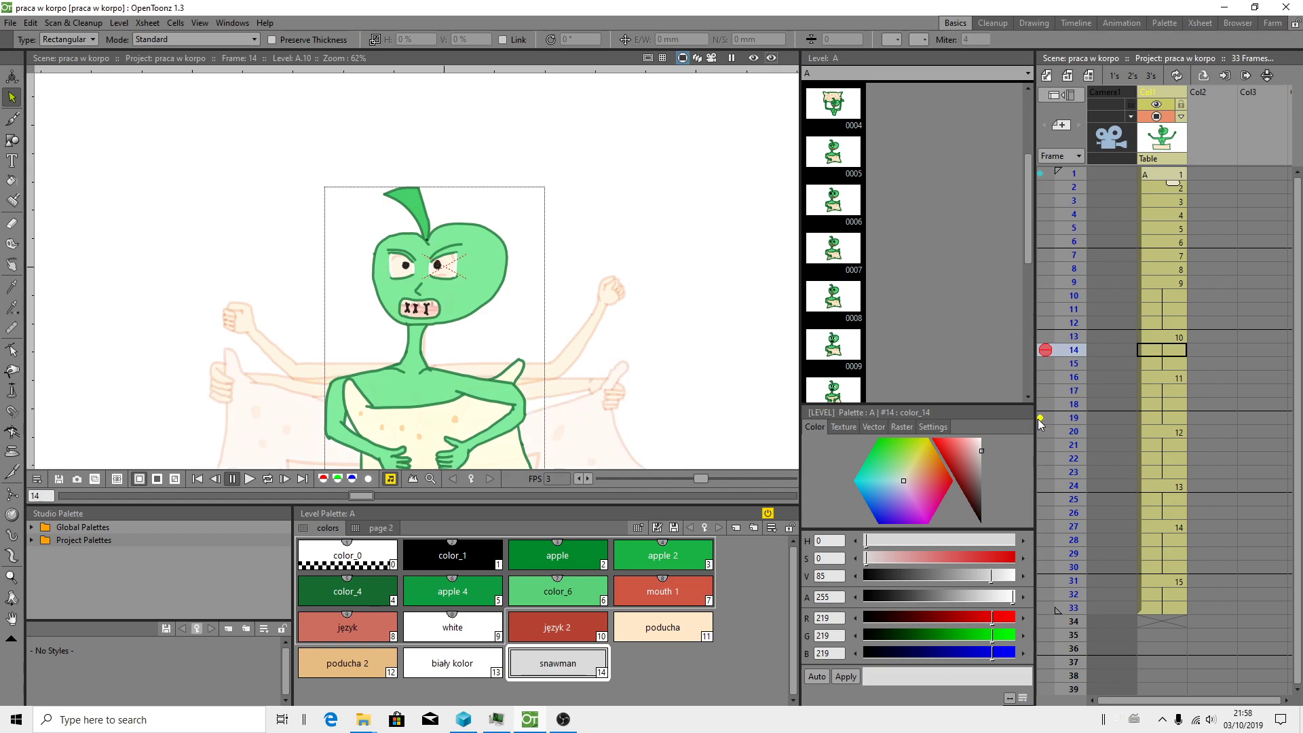
Step: Remove the fixed onion skins of frames 1 and 19 and go to frame 21
click(1044, 173)
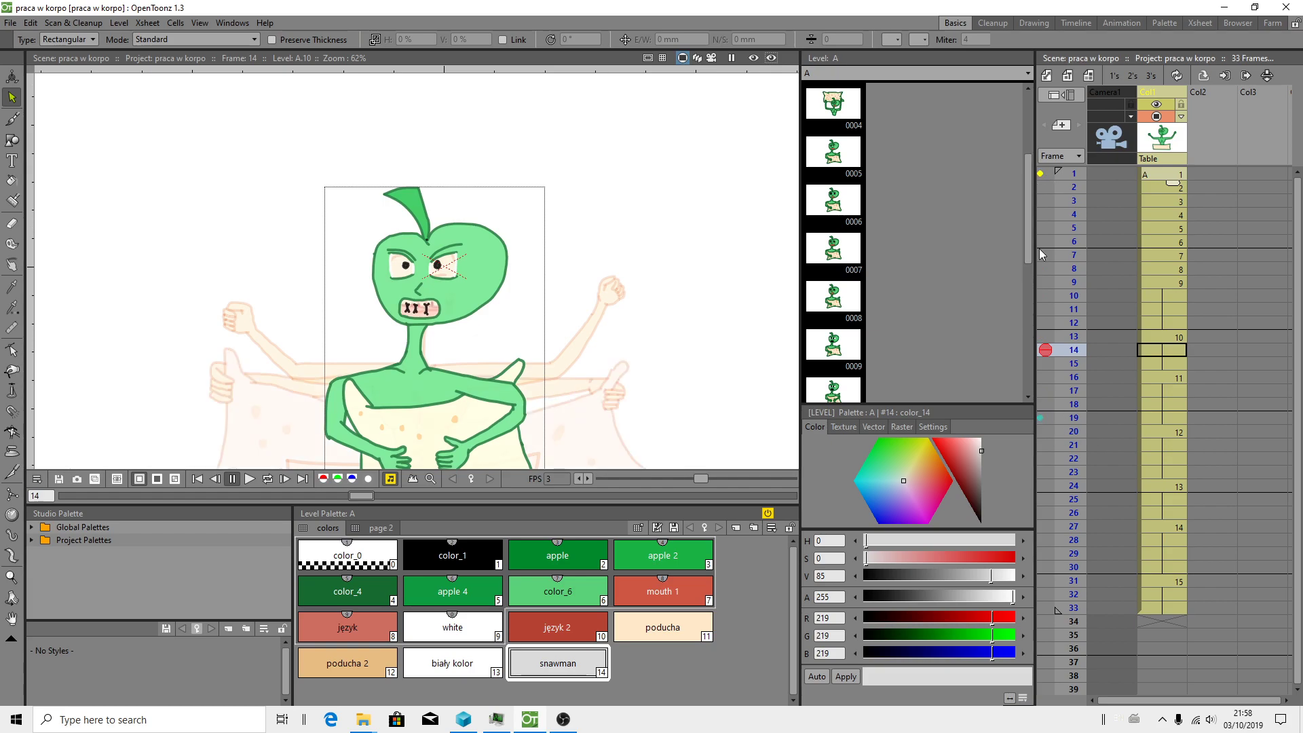
click(1039, 418)
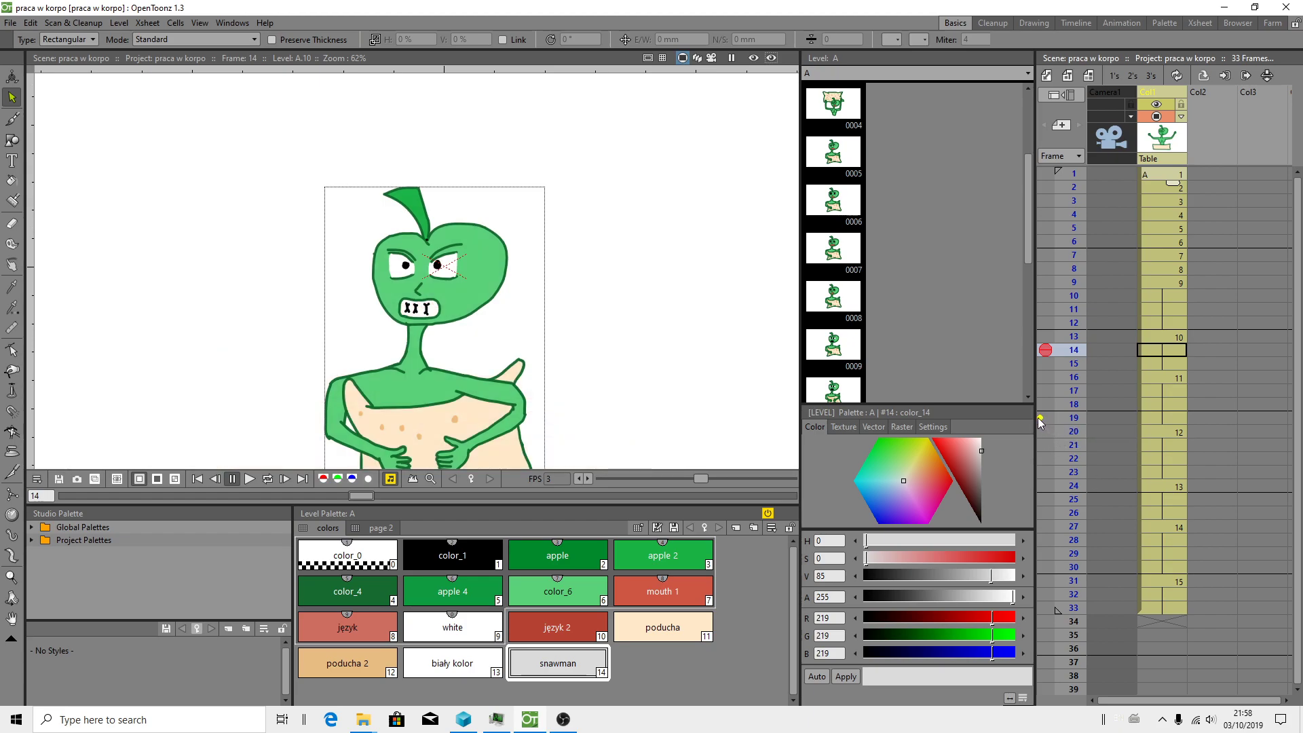
click(1039, 418)
click(1041, 418)
click(1047, 419)
click(1074, 445)
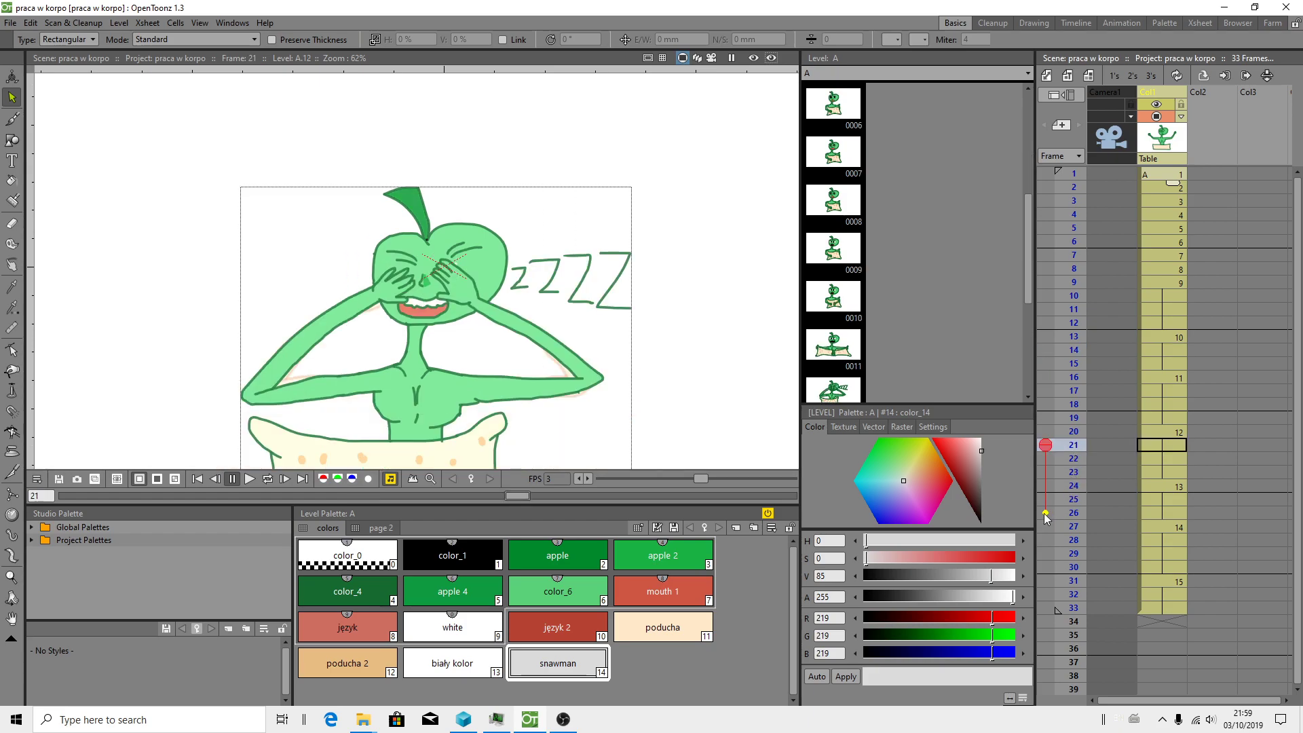
click(563, 719)
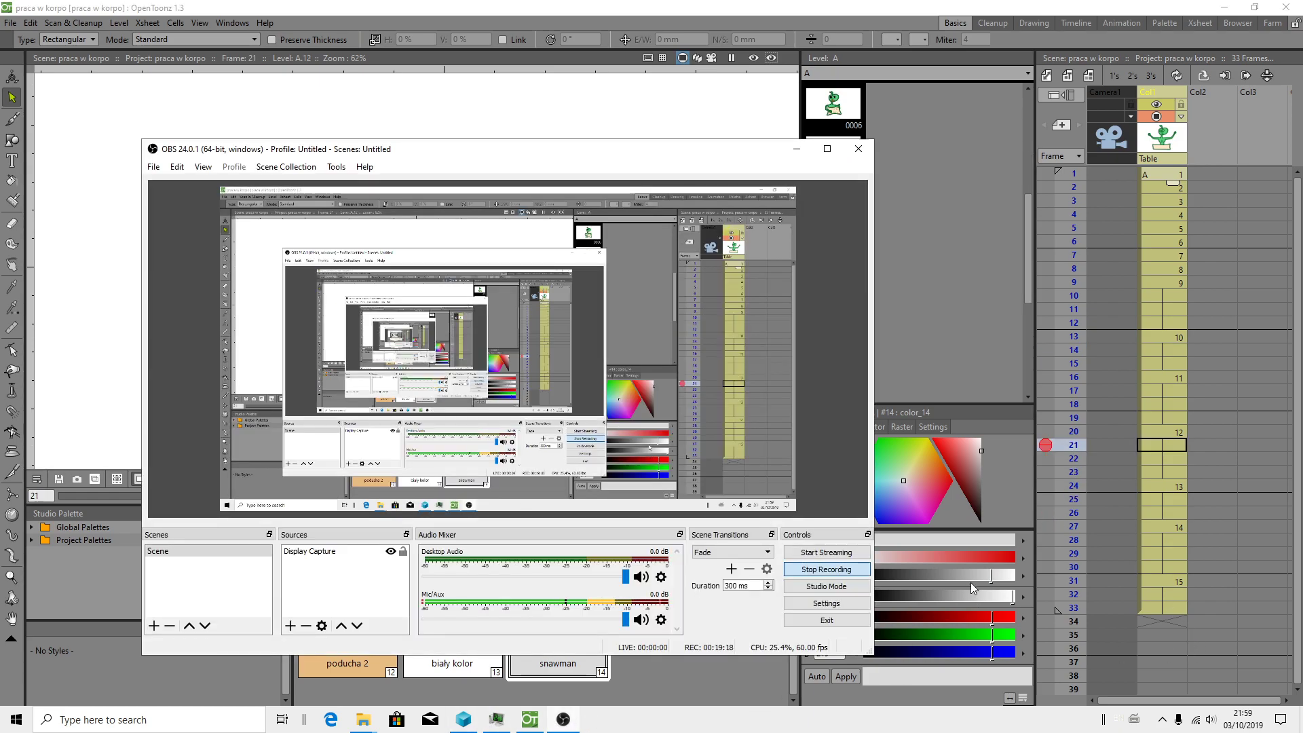